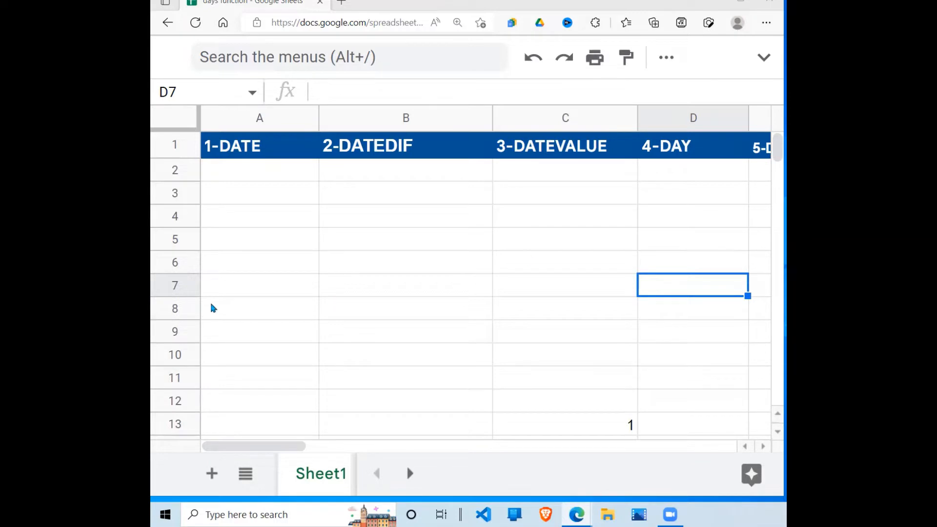
- Enter the formula =DATE(2022,09,05) in cell A3 under the 1-DATE heading
left_click(257, 203)
type("=D")
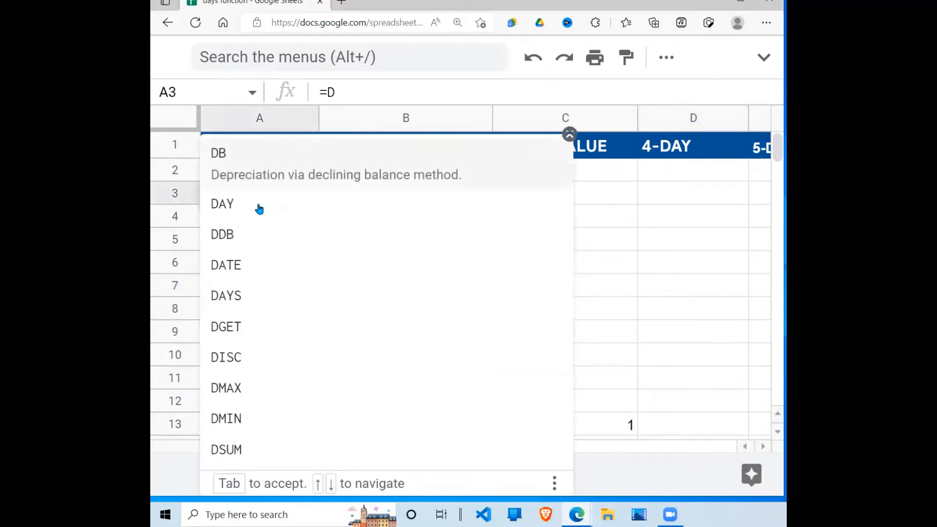
type("ATE")
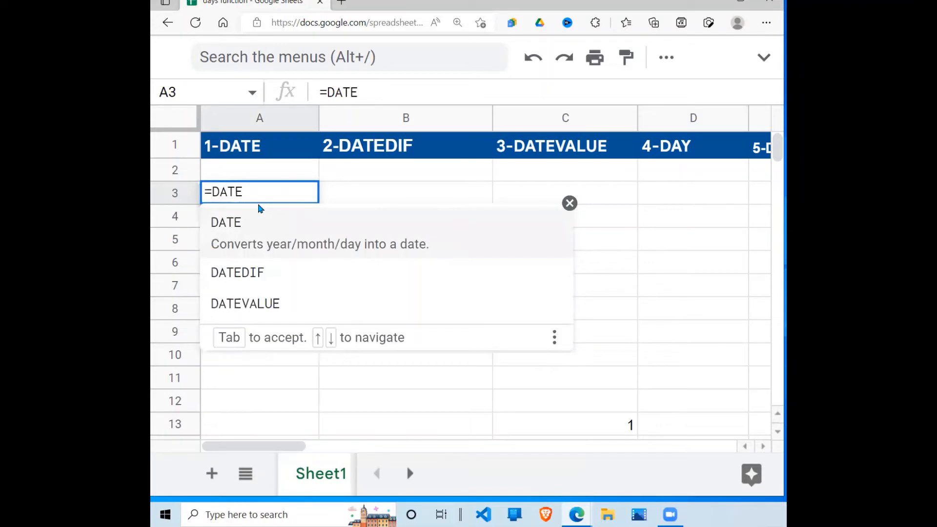
key("Down")
left_click(381, 253)
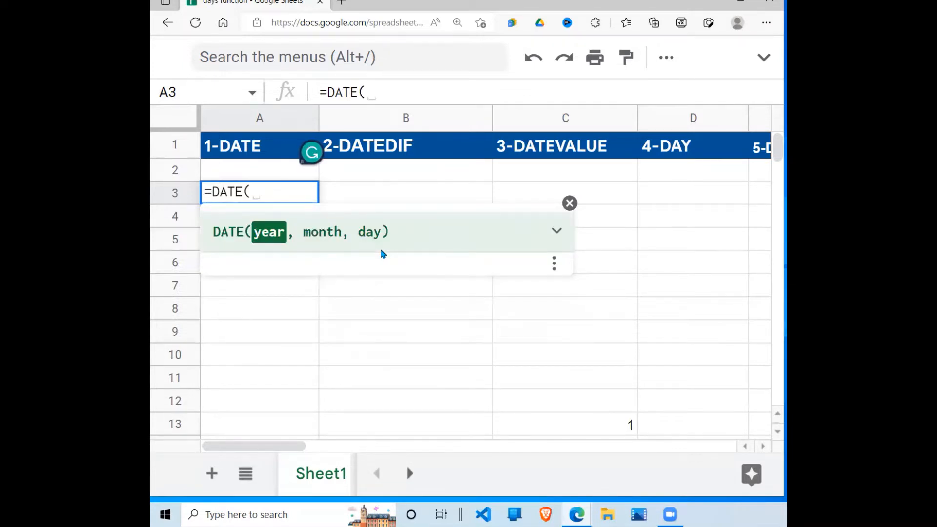
type("2022, ")
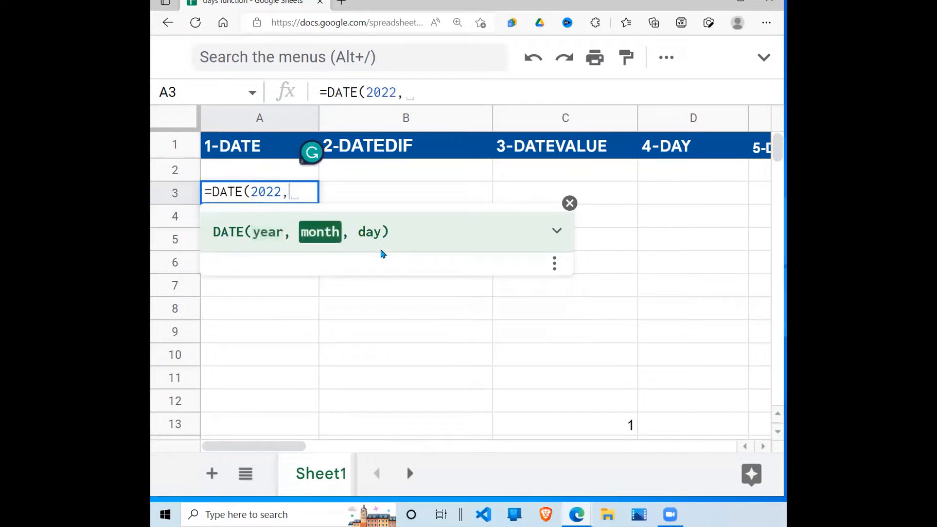
type("09, ")
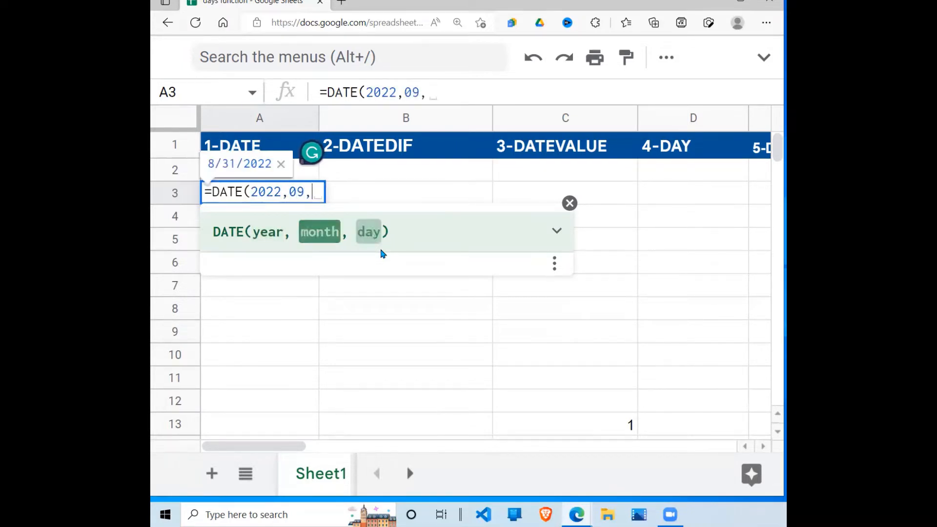
type("0")
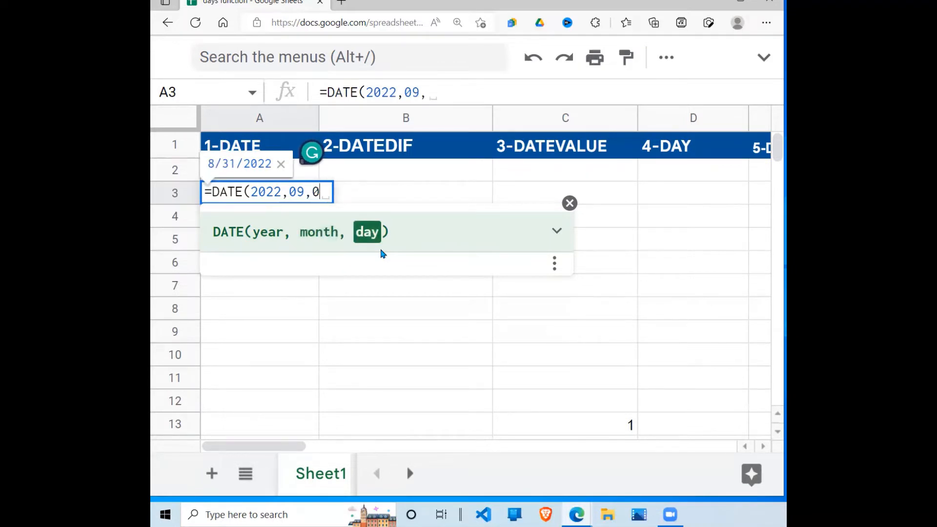
type("5)")
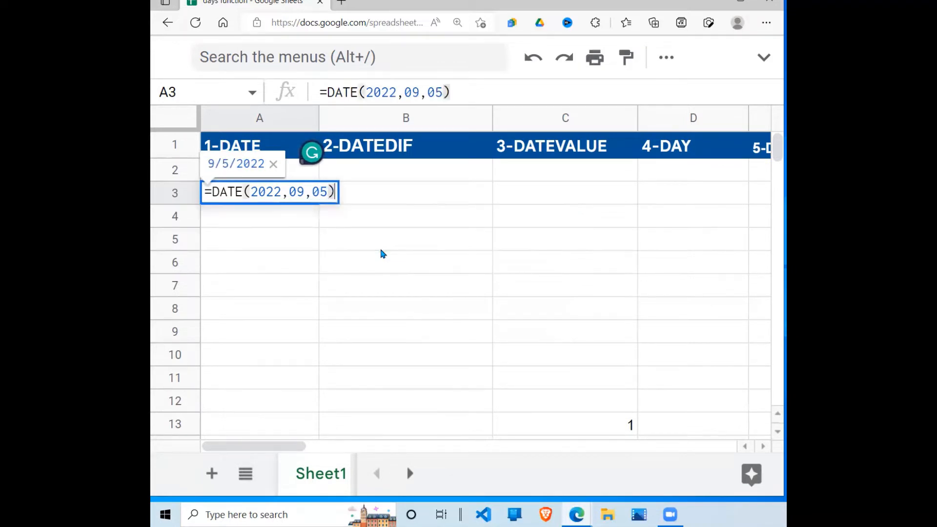
key("Return")
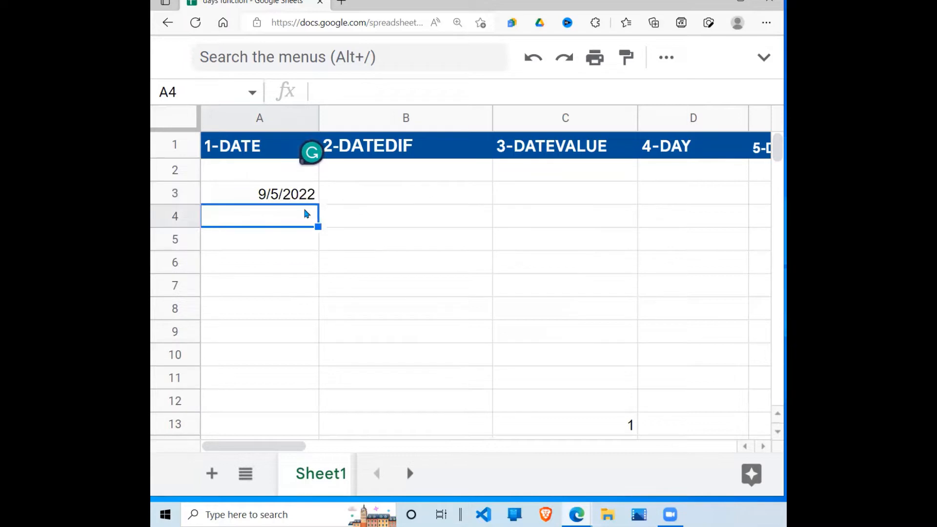
left_click(291, 196)
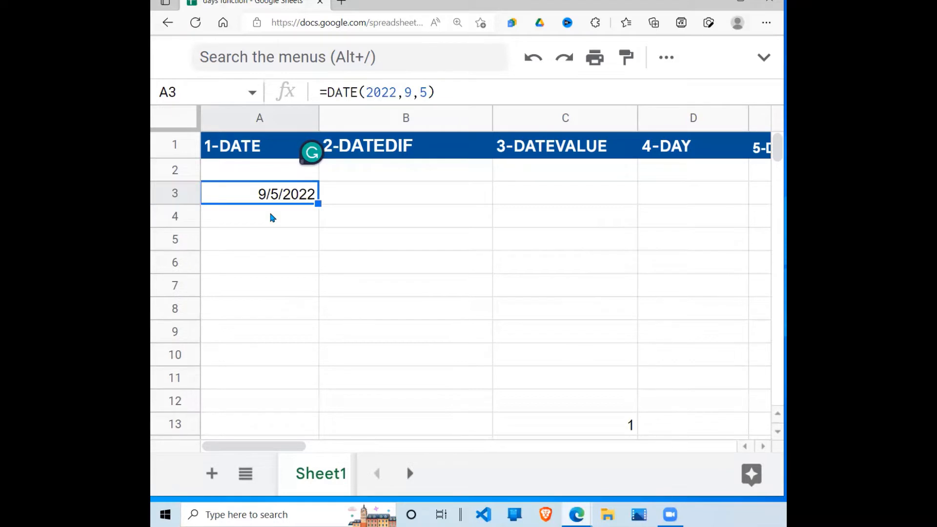
- Start a DATEDIF formula in cell B3, expand its function help and copy the example formula
left_click(363, 197)
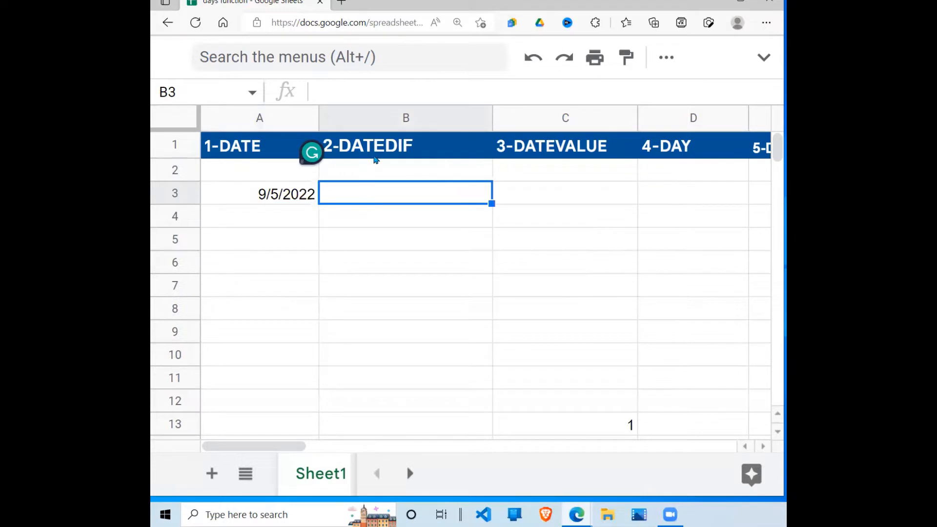
type("=D")
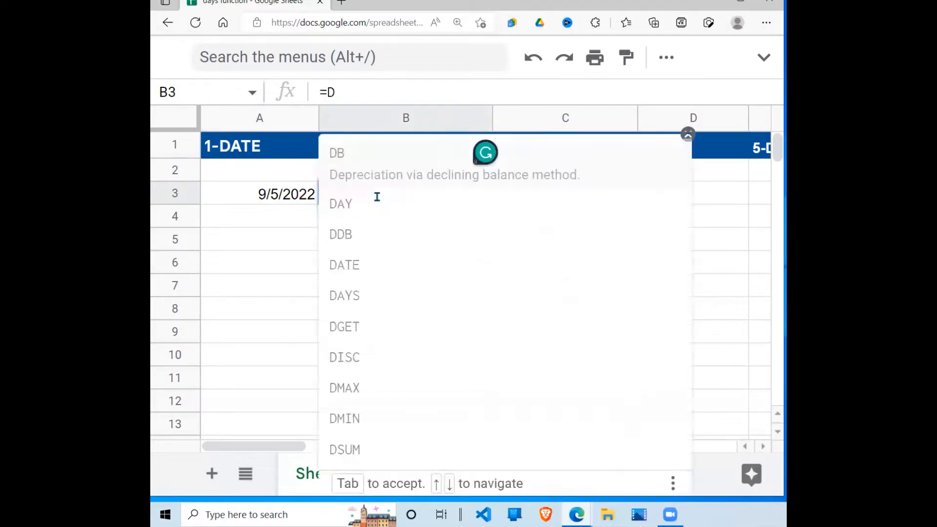
type("ATEDIF")
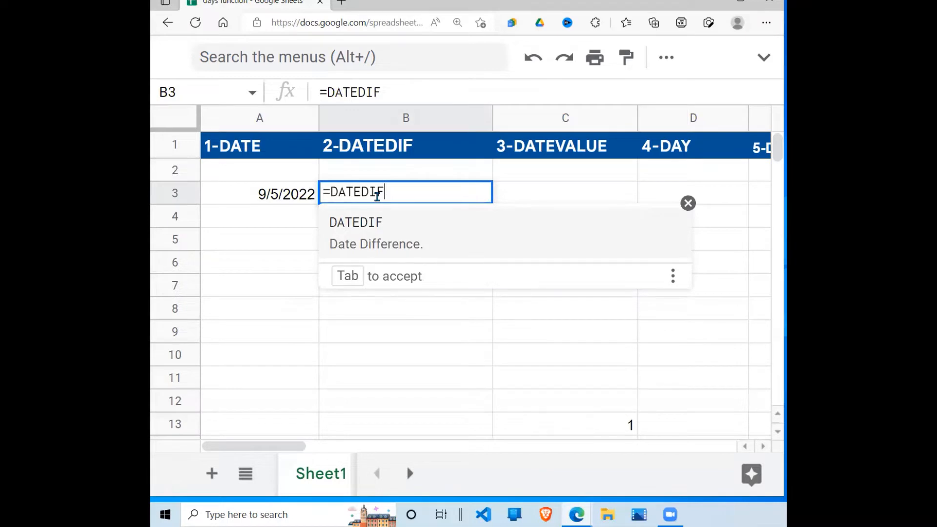
type("(")
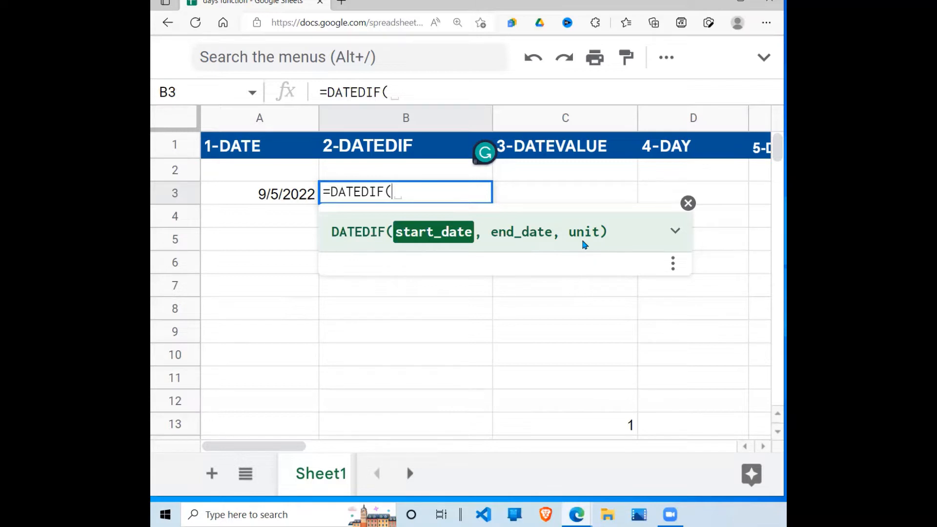
left_click(676, 233)
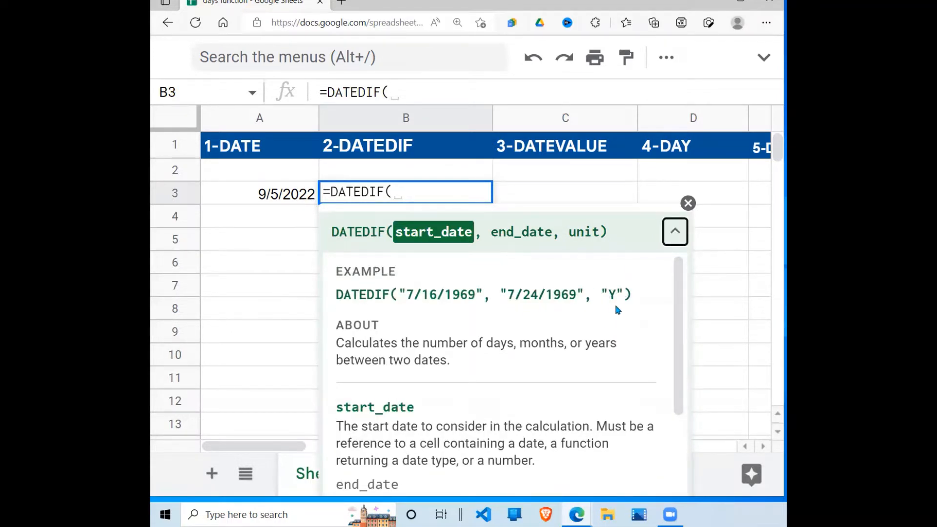
left_click_drag(642, 297, 327, 300)
key("ctrl+c")
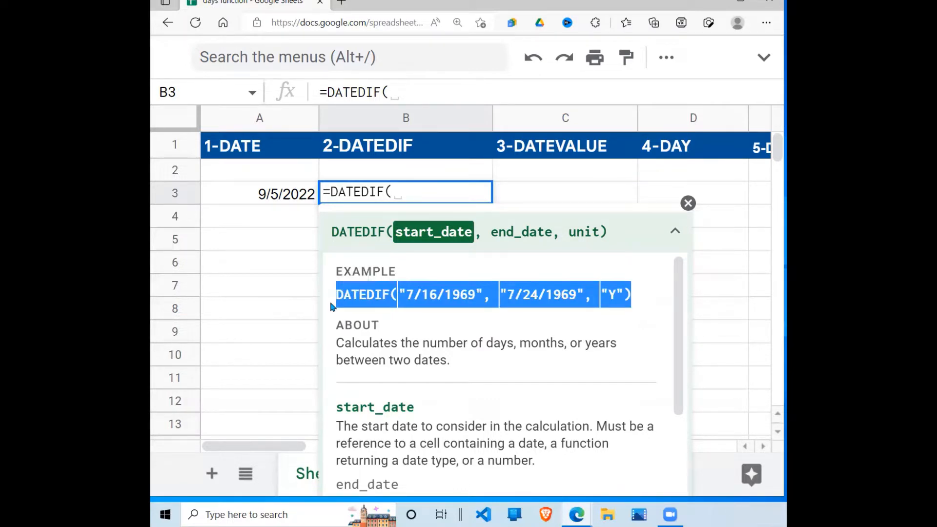
left_click(330, 304)
- Replace the partial formula in B3 with the copied example, entered as =DATEDIF("7/16/1969", "7/24/1969", "Y")
left_click(403, 195)
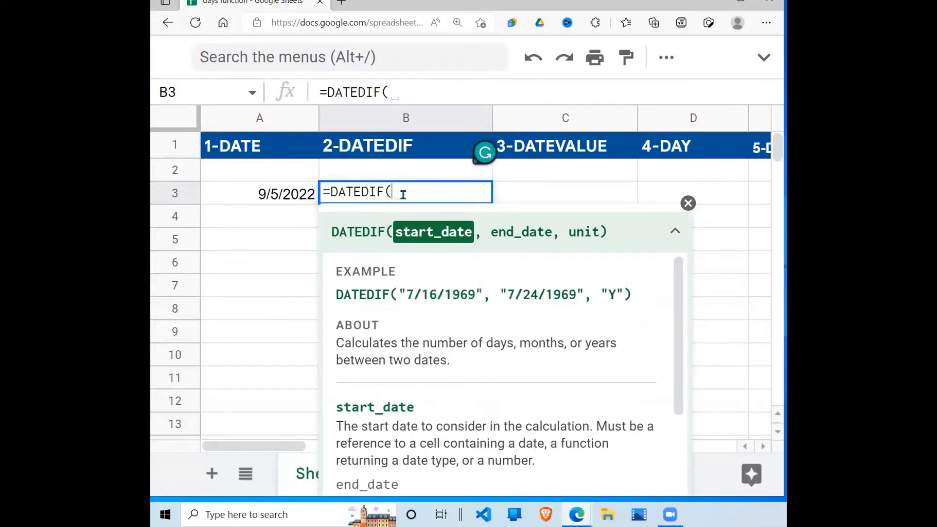
key("BackSpace")
key("BackSpace")
key("BackSpace")
key("BackSpace")
key("BackSpace")
key("BackSpace")
key("BackSpace")
key("BackSpace")
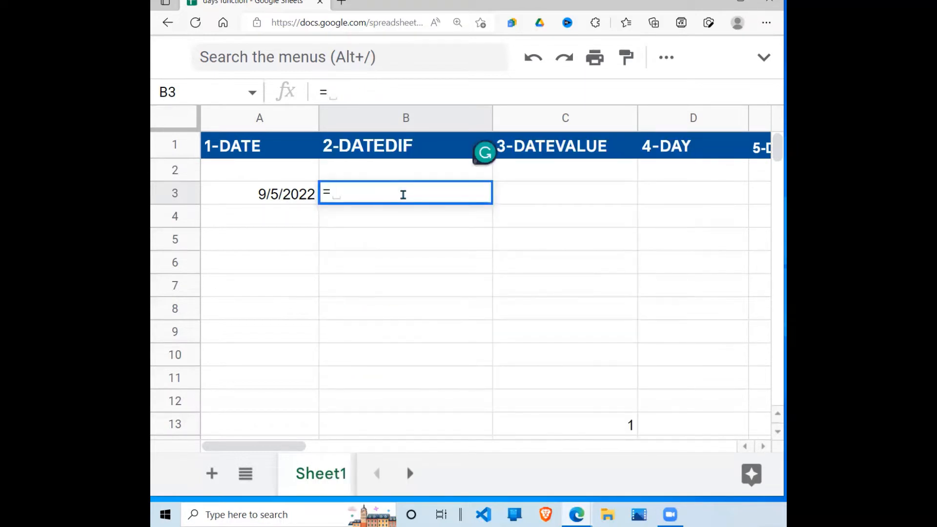
key("BackSpace")
key("ctrl+v")
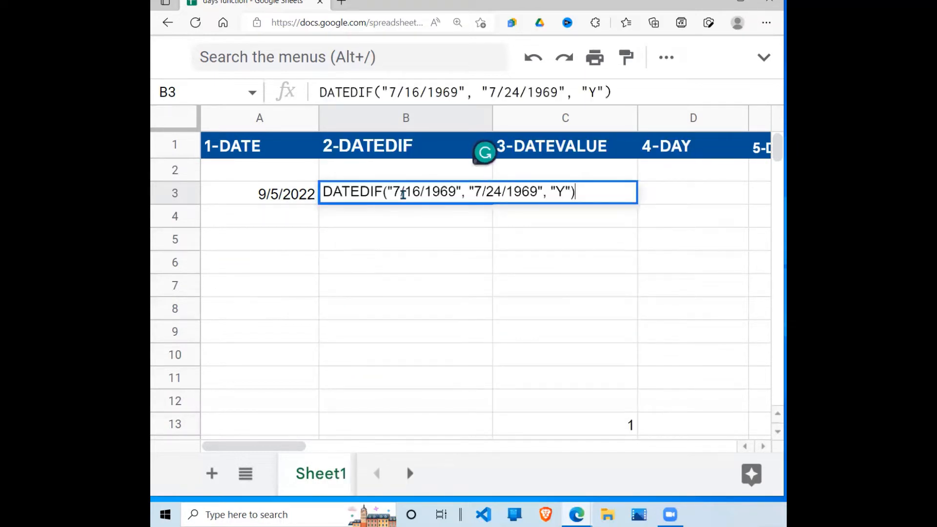
left_click(322, 191)
type("=")
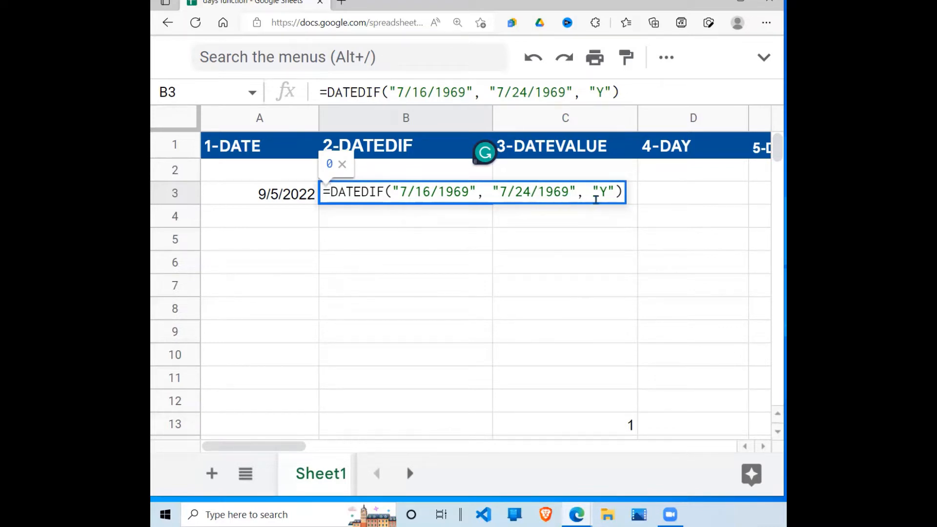
key("Return")
- Set the unit of the DATEDIF formula in B3 to "D" to count days
left_click(460, 196)
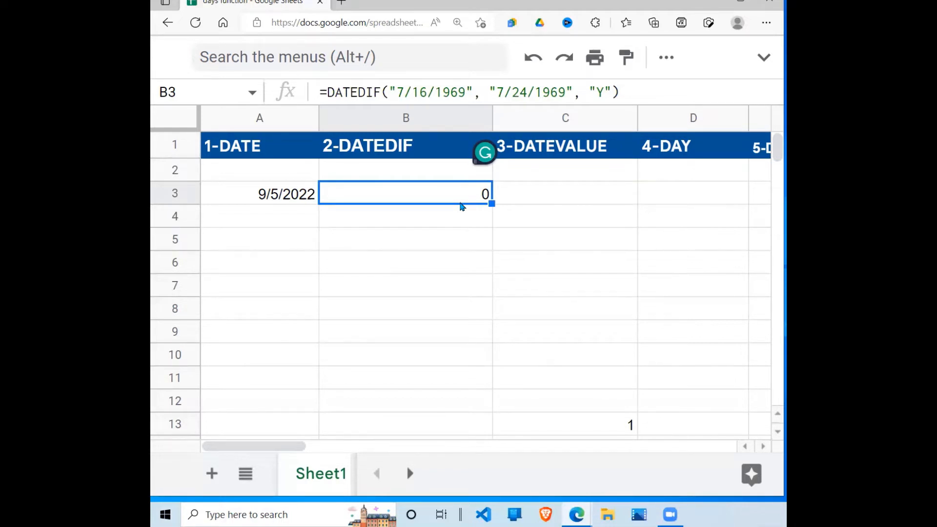
left_click(602, 91)
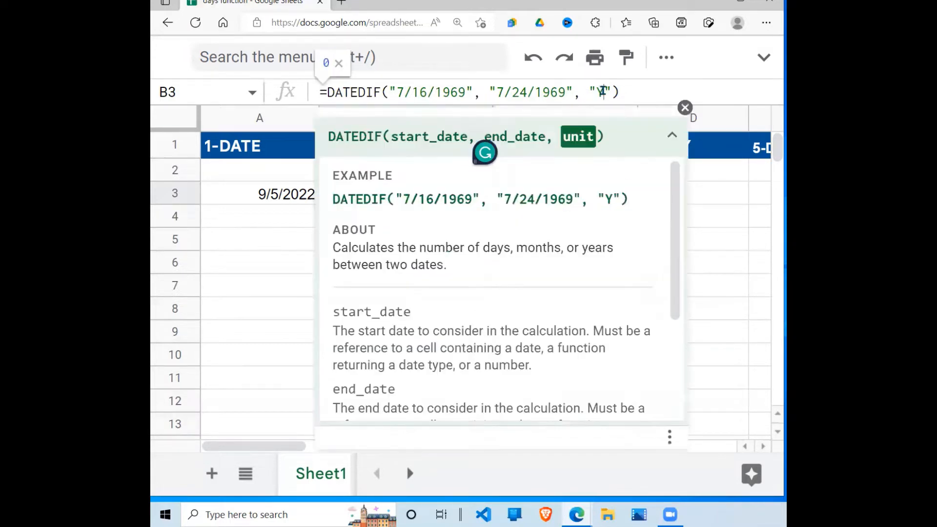
key("BackSpace")
type("d")
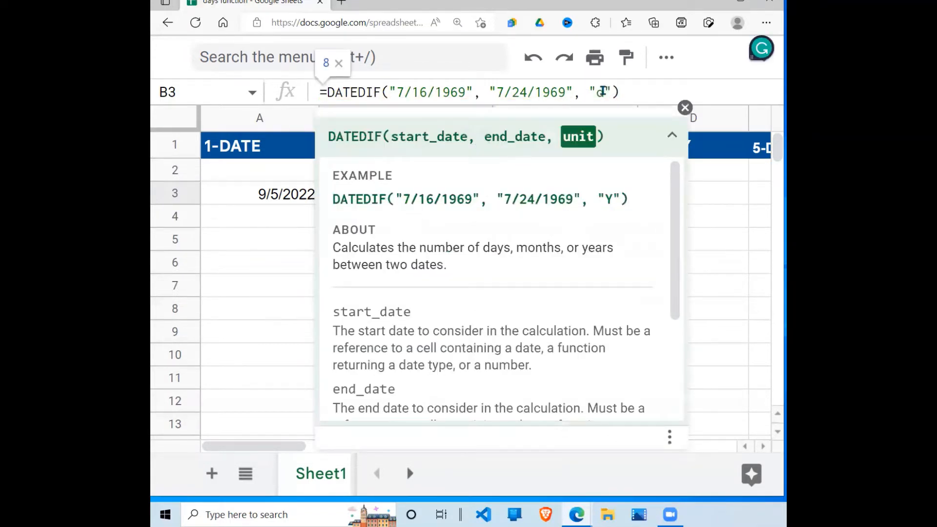
key("BackSpace")
type("D")
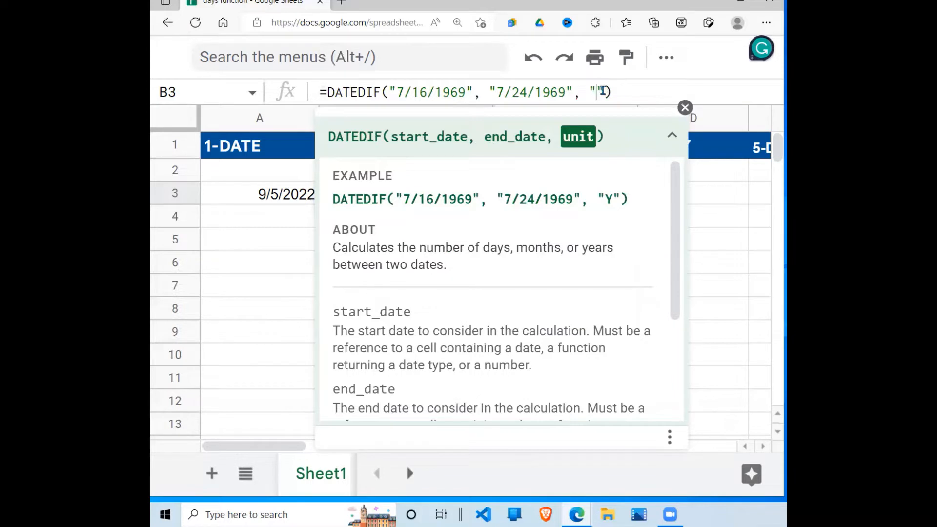
key("Return")
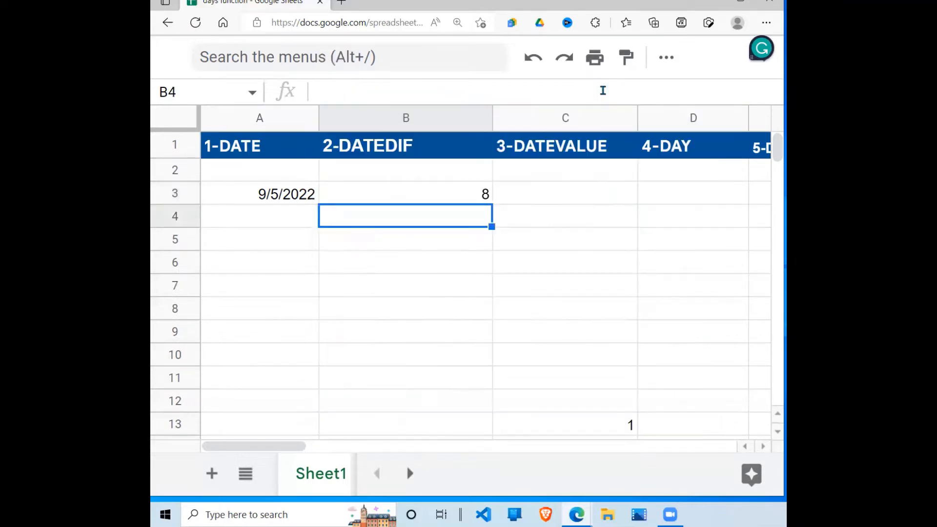
- Set the unit of the DATEDIF formula in B3 to "M" to count months
key("Up")
key("Up")
left_click(463, 195)
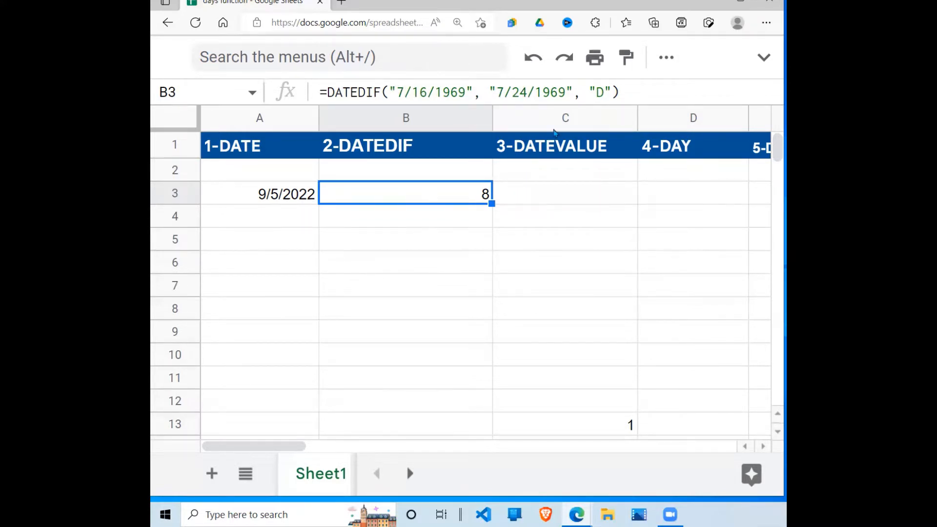
left_click(605, 92)
key("BackSpace")
type("M")
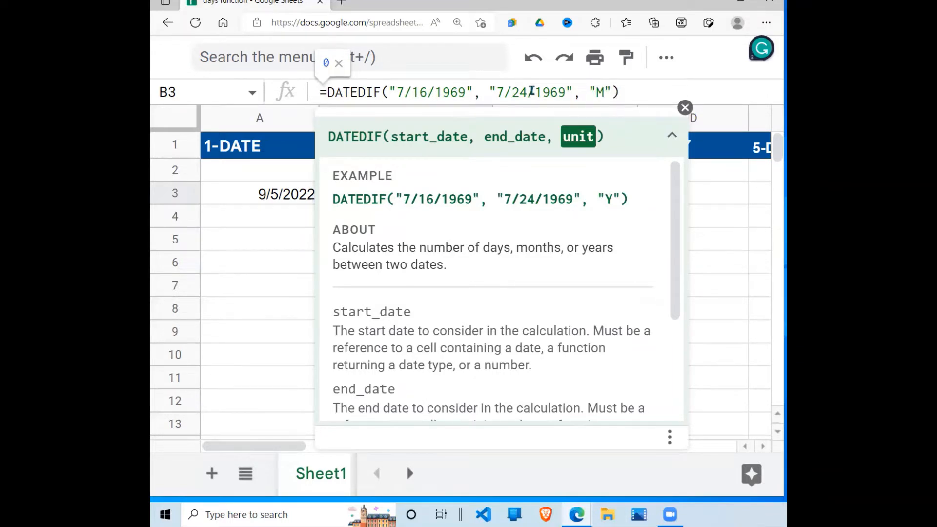
key("Return")
- Set the end date of the DATEDIF formula in B3 to 7/24/1980
left_click(472, 195)
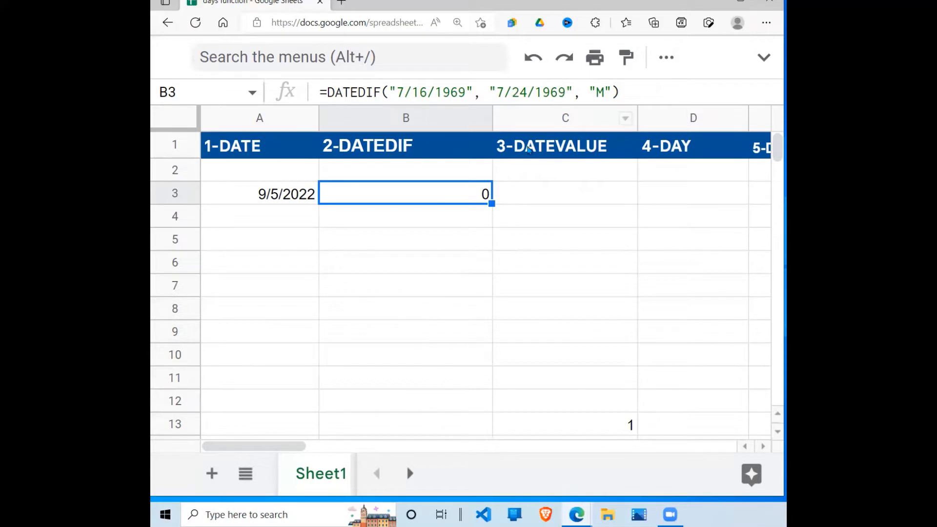
left_click(562, 90)
key("BackSpace")
key("BackSpace")
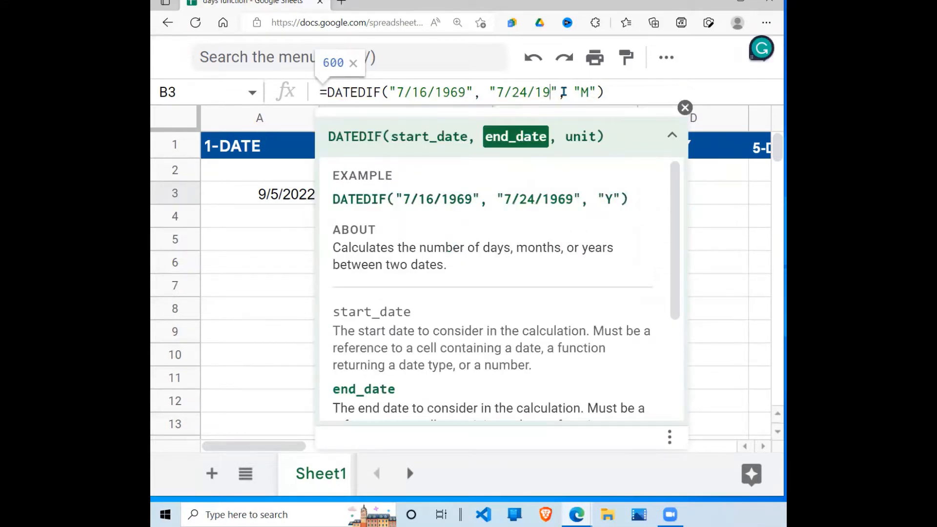
type("80")
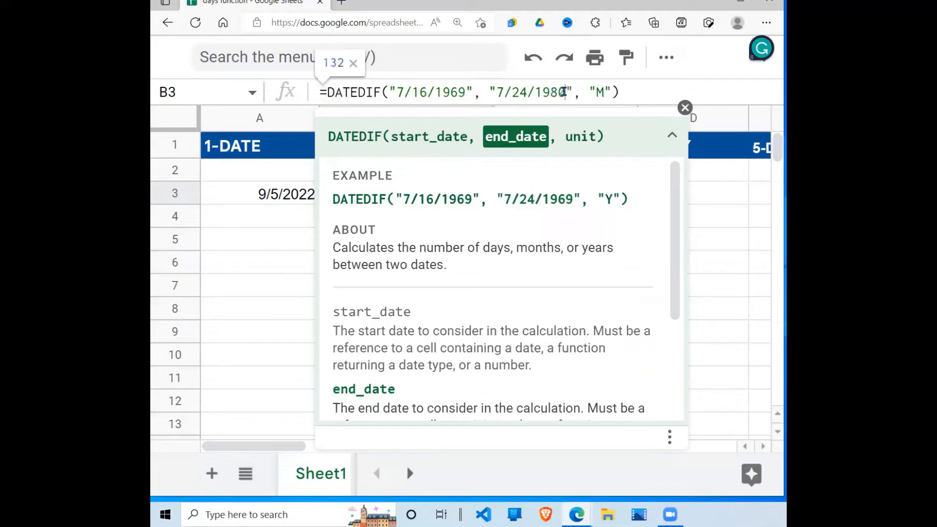
key("Return")
- Set the unit of the DATEDIF formula in B3 to "Y" to count years
left_click(482, 193)
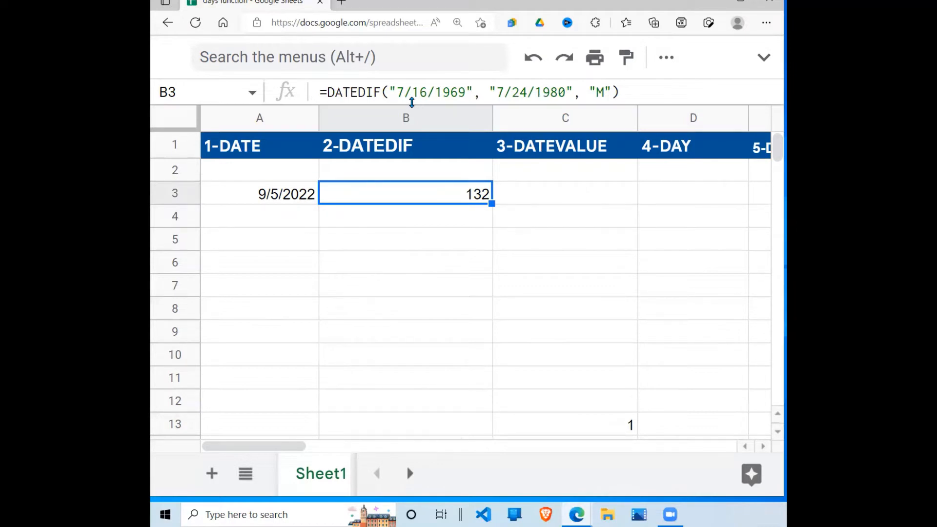
left_click(604, 90)
key("BackSpace")
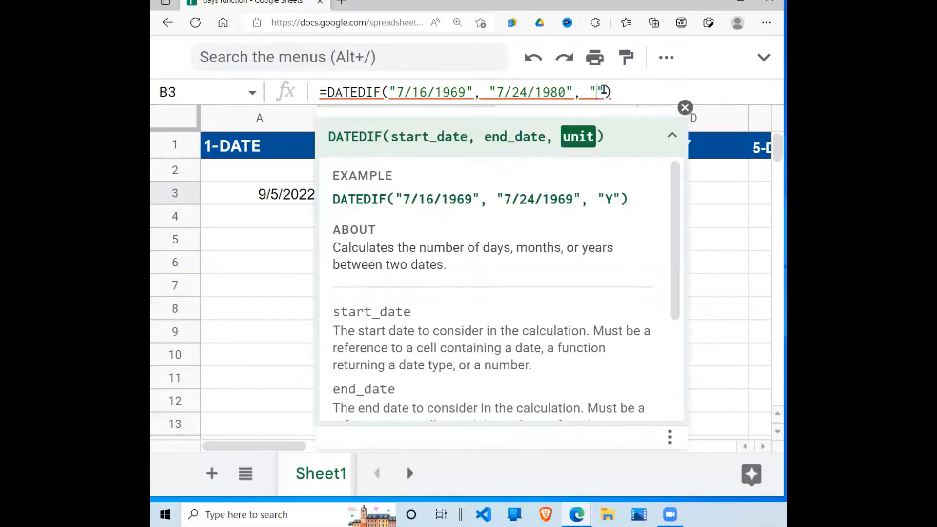
type("y")
key("BackSpace")
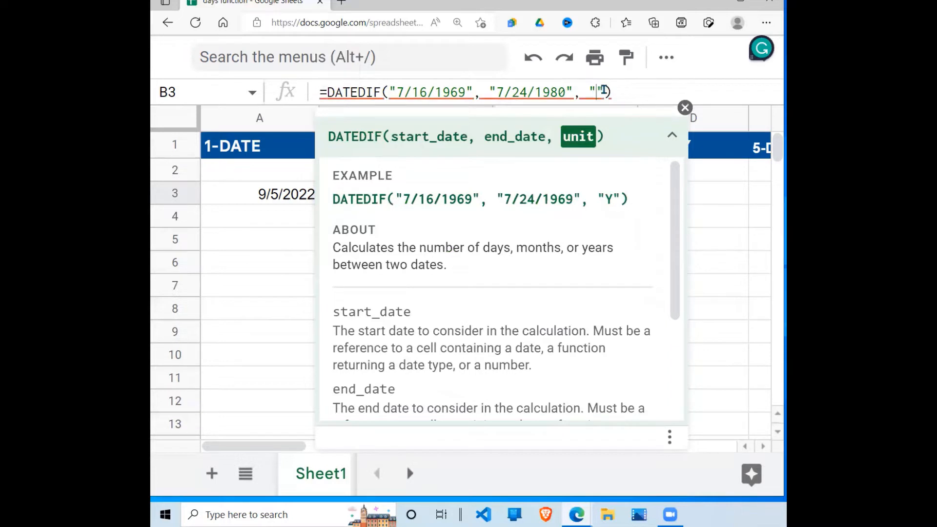
type("y")
key("BackSpace")
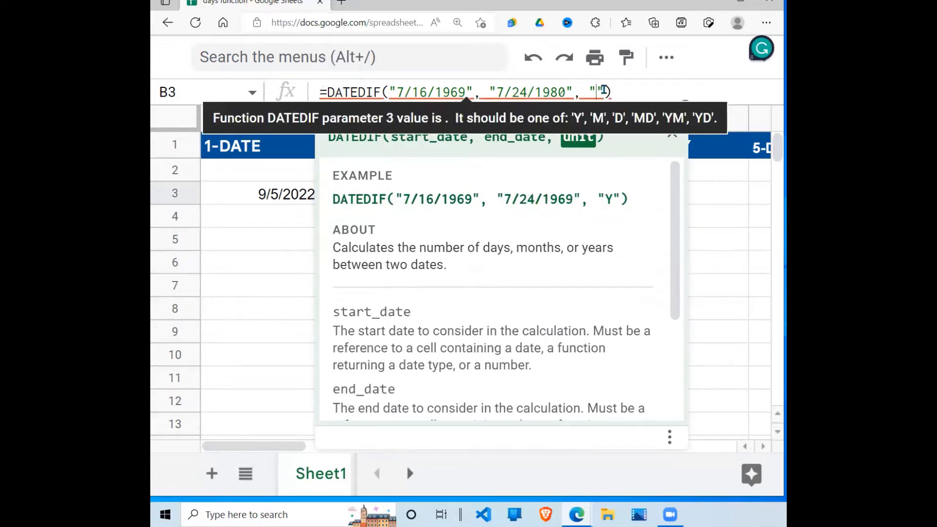
type("y")
key("BackSpace")
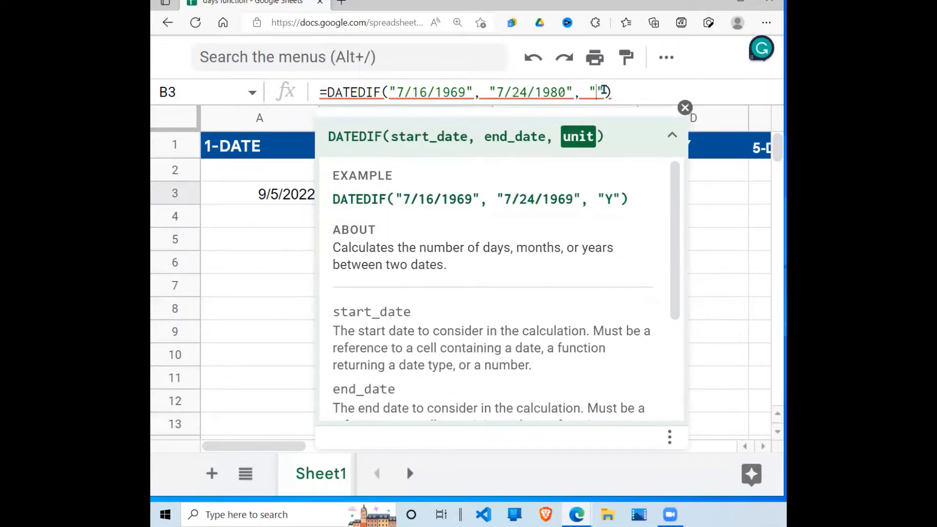
type("Y")
key("Return")
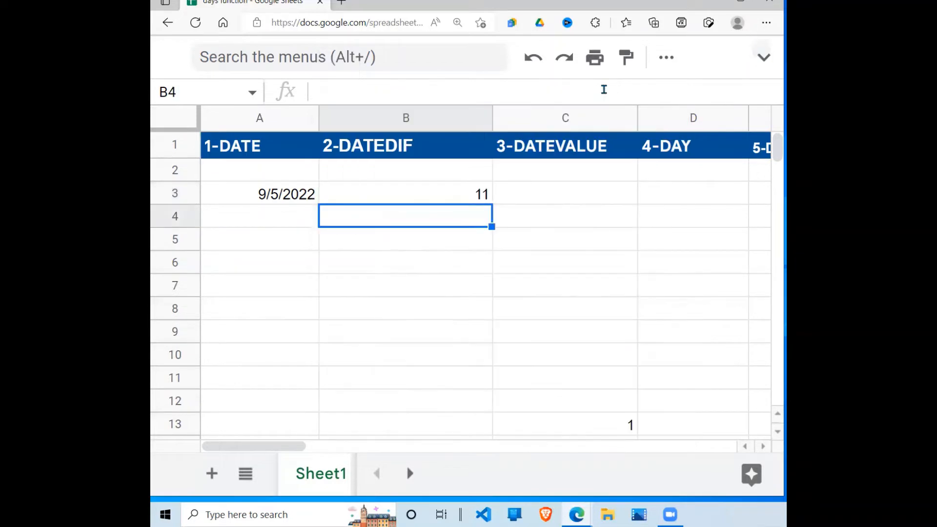
left_click(477, 202)
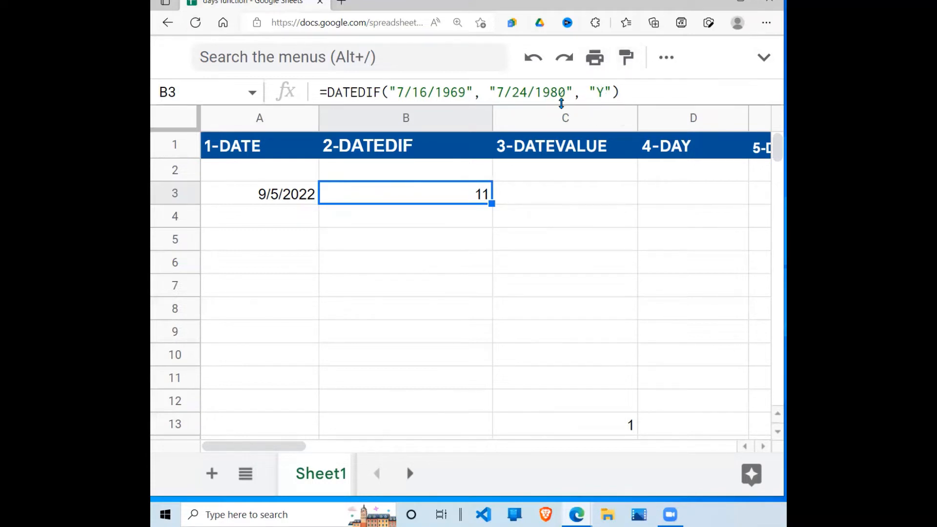
key("Return")
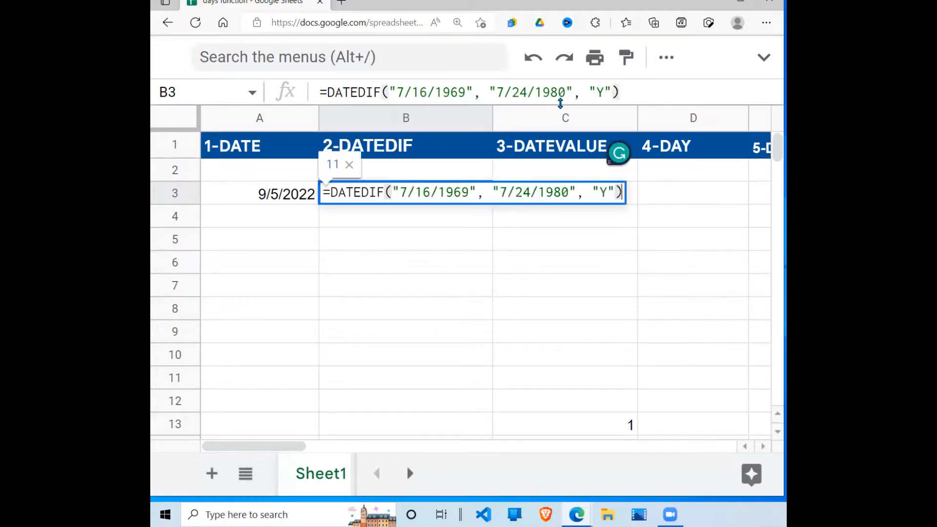
key("Return")
- Enter a DATEVALUE formula in C3 for the date string "2022-09-20"
left_click(547, 193)
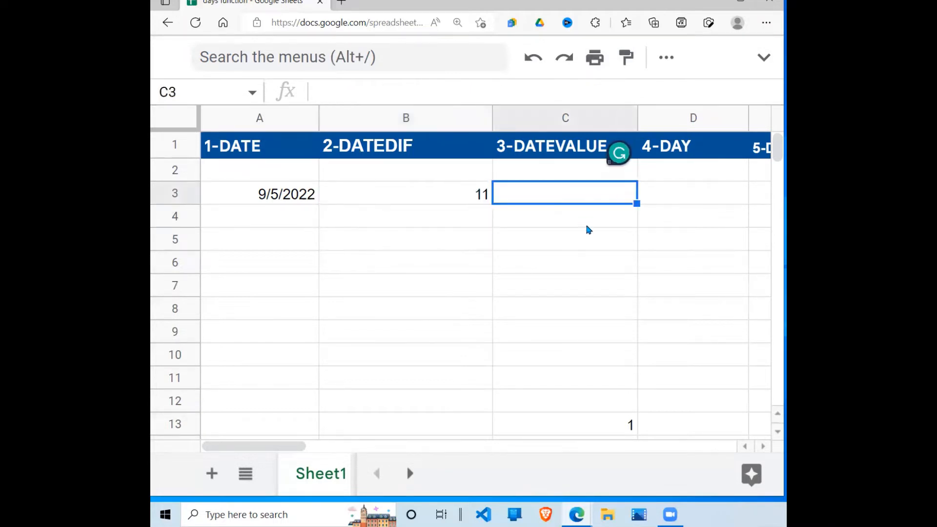
type("=")
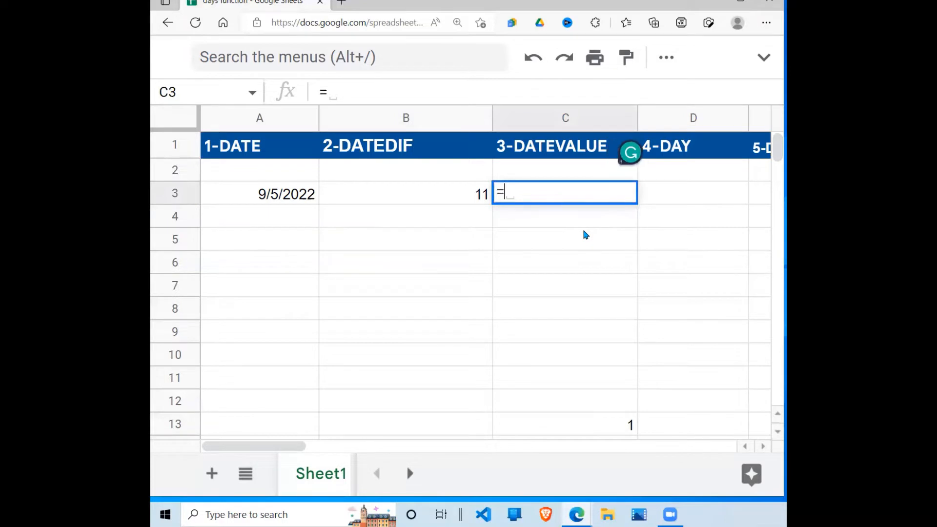
type("DATE")
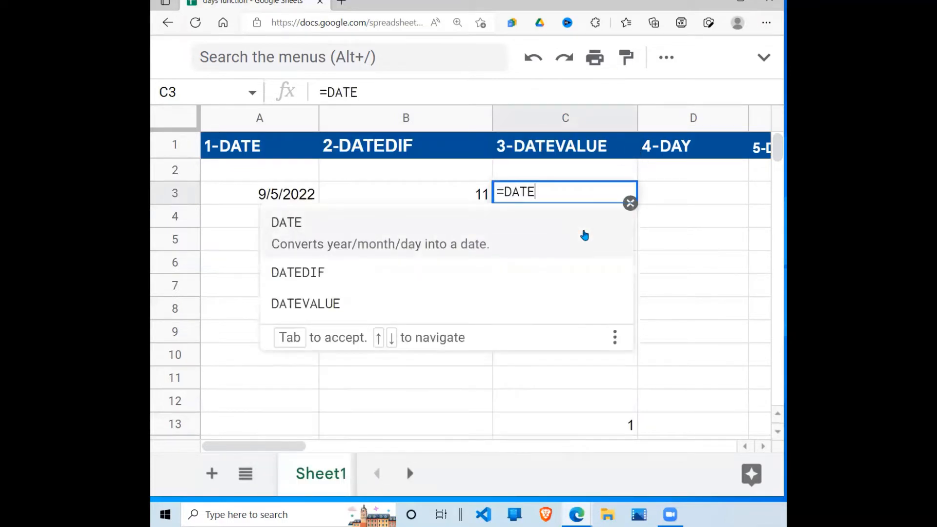
type("VALUE")
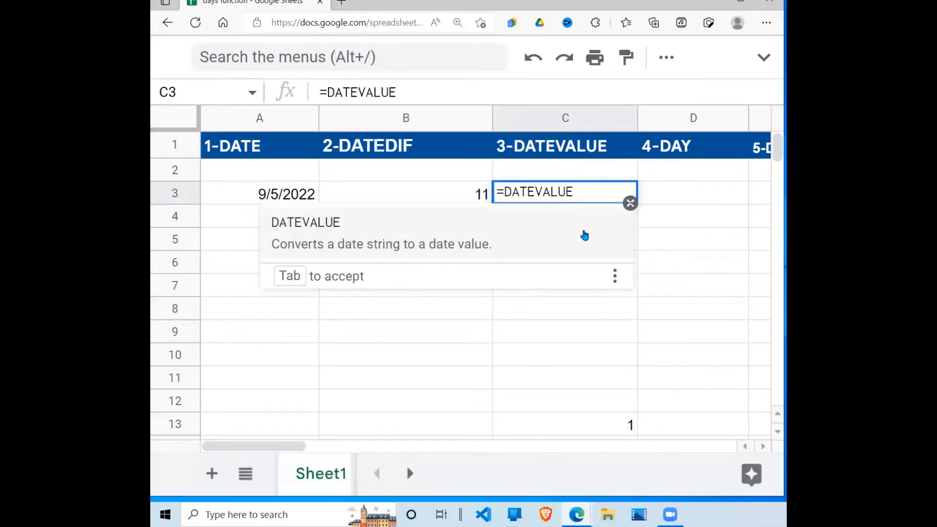
key("Tab")
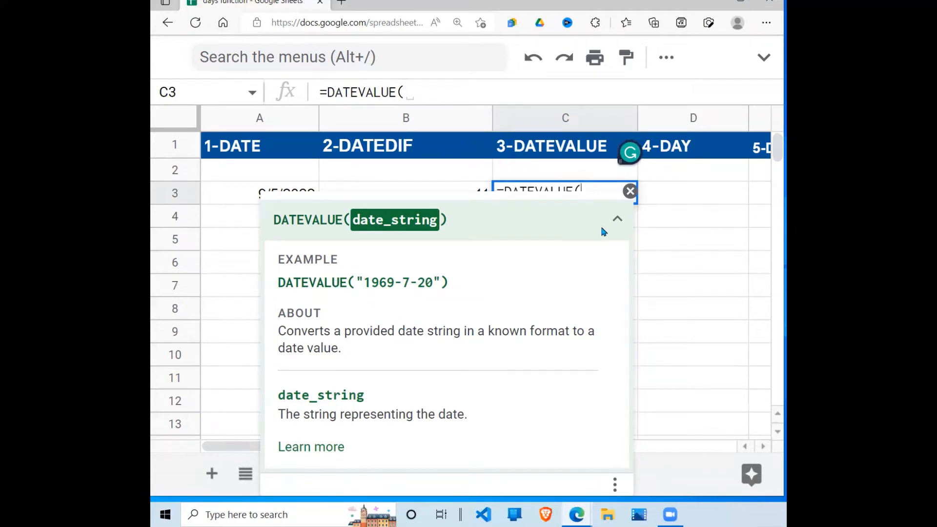
type("\"2022-09")
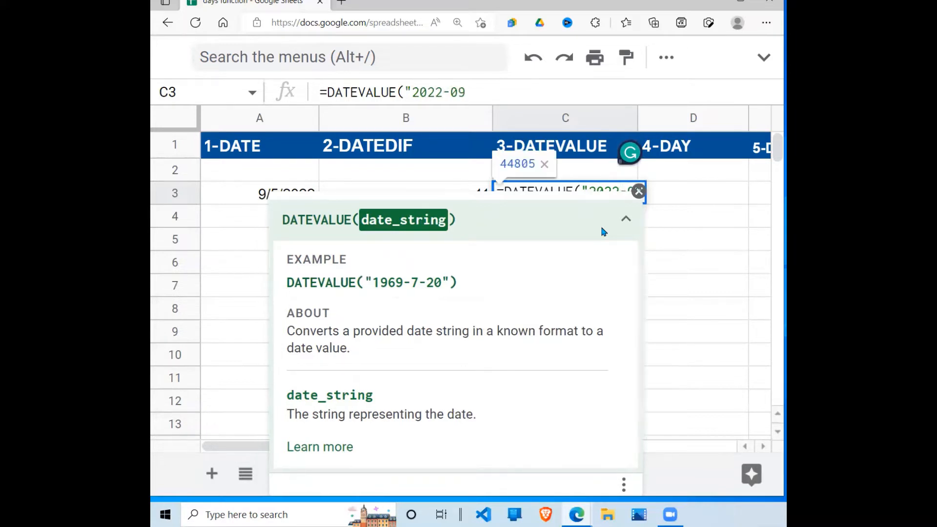
type("-")
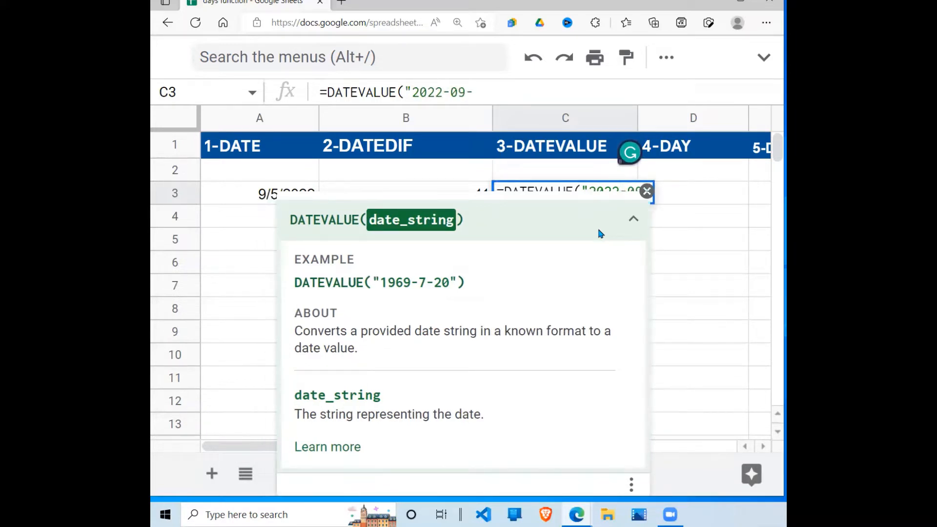
type("20")
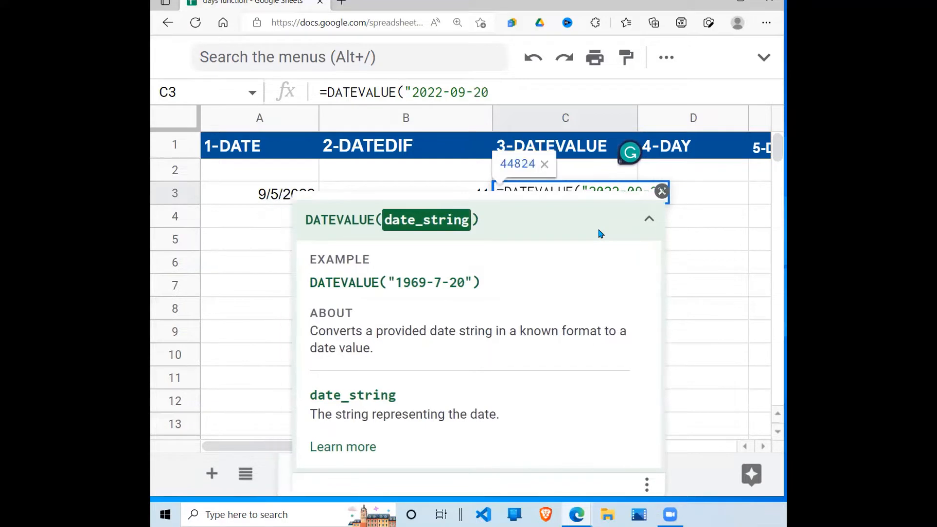
type("\")")
key("Return")
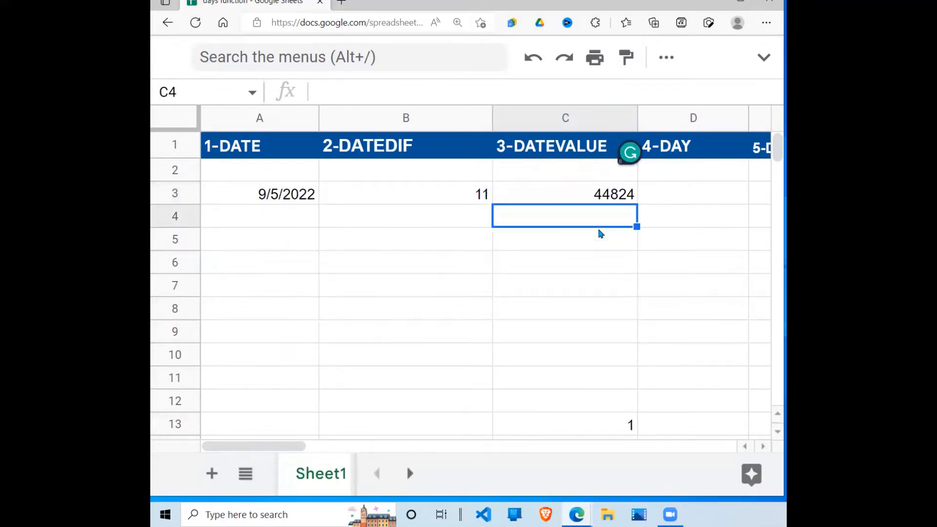
left_click(628, 196)
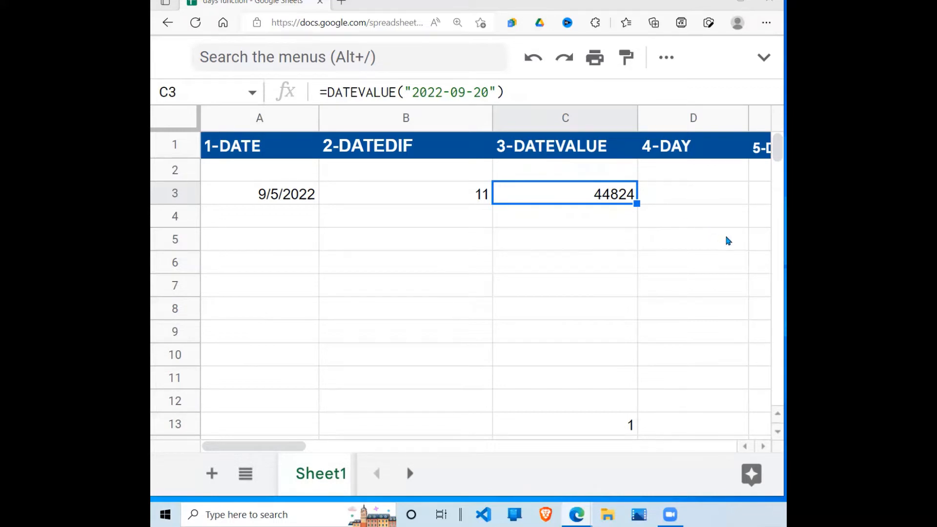
- Replace the formula in C3 with the value 0
left_click(675, 203)
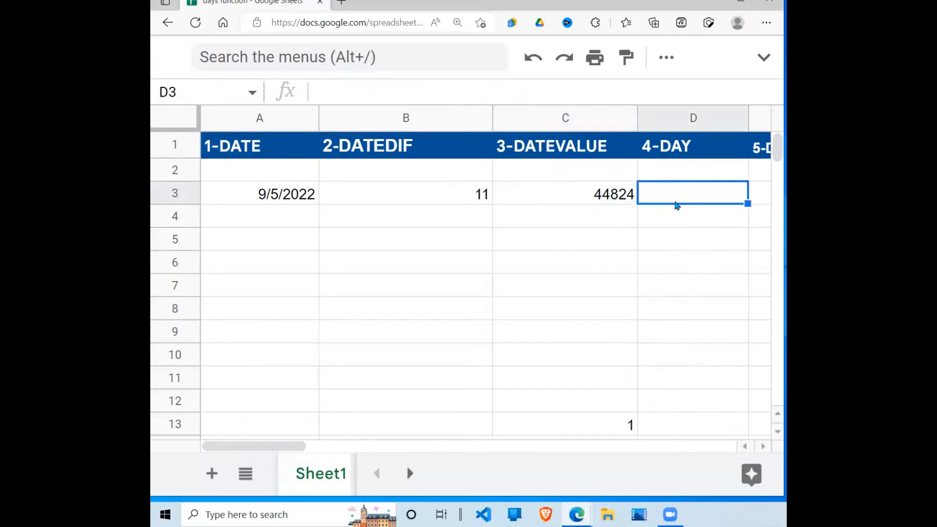
key("Right")
key("Right")
key("Right")
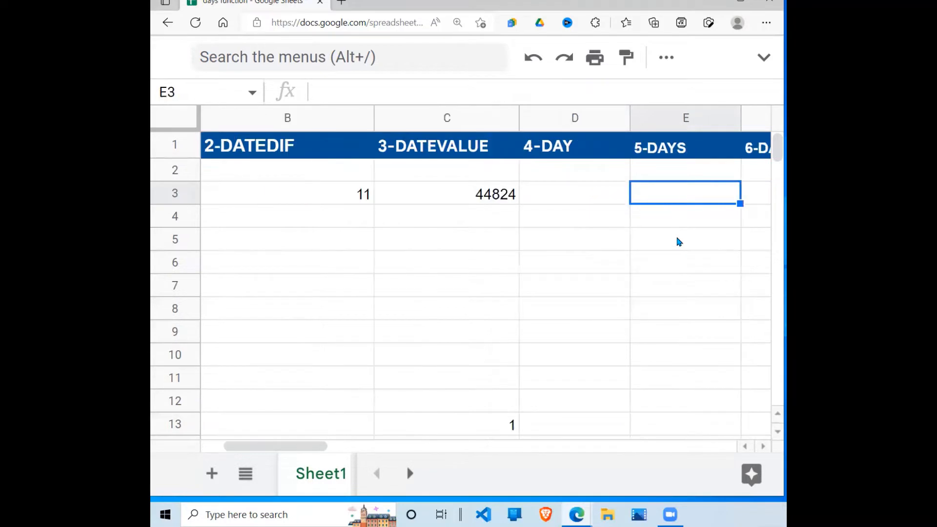
key("Left")
key("Left")
key("Left")
key("Left")
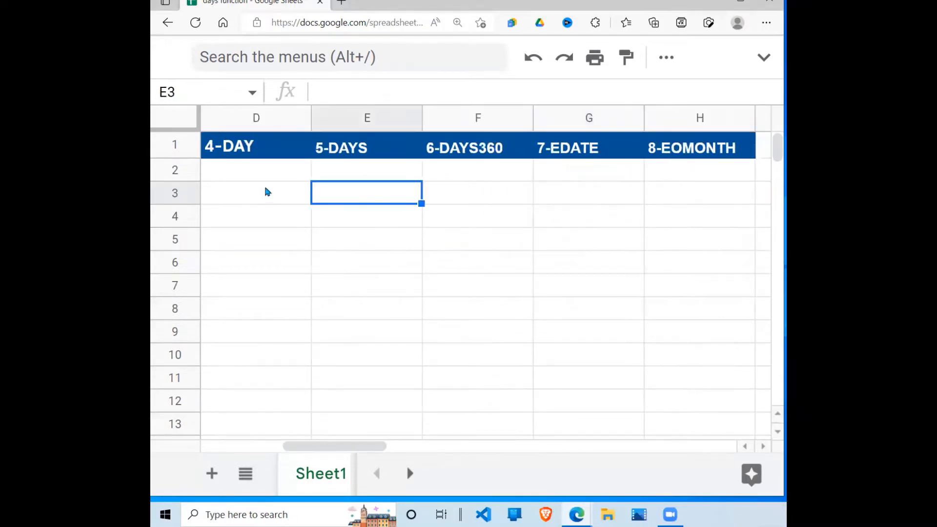
type("0")
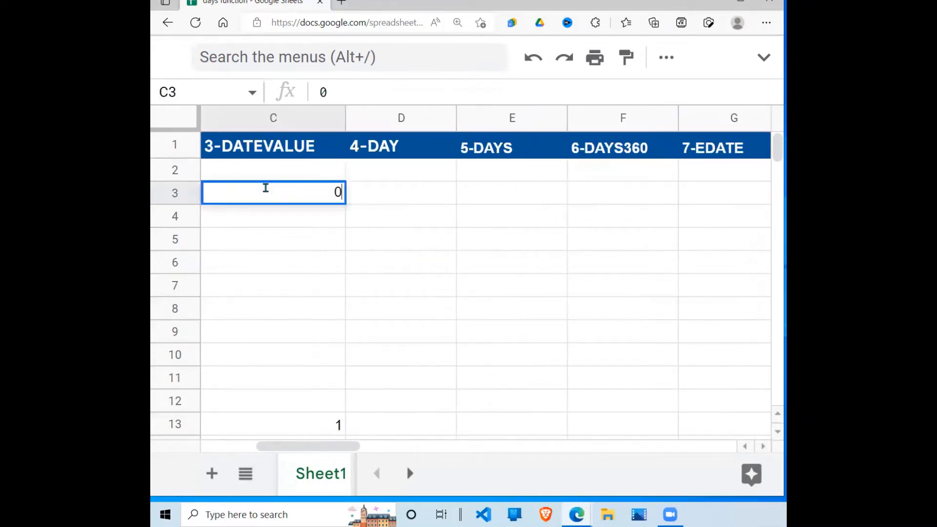
- Start a DAY formula in D3 and copy the example DAY("7/20/1969") from the function help
left_click(379, 203)
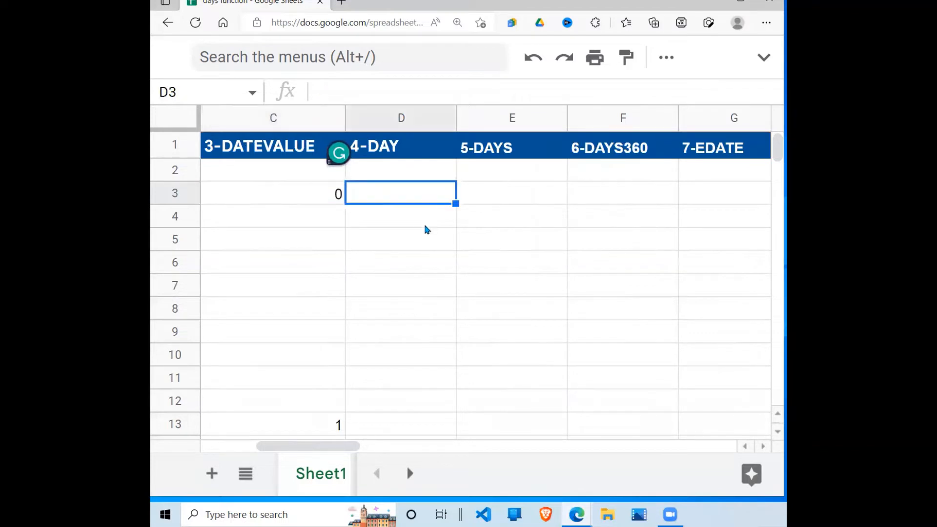
type("=DAY")
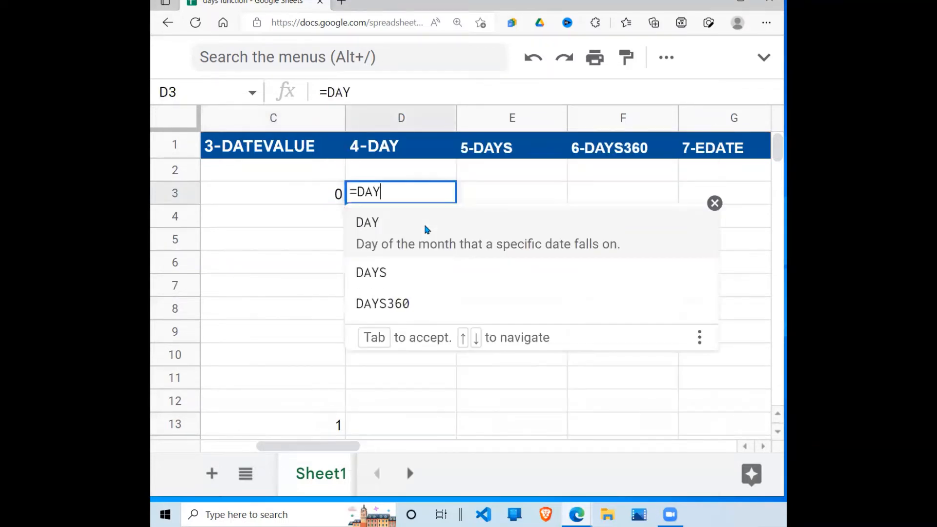
type("+")
key("BackSpace")
left_click(425, 225)
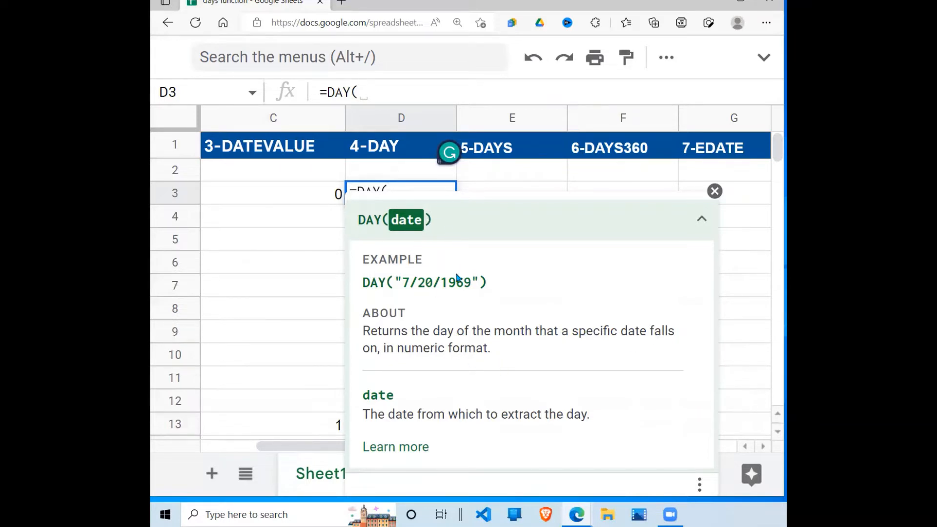
left_click_drag(488, 283, 351, 283)
key("ctrl+c")
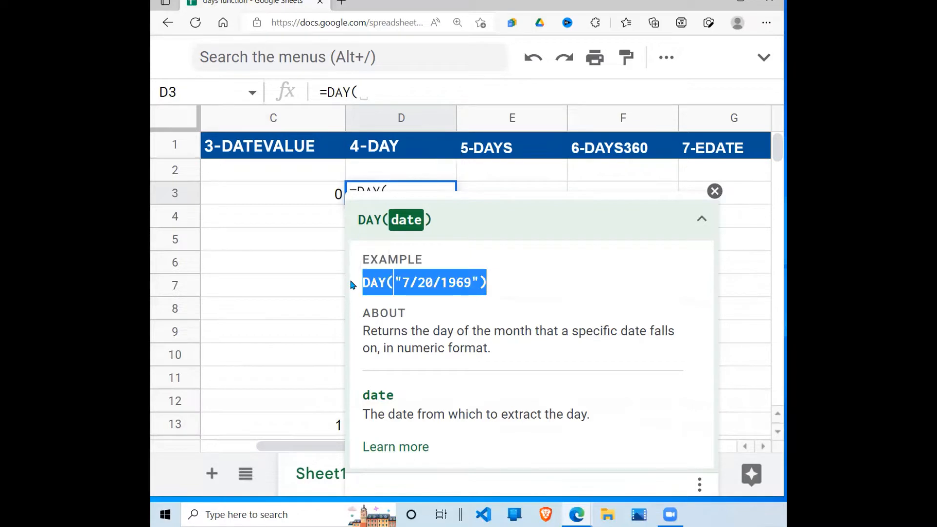
- Clear the entry in D3 and insert the copied example as the formula =DAY("7/20/1969")
left_click(464, 188)
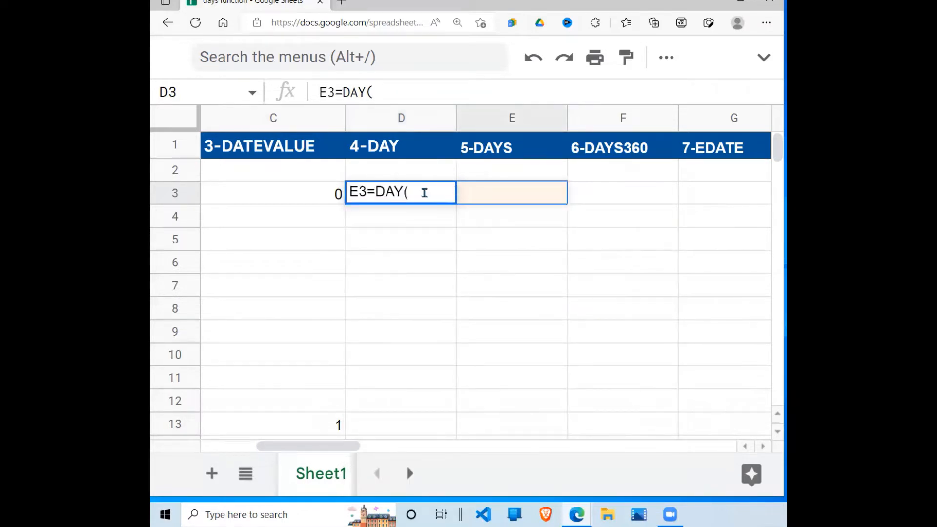
key("BackSpace")
key("BackSpace")
key("BackSpace")
key("BackSpace")
key("BackSpace")
key("BackSpace")
key("BackSpace")
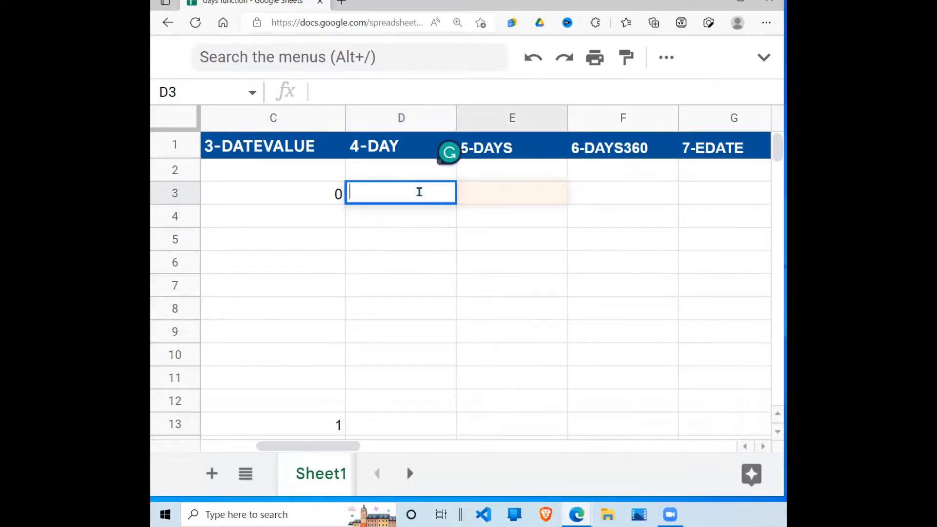
type("=")
key("ctrl+v")
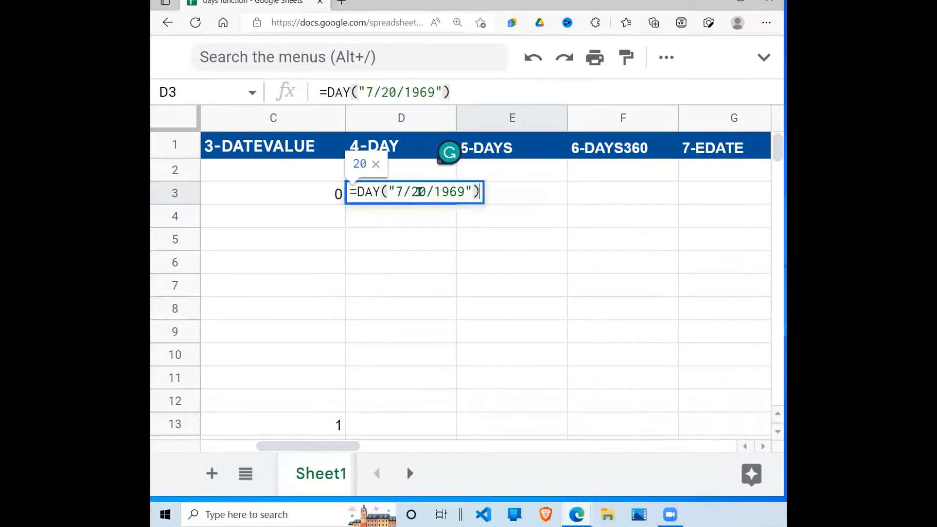
- Set the year in the D3 DAY formula to 2022 so its date reads 7/20/2022
left_click(465, 191)
key("BackSpace")
key("BackSpace")
key("BackSpace")
key("BackSpace")
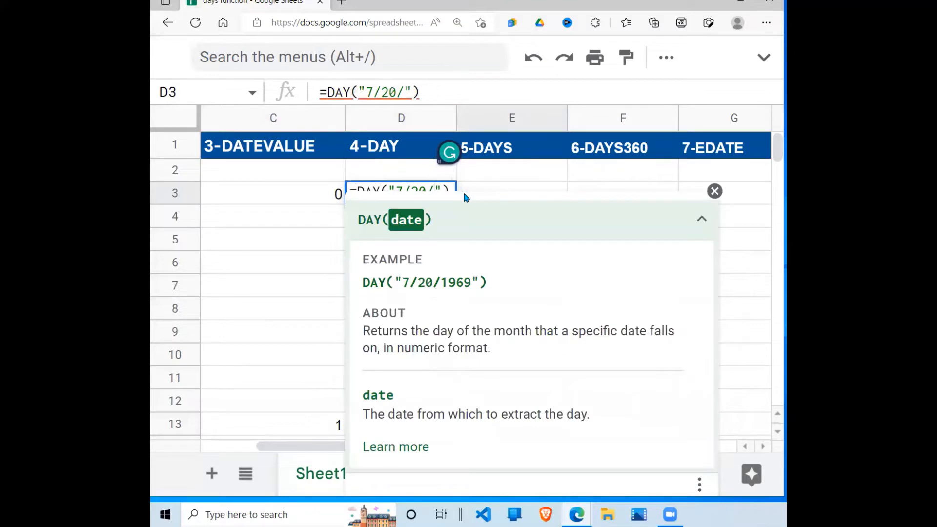
type("2022")
key("Return")
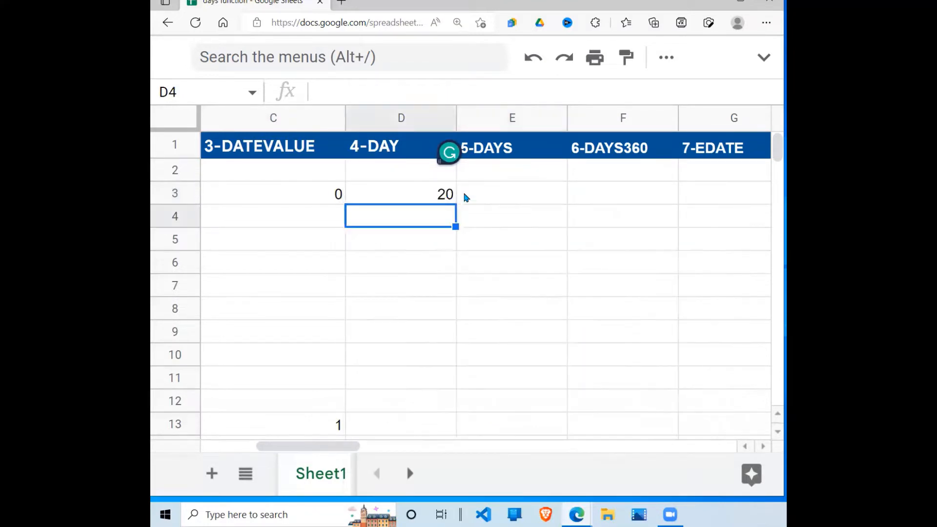
- Rewrite the date in the D3 DAY formula in year-month-day format as "2022-07-20"
left_click(432, 195)
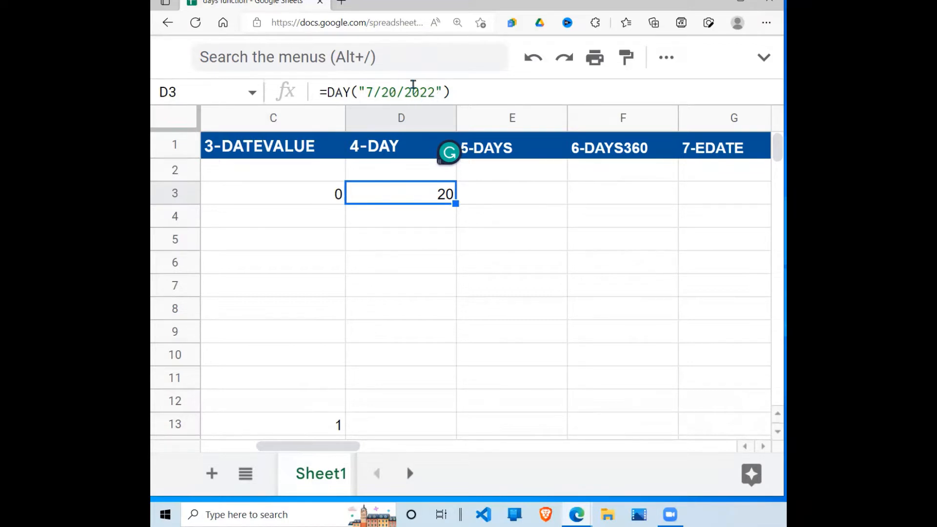
left_click(433, 91)
key("BackSpace")
key("BackSpace")
key("BackSpace")
key("BackSpace")
key("BackSpace")
key("BackSpace")
key("BackSpace")
key("BackSpace")
key("BackSpace")
key("BackSpace")
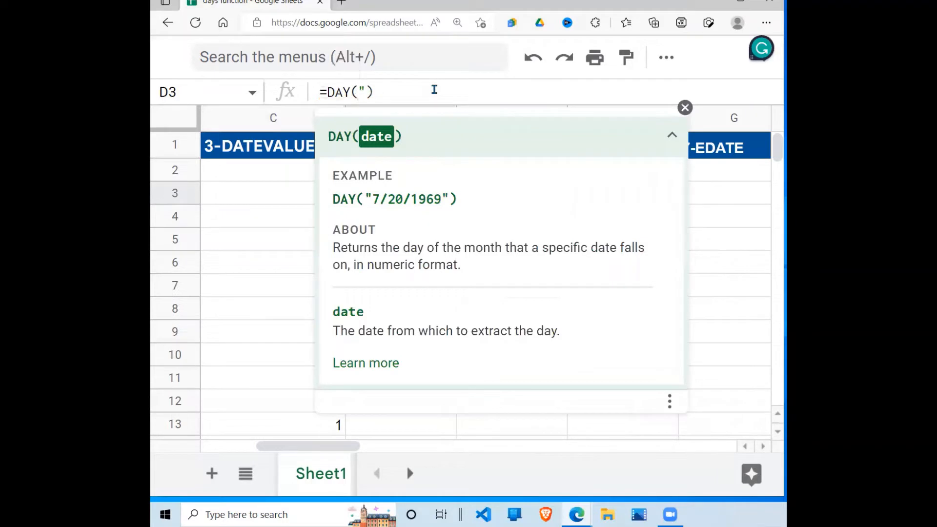
type("\"2022-")
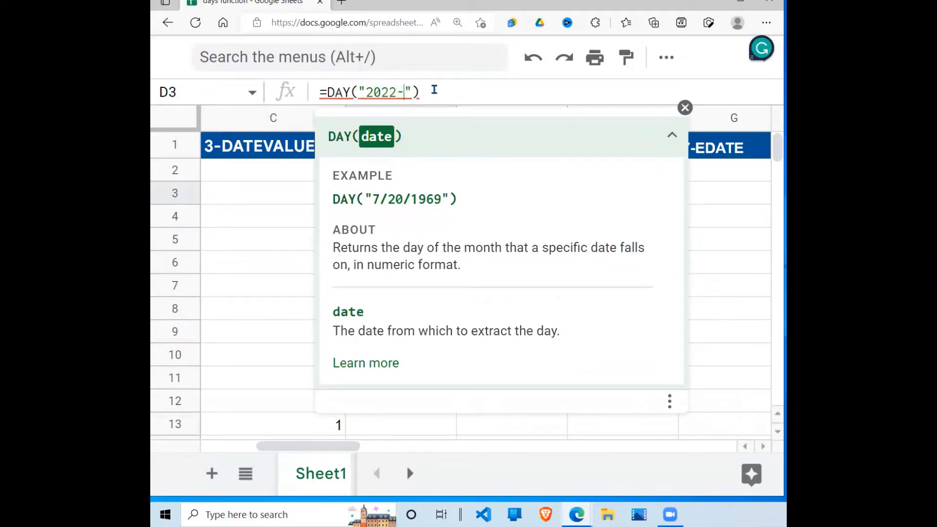
type("07")
type("-")
type("22")
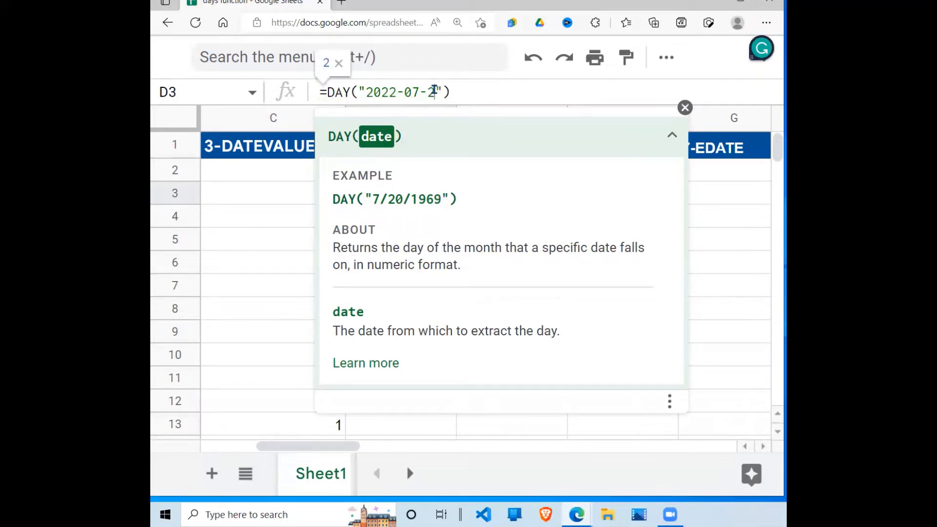
key("BackSpace")
type("0")
key("Return")
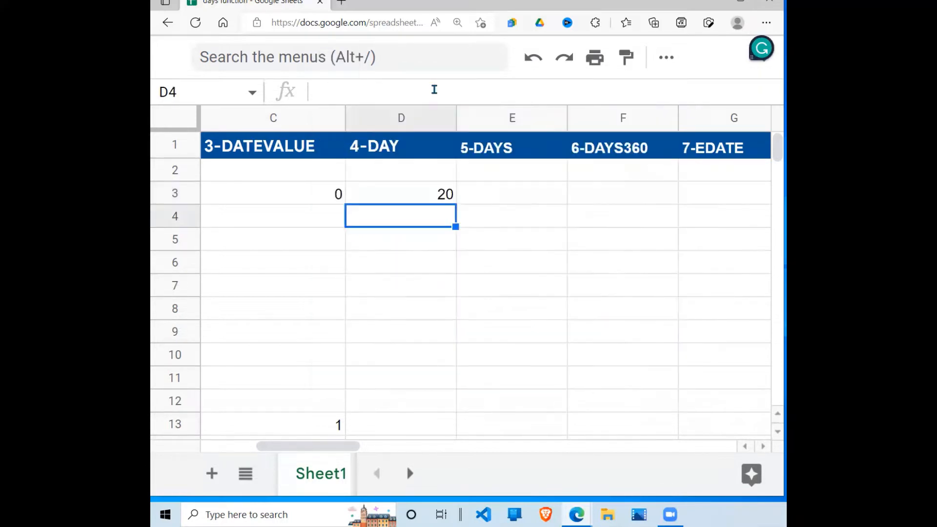
- Delete the quoted date argument from the DAY formula in D3
key("Up")
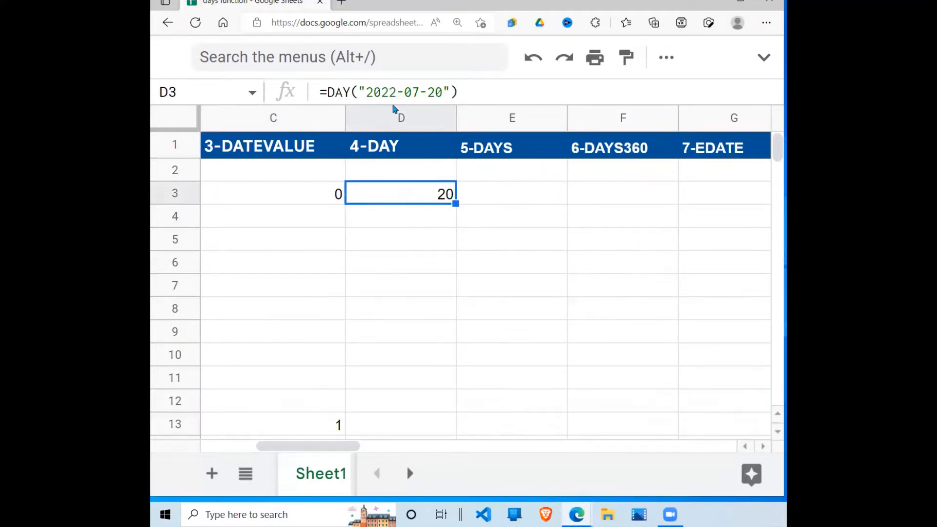
left_click(448, 93)
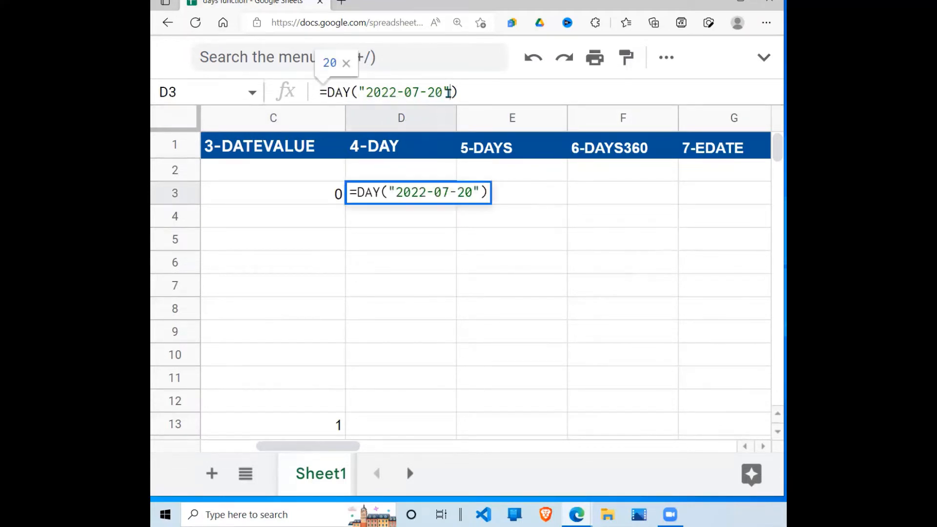
key("BackSpace")
key("BackSpace")
key("BackSpace")
key("BackSpace")
key("BackSpace")
key("BackSpace")
key("BackSpace")
key("BackSpace")
key("BackSpace")
key("BackSpace")
key("BackSpace")
key("BackSpace")
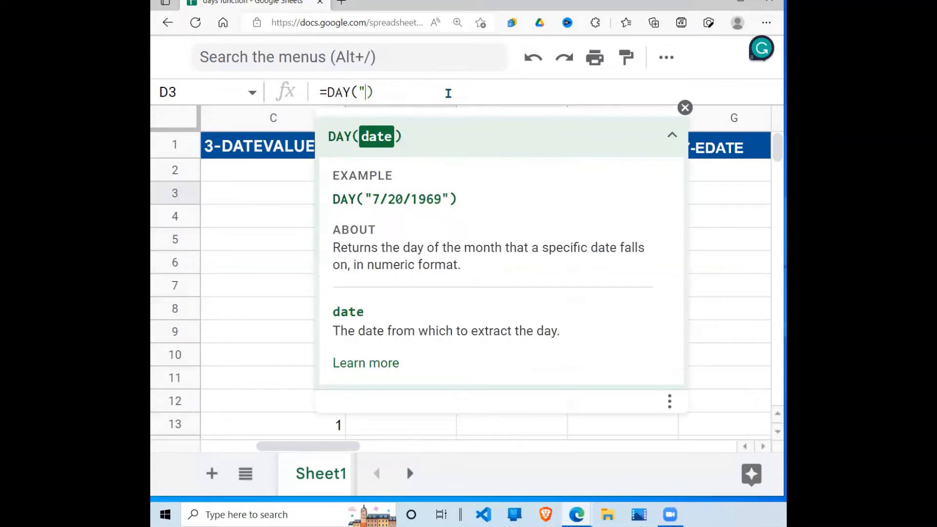
- Nest DATE(2022,07,20) as the argument of the D3 DAY formula and check the resulting formula in the cell
type("DAT")
type("E(")
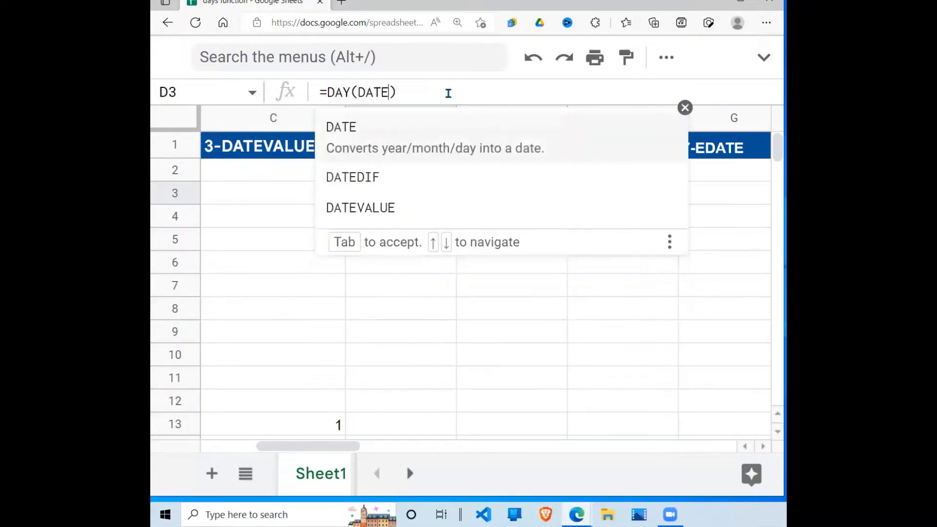
type("2022,")
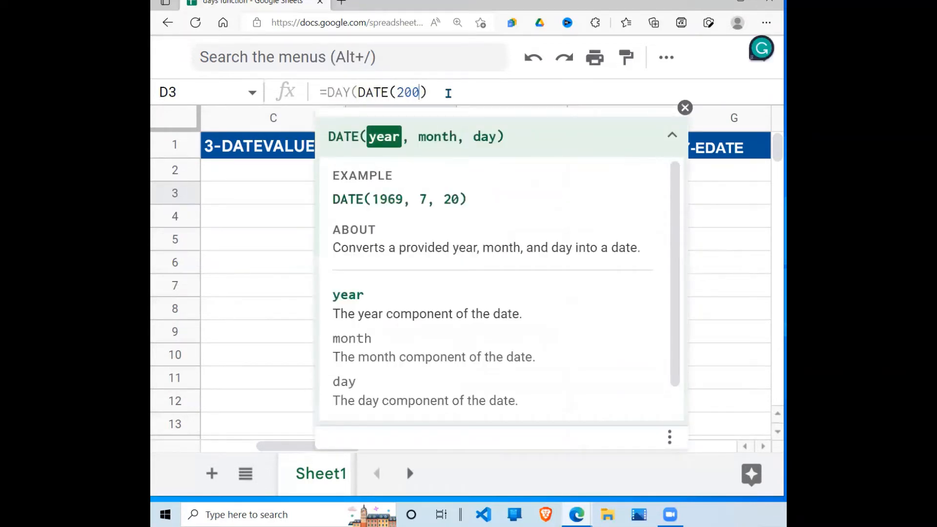
type("087")
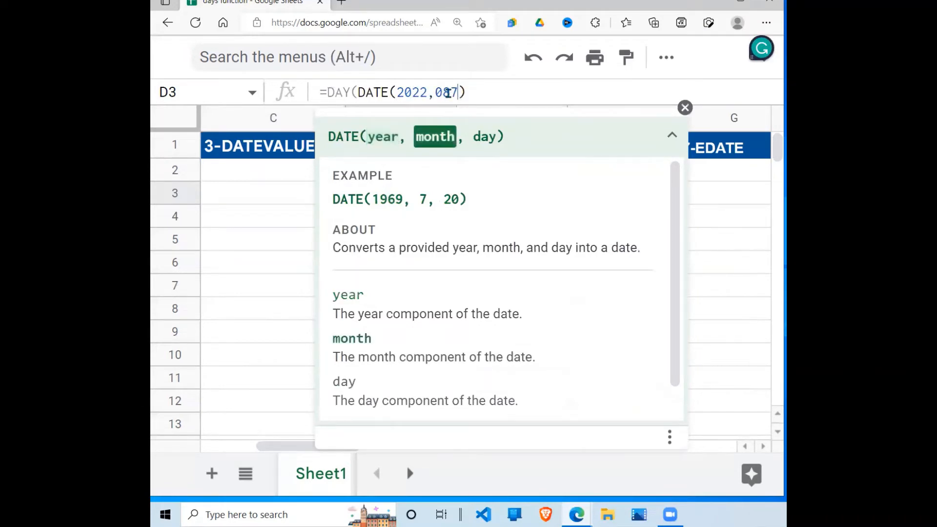
key("BackSpace")
key("BackSpace")
type("7,20")
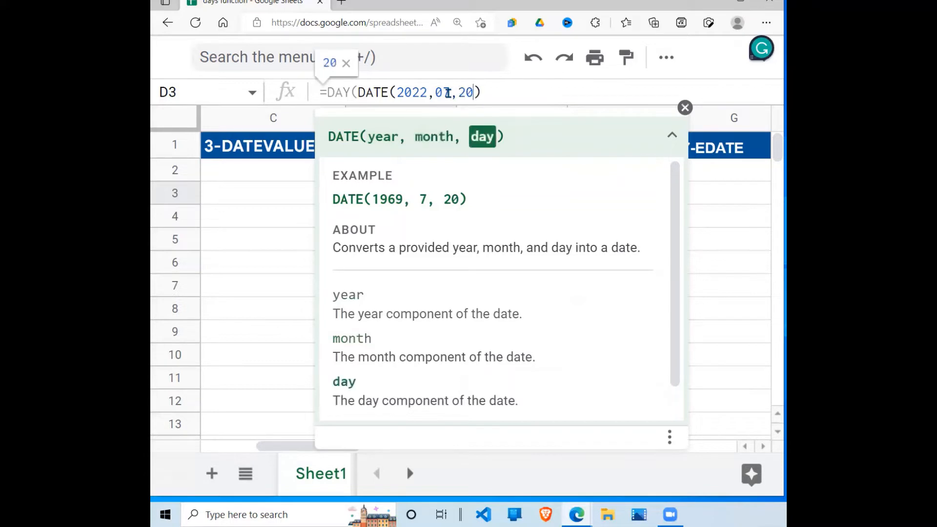
type("))")
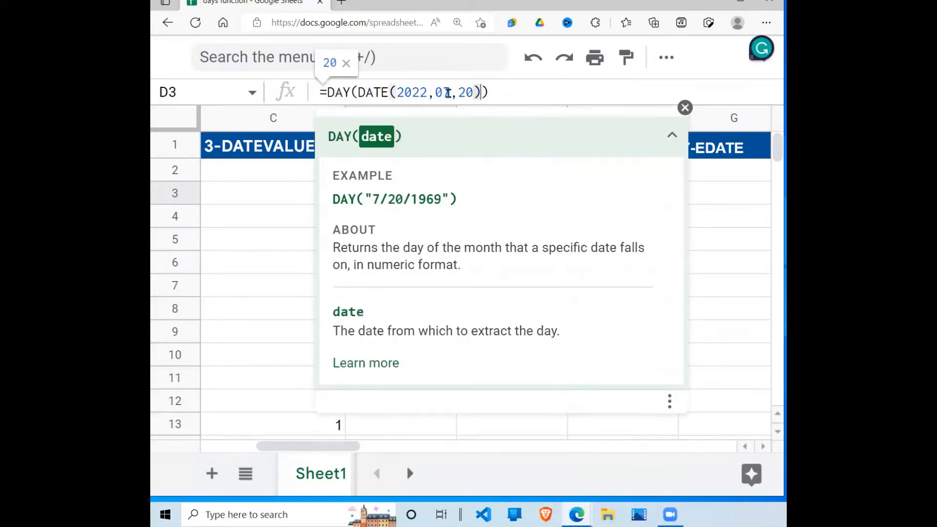
key("Return")
left_click(432, 196)
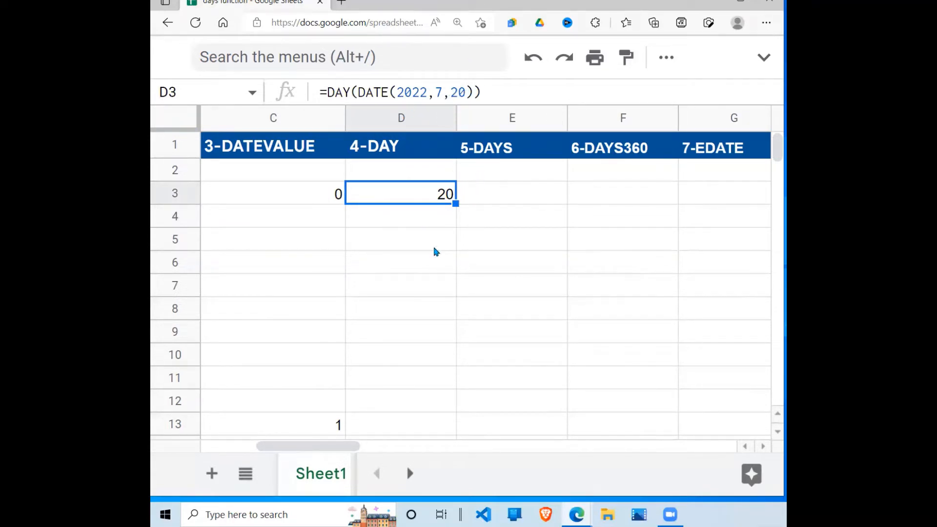
left_click(520, 217)
left_click(527, 202)
type("=DAYS")
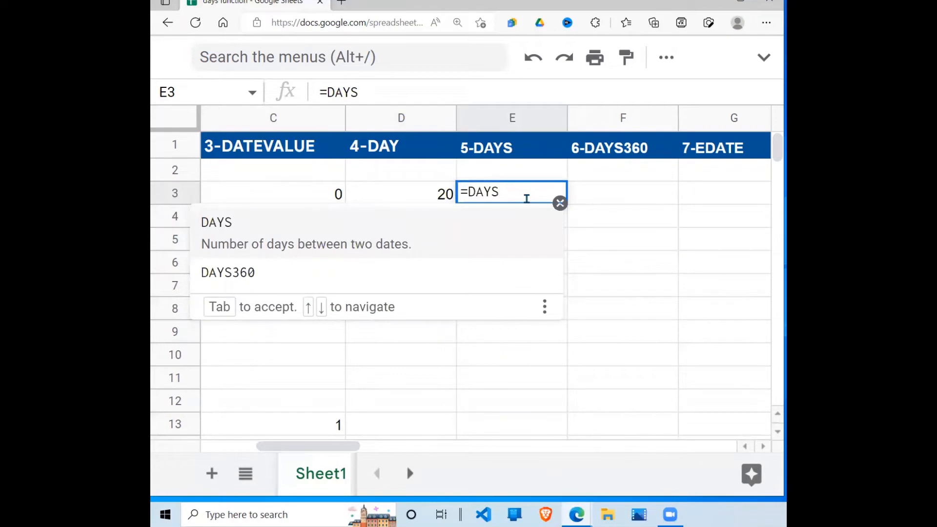
key("Tab")
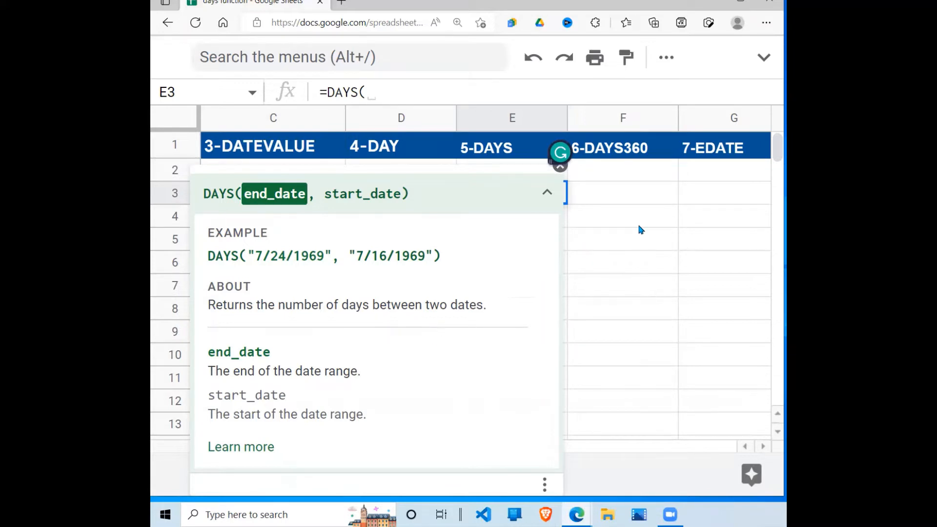
key("BackSpace")
key("BackSpace")
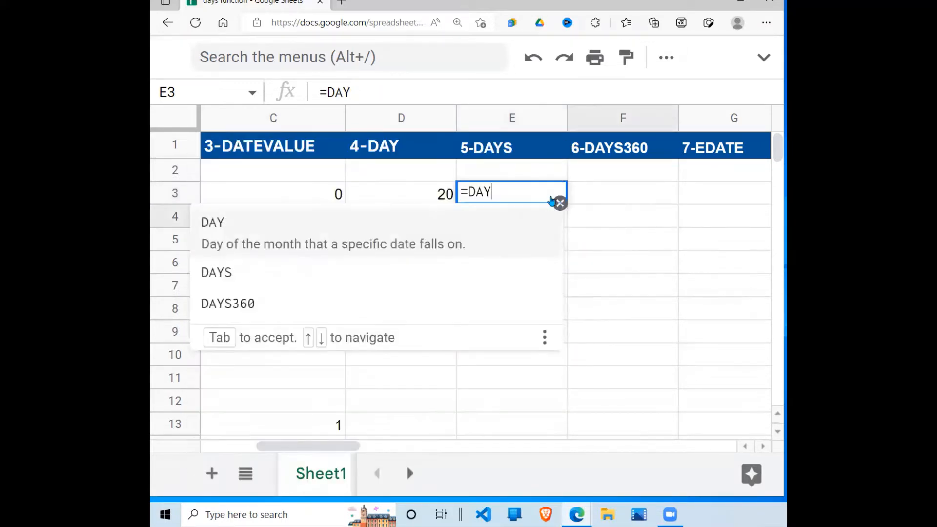
key("BackSpace")
key("BackSpace")
key("BackSpace")
key("BackSpace")
left_click(532, 216)
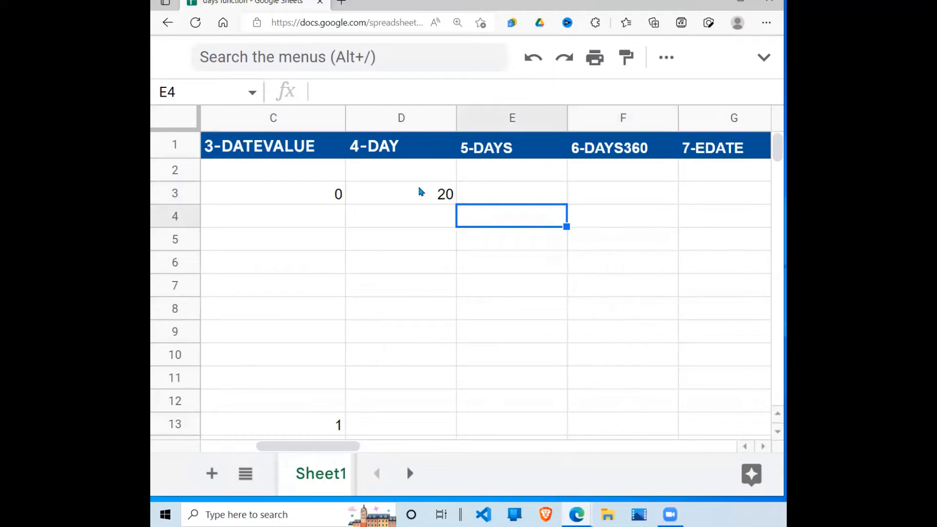
- Review the DATEDIF formula in B3, including its dates and unit argument, for comparison with DAYS
left_click(421, 191)
key("Left")
key("Left")
key("Left")
left_click(423, 194)
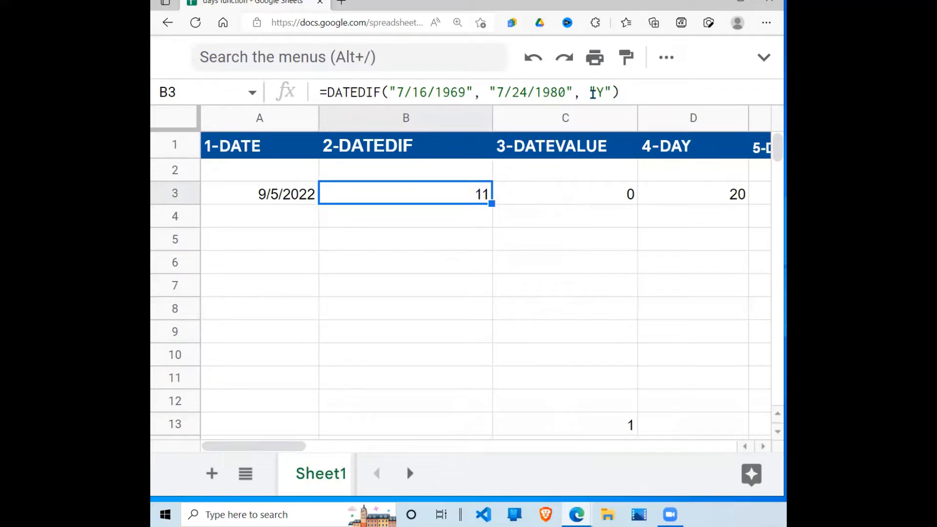
key("Right")
key("Right")
key("Right")
key("Right")
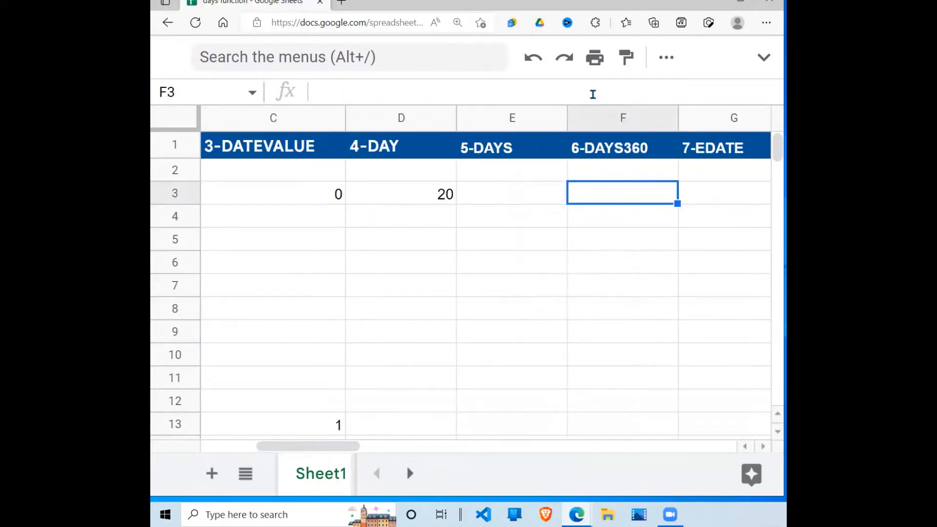
- Start a DAYS formula in E3, copy the example DAYS("7/24/1969", "7/16/1969") from the function help, and collapse the help
key("Left")
type("=")
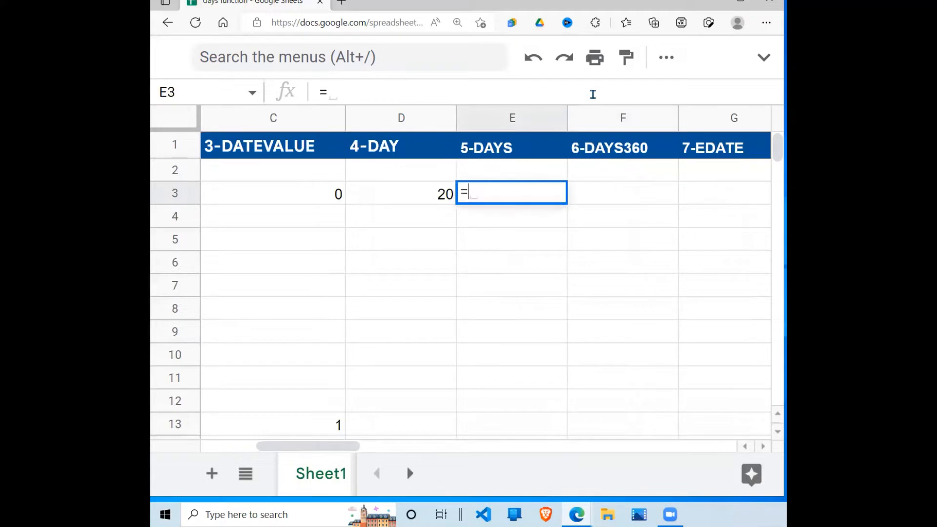
type("DAYS(")
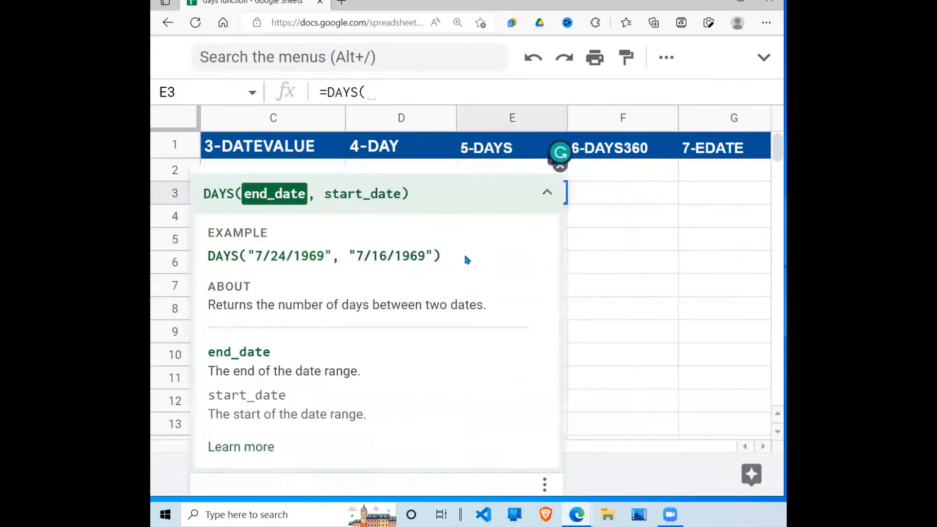
left_click_drag(464, 258, 208, 253)
key("ctrl+c")
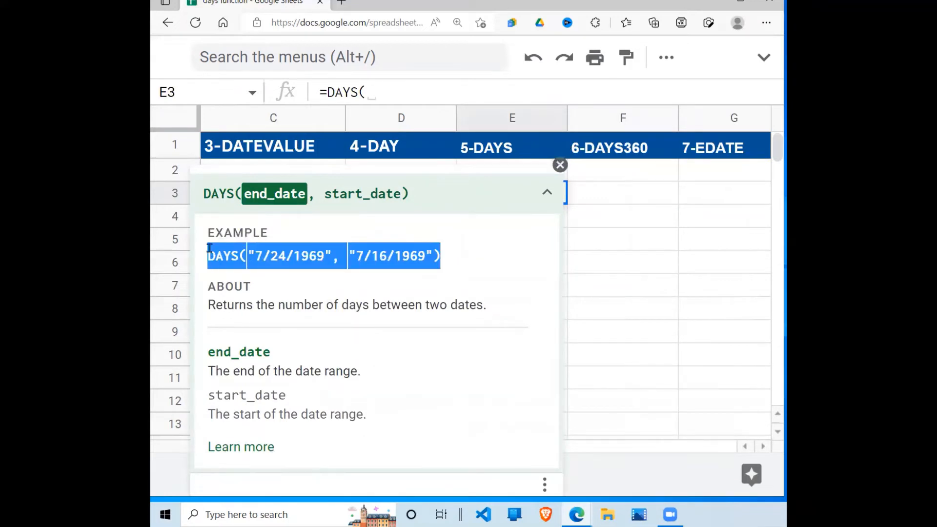
left_click(209, 248)
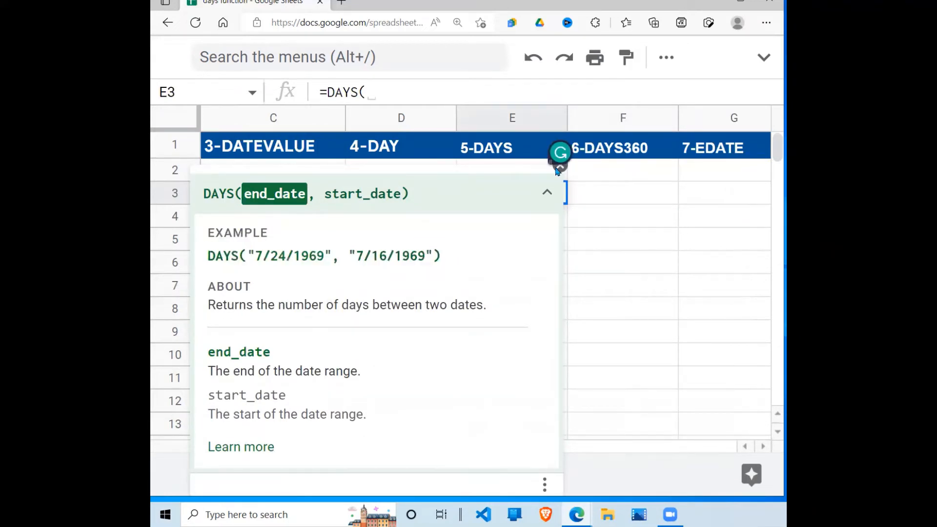
left_click(546, 193)
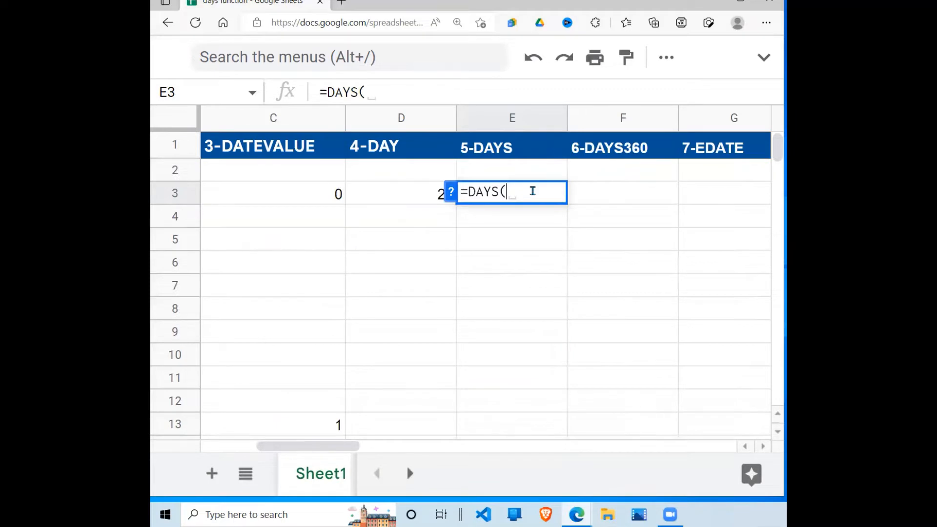
- Replace the partial entry in E3 with the copied example as =DAYS("7/24/1969", "7/16/1969") and review the entered formula
key("BackSpace")
key("BackSpace")
key("BackSpace")
key("BackSpace")
key("BackSpace")
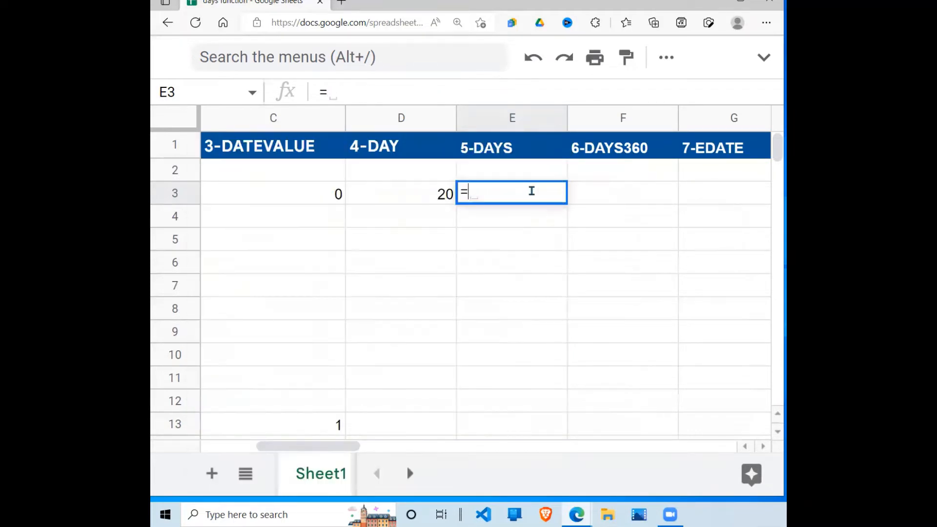
key("ctrl+v")
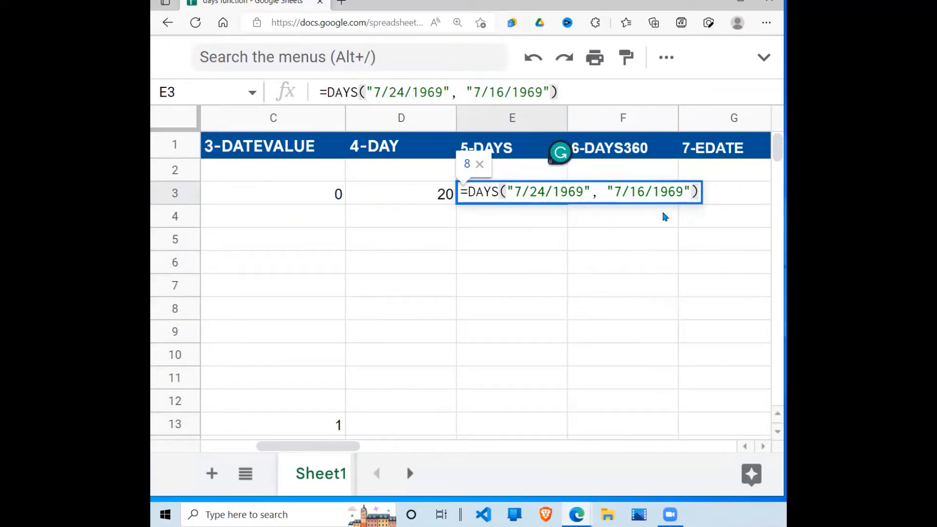
key("Return")
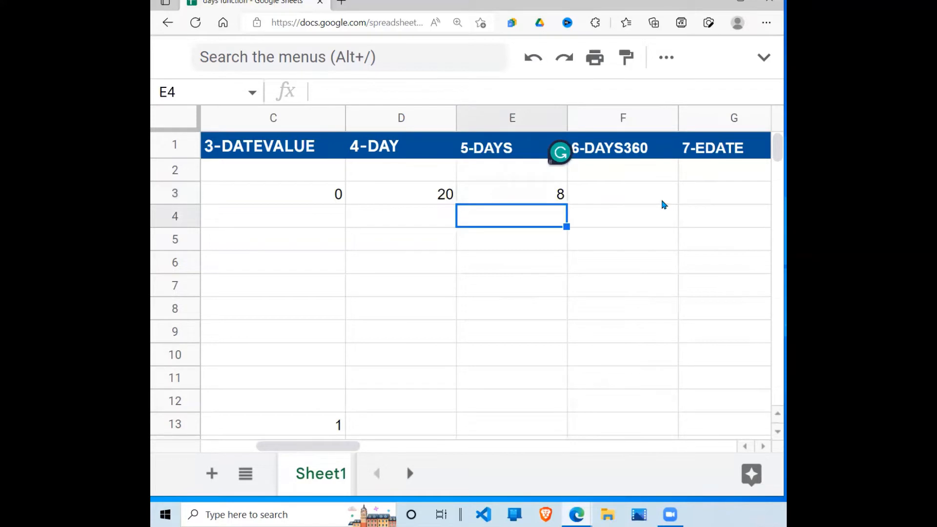
left_click(513, 185)
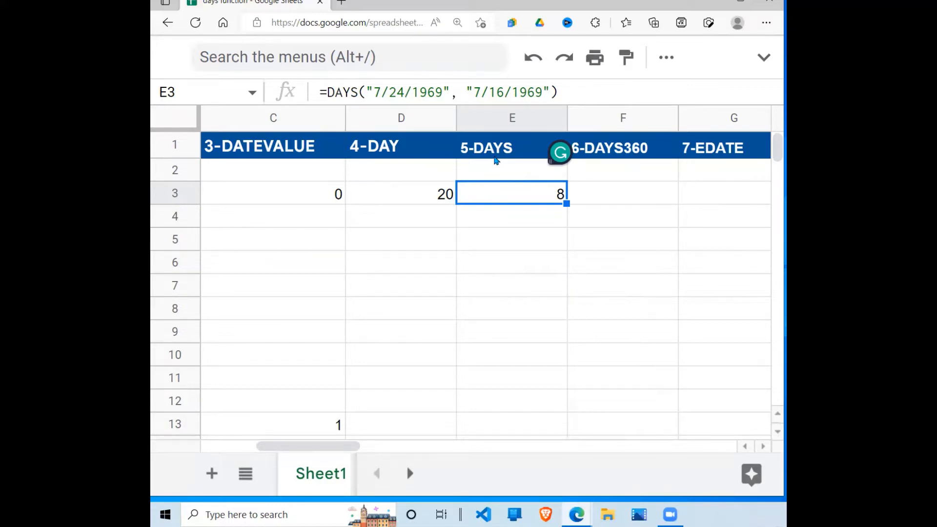
- Enter =DAYS360("2022-07-24","2022-07-16") in cell F3 under the 6-DAYS360 heading
left_click(616, 192)
type("=")
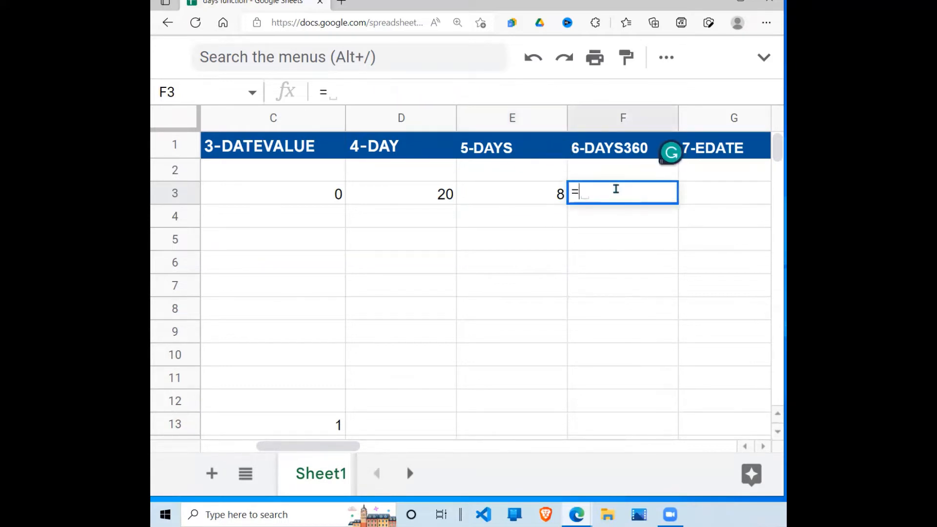
type("DAYS")
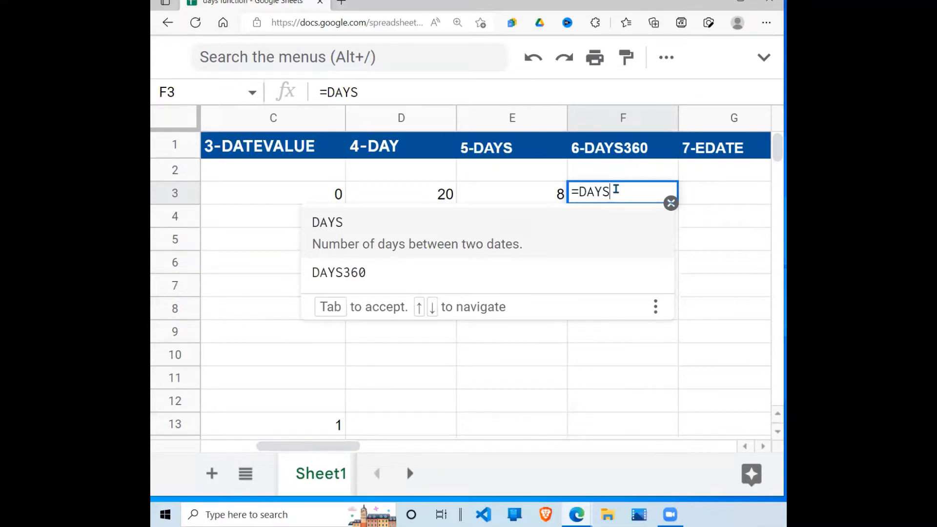
type("3")
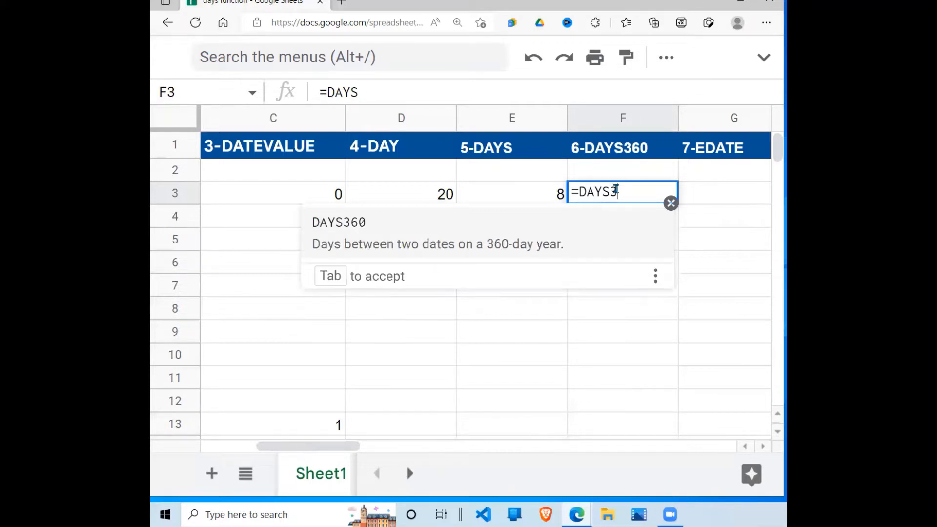
type("60(")
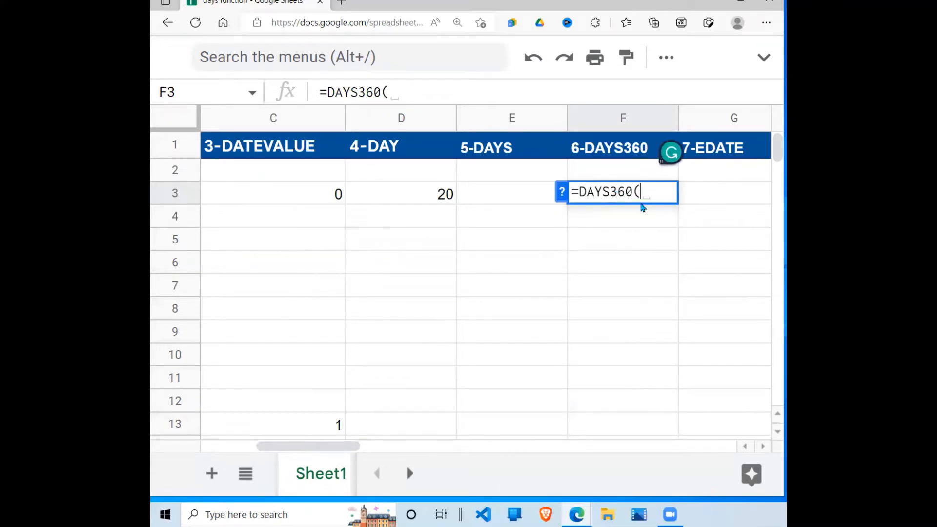
type("\"2022-0")
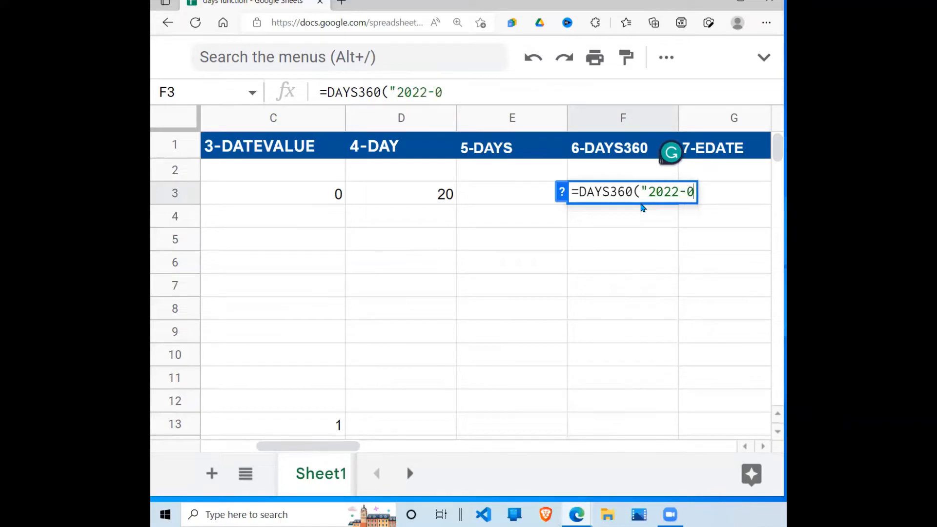
type("7-")
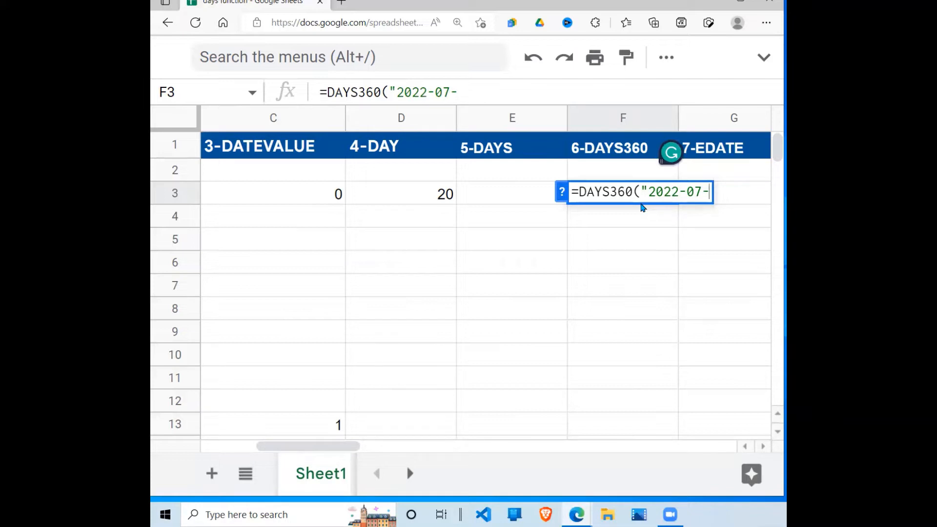
type("24")
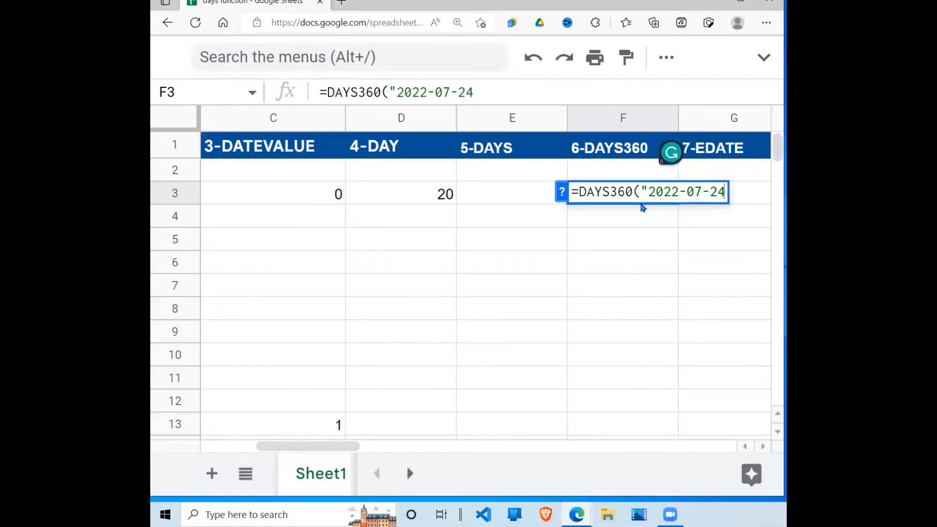
type("\", ")
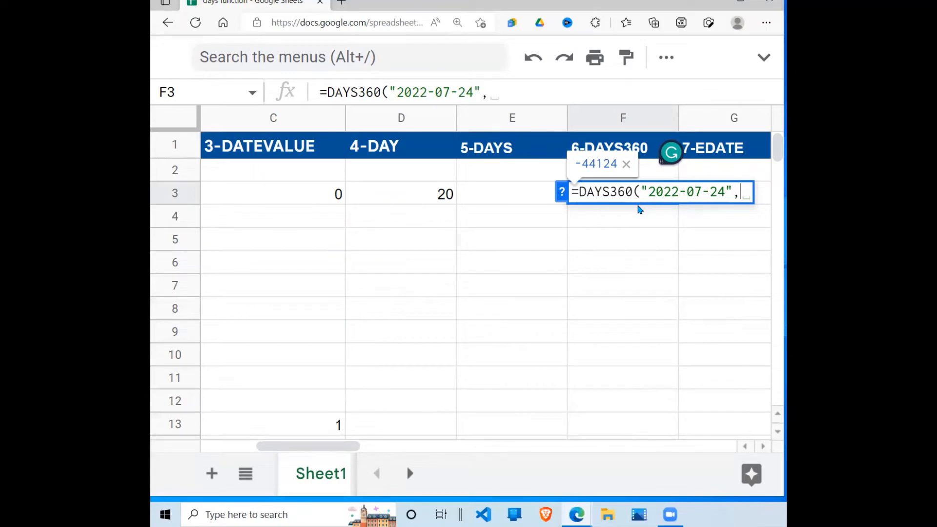
type("\"2022")
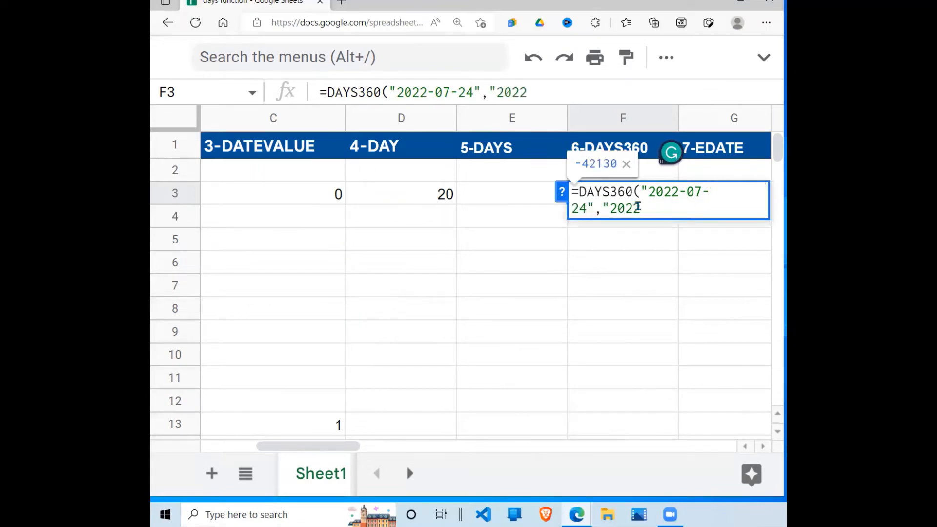
type("-07-")
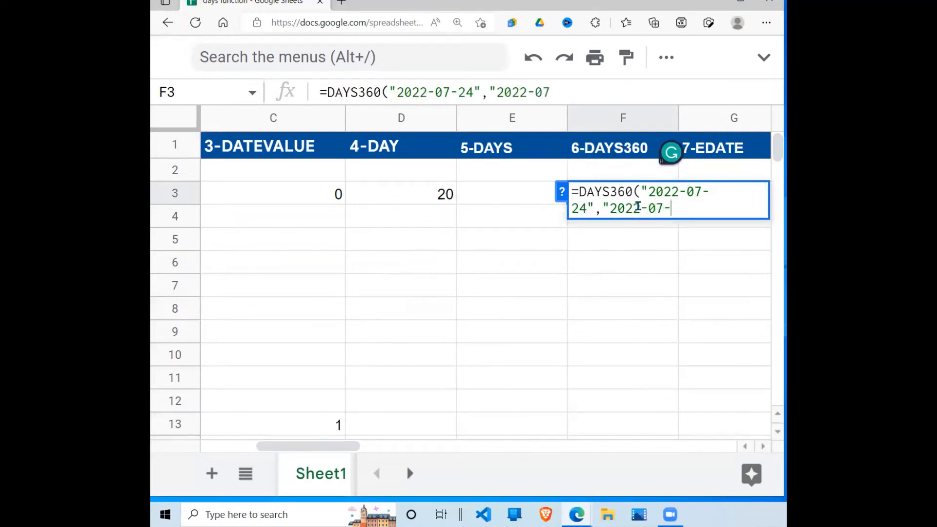
type("16")
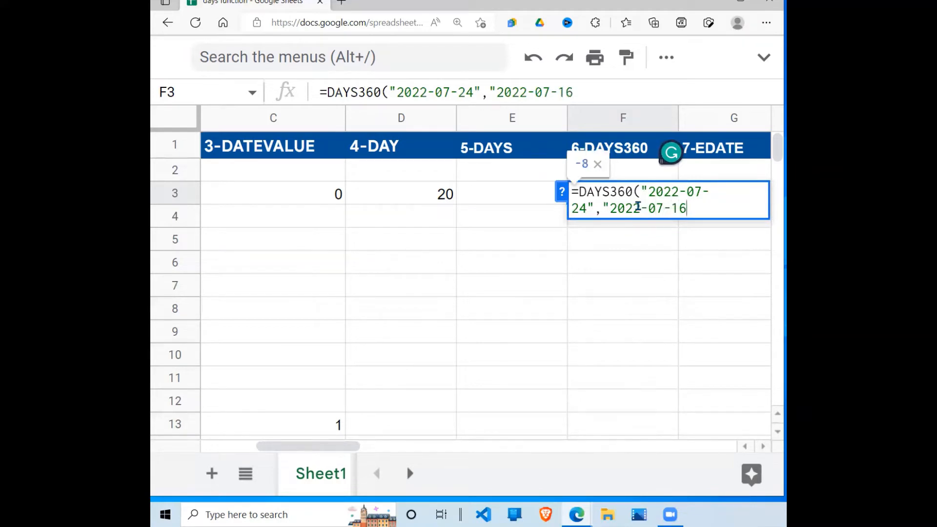
type("\")")
key("Return")
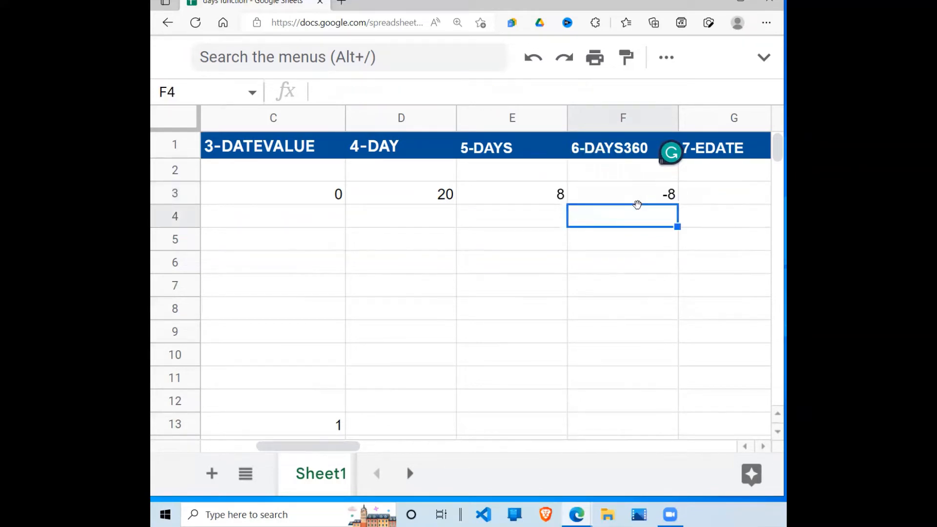
- Change the start date in the F3 DAYS360 formula to 2022-07-10 and reselect the cell to check it
left_click(667, 200)
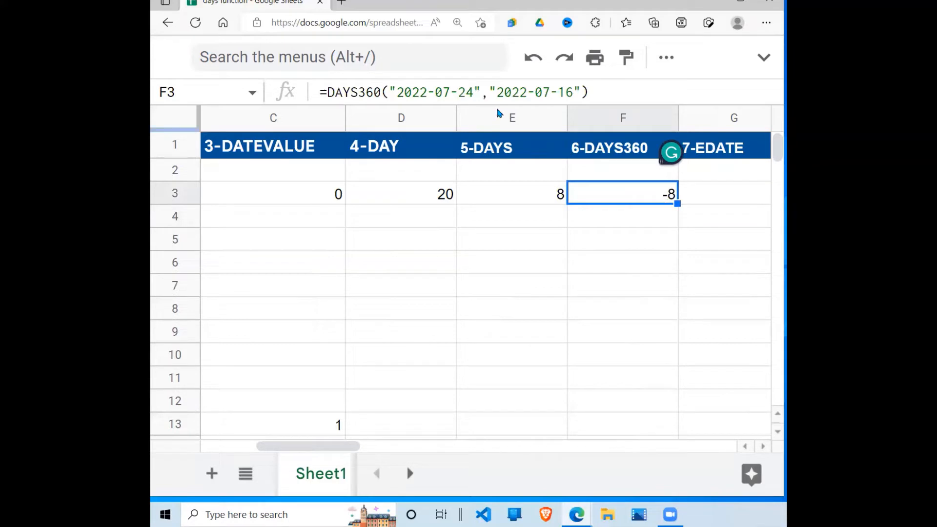
left_click(475, 92)
key("BackSpace")
key("BackSpace")
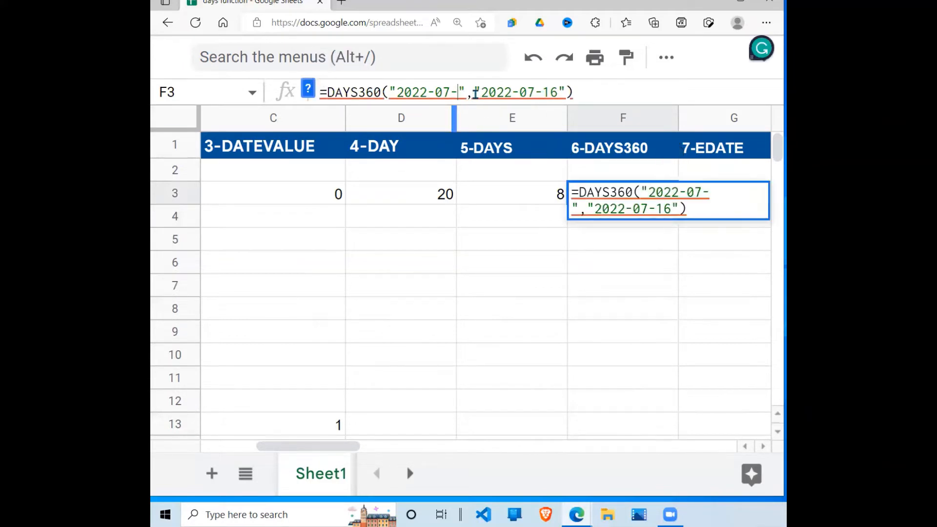
type("10")
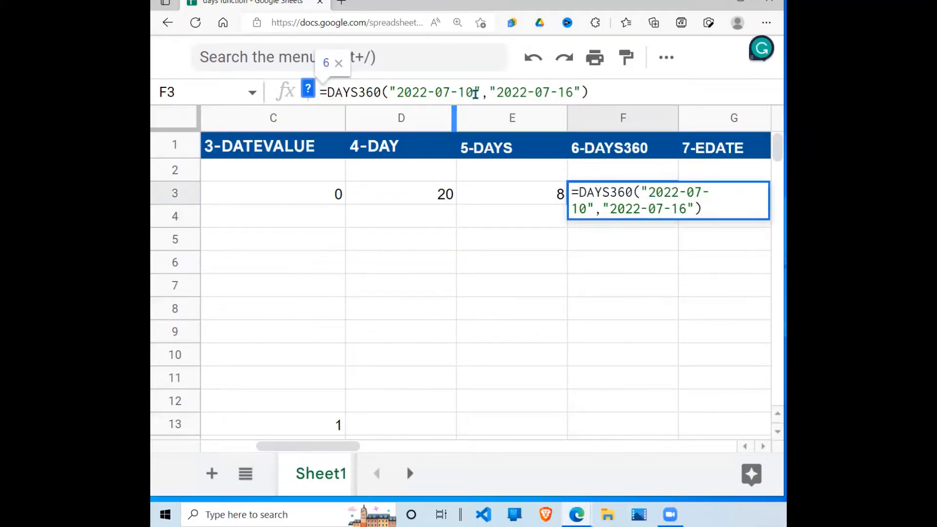
key("Return")
left_click(669, 204)
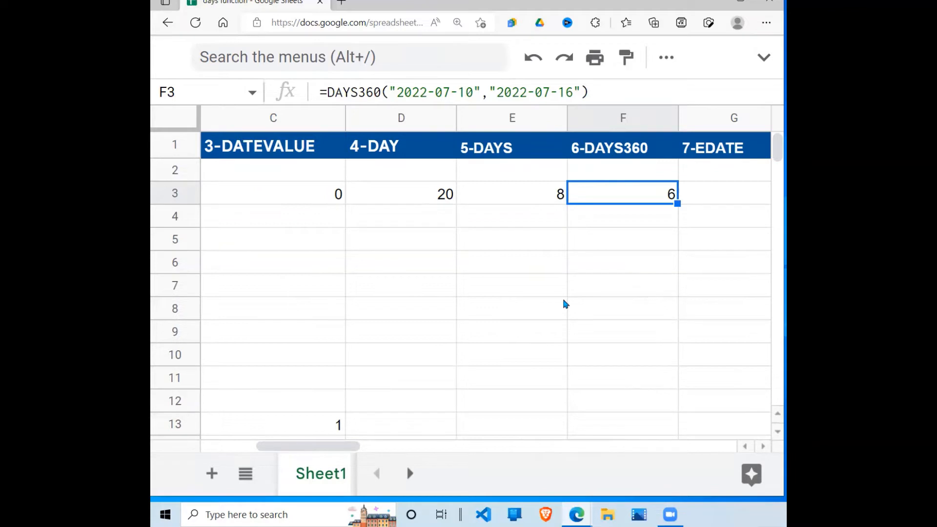
- Enter =EDATE("2022-01-20",1) in cell G3 under the 7-EDATE heading
left_click(752, 202)
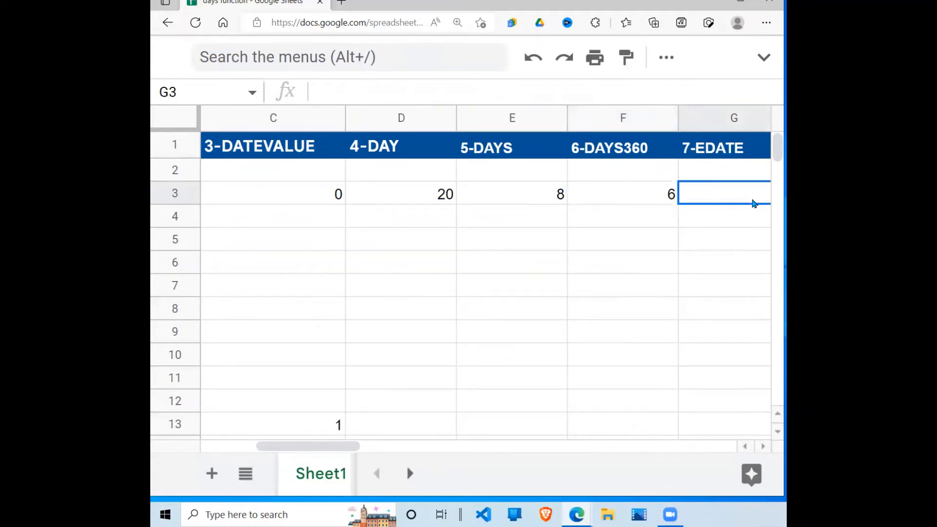
key("Right")
key("Right")
key("Right")
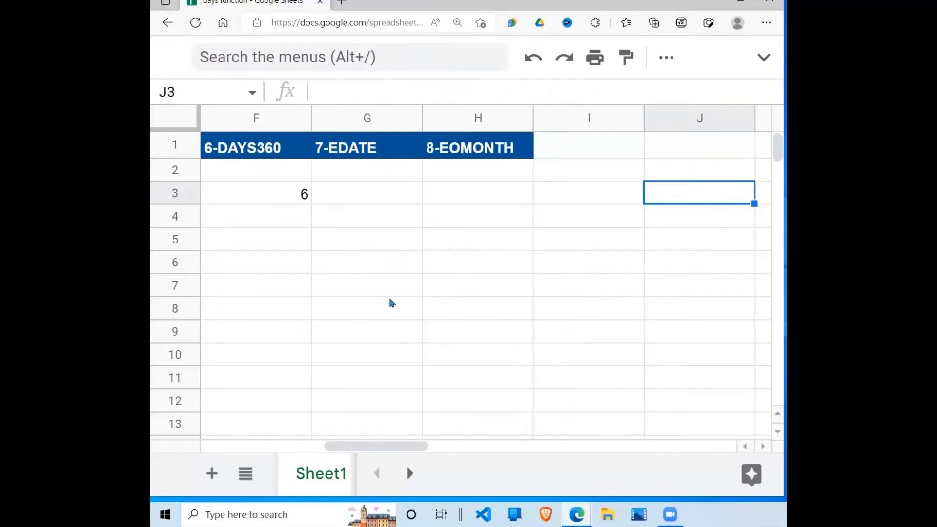
left_click(373, 205)
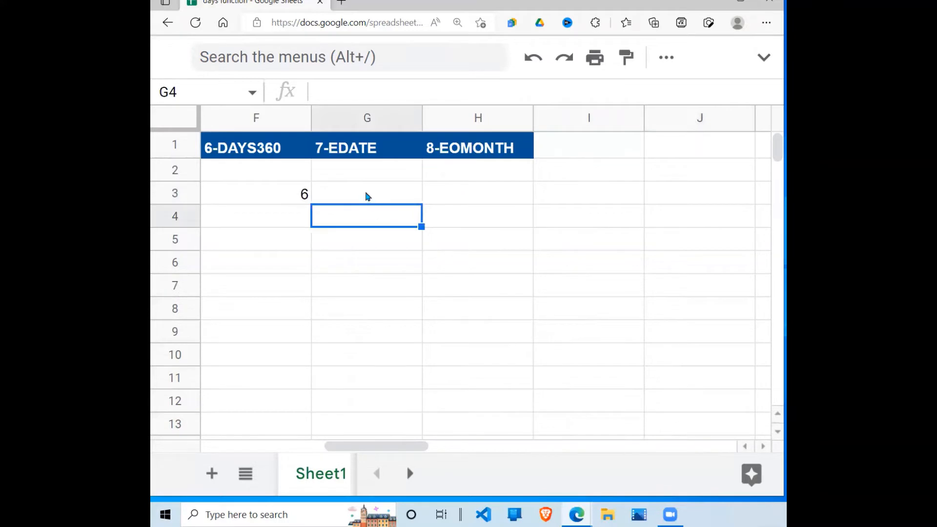
left_click(366, 193)
type("=EDA")
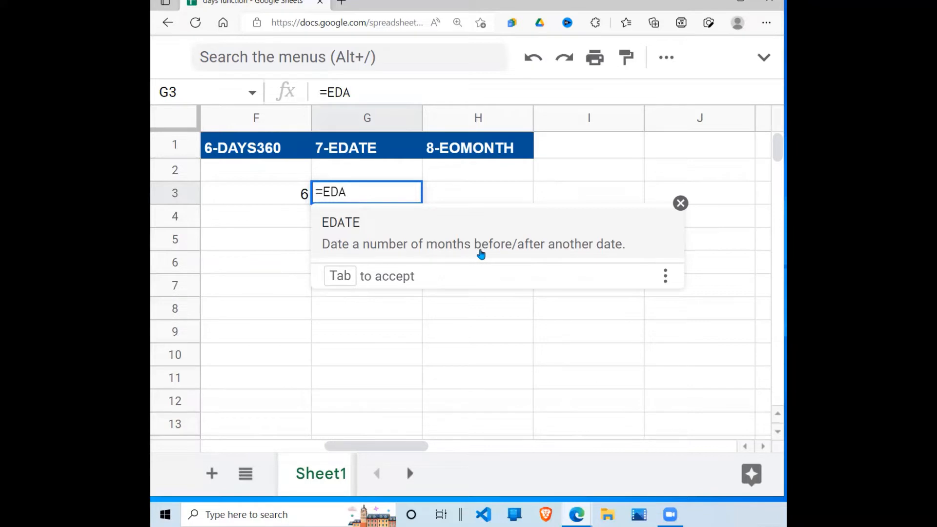
type("TE(")
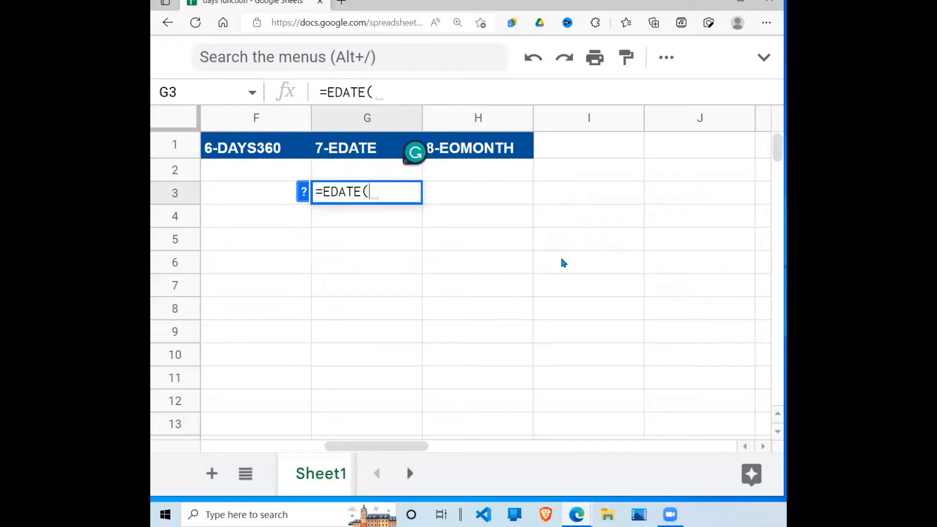
type("\"2022-01-")
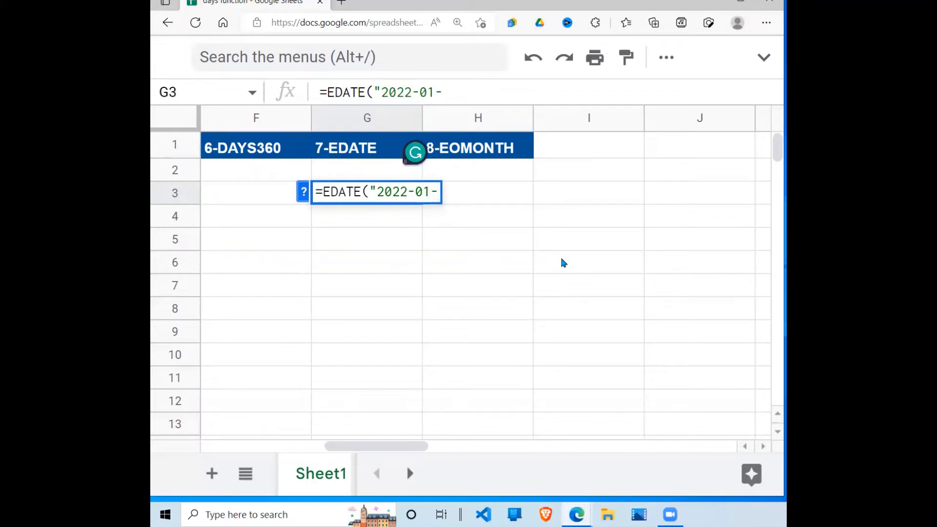
type("20")
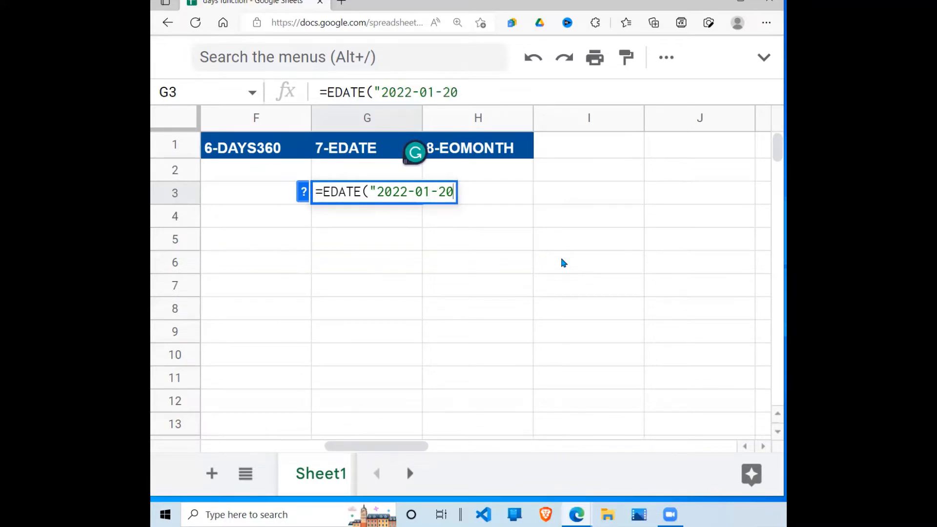
type("\",")
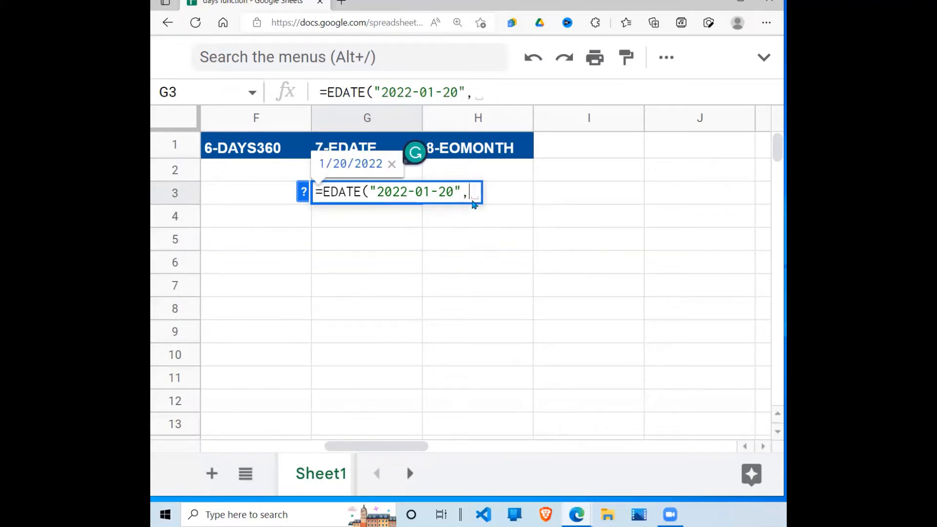
type("1)")
key("Return")
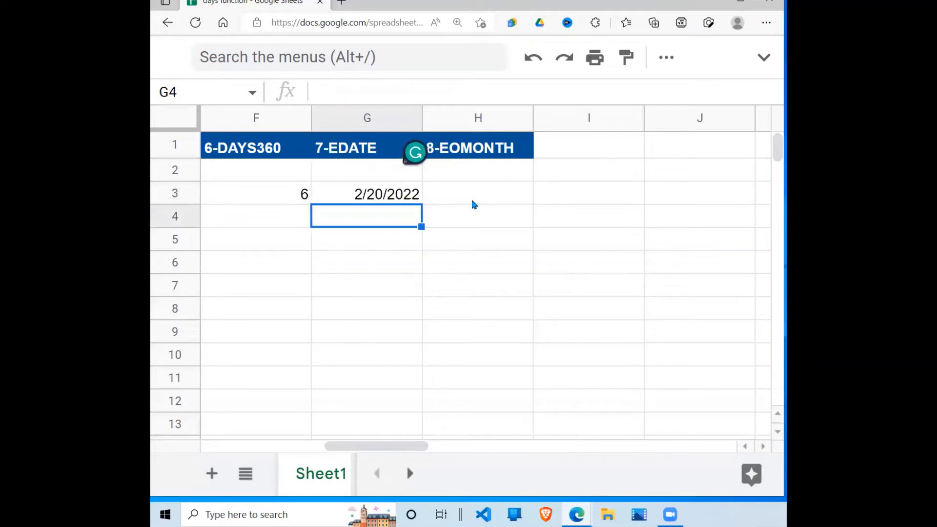
- Set the months argument of the G3 EDATE formula to 4 and reselect the cell to review it
left_click(403, 196)
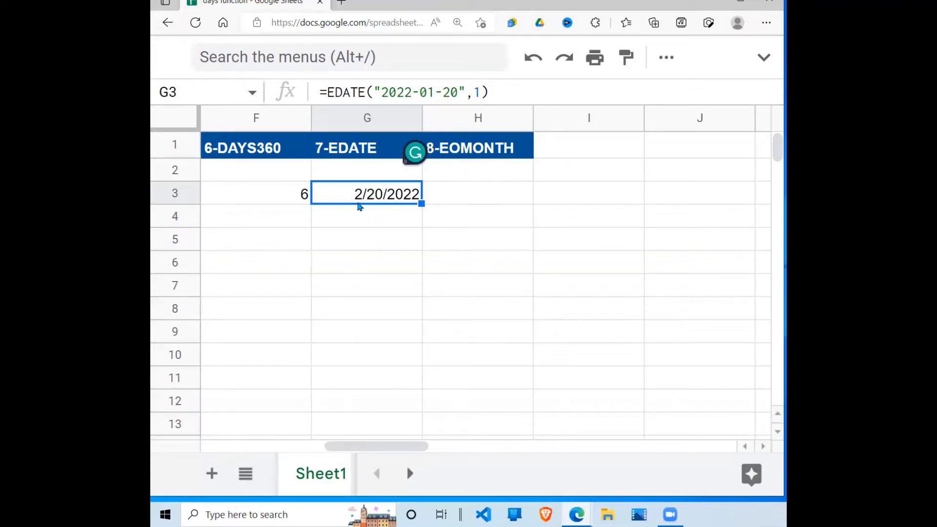
left_click(479, 93)
key("BackSpace")
type("4")
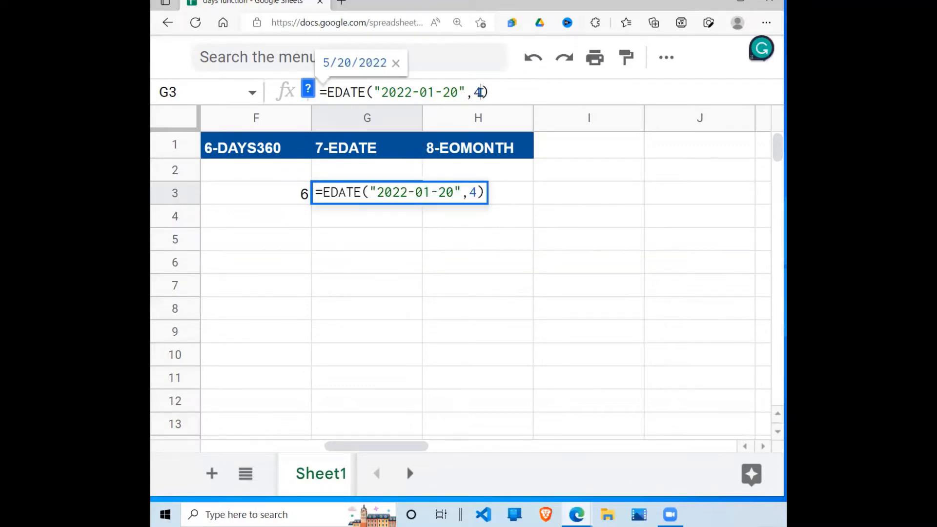
key("Return")
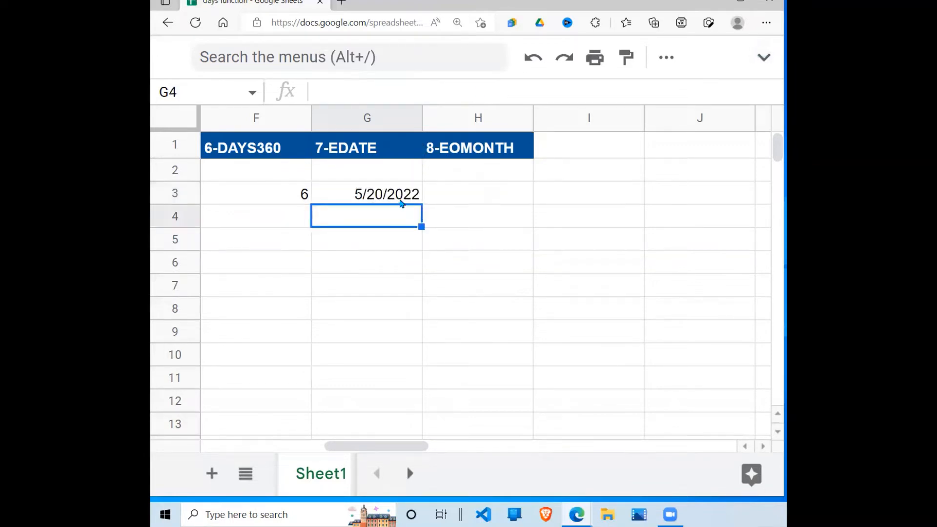
left_click(400, 200)
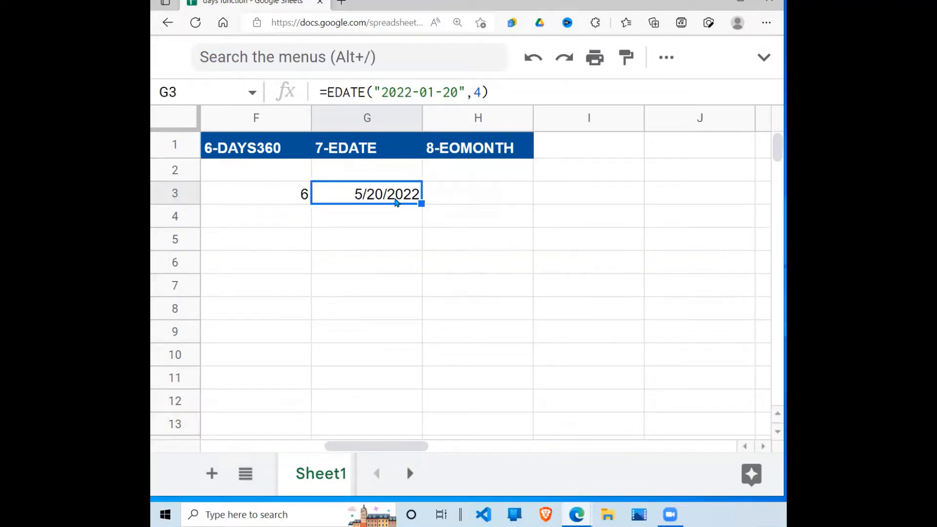
left_click(467, 192)
type("=")
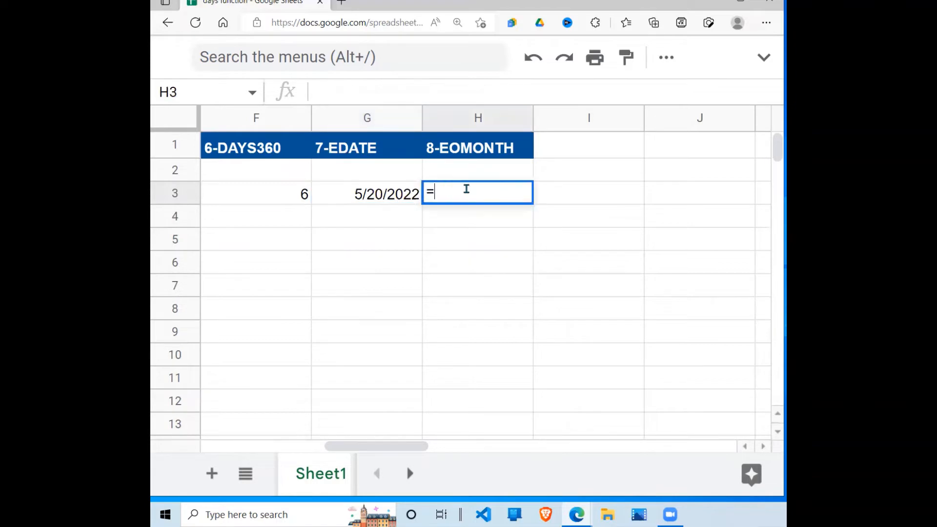
type("EOM")
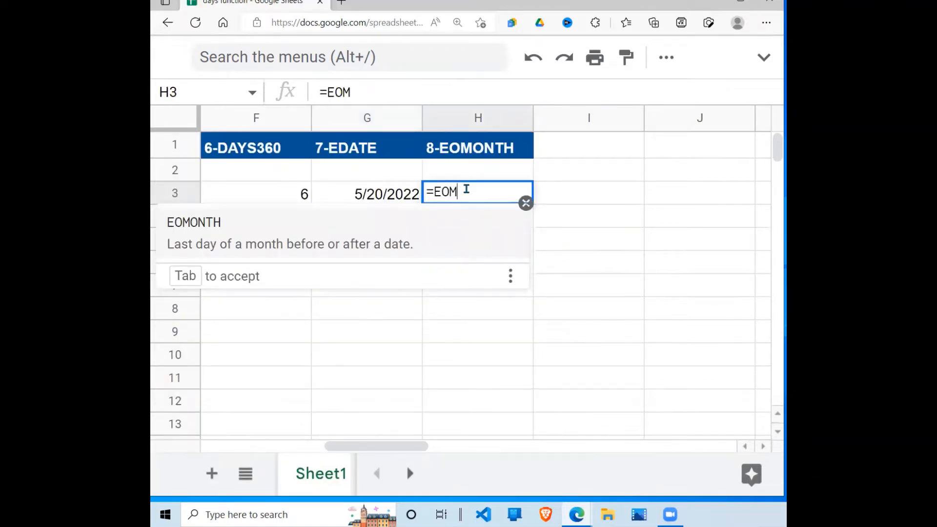
key("BackSpace")
key("BackSpace")
key("BackSpace")
key("BackSpace")
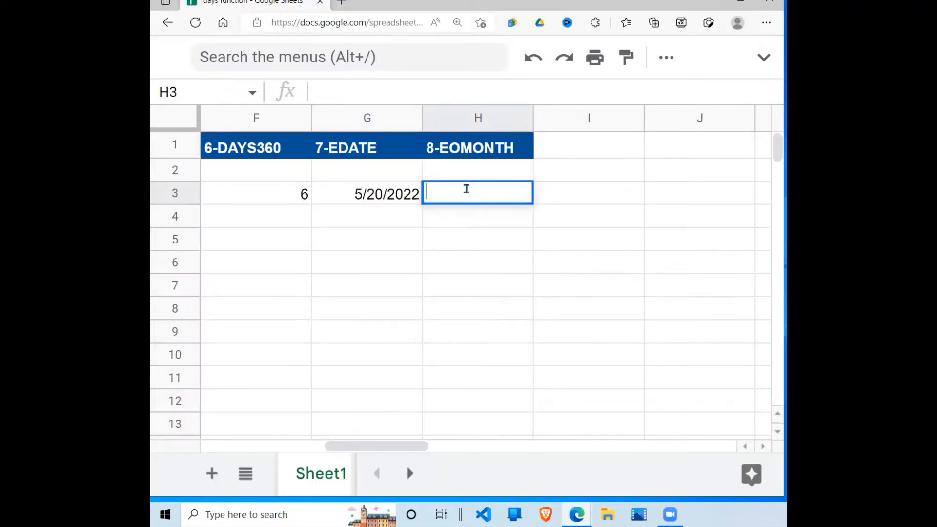
left_click(384, 260)
- Set the months argument of the G3 EDATE formula to -4 and reselect the cell to review it
left_click(417, 192)
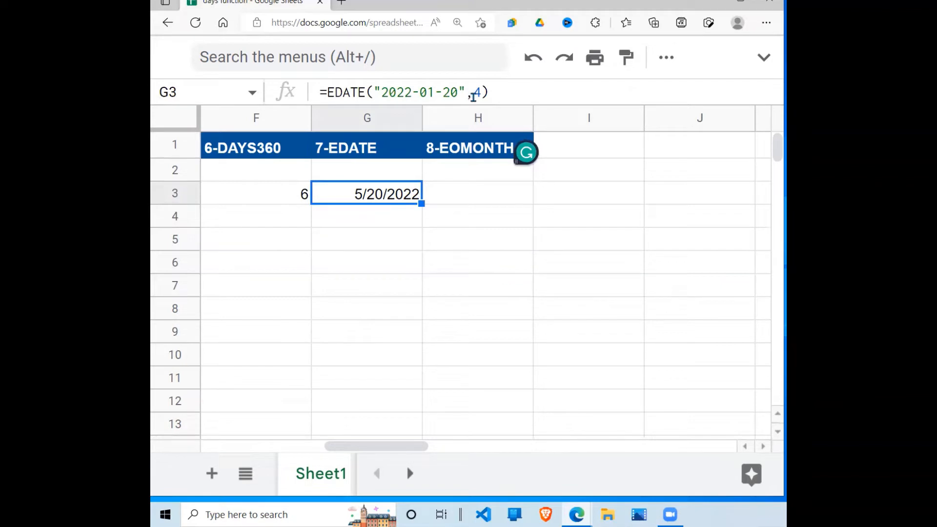
left_click(473, 93)
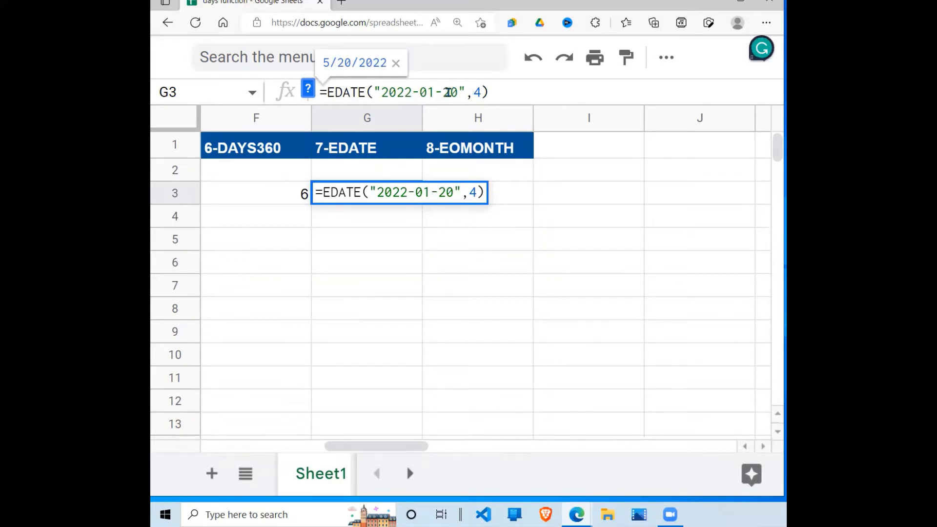
type("-")
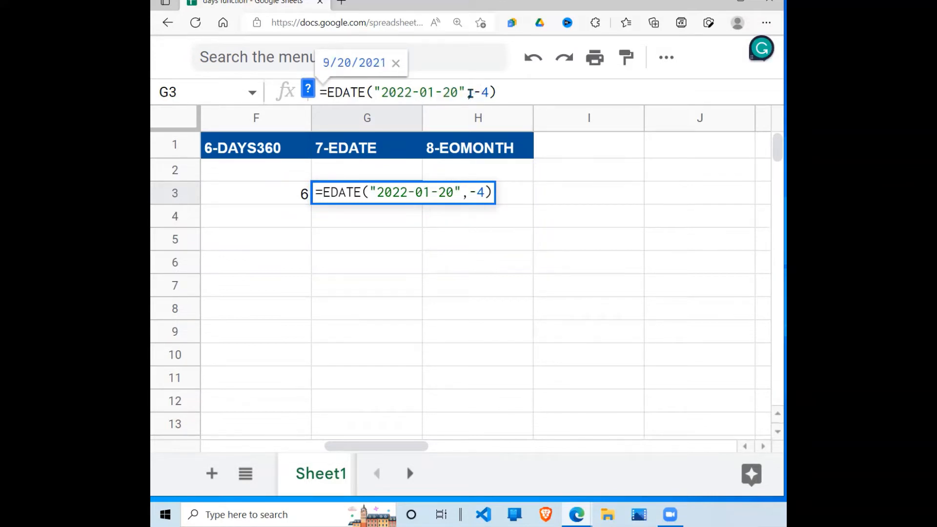
key("Return")
left_click(399, 196)
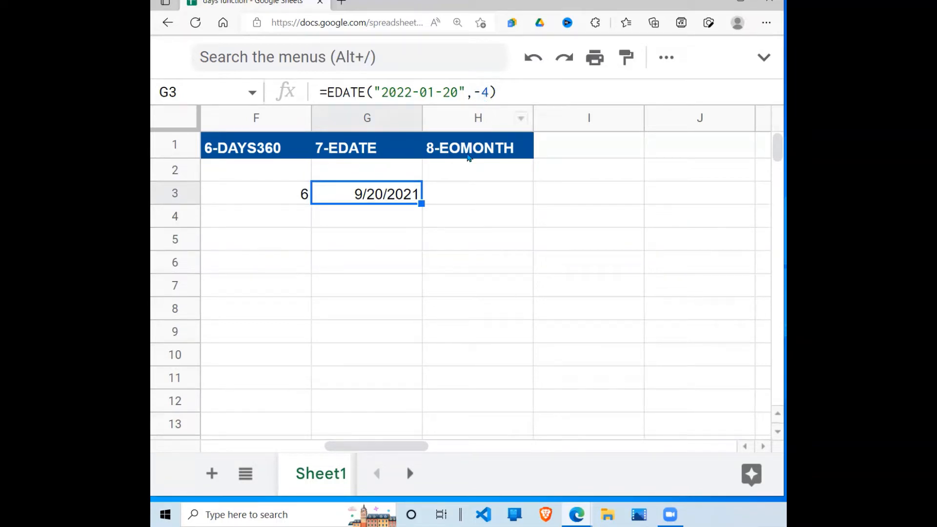
- Start an EOMONTH formula in cell H3 under the 8-EOMONTH heading and read the help on its arguments
left_click(468, 195)
type("=EOM")
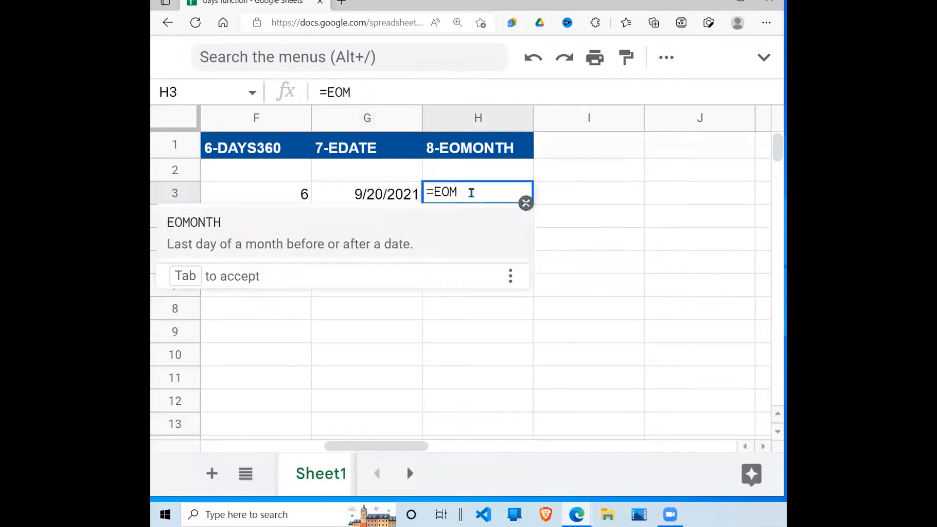
type("ONTH(")
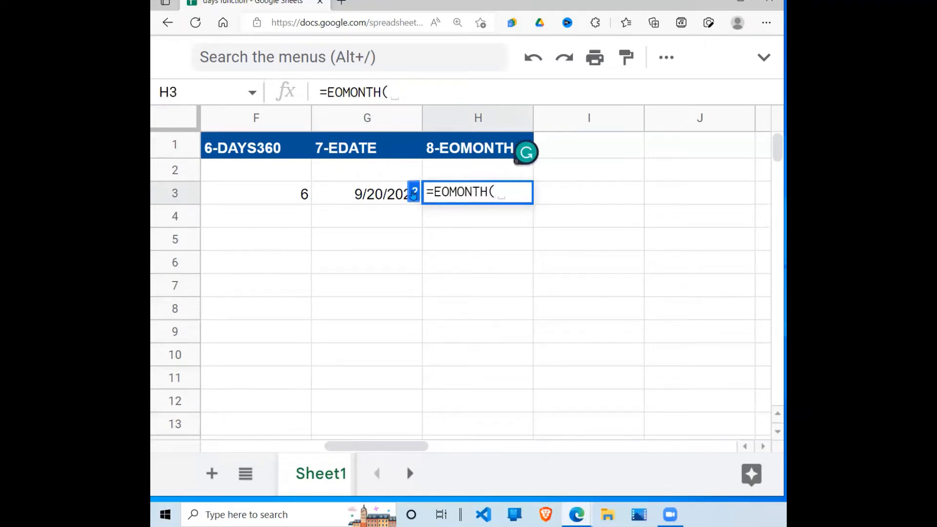
left_click(414, 193)
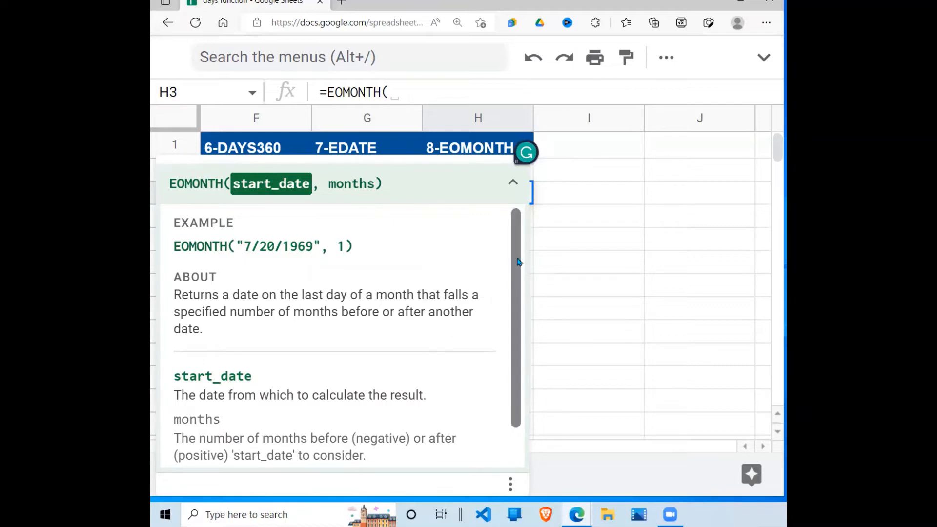
scroll(514, 311, "down", 1)
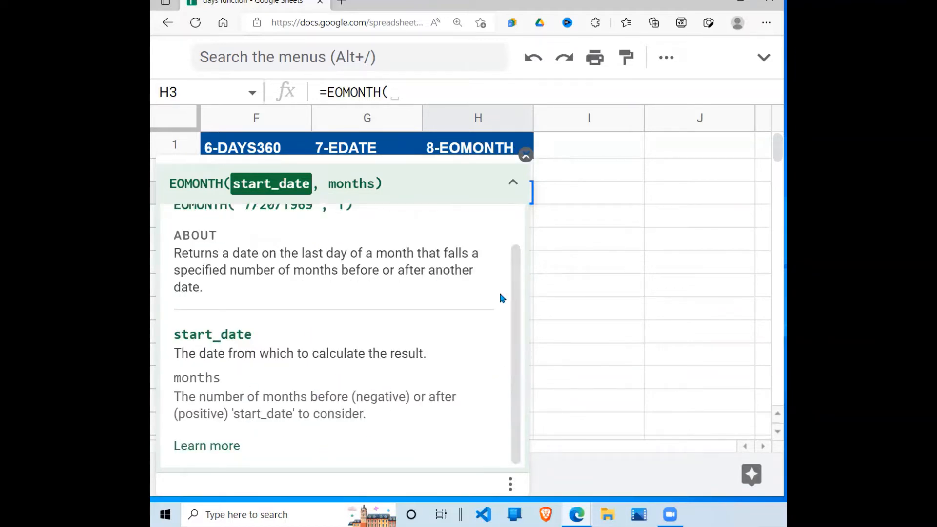
- Complete the H3 formula as =EOMONTH("2022-07-01",2) and reselect the cell to review it
left_click(565, 177)
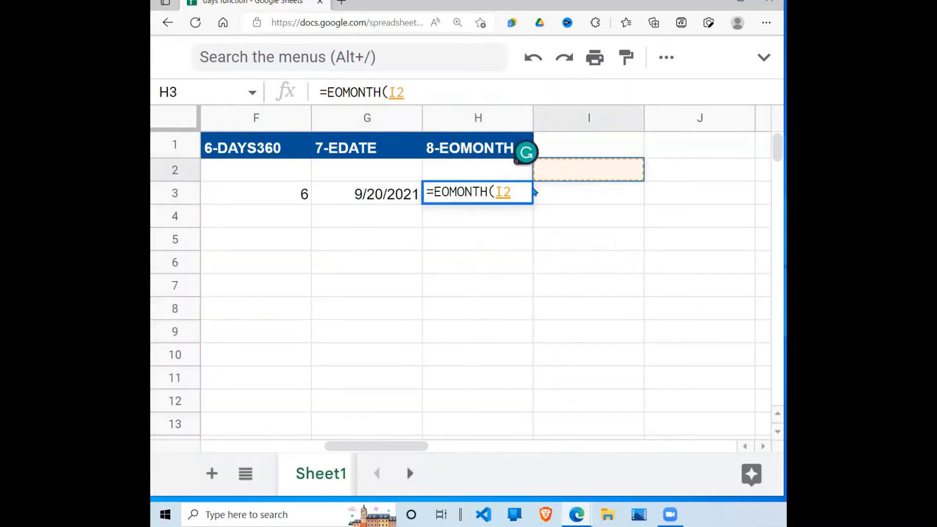
key("BackSpace")
key("Escape")
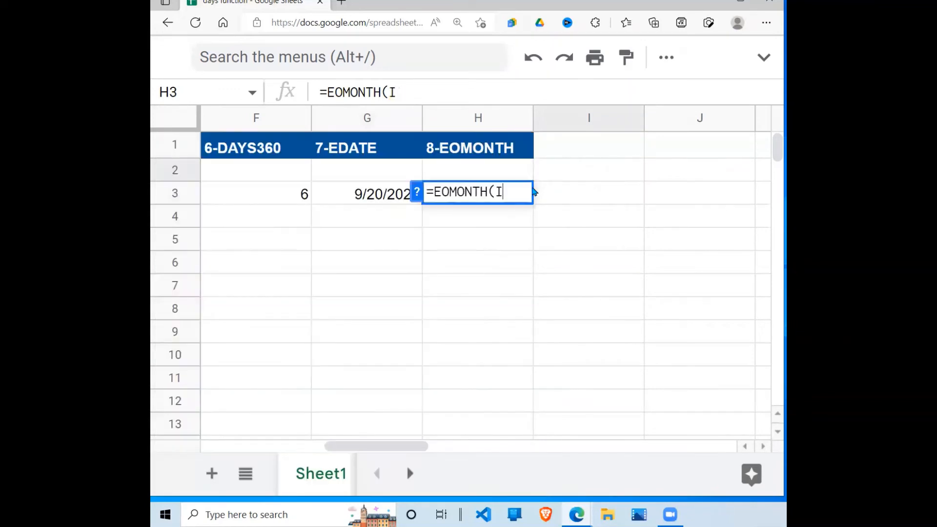
key("BackSpace")
type("\"")
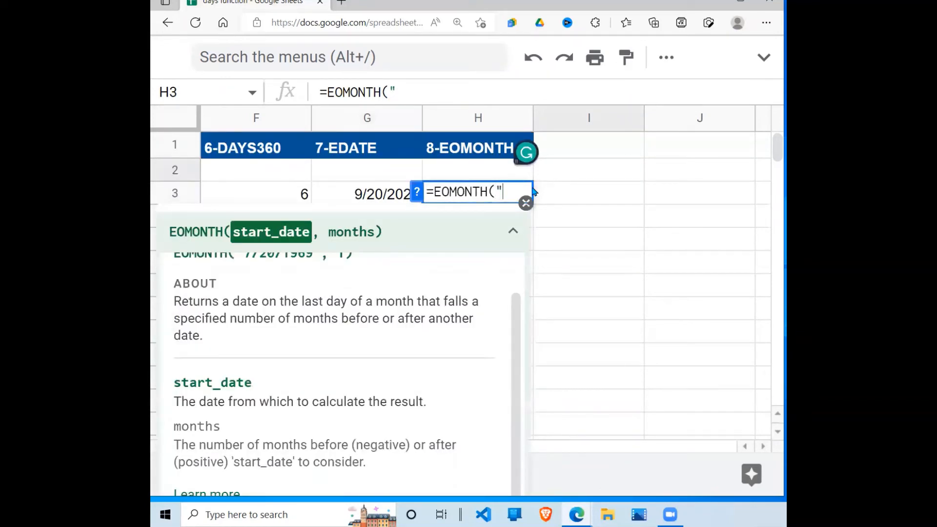
type("2022-07")
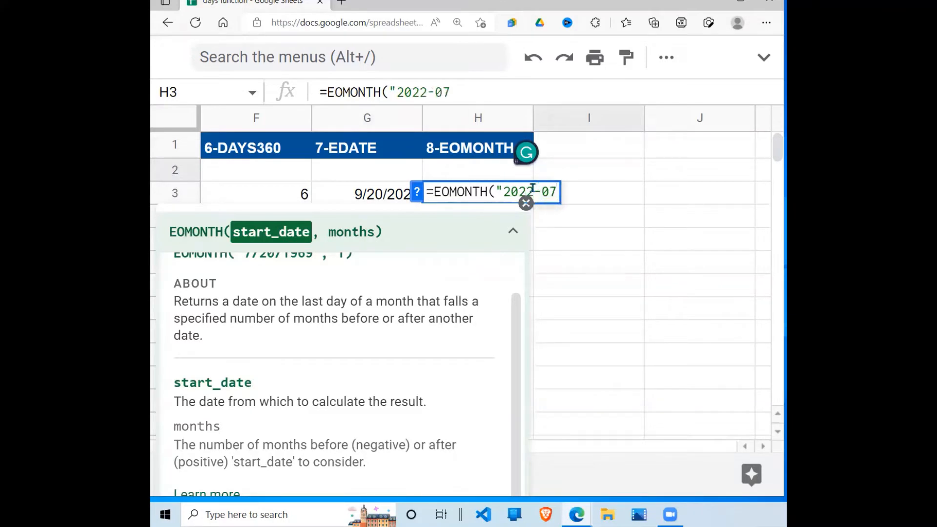
type("-01")
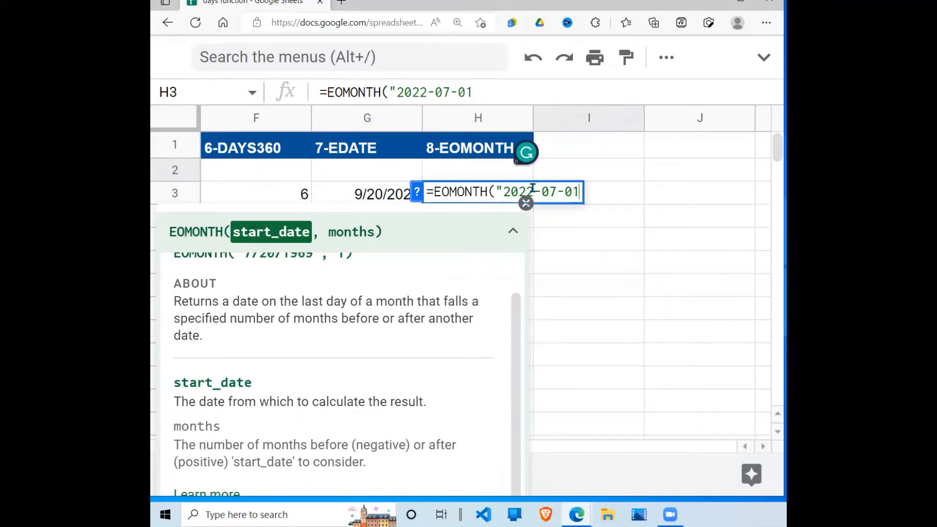
type("\", ")
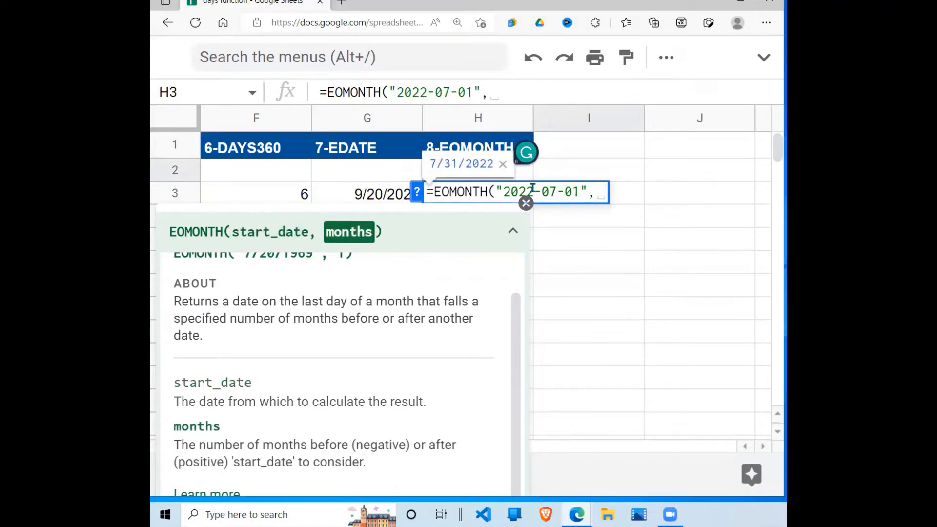
type("2)")
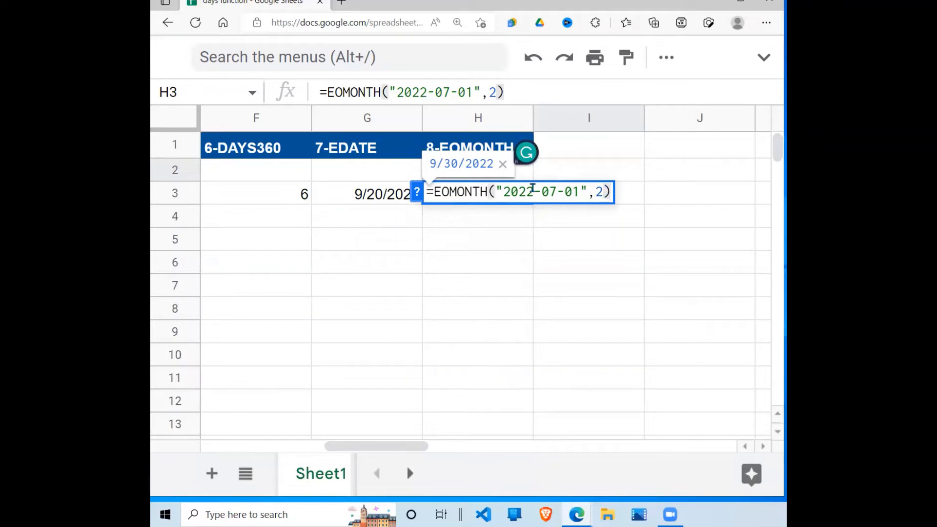
key("Return")
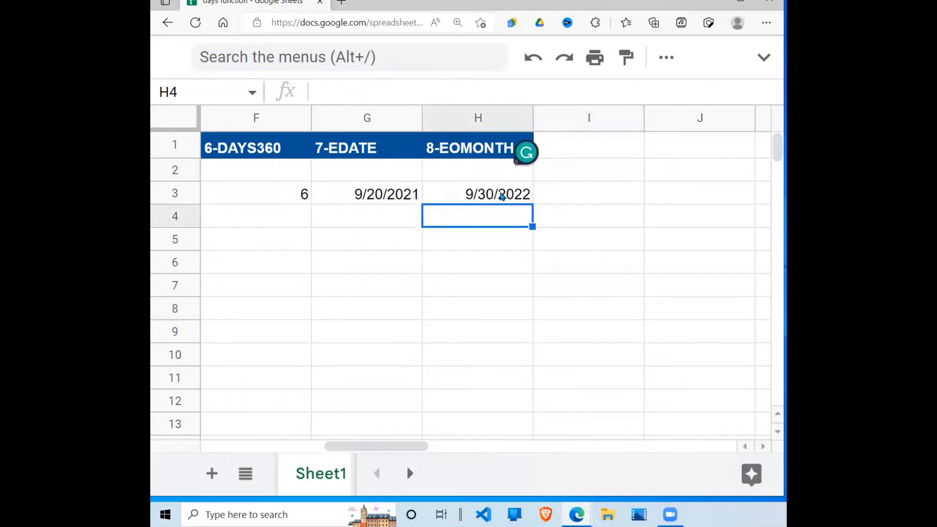
left_click(500, 196)
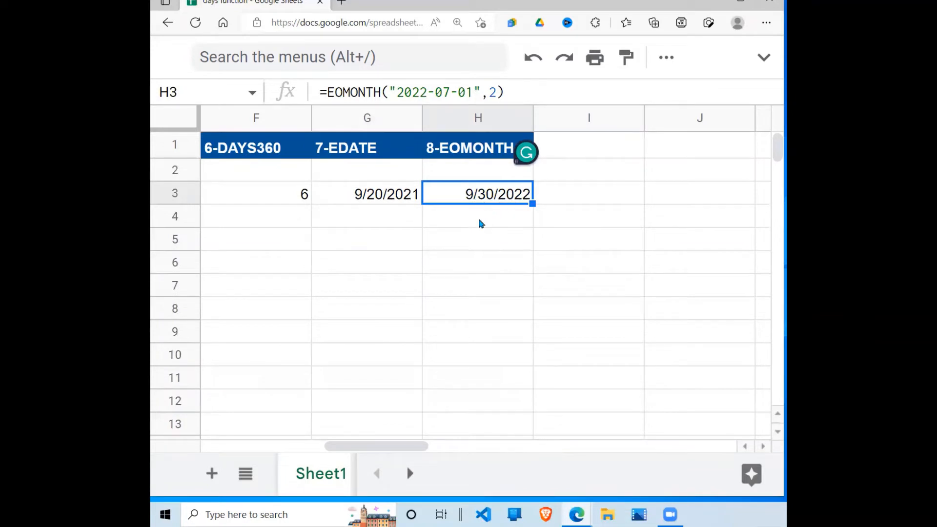
- Recheck the EDATE formula in G3, and open Sheet2 with the HOUR and MINUTE headings
left_click(388, 198)
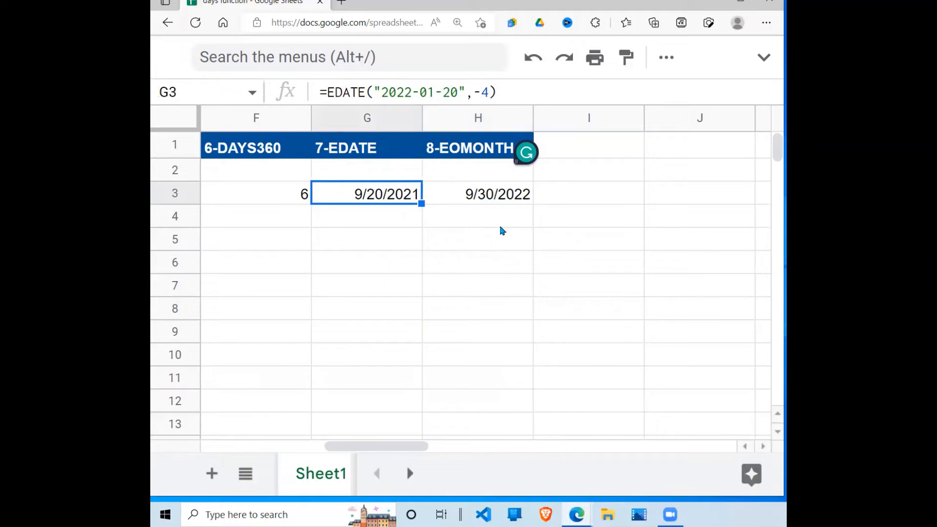
left_click(406, 408)
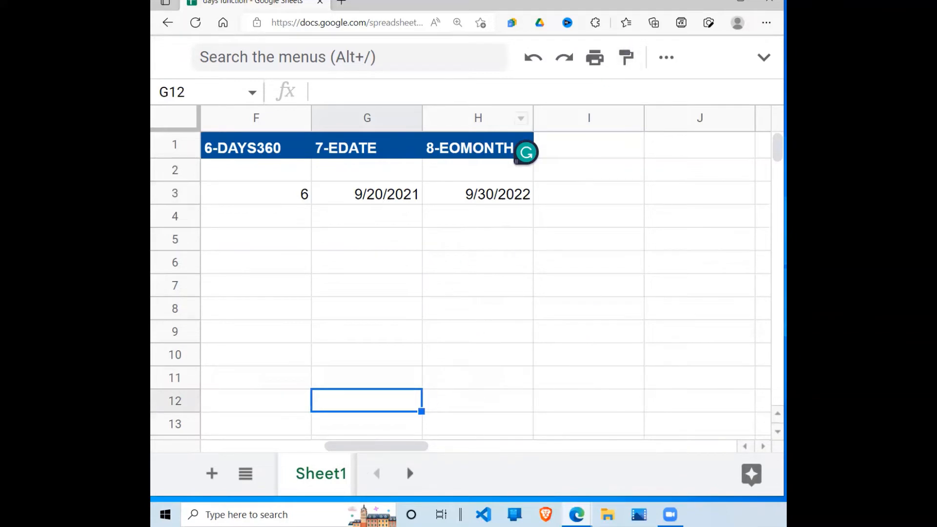
left_click(409, 473)
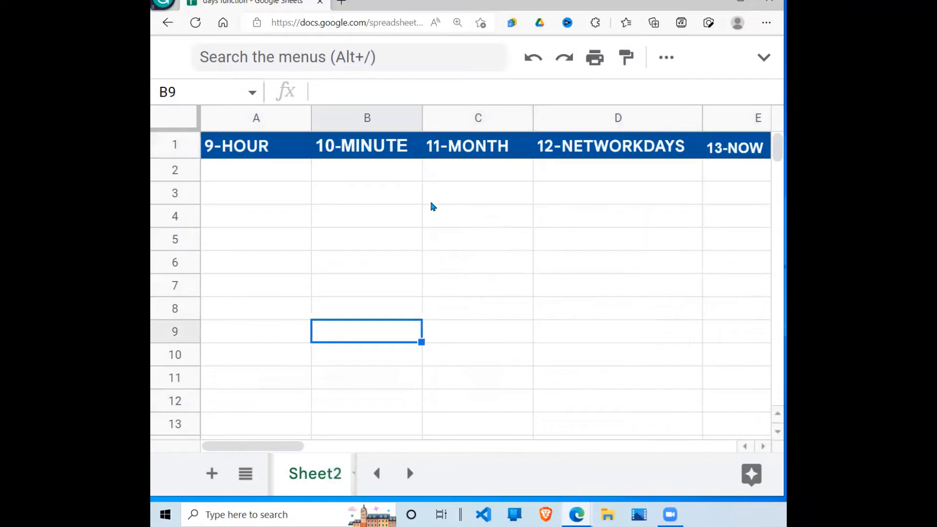
left_click(397, 179)
key("Left")
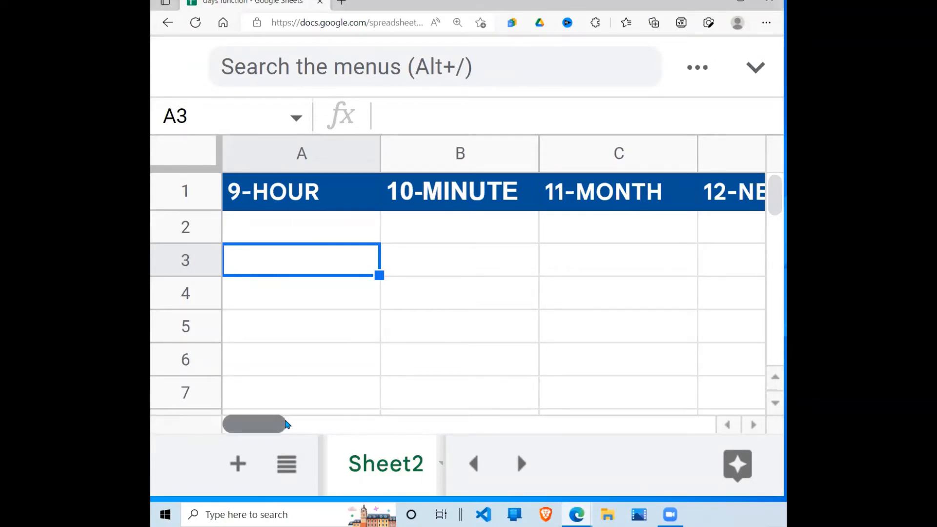
- Start an HOUR formula in cell A3 under the 9-HOUR heading and copy the example formula from the function help
left_click(347, 322)
left_click(298, 275)
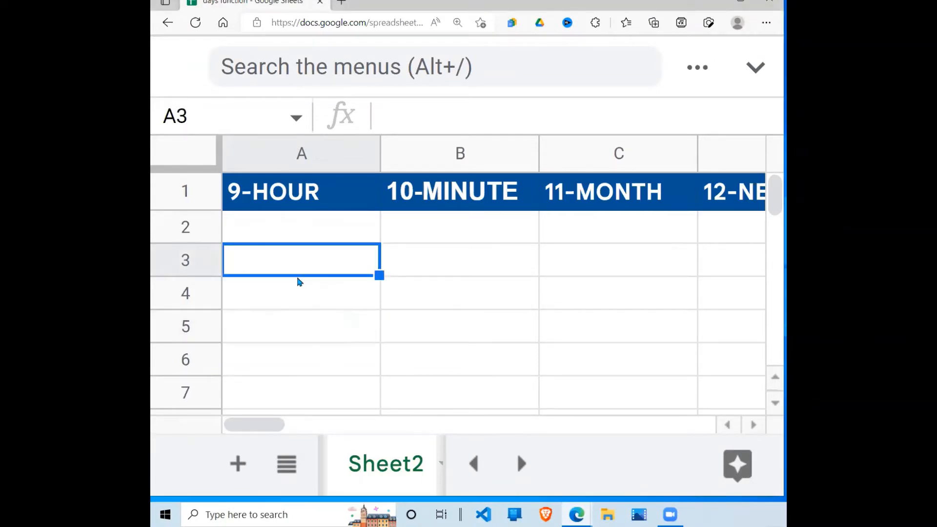
type("=h")
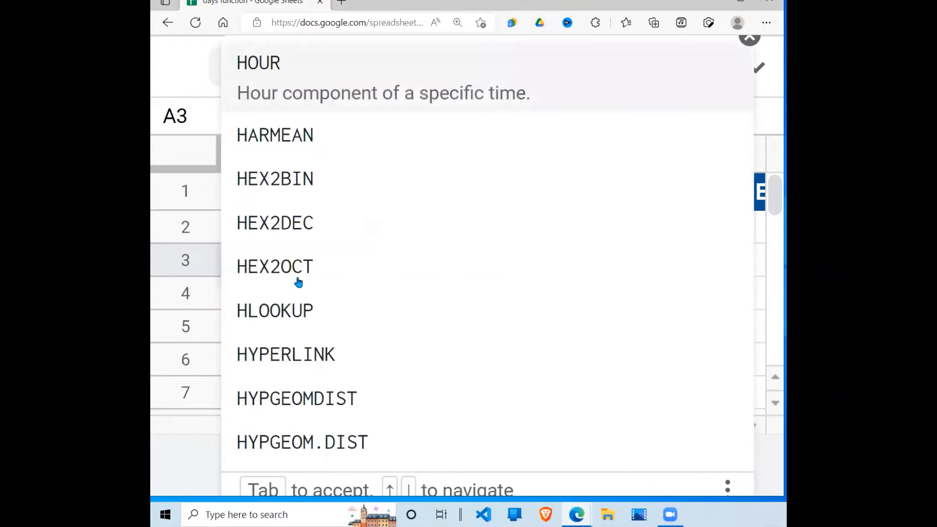
type("out")
key("BackSpace")
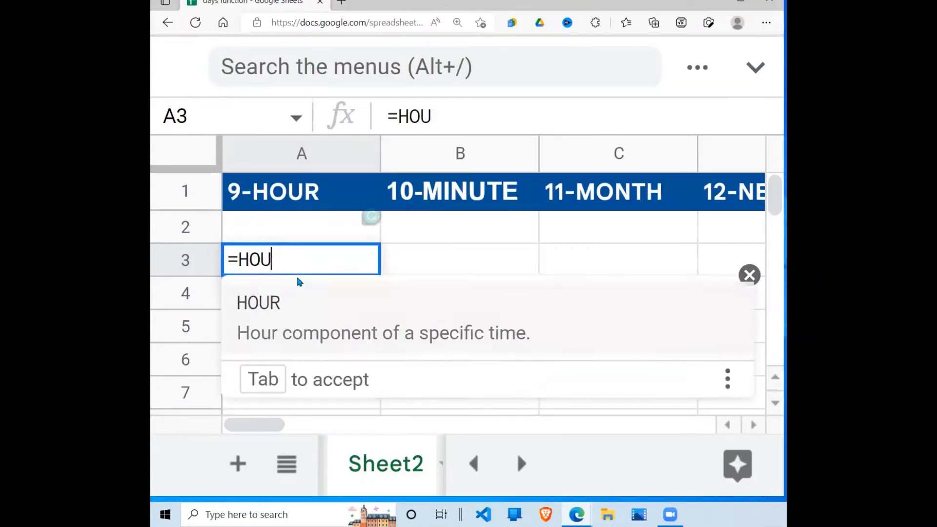
type("r(")
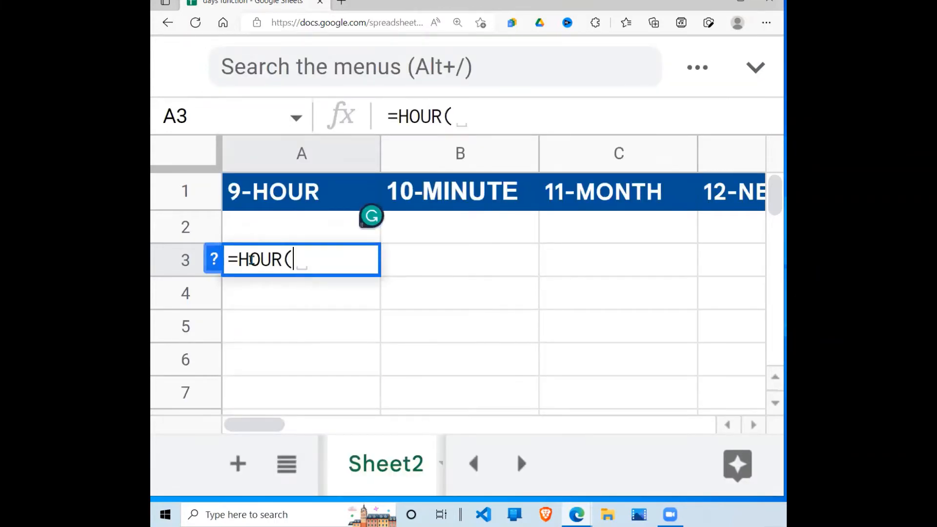
left_click(214, 259)
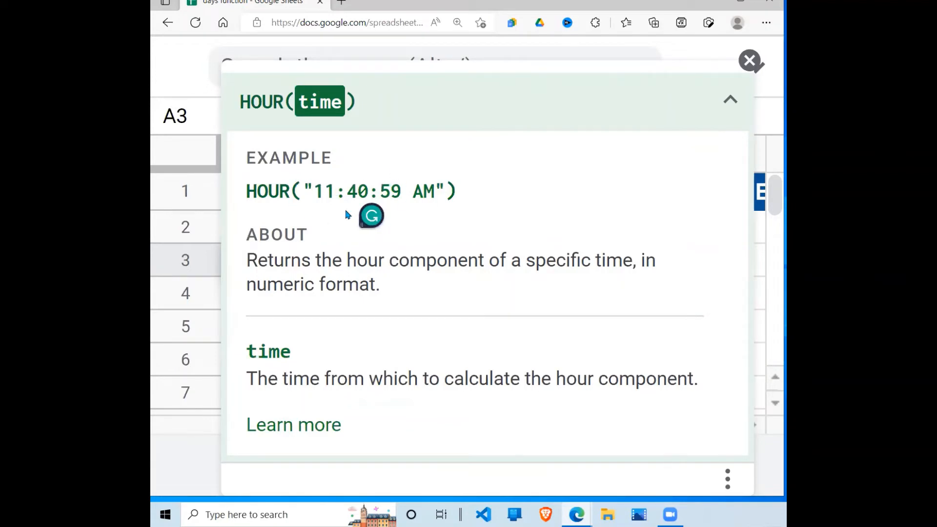
left_click_drag(472, 192, 248, 192)
key("ctrl+c")
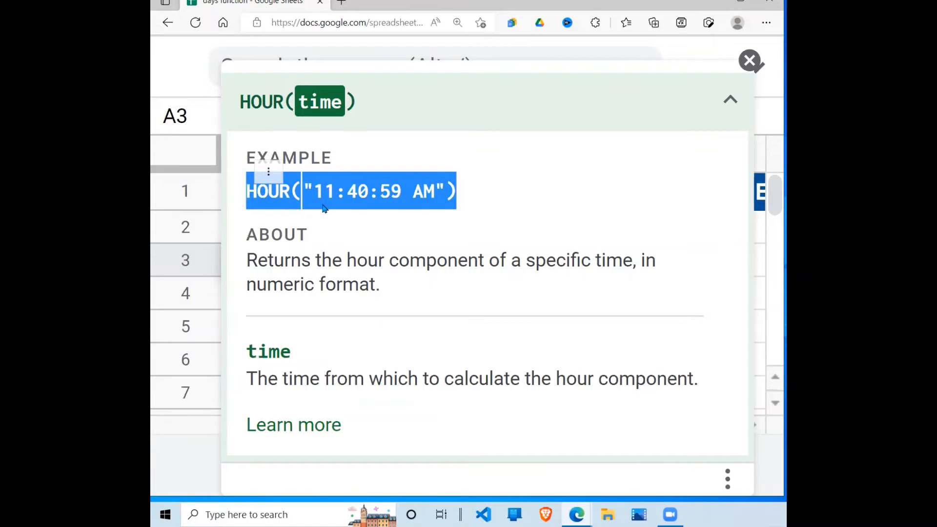
left_click(749, 60)
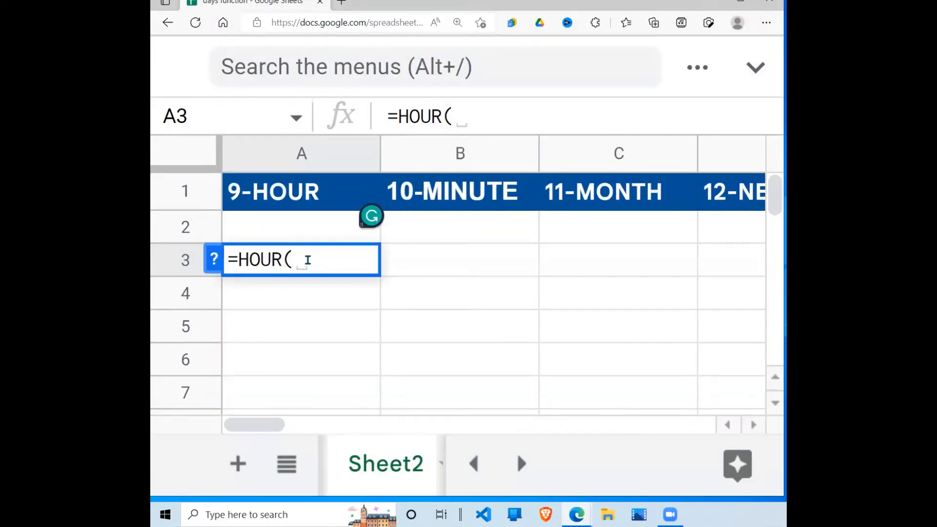
- Replace the partial entry in A3 with the copied example =HOUR("11:40:59 AM") and reselect the cell to review it
key("BackSpace")
key("BackSpace")
key("BackSpace")
key("BackSpace")
key("BackSpace")
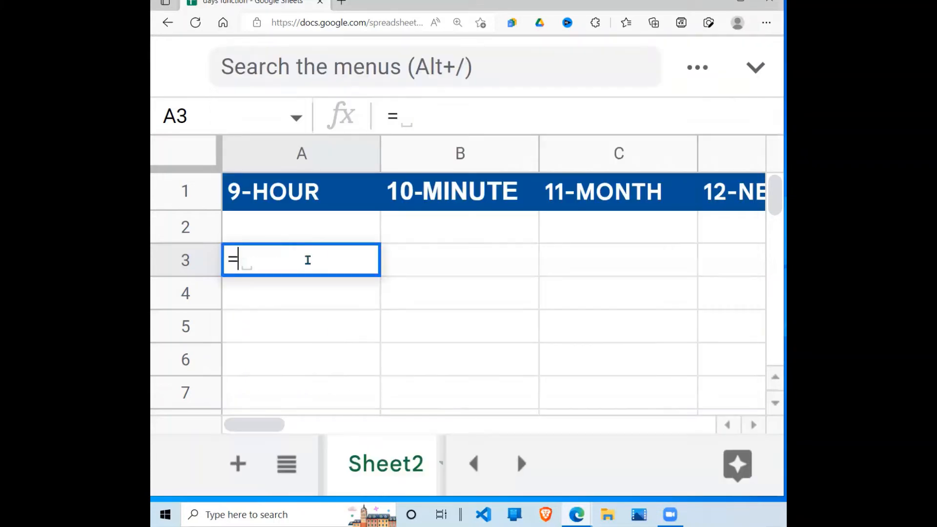
key("ctrl+v")
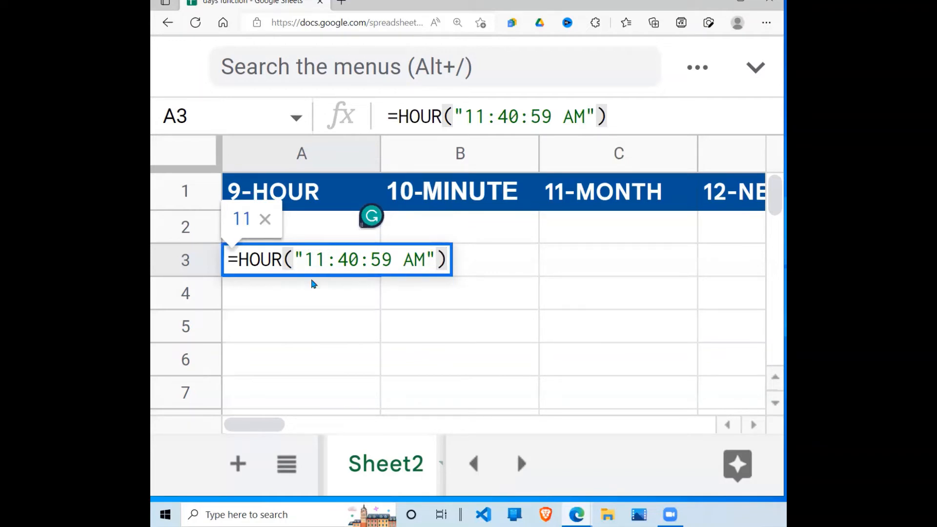
key("Return")
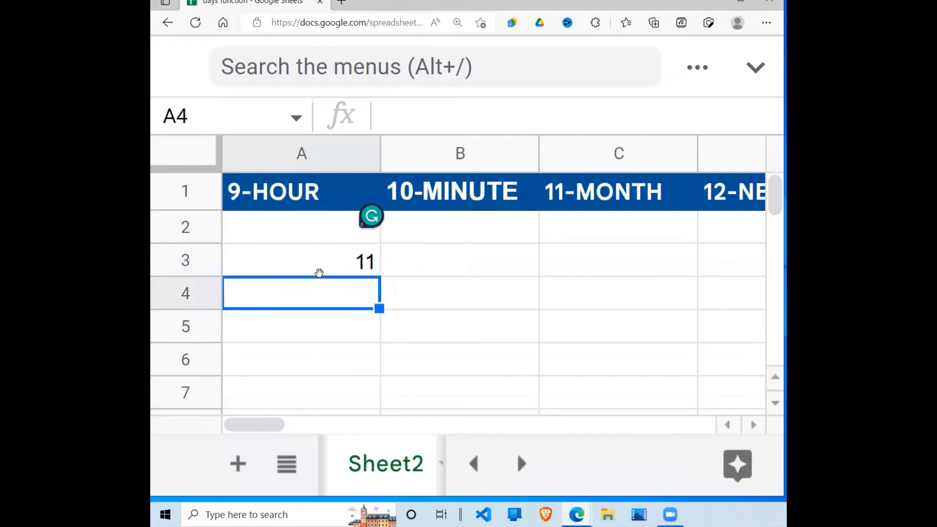
left_click(345, 266)
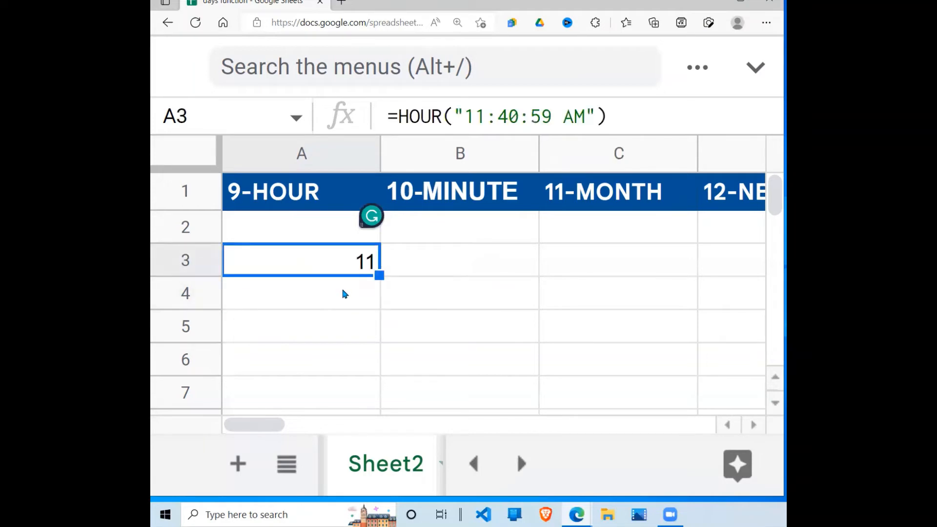
- Overwrite cell A3 with the entry HOUR(TIME(6,30,45))
type("HOUR")
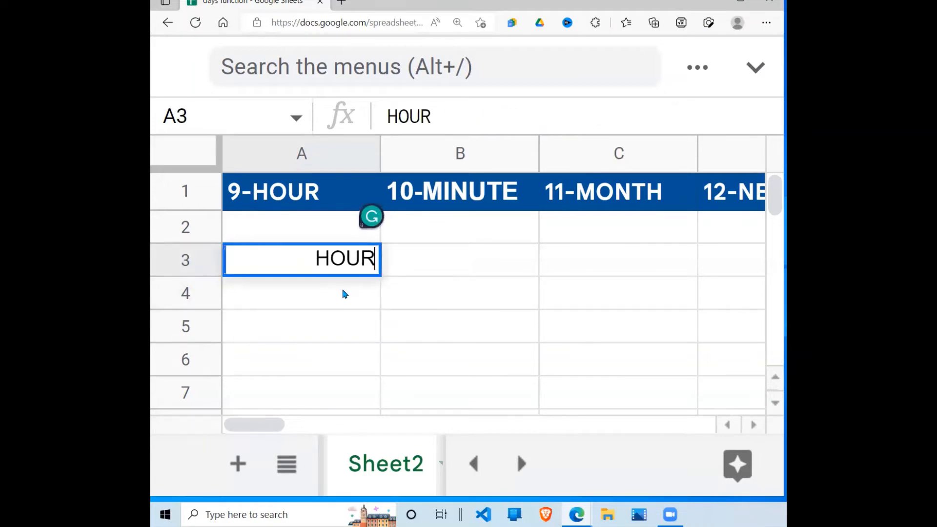
type("(TO,E")
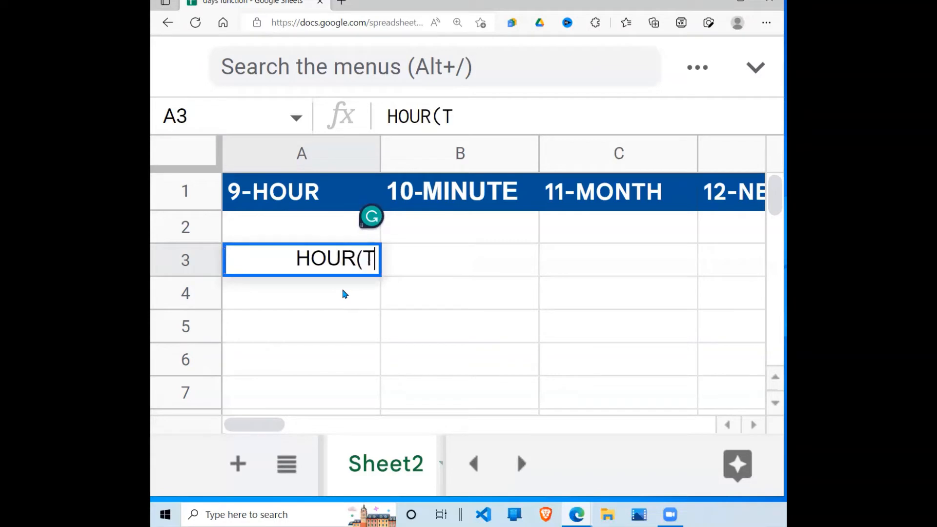
key("BackSpace")
key("BackSpace")
key("BackSpace")
type("IME(")
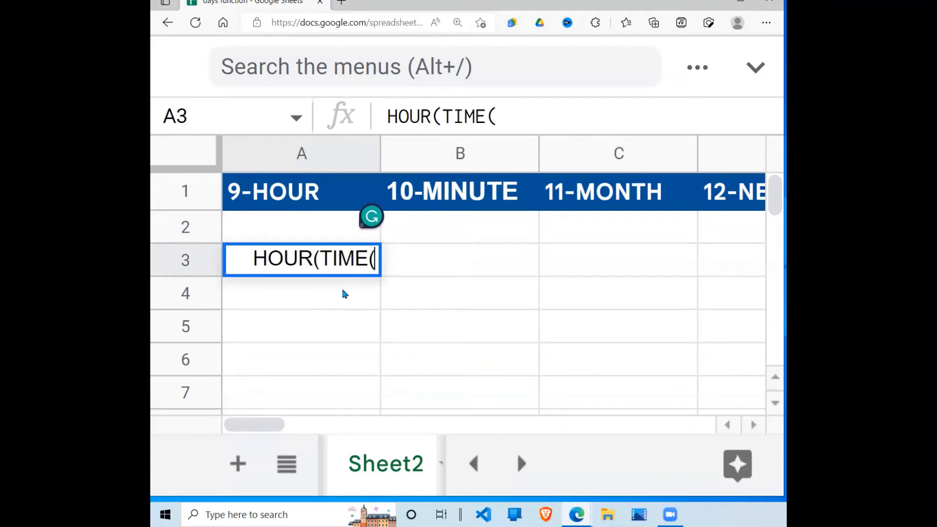
type("6,30")
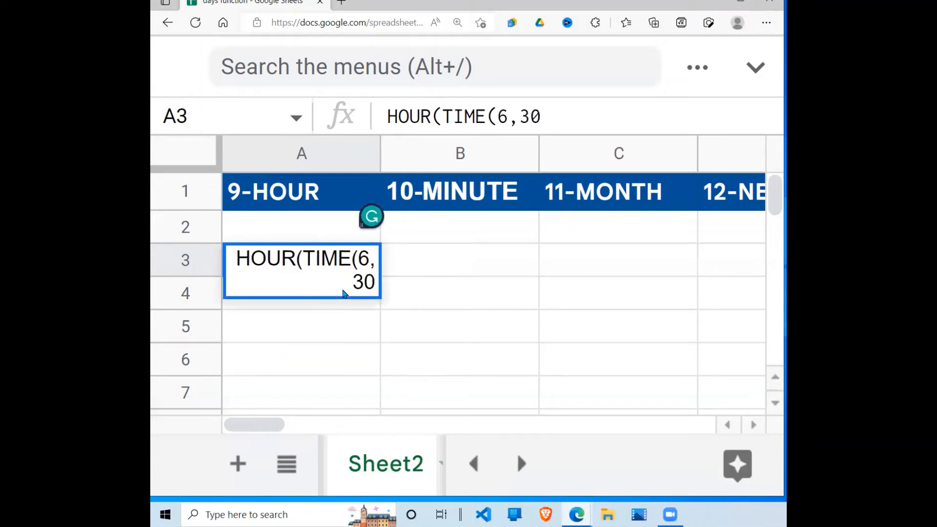
type(",45")
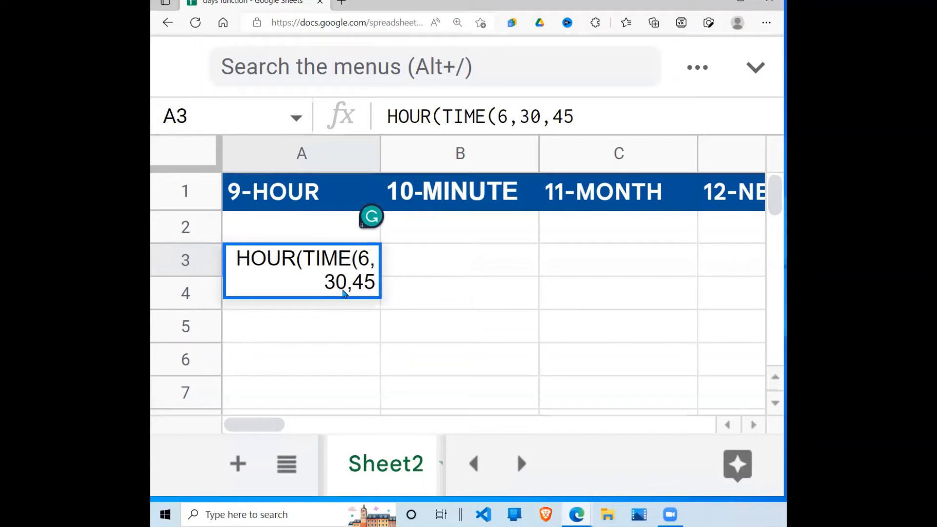
type("))")
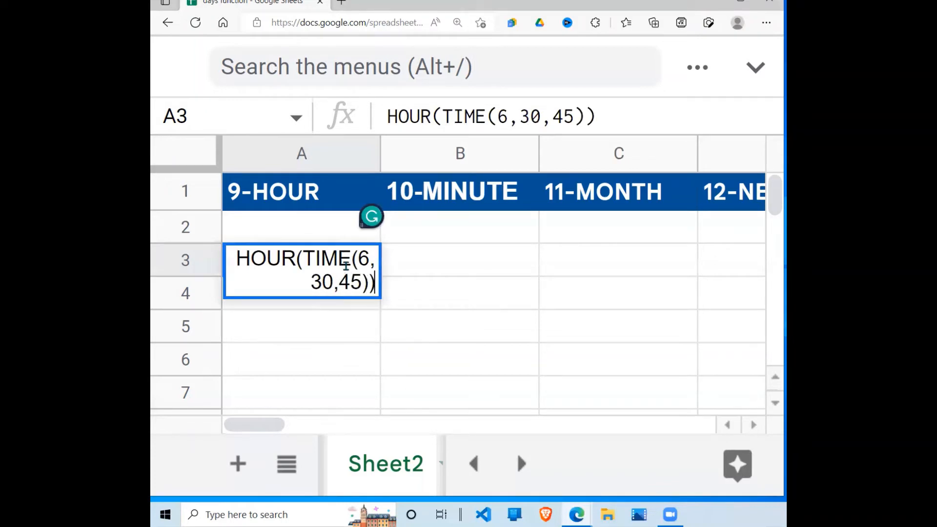
key("Return")
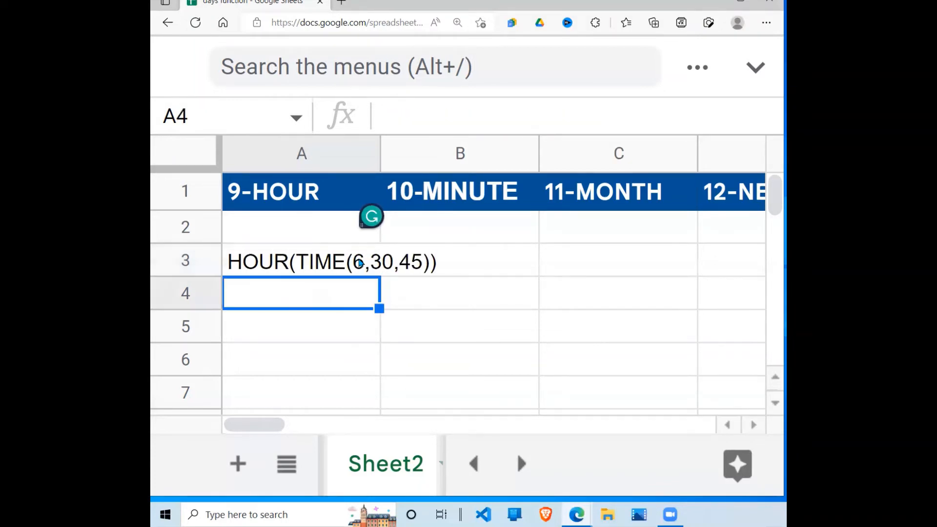
- Add the leading equals sign so A3 reads =HOUR(TIME(6,30,45)), and reselect the cell to review it
left_click(298, 259)
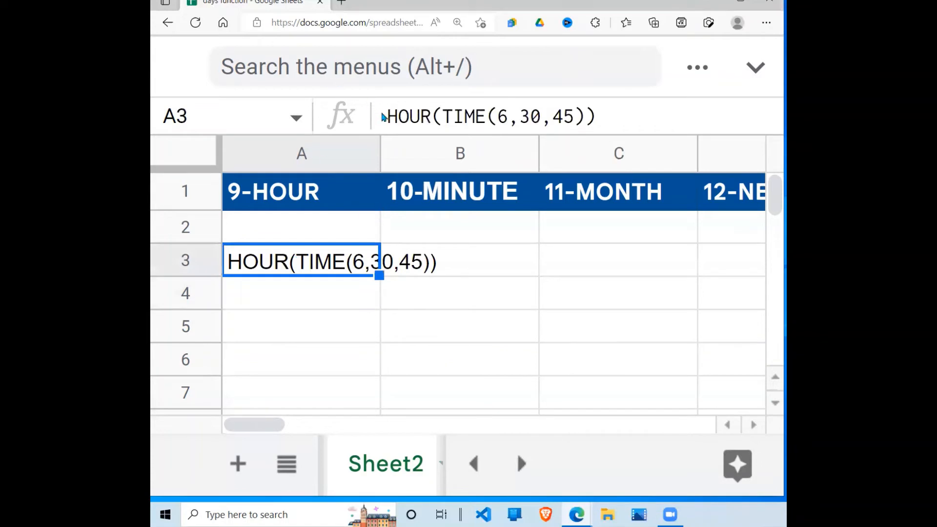
left_click(389, 117)
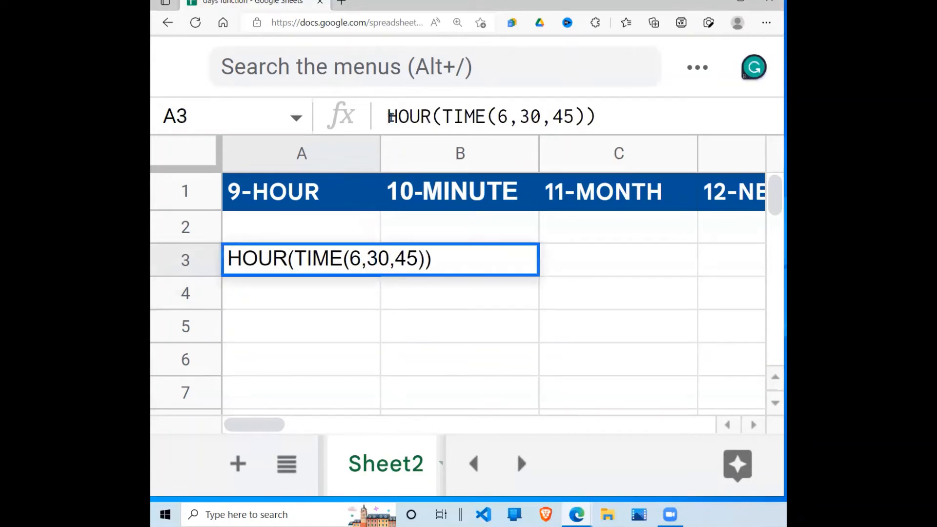
type("=")
key("Return")
left_click(335, 265)
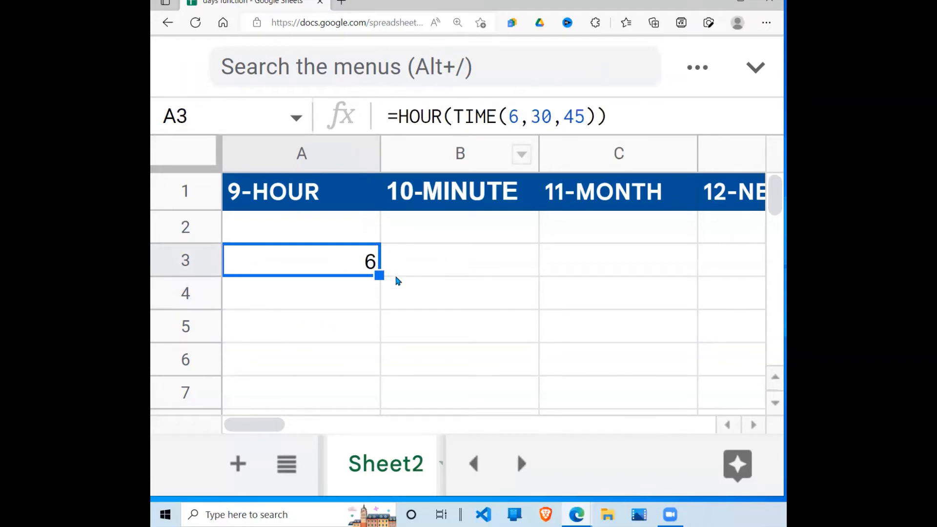
- Copy the formula text from A3 into a new formula in B3 under the 10-MINUTE heading
left_click(438, 258)
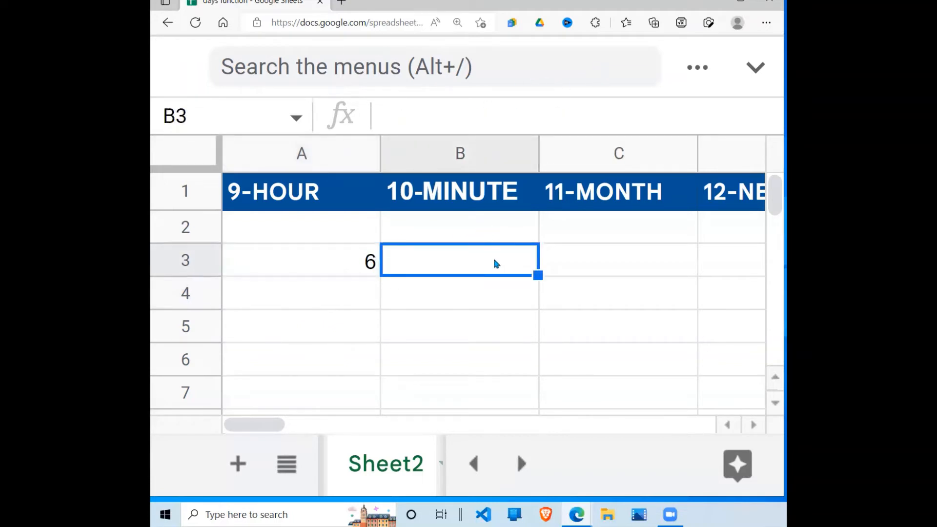
left_click(329, 268)
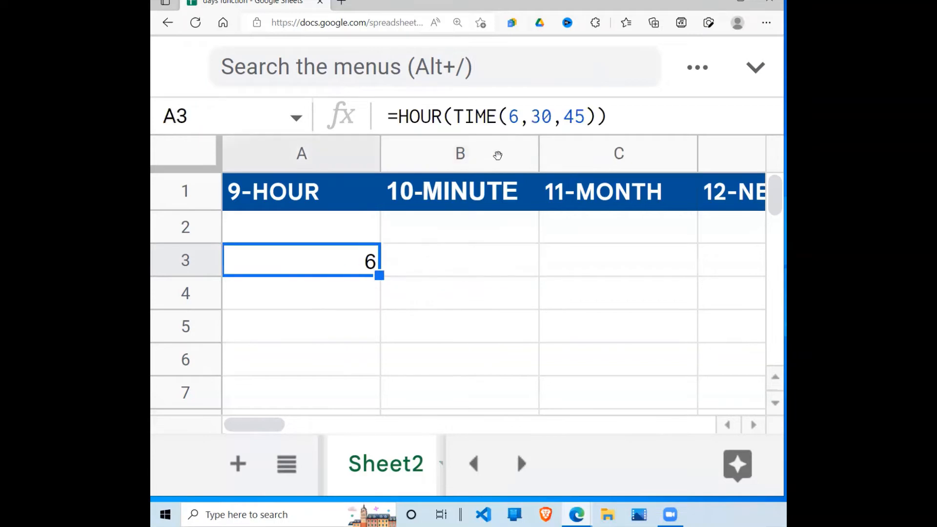
left_click_drag(607, 116, 391, 118)
key("ctrl+c")
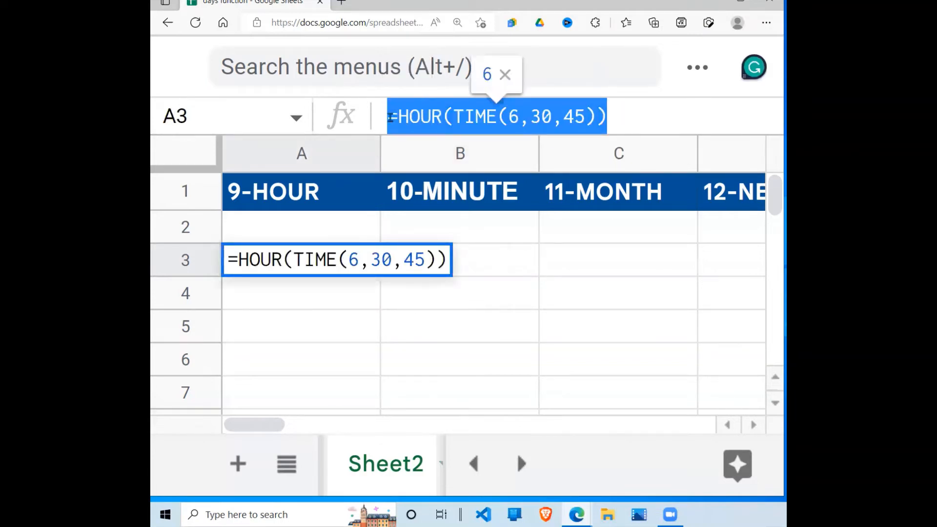
key("Escape")
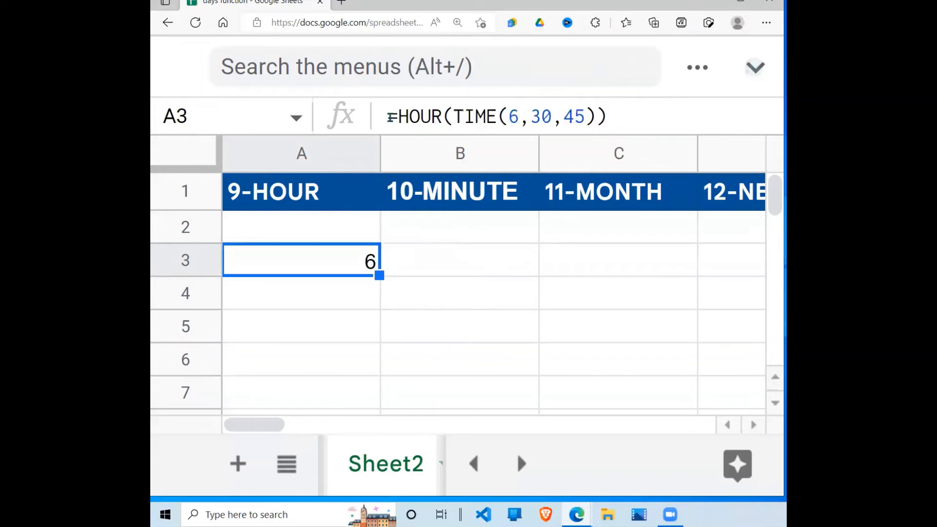
left_click(443, 256)
type("=")
key("ctrl+v")
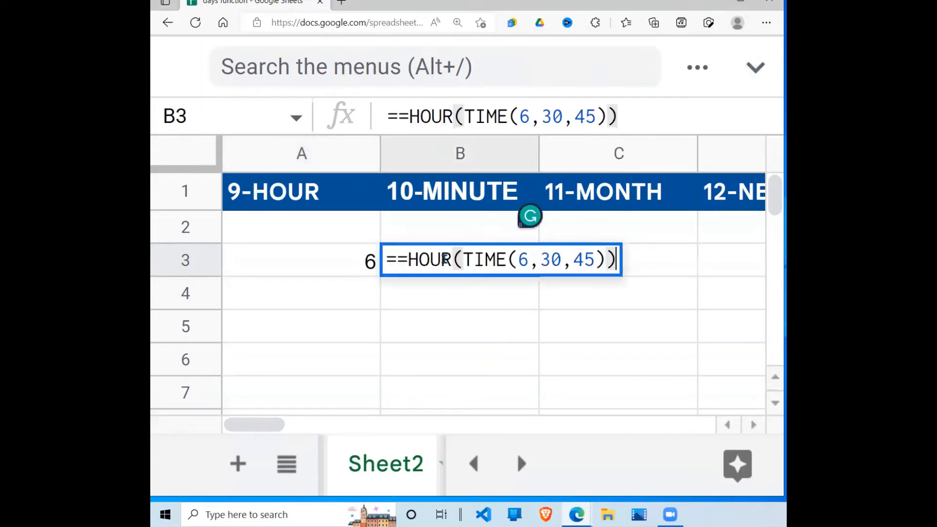
- Change the B3 formula to =MINUTE(TIME(6,30,45)), enter it, and reselect the cell to review it
left_click(453, 262)
key("BackSpace")
key("BackSpace")
key("BackSpace")
key("BackSpace")
key("BackSpace")
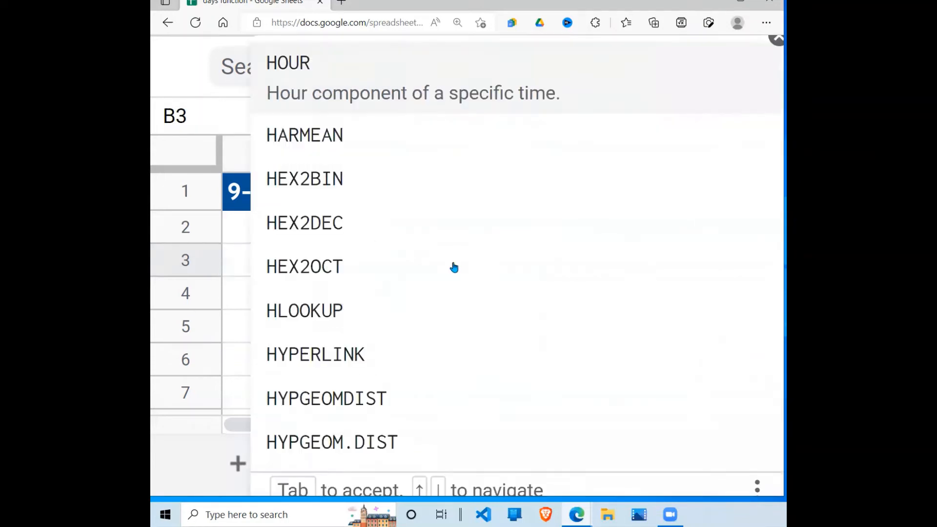
type("MINUTES(TIME(6,30,45")
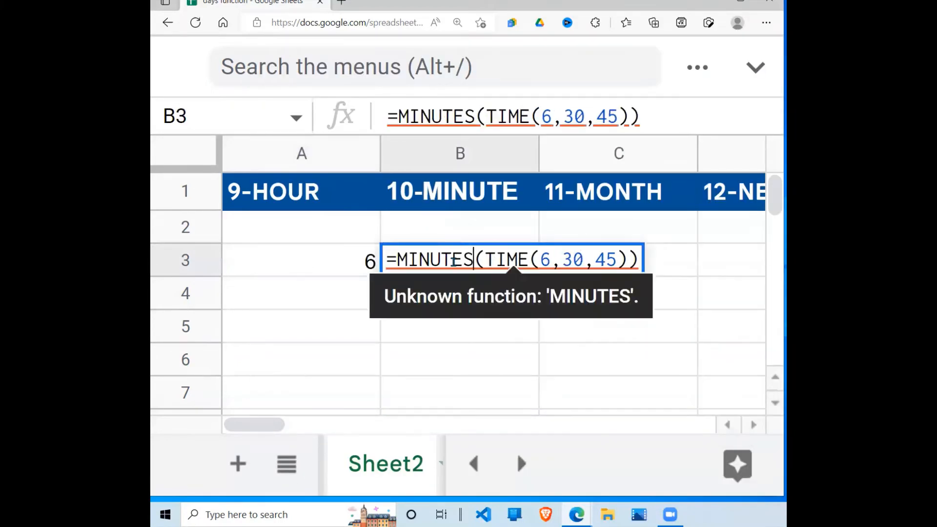
key("BackSpace")
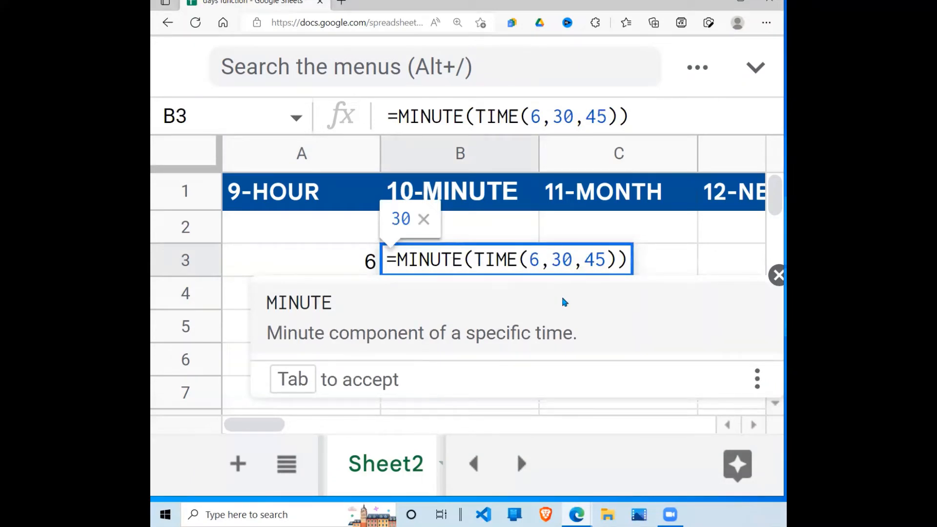
key("Return")
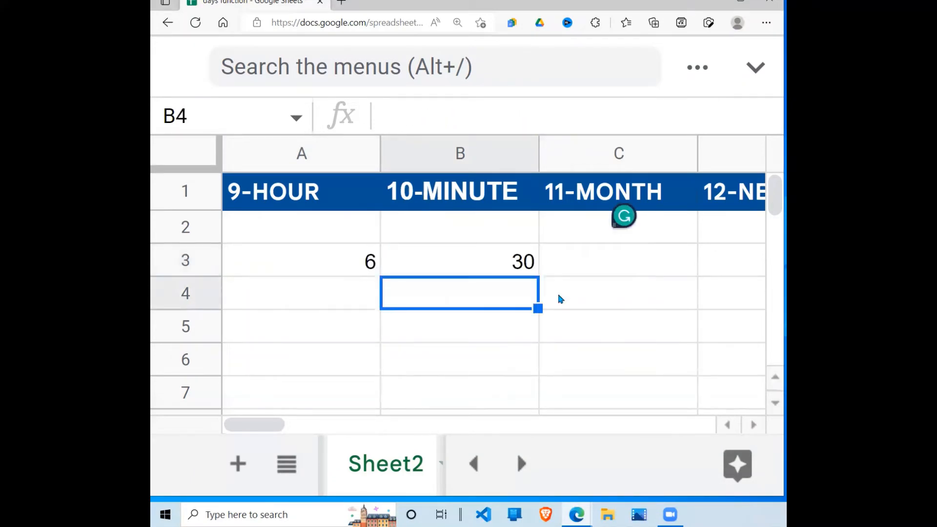
left_click(512, 262)
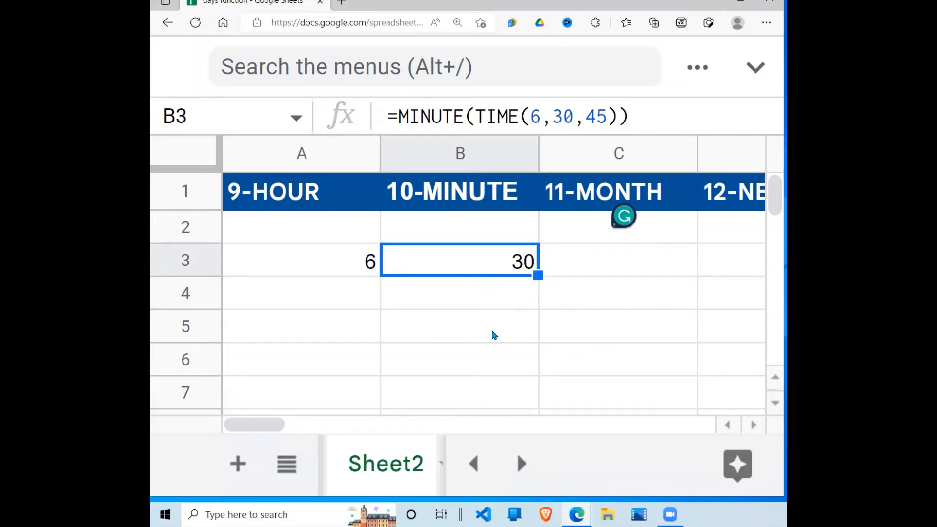
- Start a MINUTE formula in B4 and copy the example MINUTE("11:40:59 AM") from the function help
left_click(478, 302)
type("=")
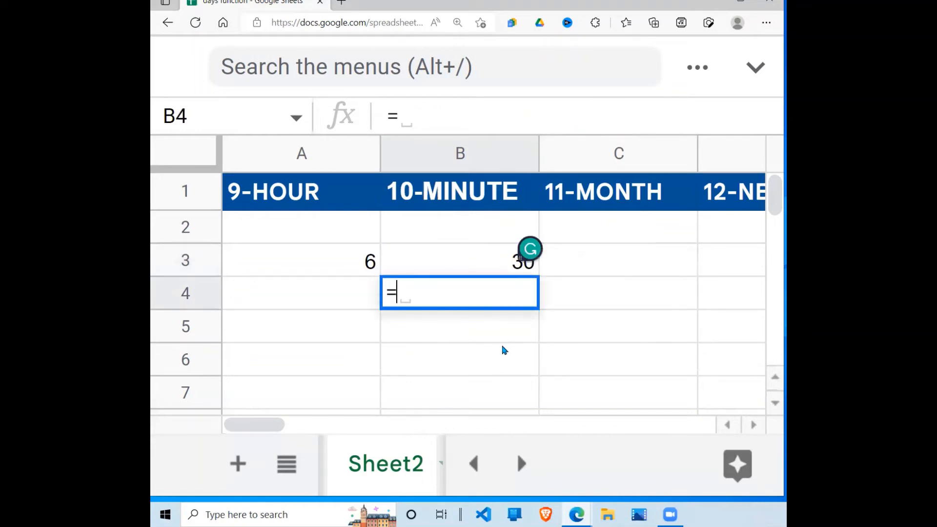
type("mIN")
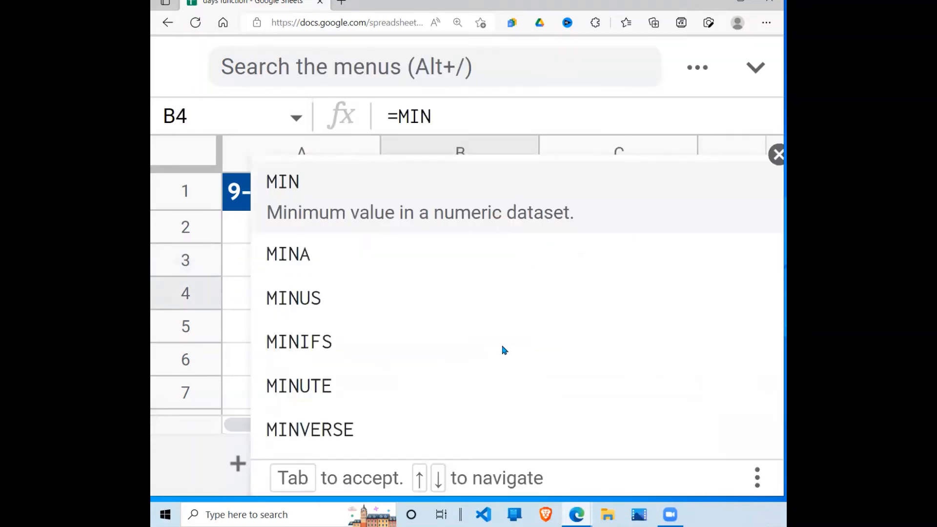
type("UTE(")
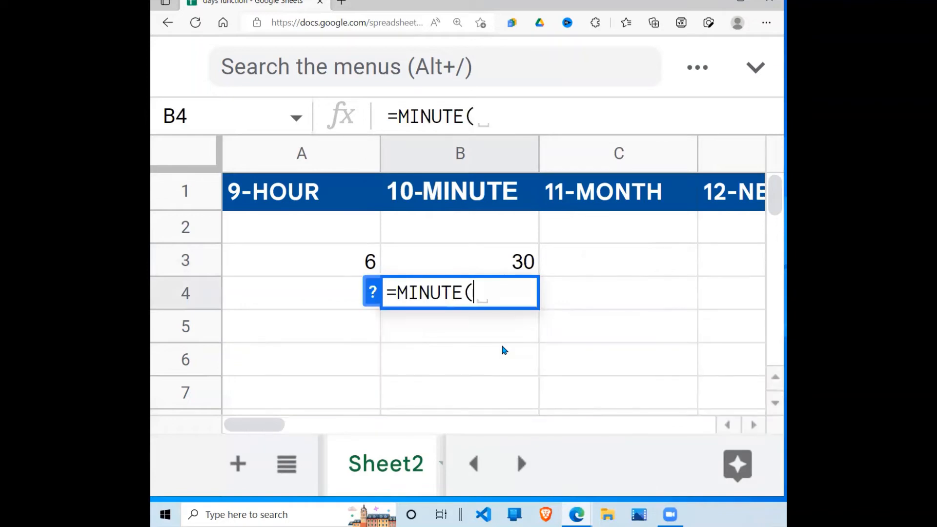
left_click(371, 295)
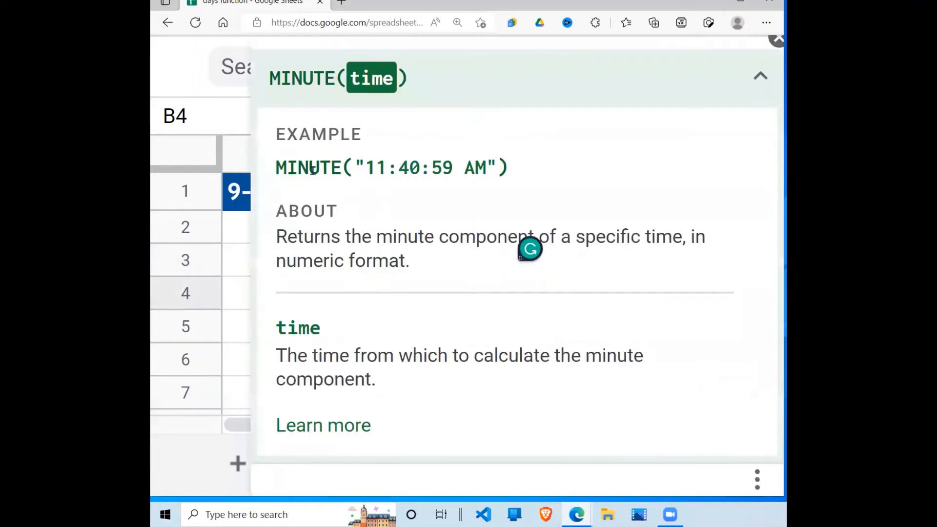
left_click_drag(528, 175, 295, 142)
key("ctrl+c")
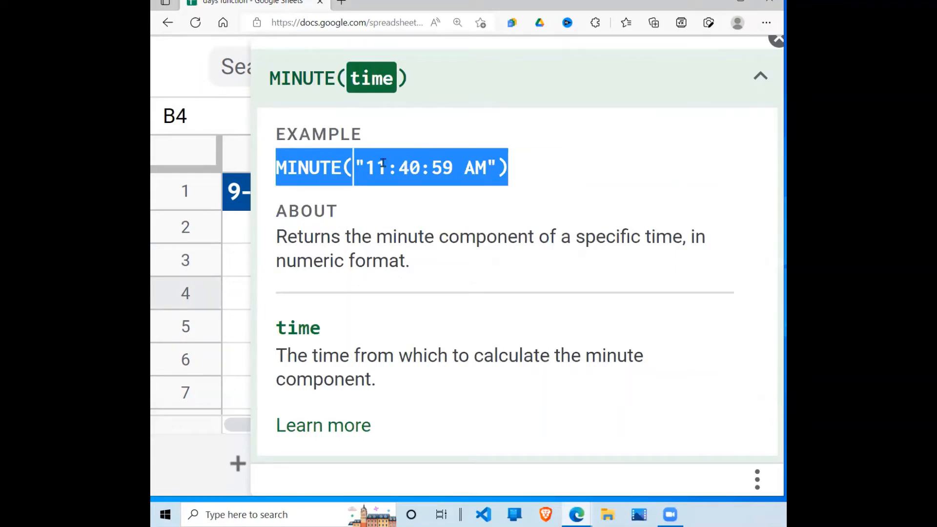
left_click(440, 209)
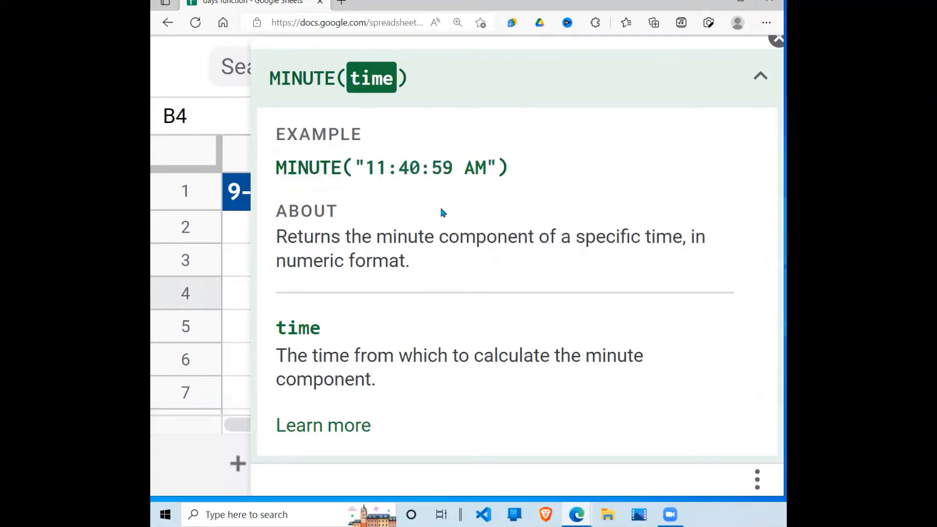
left_click(776, 41)
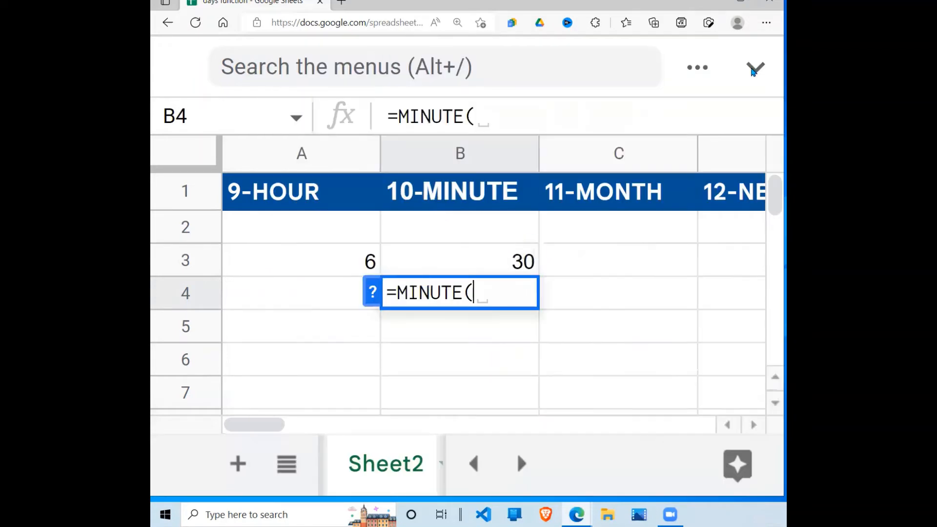
- Replace the partial entry in B4 with the copied example =MINUTE("11:40:59 AM") and reselect the cell to review it
key("BackSpace")
key("BackSpace")
key("BackSpace")
key("BackSpace")
key("BackSpace")
key("BackSpace")
key("BackSpace")
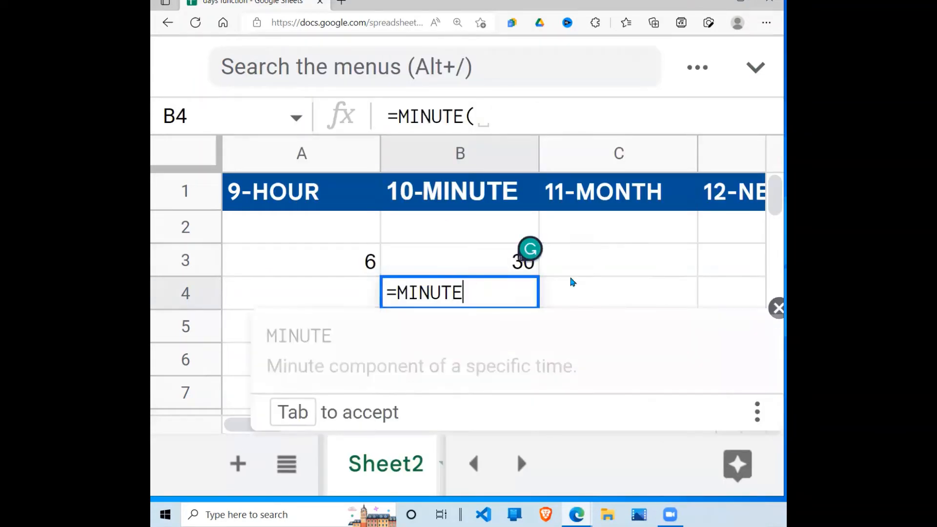
key("BackSpace")
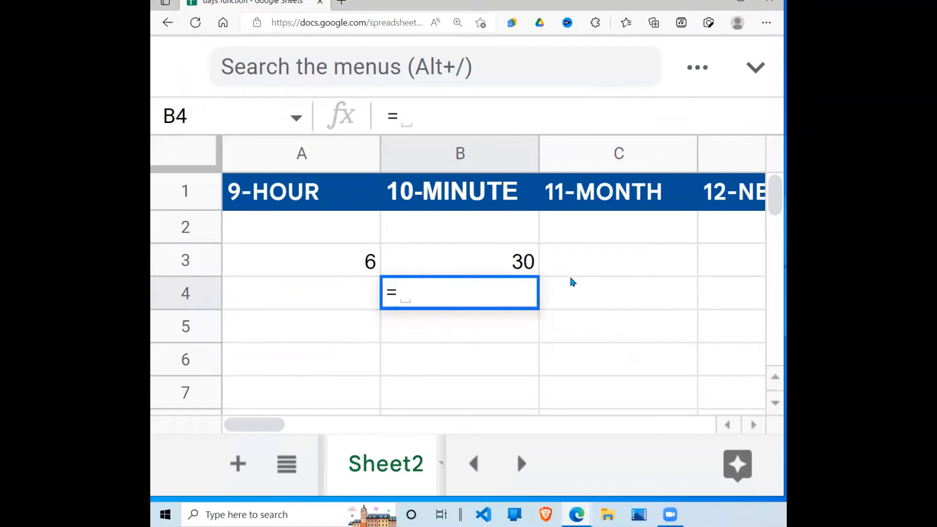
key("ctrl+v")
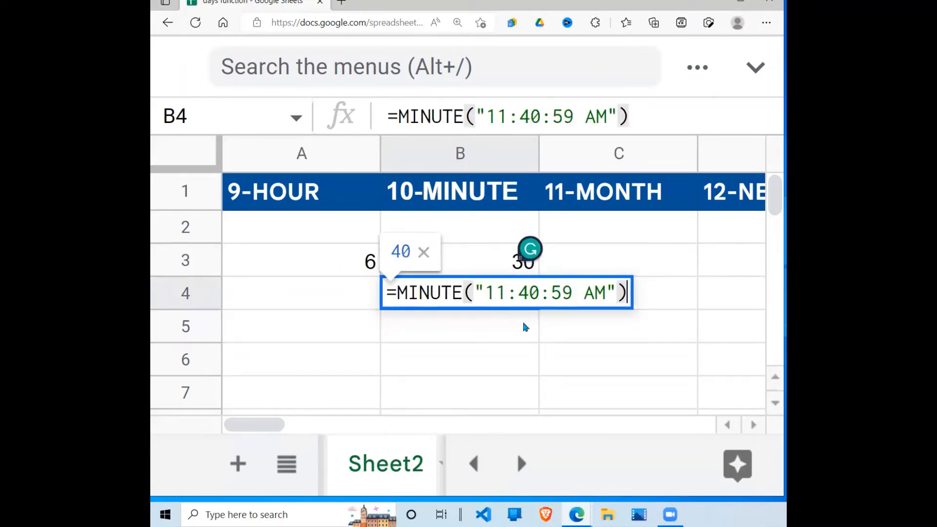
key("Return")
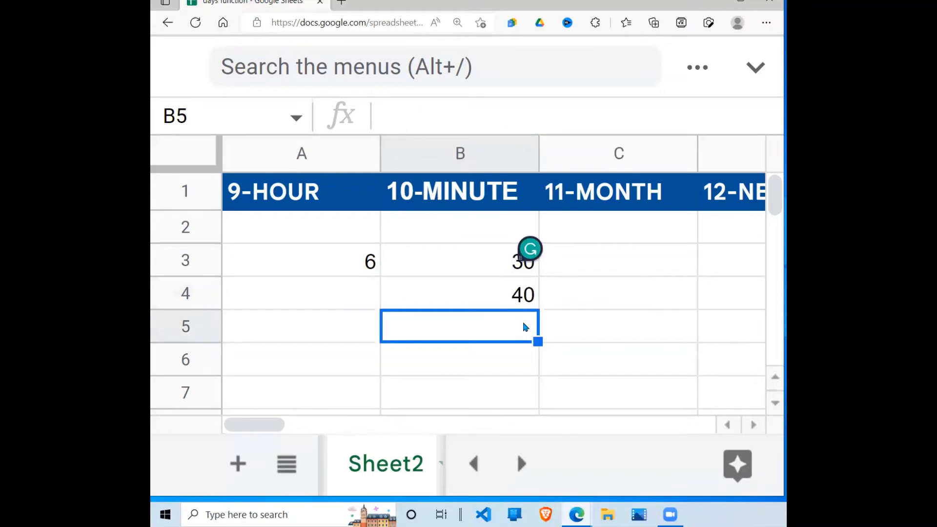
left_click(524, 294)
left_click(564, 302)
left_click(486, 303)
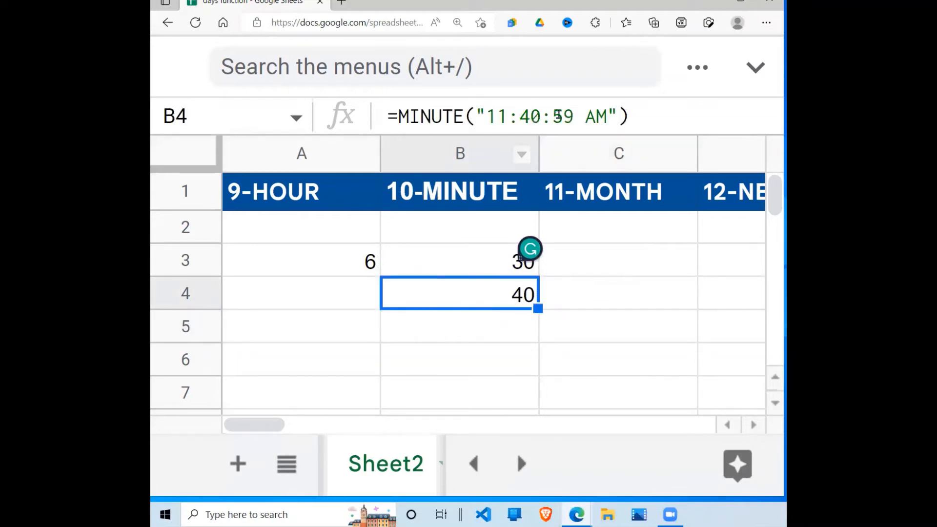
- Copy the MINUTE formula text from B4 into a new formula in G4
left_click_drag(637, 117, 399, 124)
key("ctrl+c")
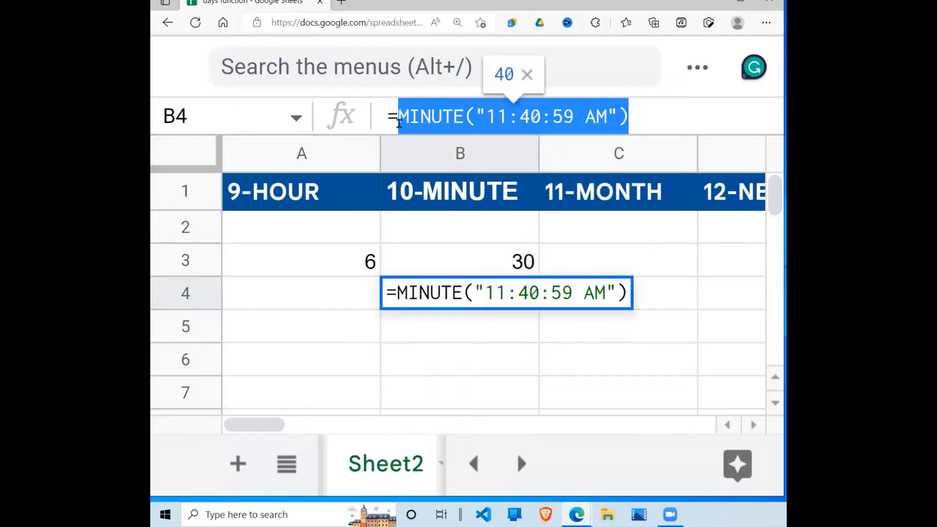
left_click(613, 261)
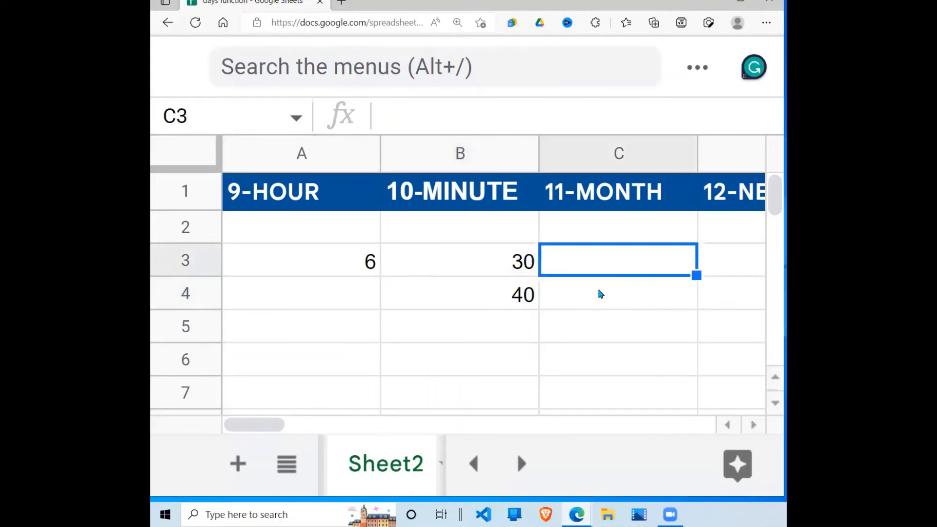
left_click(593, 299)
key("Right")
key("Right")
key("Right")
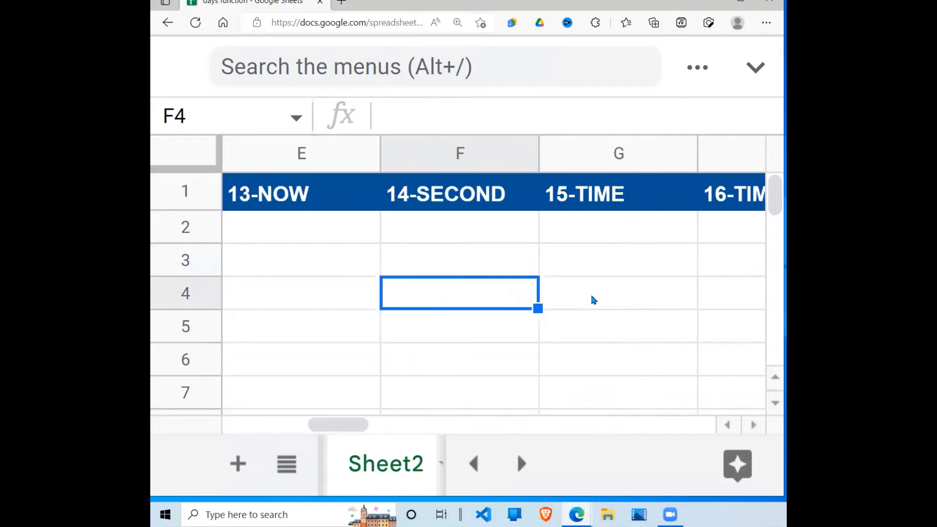
key("Right")
type("=")
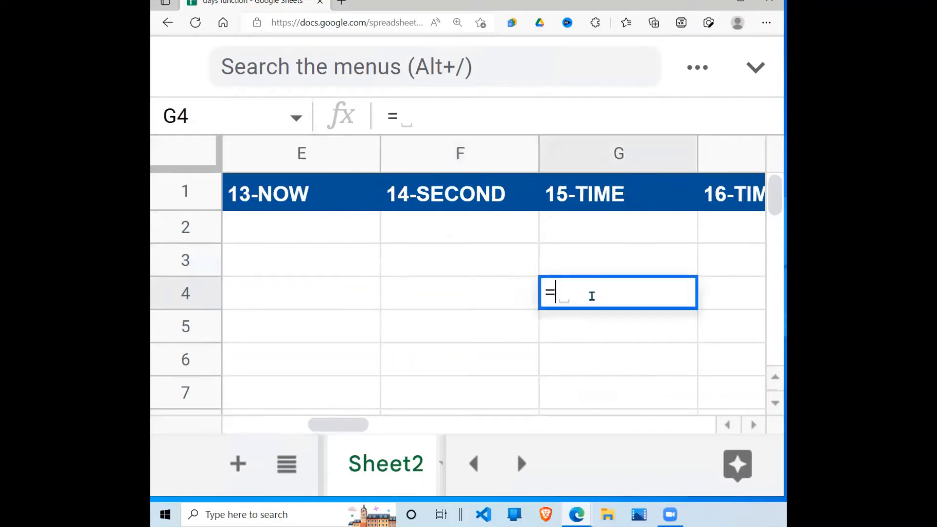
key("ctrl+v")
- Change the function in G4 to make it =SECOND("11:40:59 AM"), enter it, and reselect the cell to review it
left_click(622, 293)
key("BackSpace")
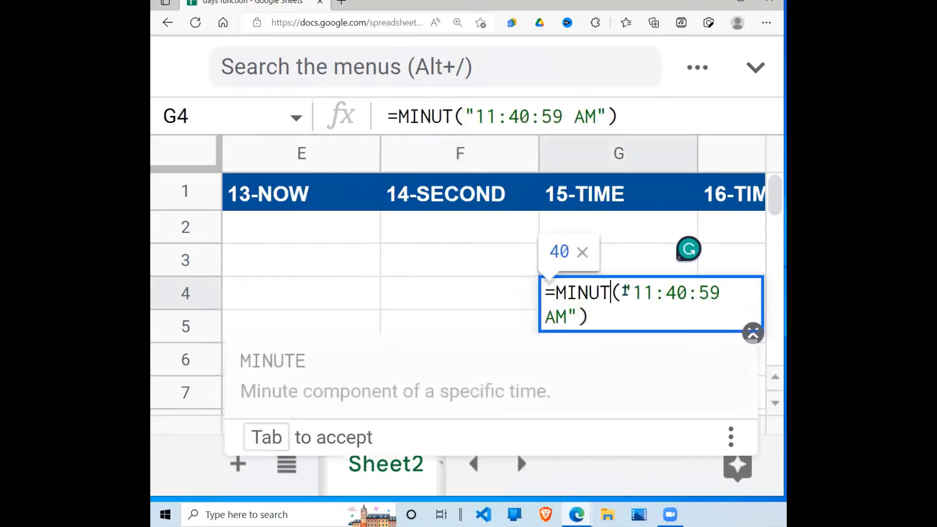
key("BackSpace")
key("BackSpace")
key("BackSpace")
key("BackSpace")
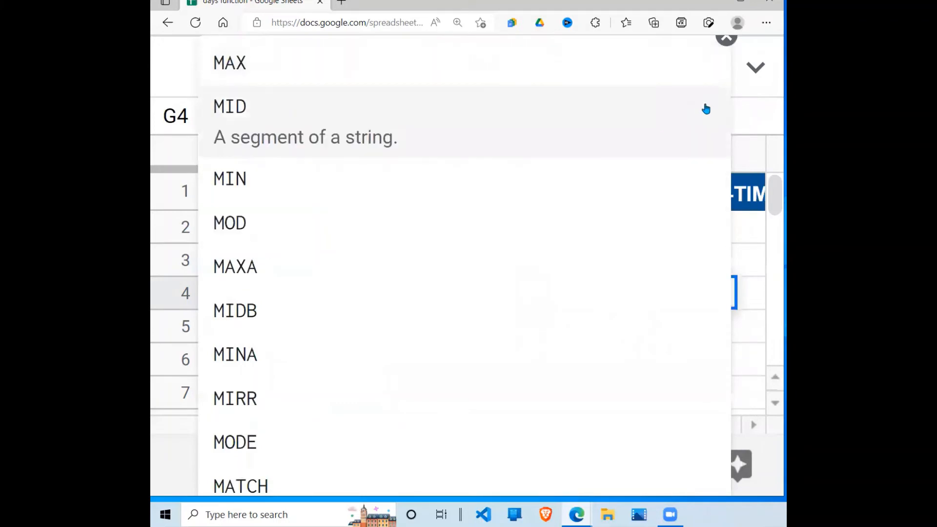
left_click(726, 38)
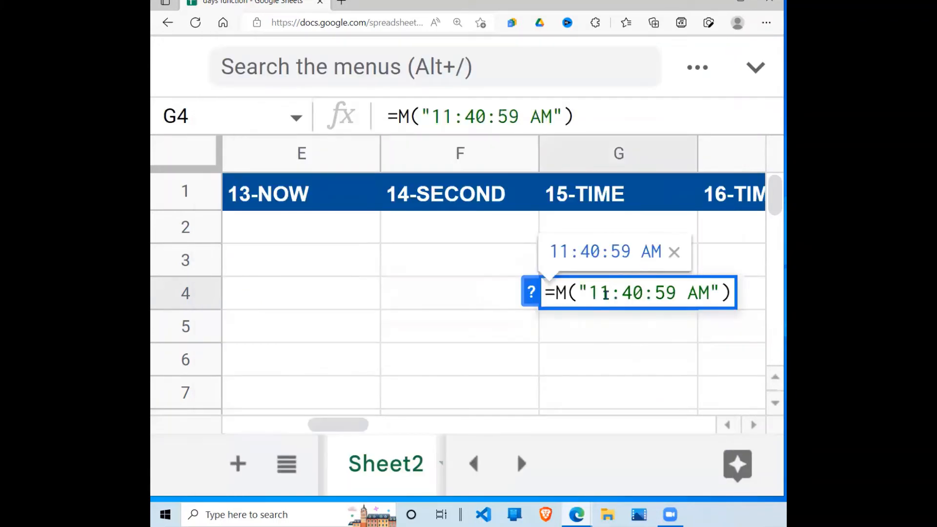
left_click(567, 292)
key("BackSpace")
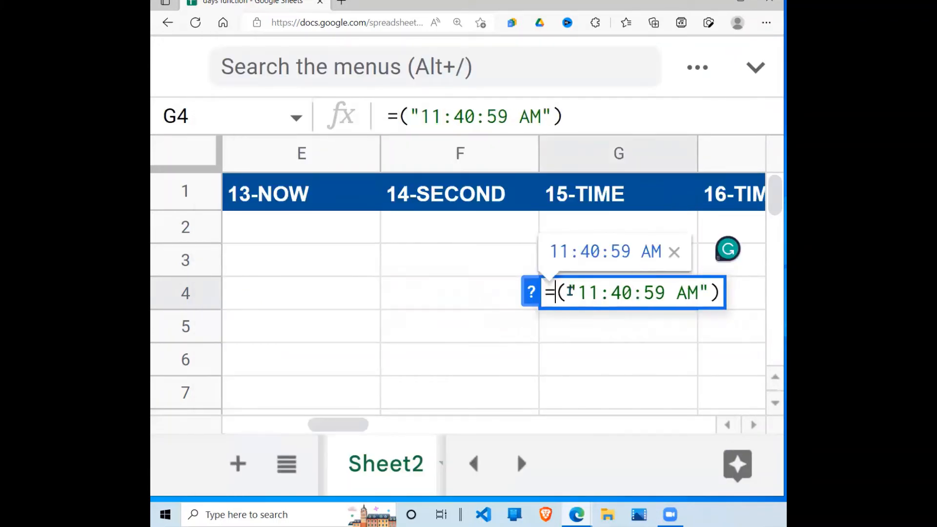
type("SECON")
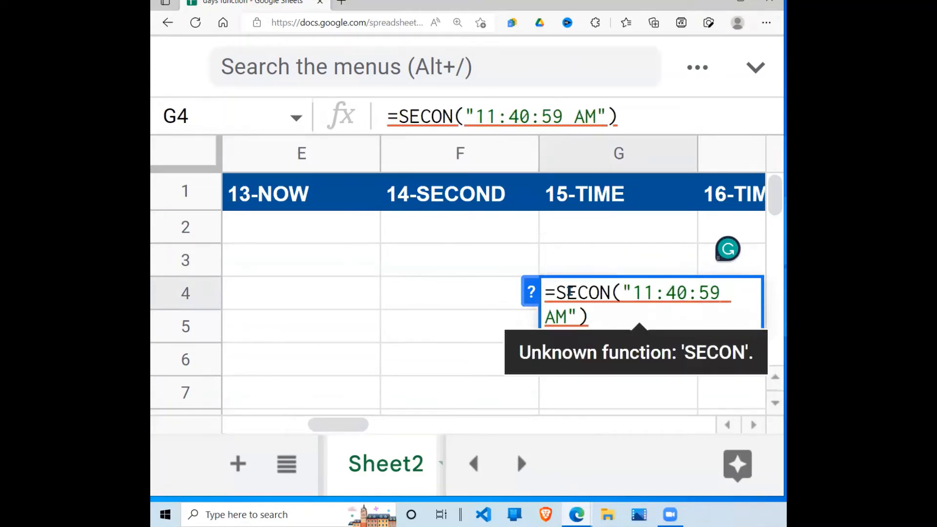
type("D")
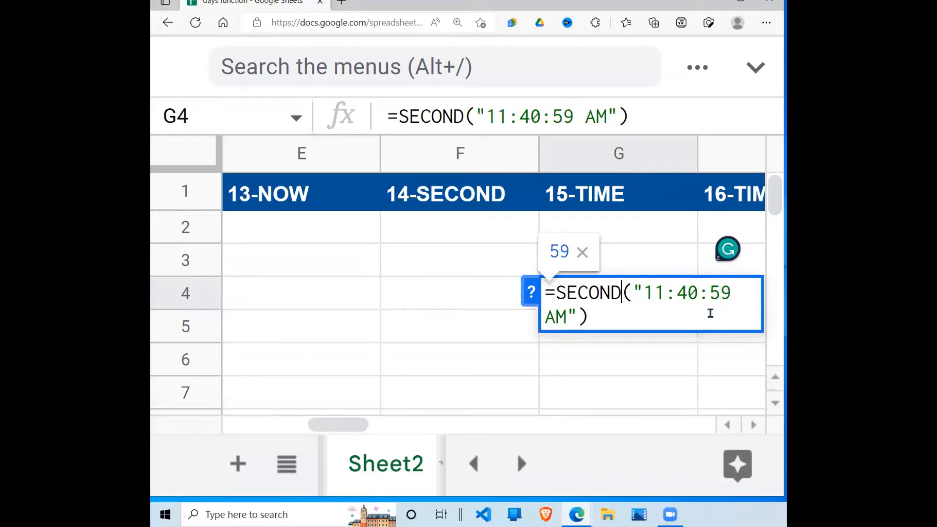
key("Return")
left_click(682, 296)
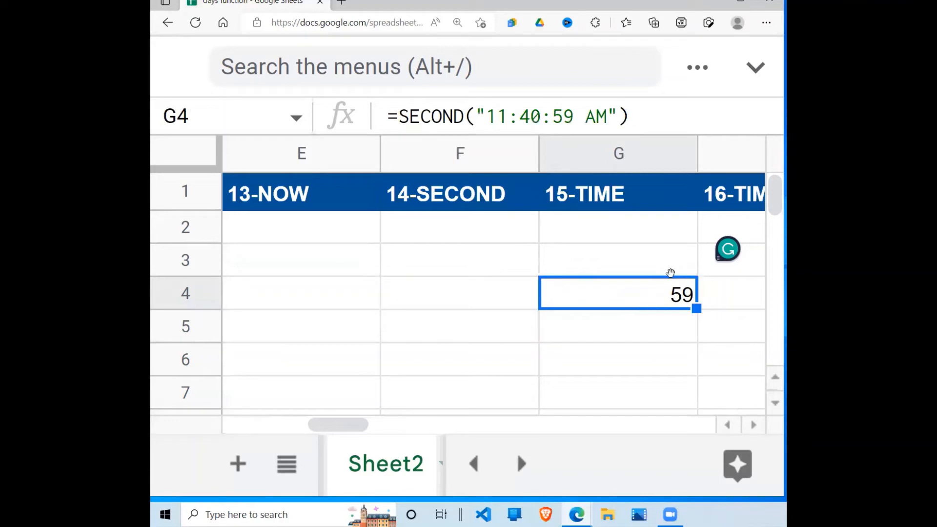
- Move the SECOND formula from G4 to F4 under the 14-SECOND heading
key("ctrl+c")
left_click_drag(561, 288, 512, 288)
left_click(472, 271)
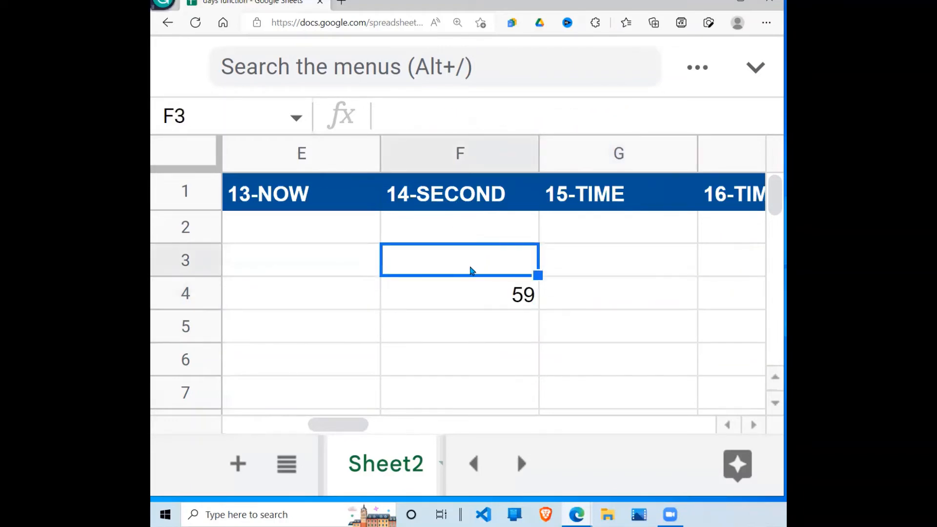
- Start the formula =MONTH("2022-06- in C3 under the 11-MONTH heading
key("Left")
key("Left")
key("Left")
key("Left")
key("Left")
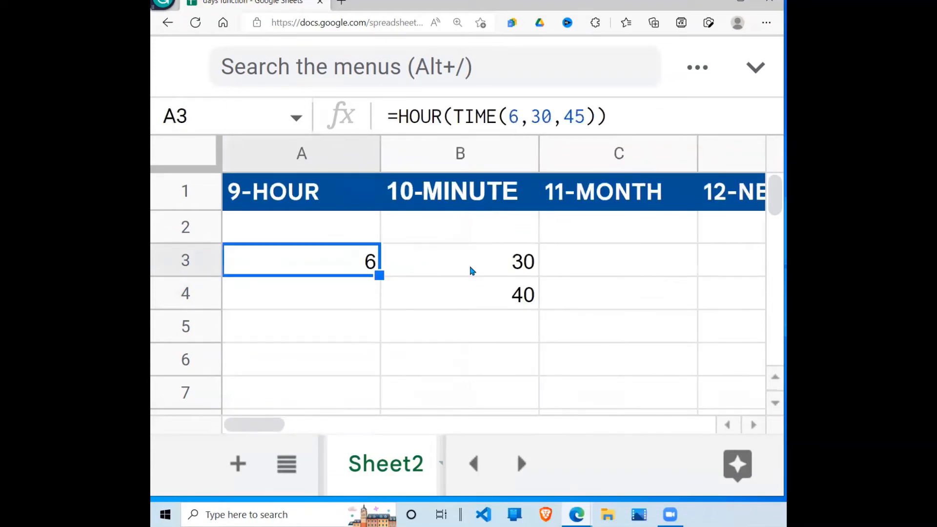
key("Right")
key("Right")
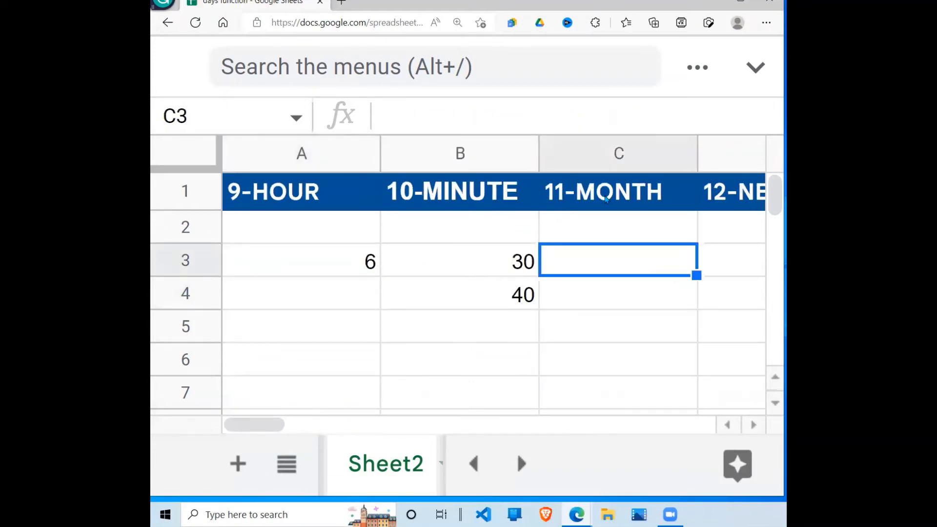
type("=")
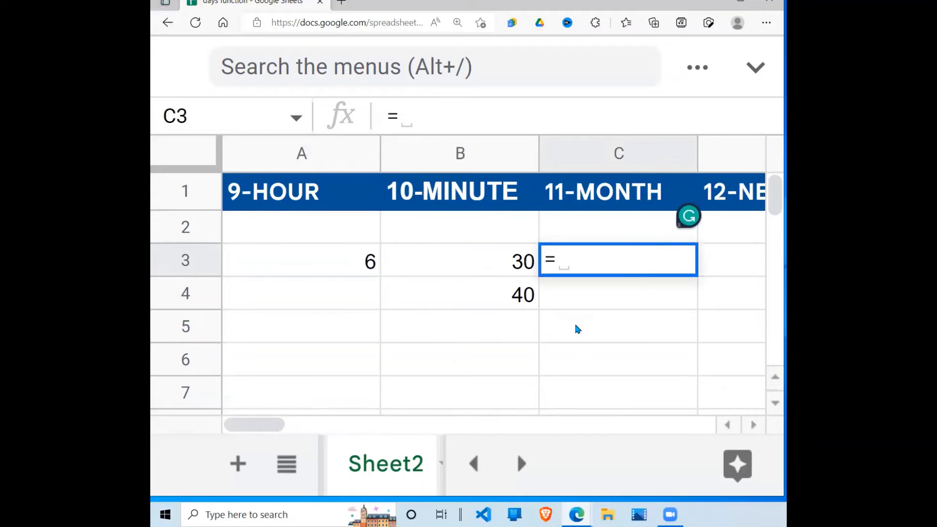
type("MONTH")
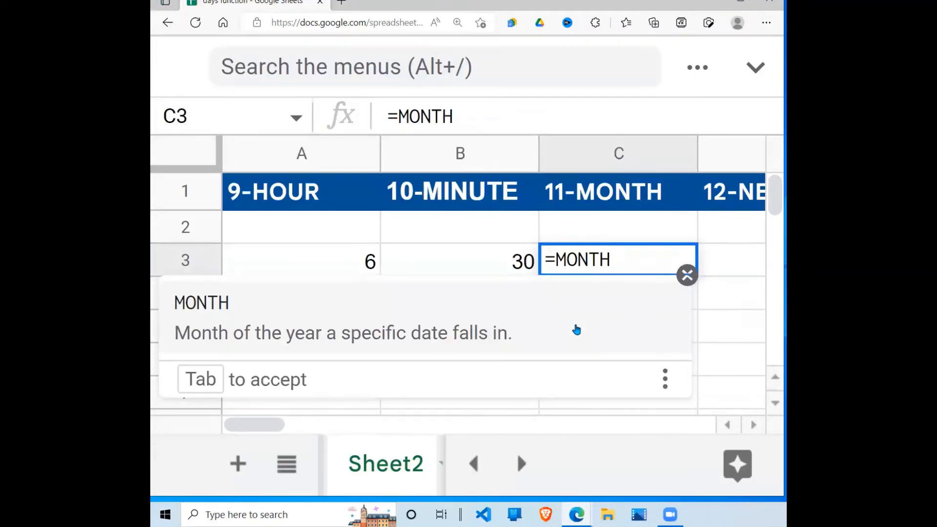
type("(\"2")
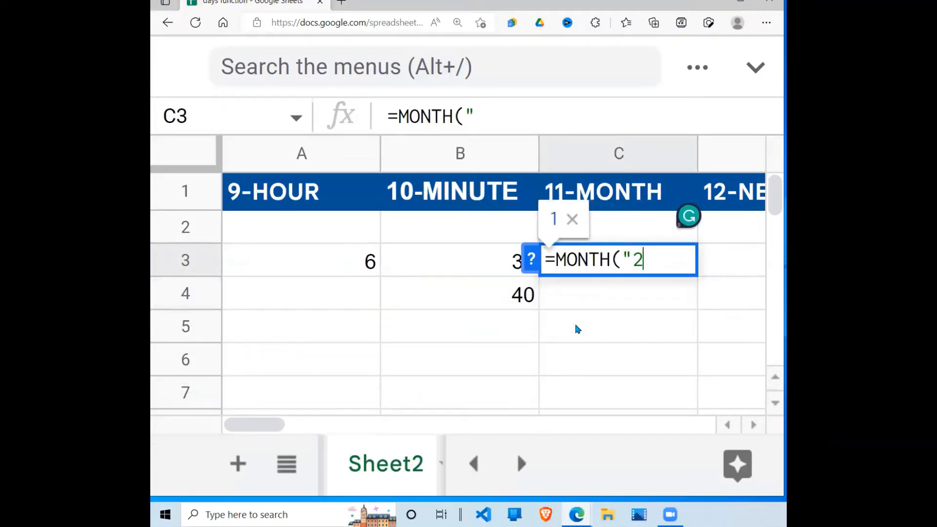
type("022-")
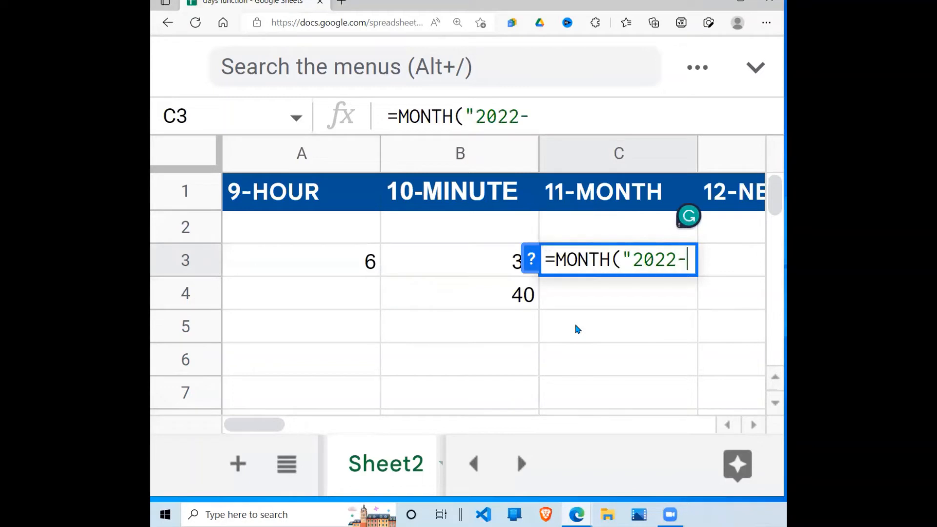
type("06-")
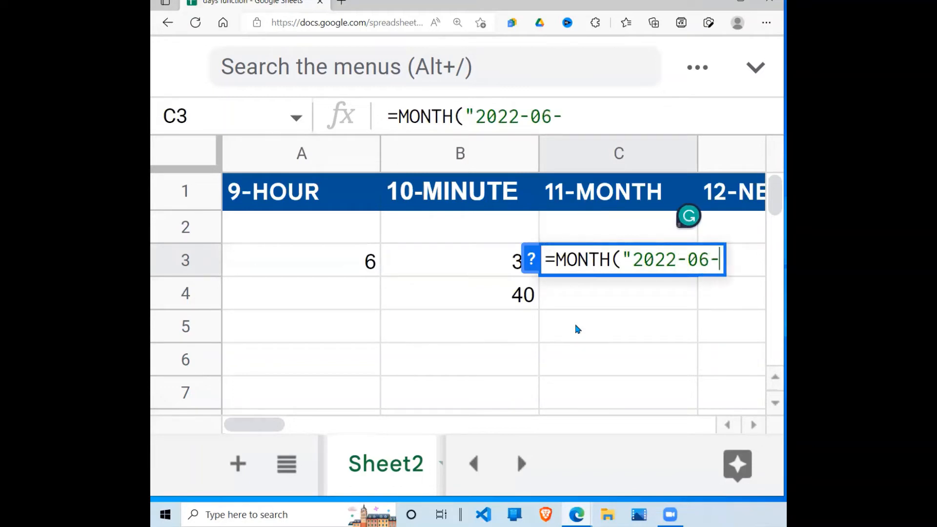
- Complete the MONTH formula in C3 with the date "2022-06-09" and dismiss the autofill suggestion
type("98")
key("BackSpace")
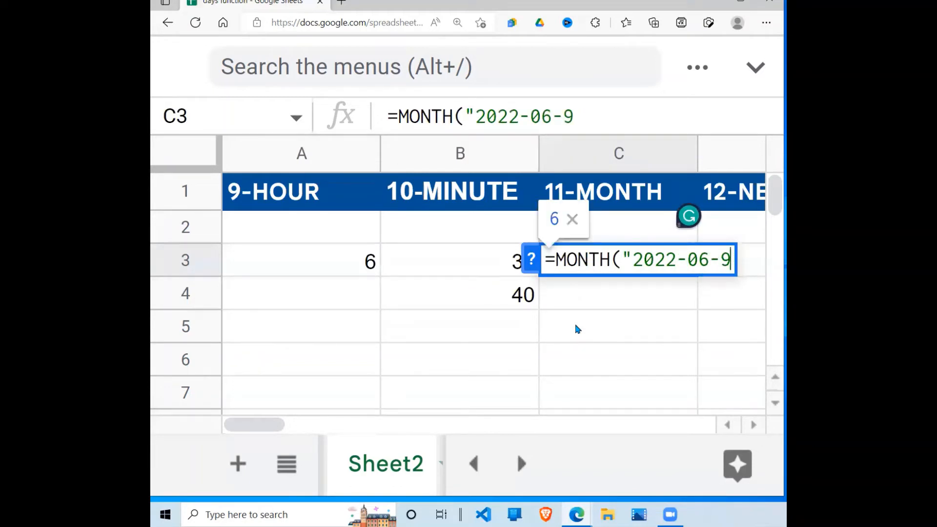
key("BackSpace")
type("09")
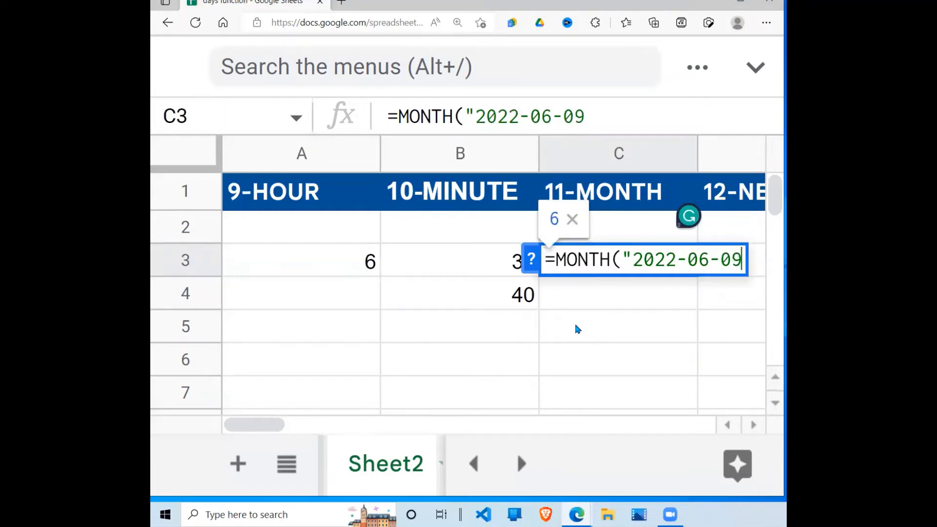
type("\")")
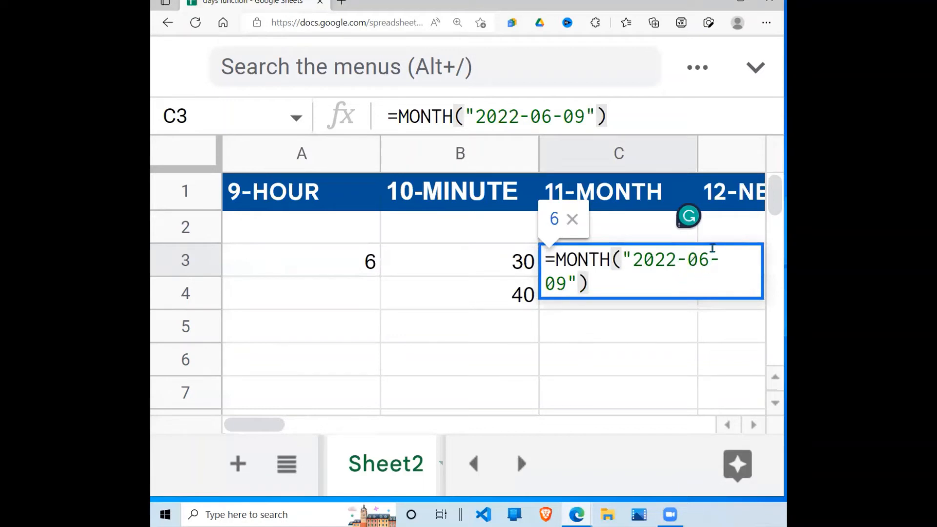
key("Return")
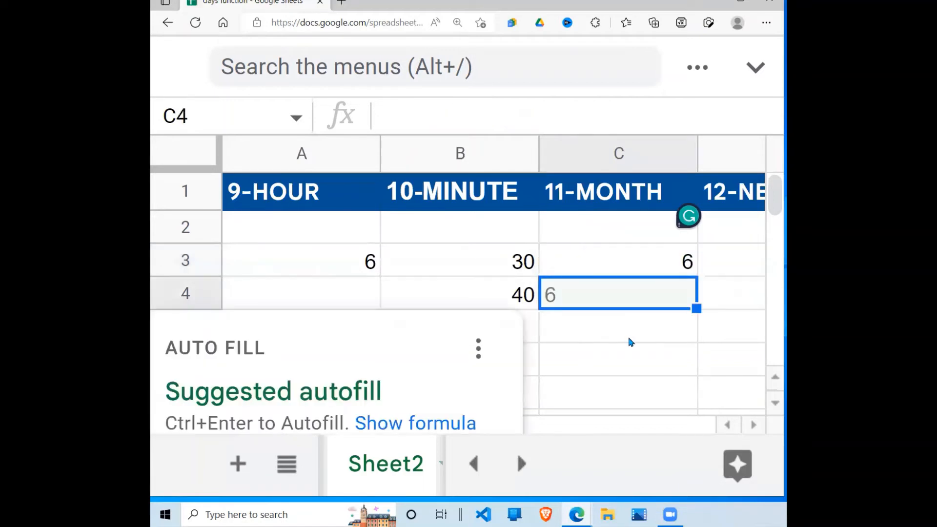
left_click(618, 337)
- Change the month in the C3 formula's date to 09, making it =MONTH("2022-09-09")
left_click(674, 268)
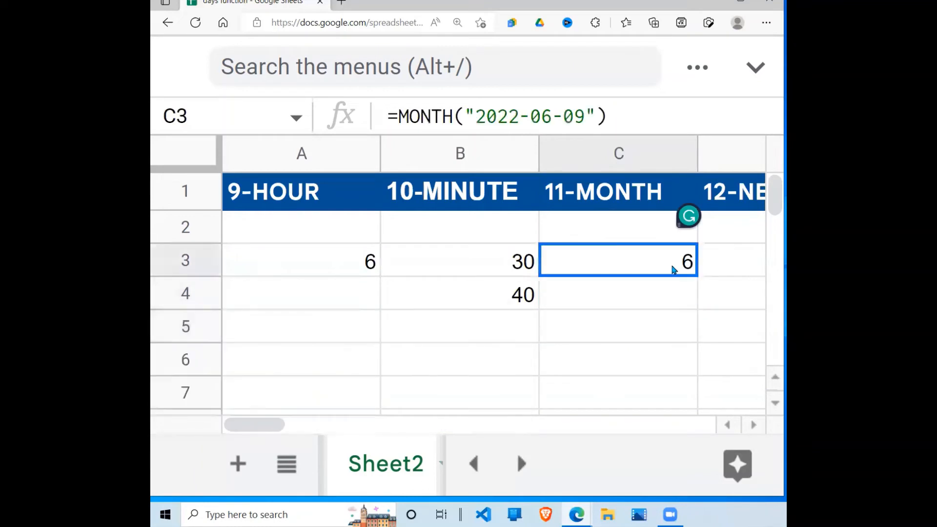
left_click(545, 119)
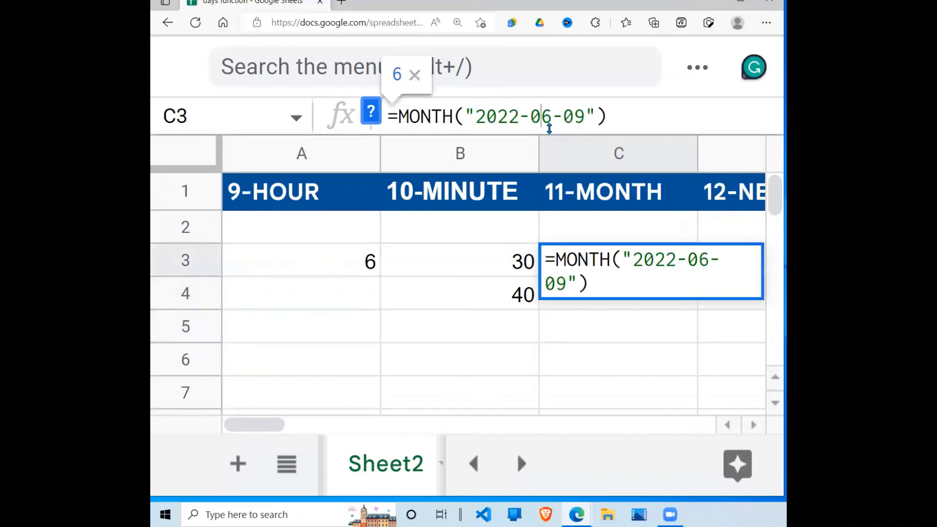
key("BackSpace")
type("9")
key("Return")
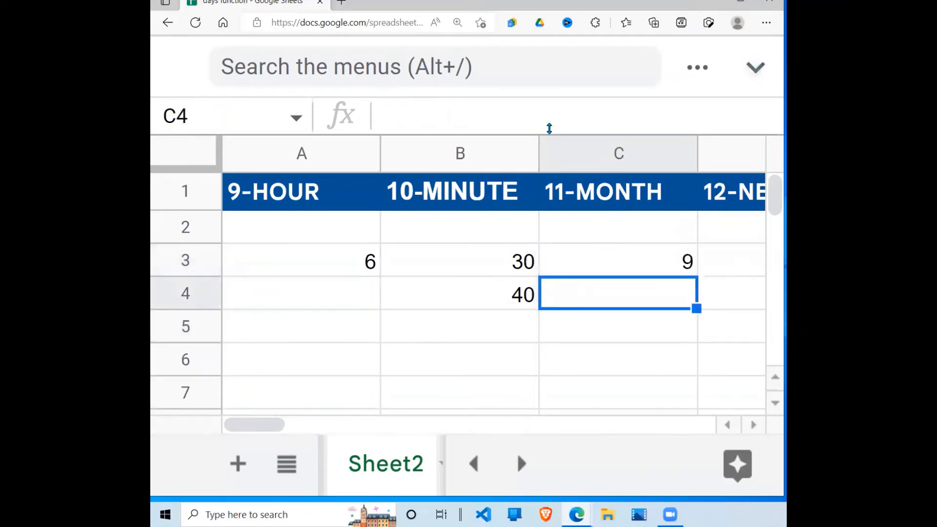
left_click(618, 264)
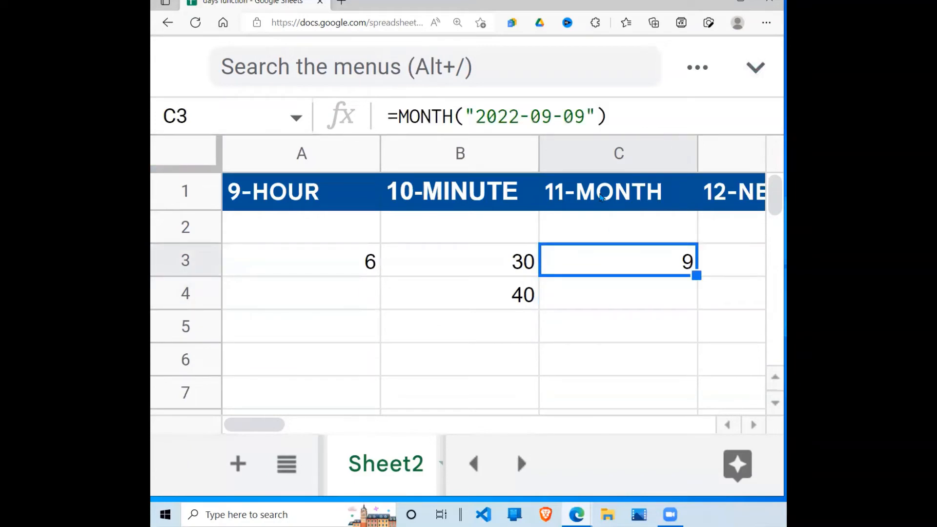
- Begin a NETWORKDAYS formula in D3 and consult the function's argument help
key("Right")
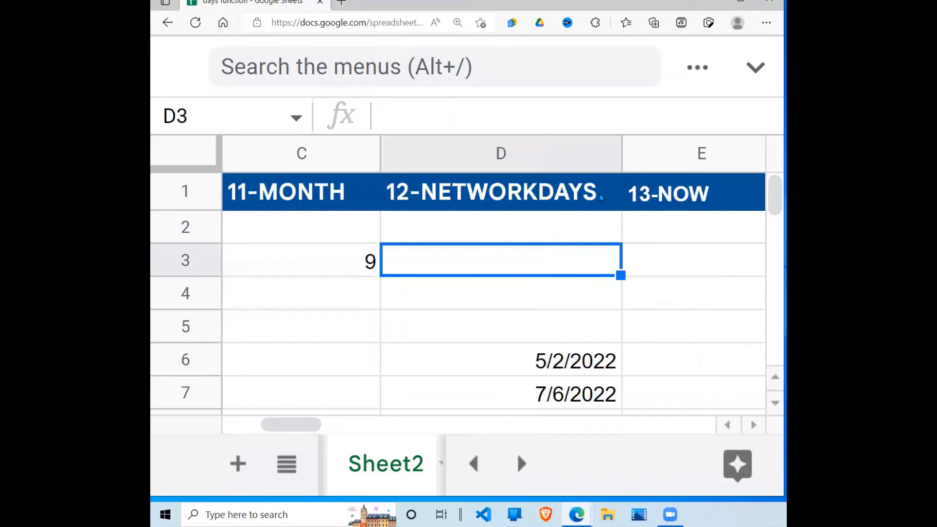
type("=NET")
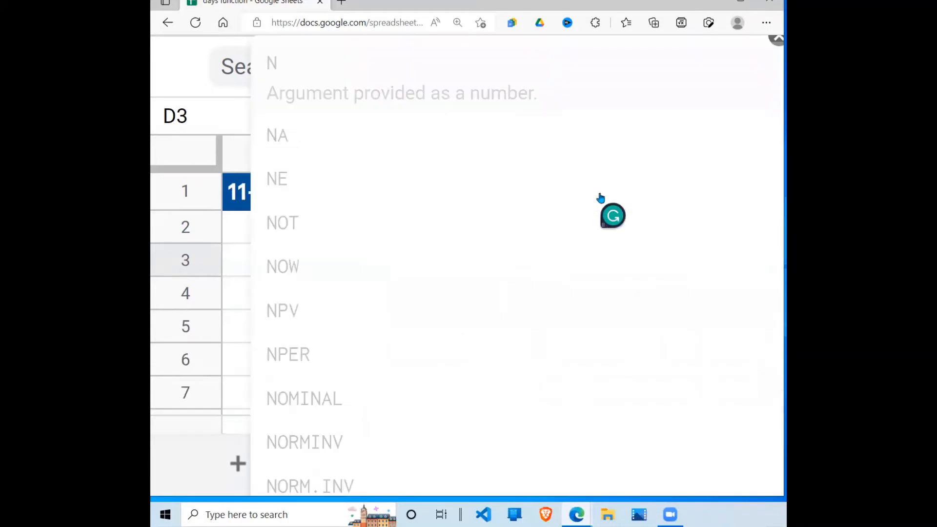
type("WO")
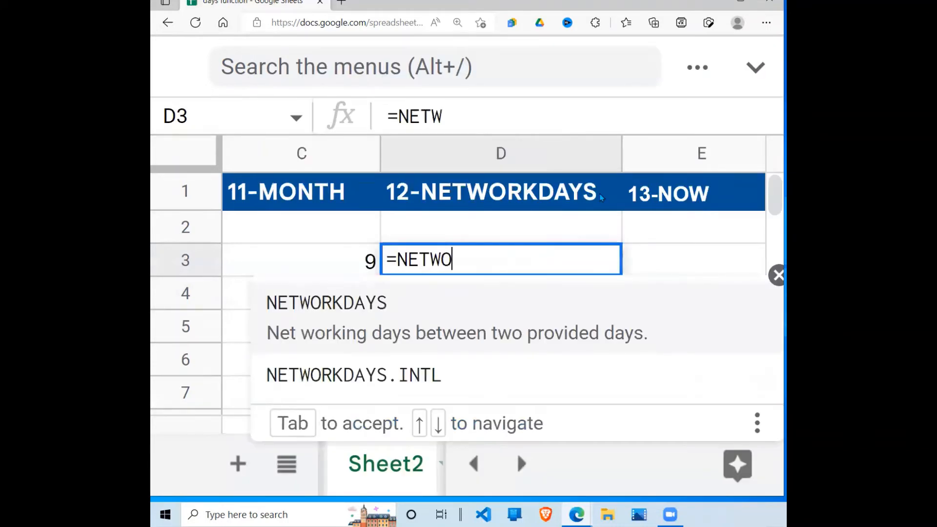
type("RKDAYS(")
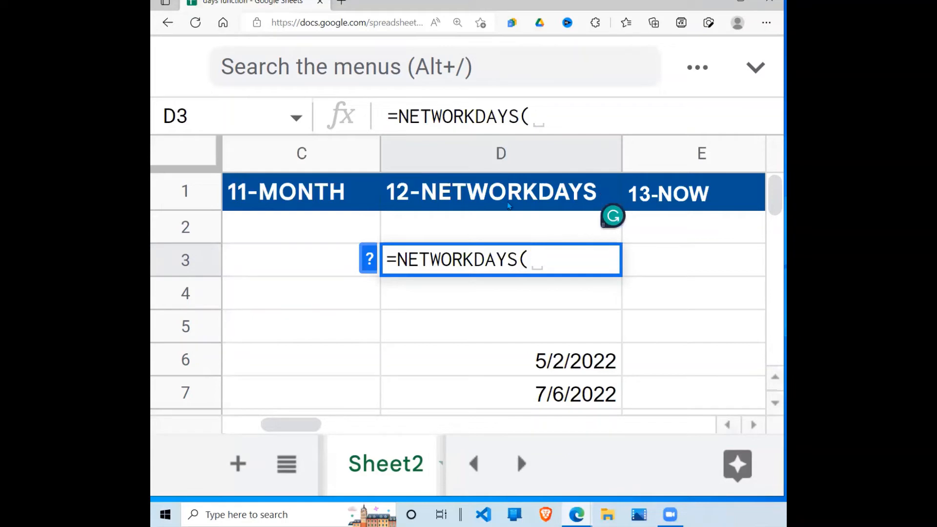
left_click(369, 268)
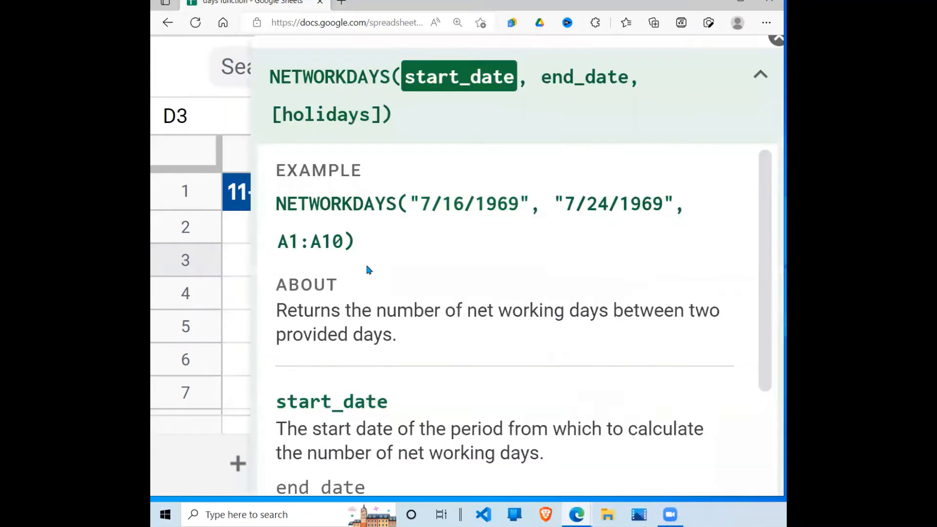
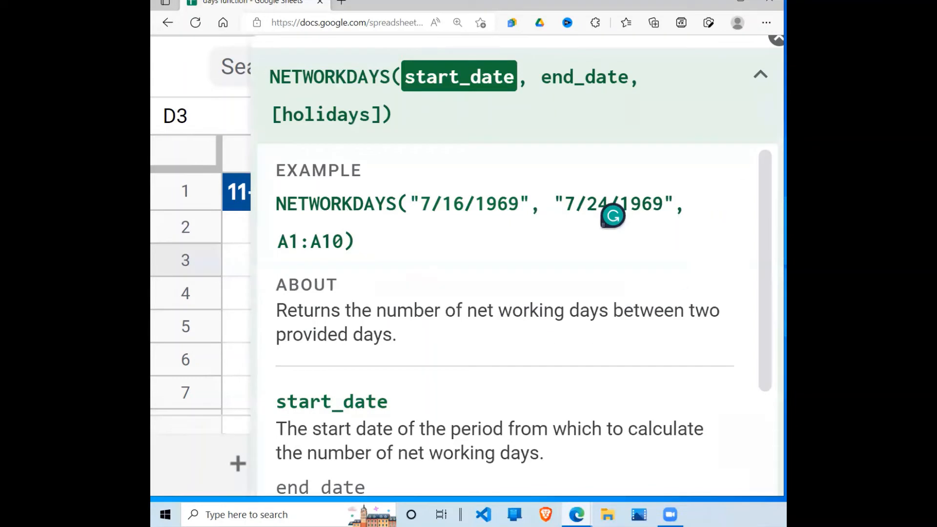
left_click(775, 38)
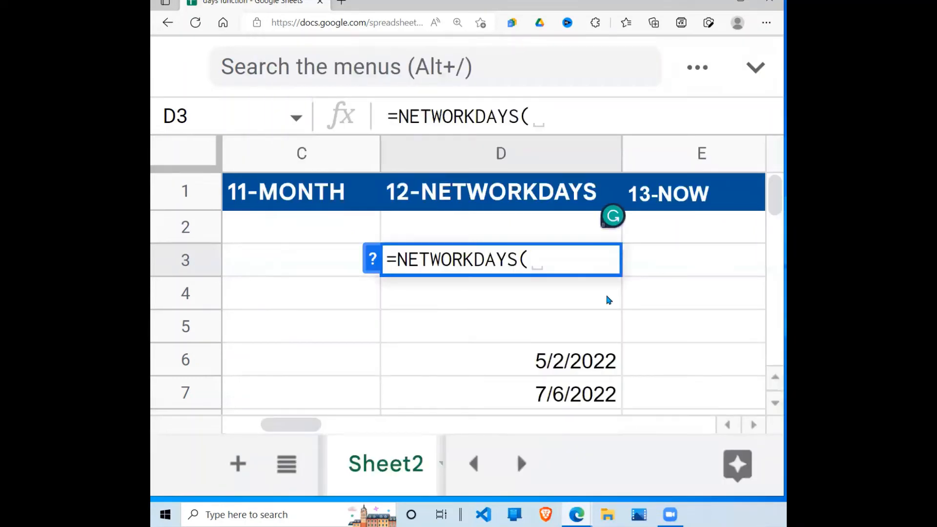
- Enter "2022-01-01" as the start date of the NETWORKDAYS formula in D3
type("\"20")
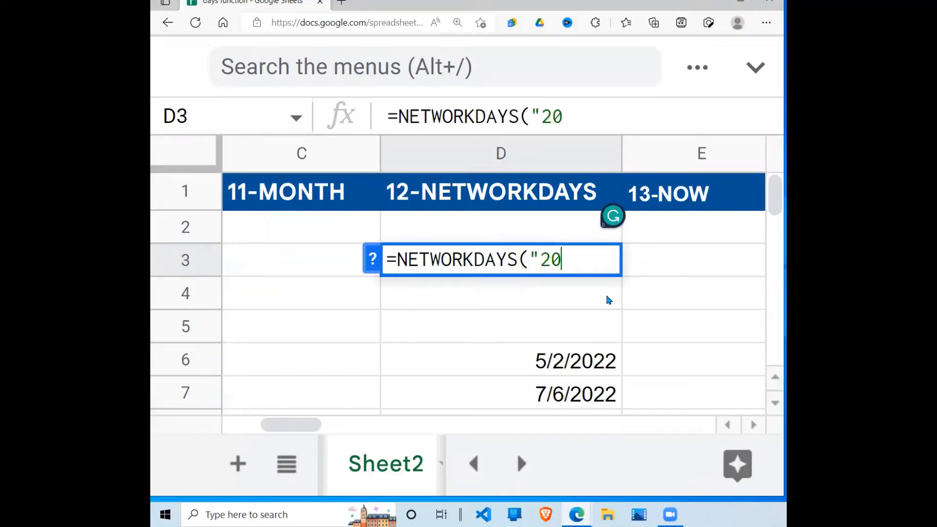
type("22-010")
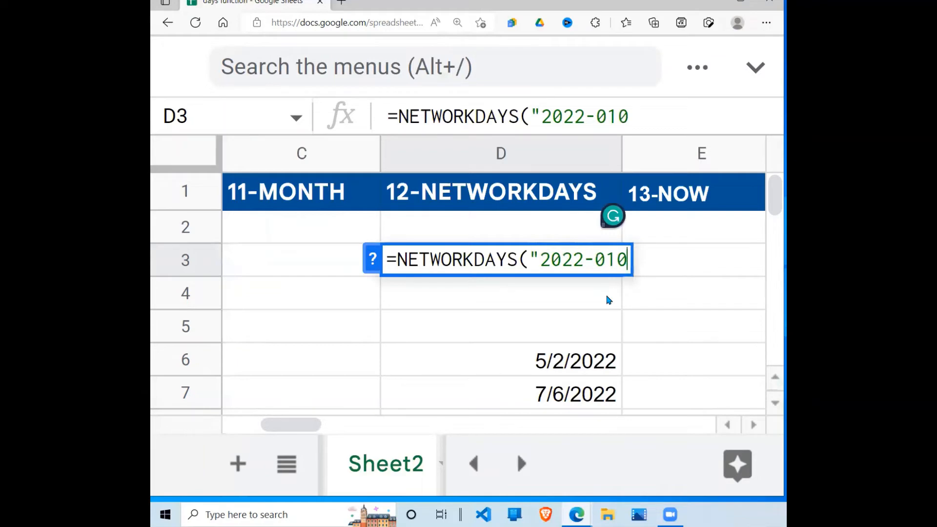
key("BackSpace")
type("-01")
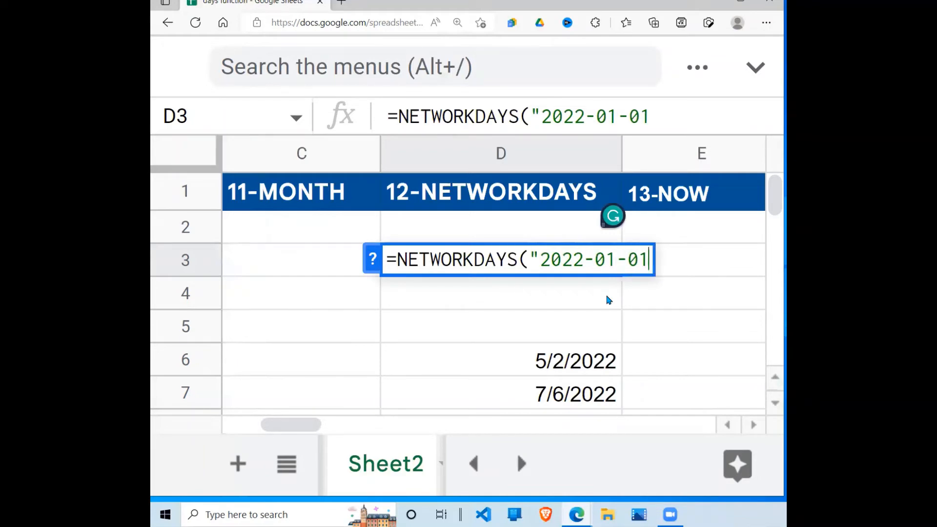
type("\",")
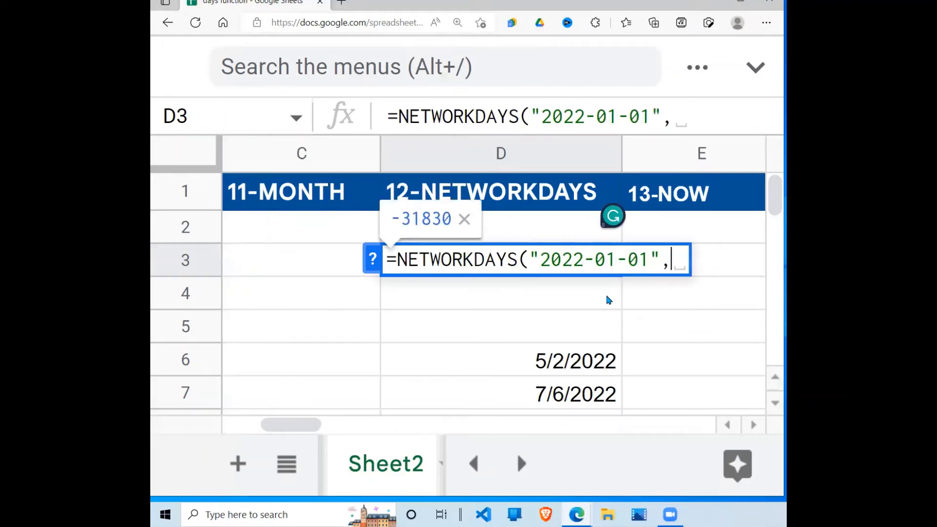
- Add "2022-12-31" as the end date, complete the NETWORKDAYS formula in D3, and dismiss the autofill suggestion
type("\"2022")
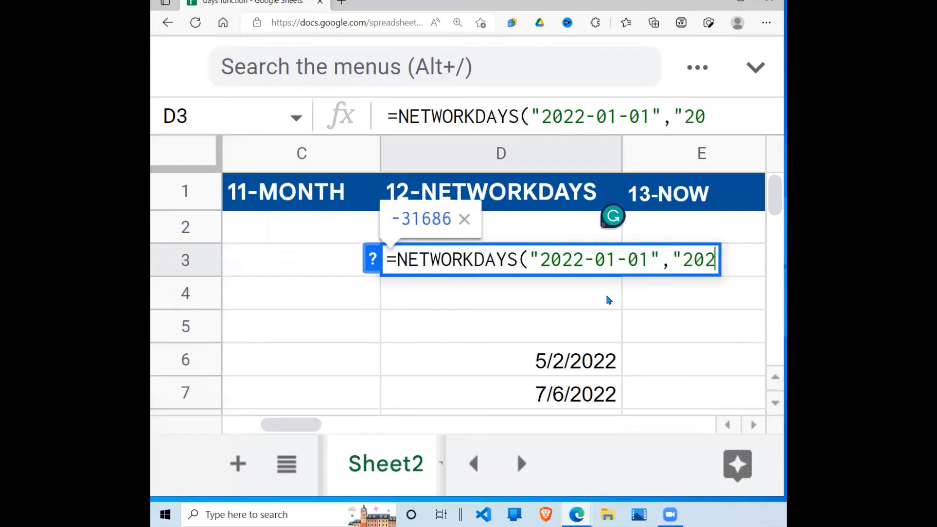
type("-12")
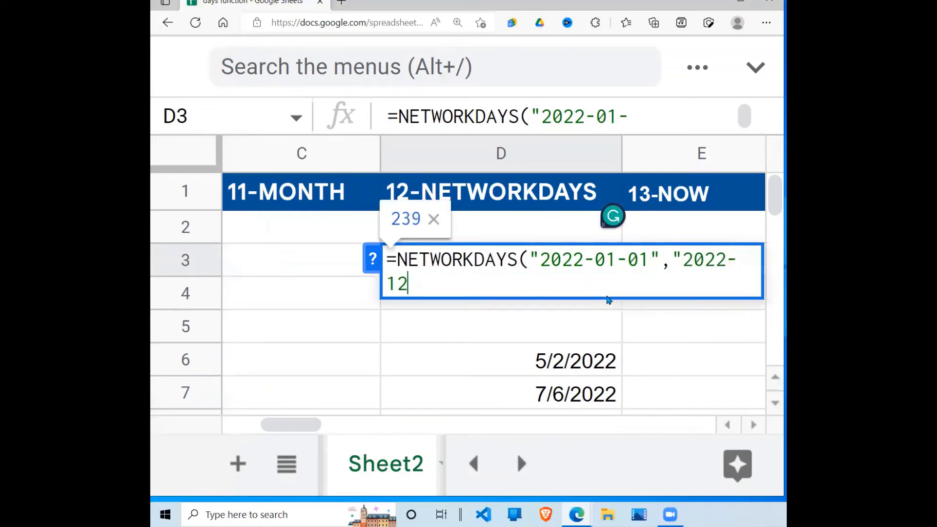
type("-3")
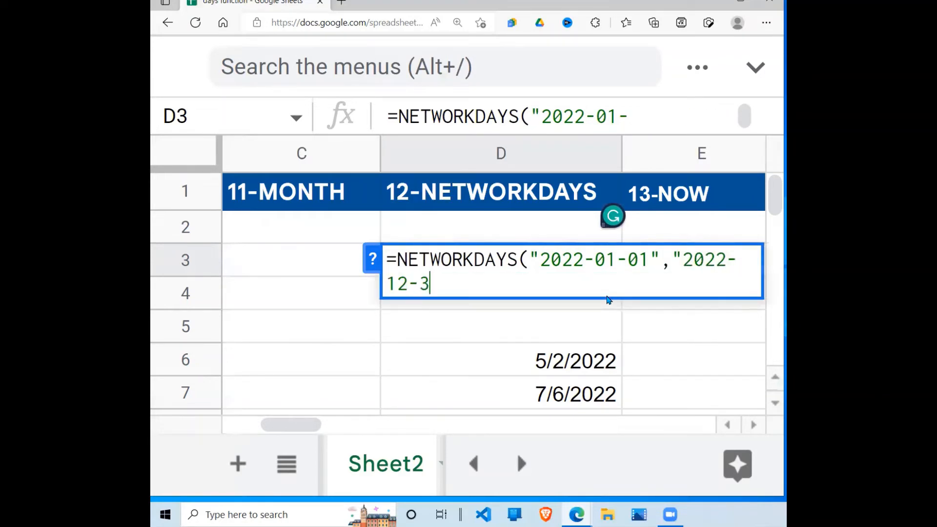
type("1\",")
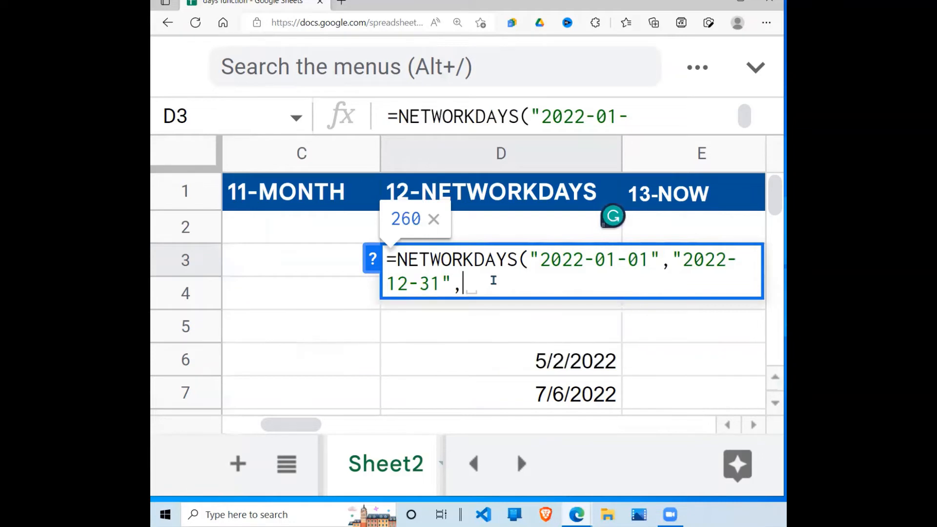
key("BackSpace")
type(")")
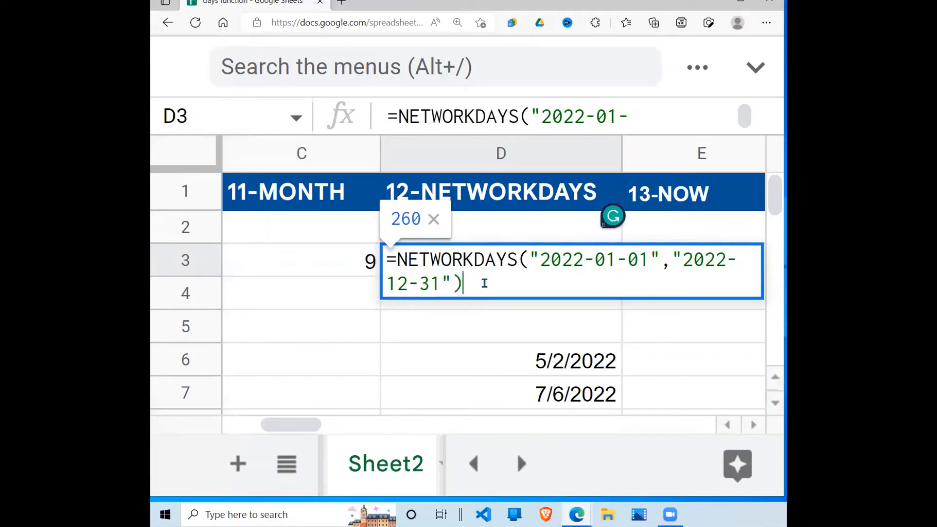
key("Return")
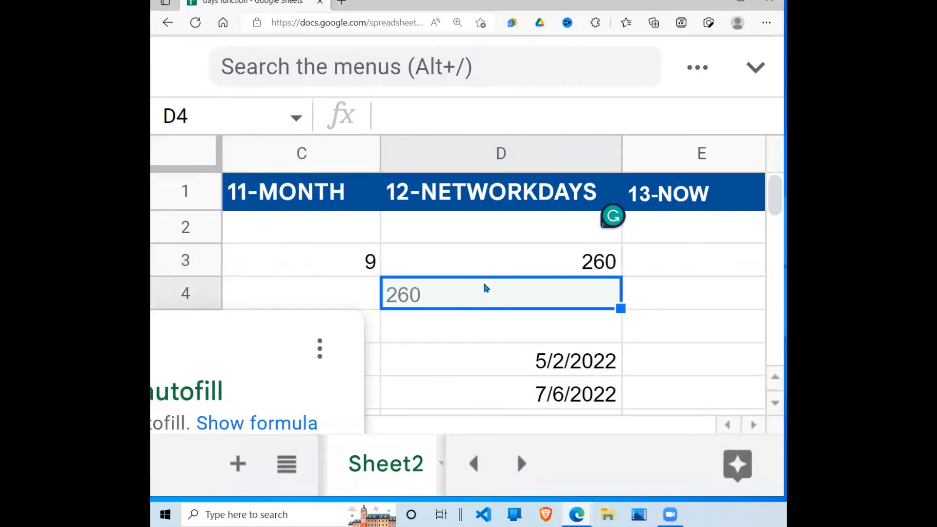
left_click(485, 320)
left_click(532, 288)
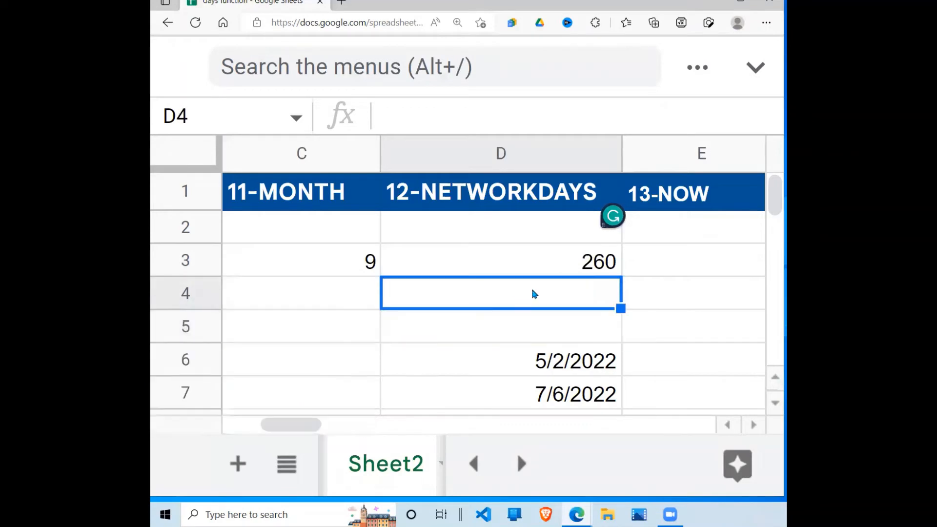
- Examine the NETWORKDAYS result in D3 and the DATE formulas of the holiday dates in D6 and D7
left_click(608, 265)
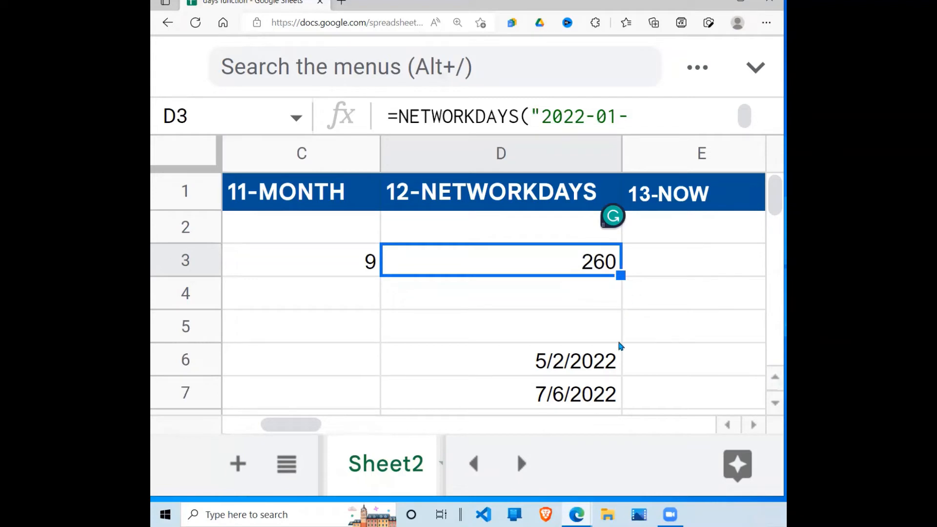
left_click(587, 369)
left_click(593, 396)
left_click(585, 369)
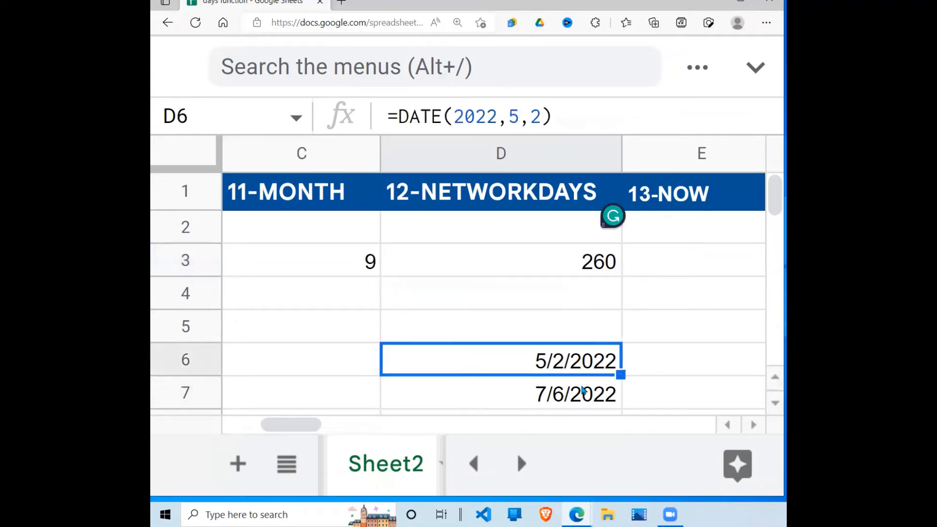
left_click(584, 388)
left_click(591, 360)
left_click(575, 393)
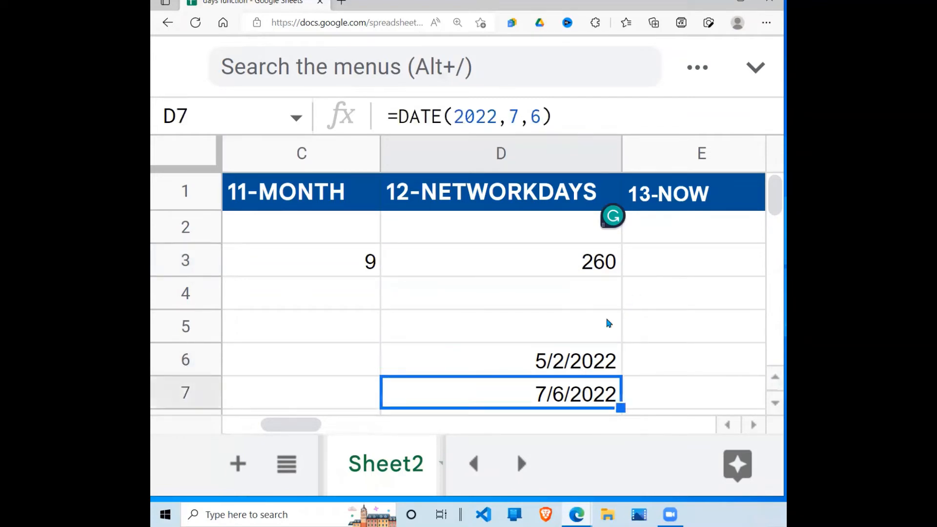
left_click(588, 360)
- Add the range D6:D7 as the holidays argument of the NETWORKDAYS formula in D3
left_click(614, 262)
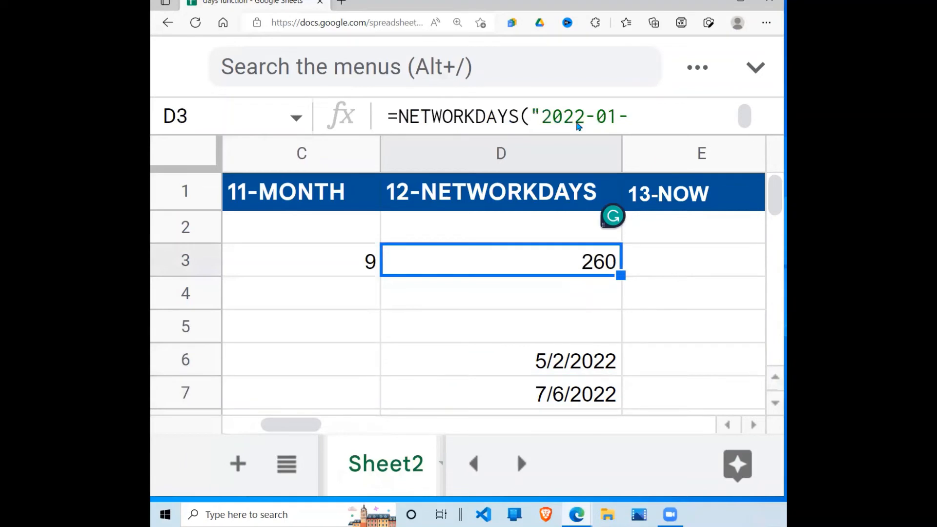
left_click(645, 118)
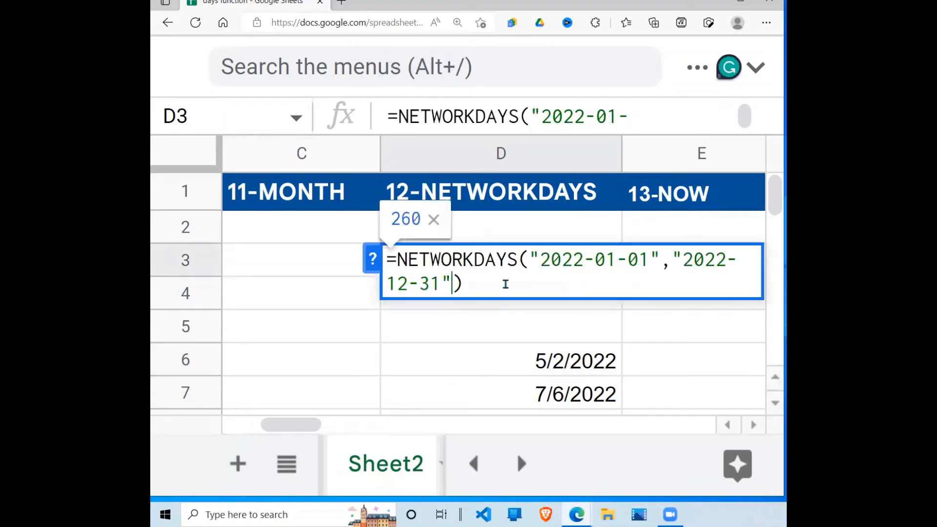
type(",")
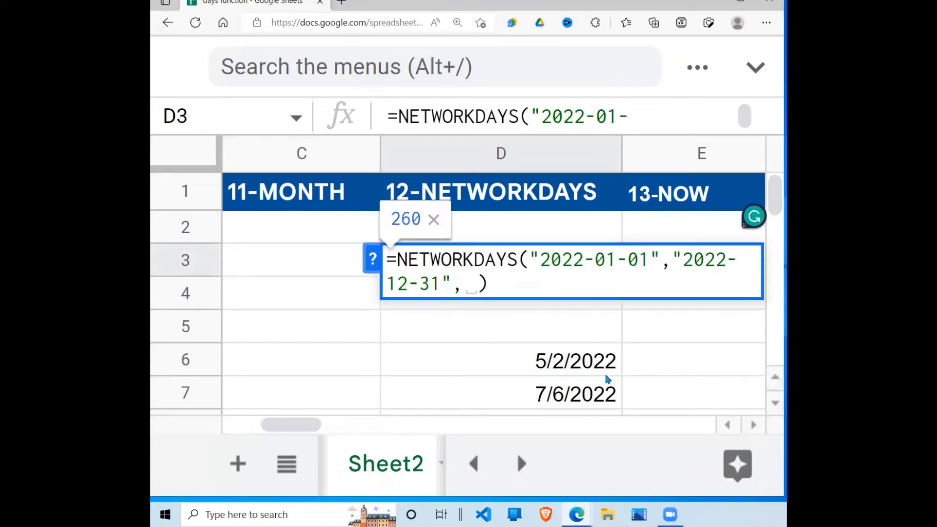
left_click_drag(605, 365, 598, 394)
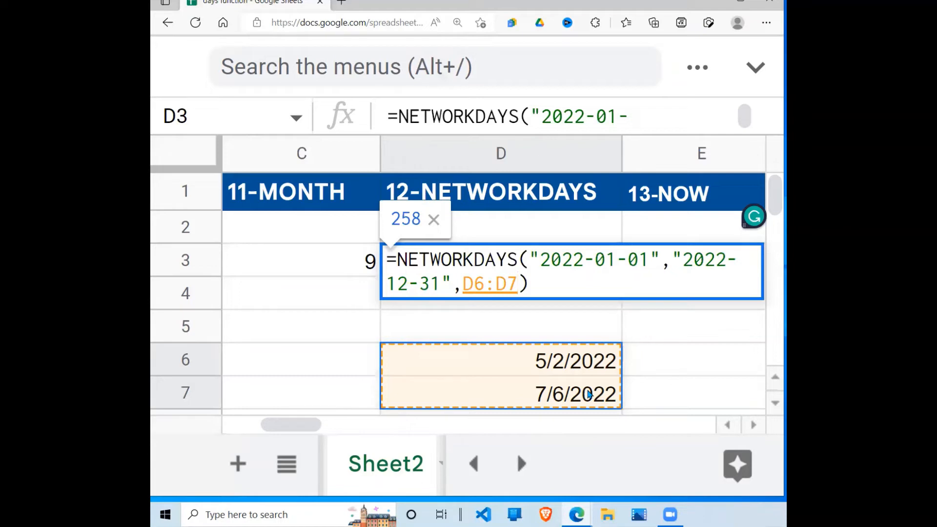
key("Return")
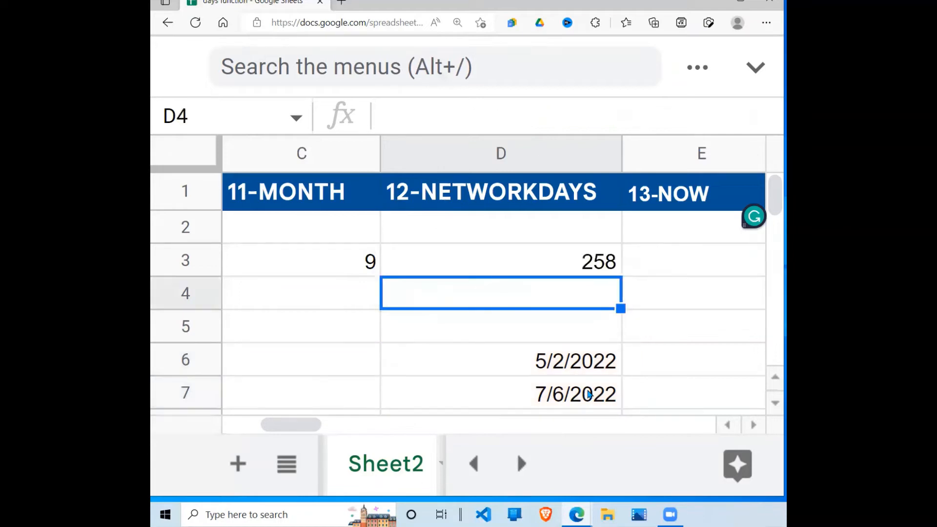
left_click(600, 266)
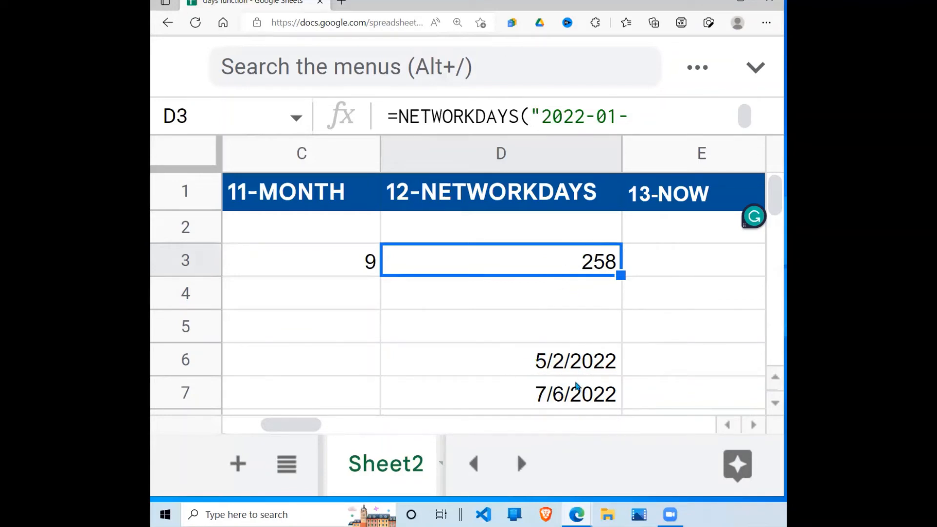
- Set the day argument of the DATE formula in D7 to 2 and check the NETWORKDAYS cell D3
left_click(562, 399)
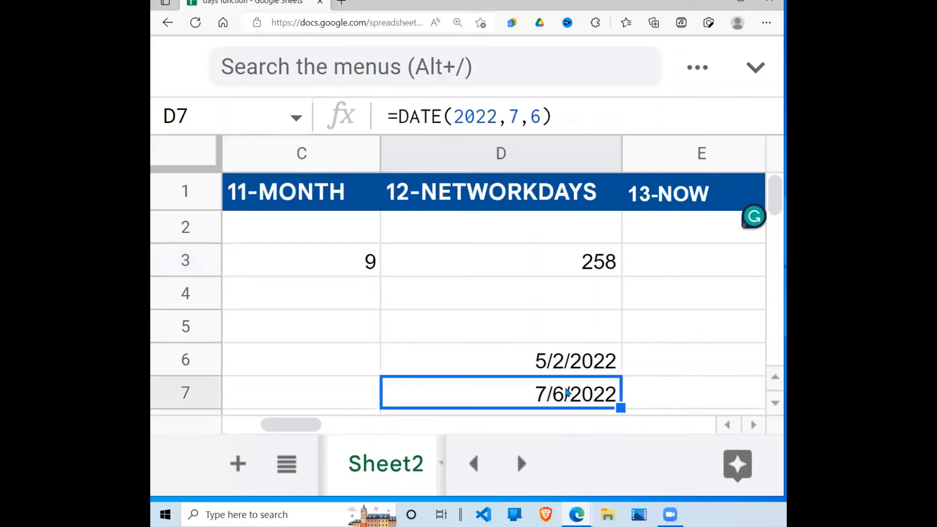
double_click(564, 401)
left_click(537, 392)
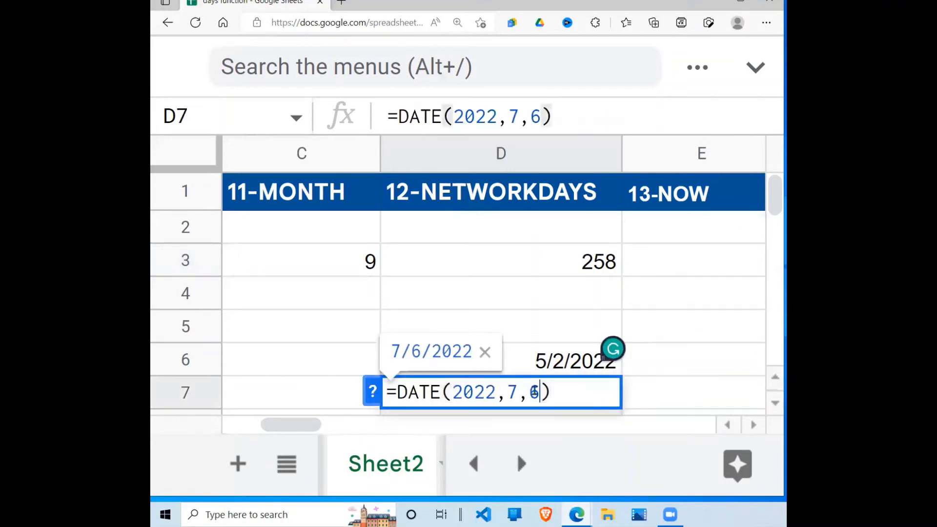
key("BackSpace")
type("2")
key("Return")
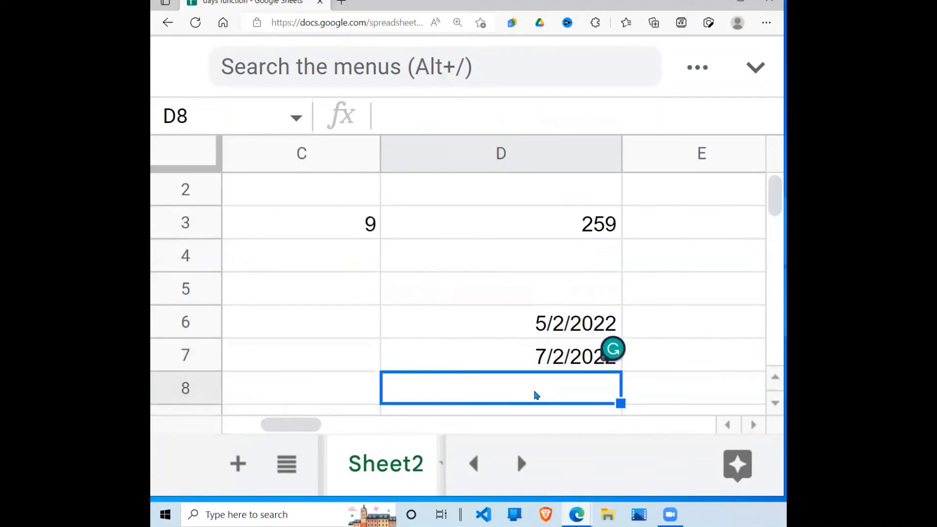
left_click(539, 355)
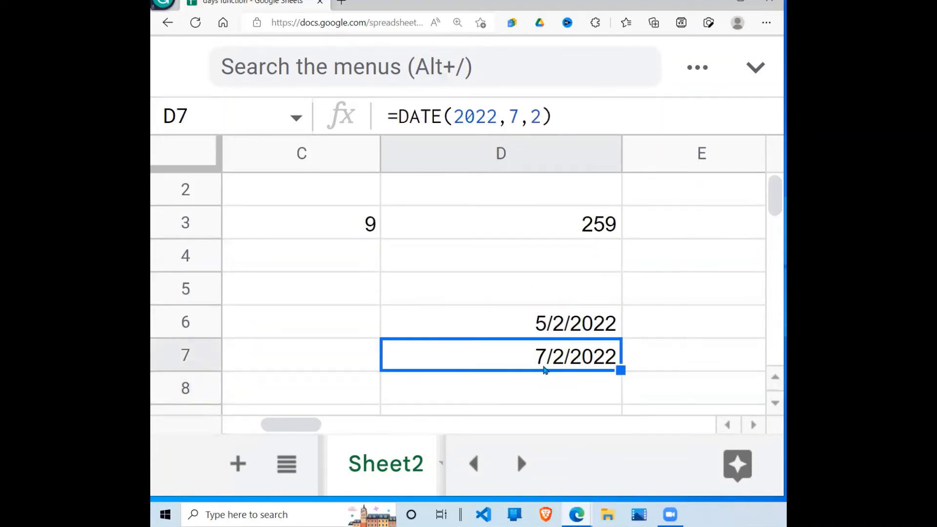
left_click(599, 226)
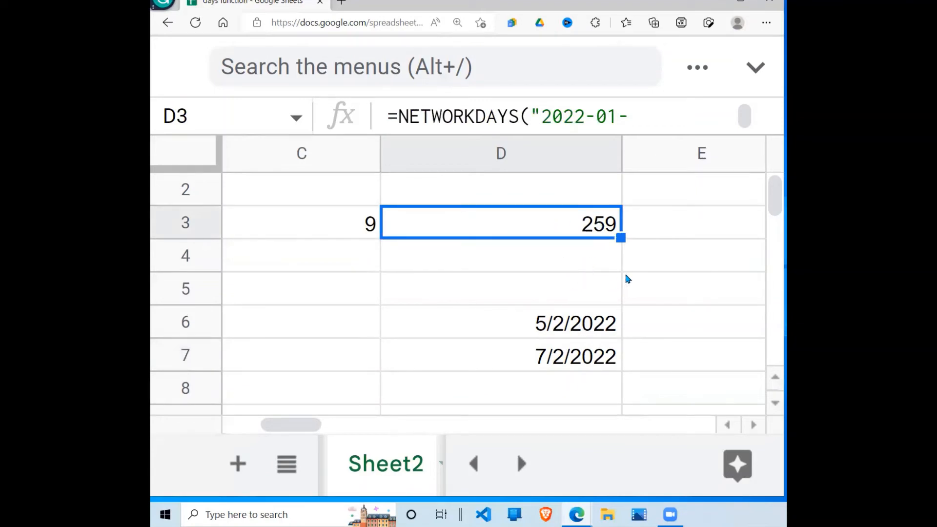
key("Up")
key("Up")
key("Down")
key("Down")
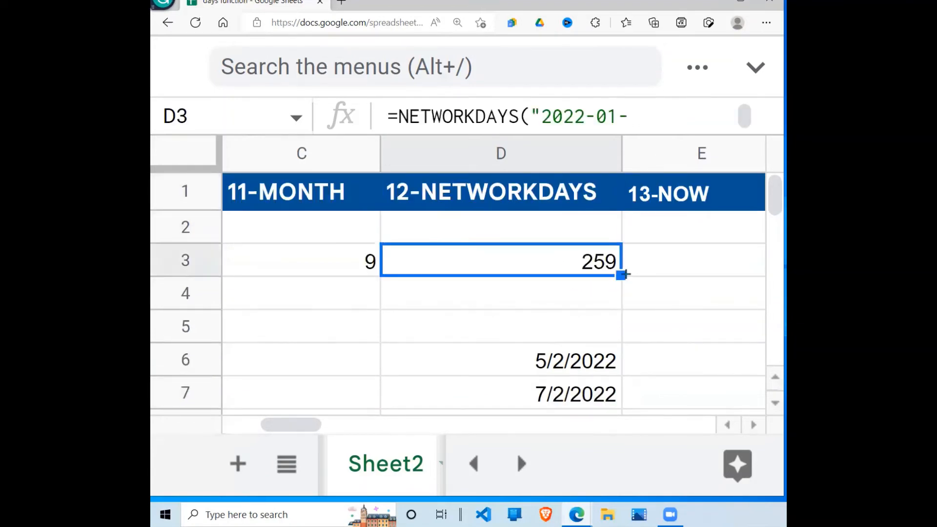
key("Right")
key("Right")
key("Left")
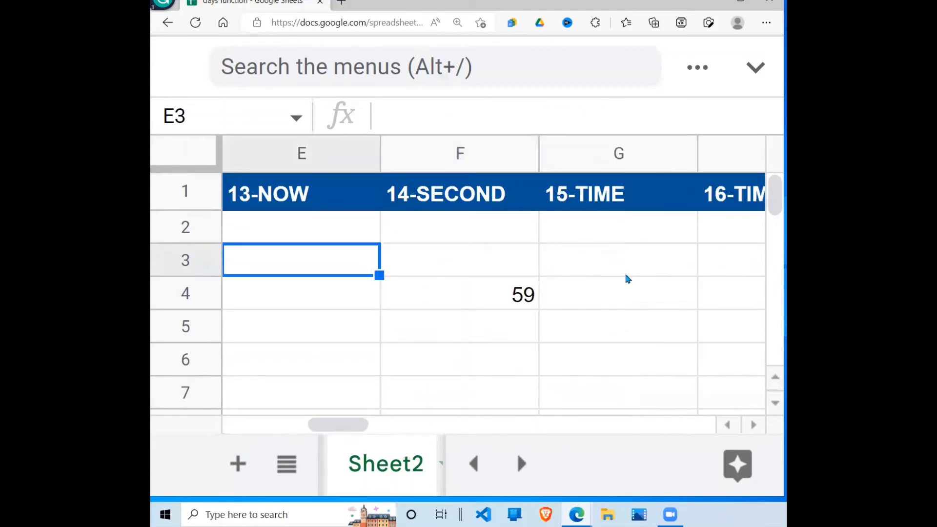
key("Left")
type("0")
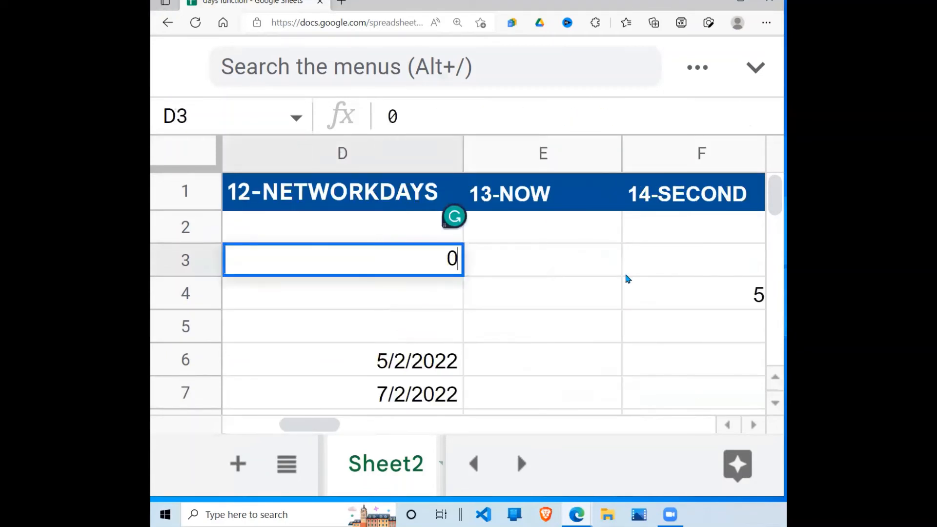
key("Escape")
- Enter the formula =NOW() in E3 under the 13-NOW heading and dismiss the autofill suggestion
left_click(524, 272)
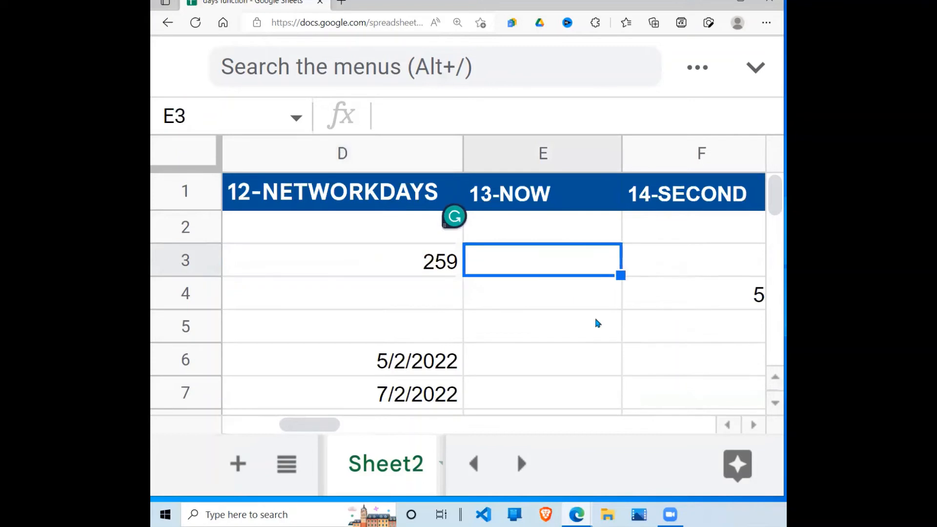
type("=now")
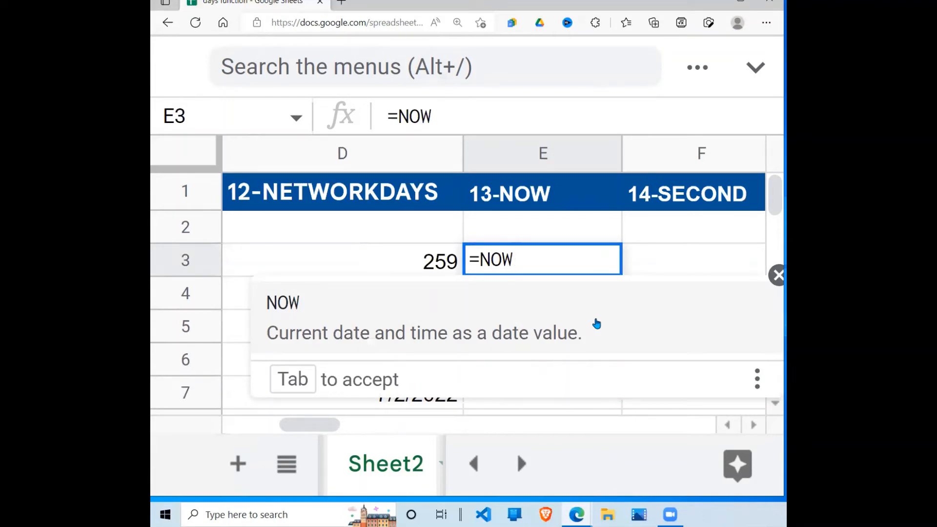
type("()")
key("Return")
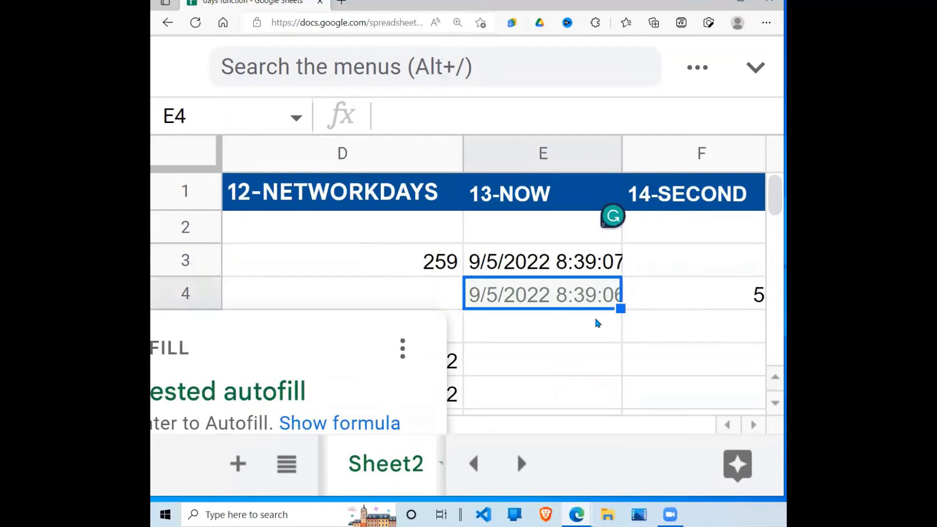
left_click(568, 349)
left_click(588, 302)
- Widen column E so the complete date and time in E3 fits inside the cell
left_click(602, 259)
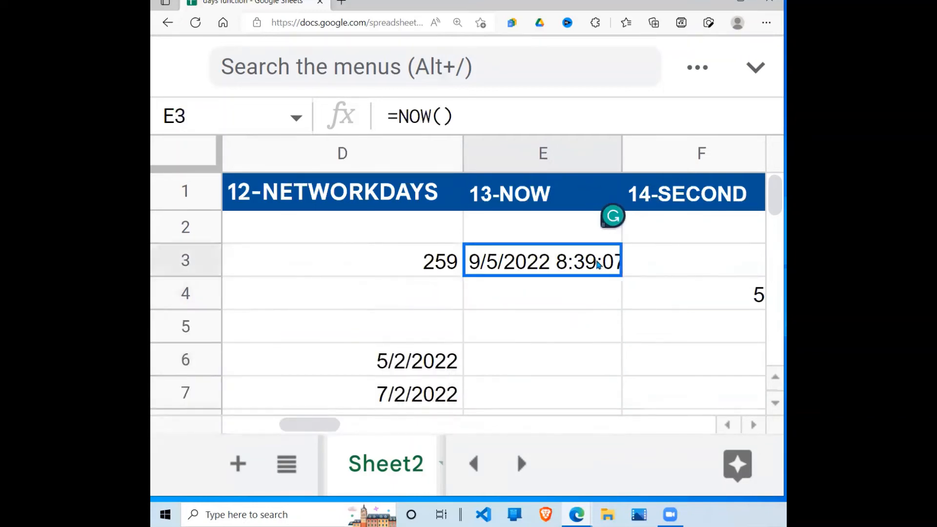
left_click_drag(621, 153, 643, 153)
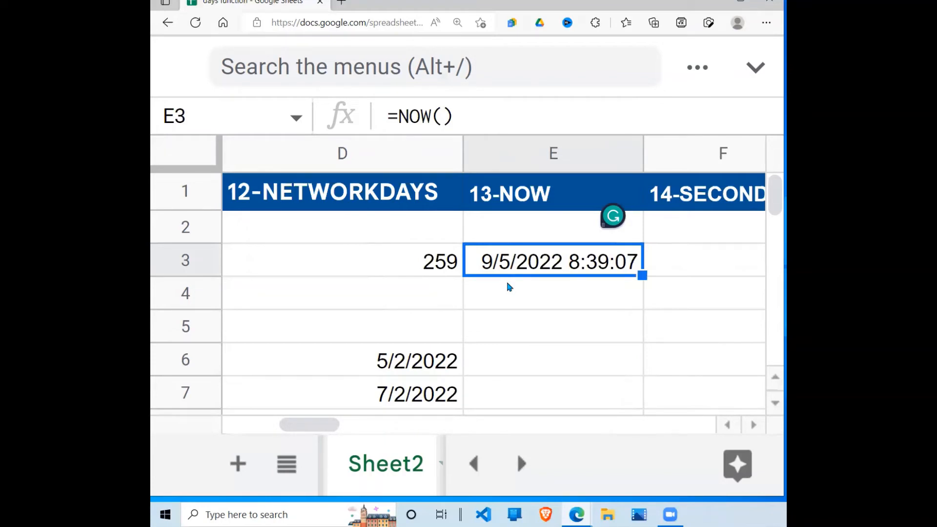
left_click(546, 288)
left_click(569, 266)
- Examine the existing SECOND formula in F4 and the NOW formula in E3
key("Right")
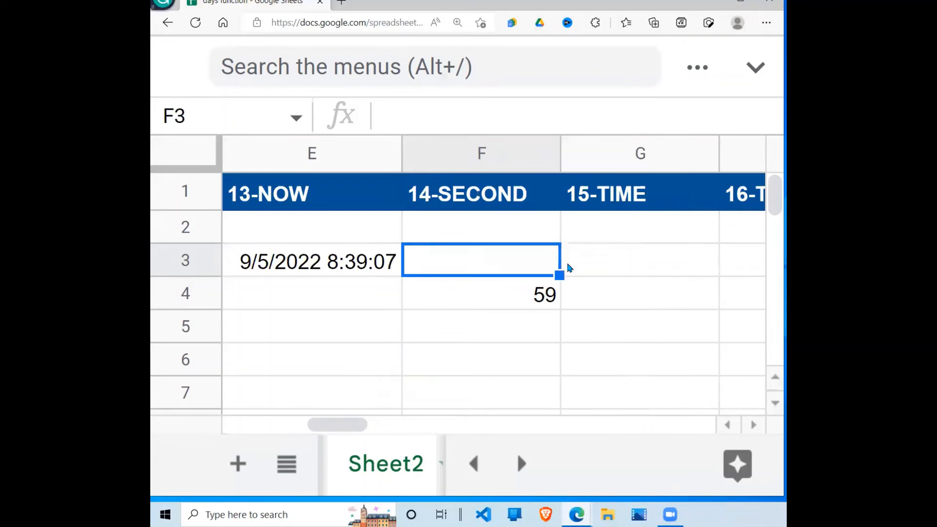
left_click(542, 296)
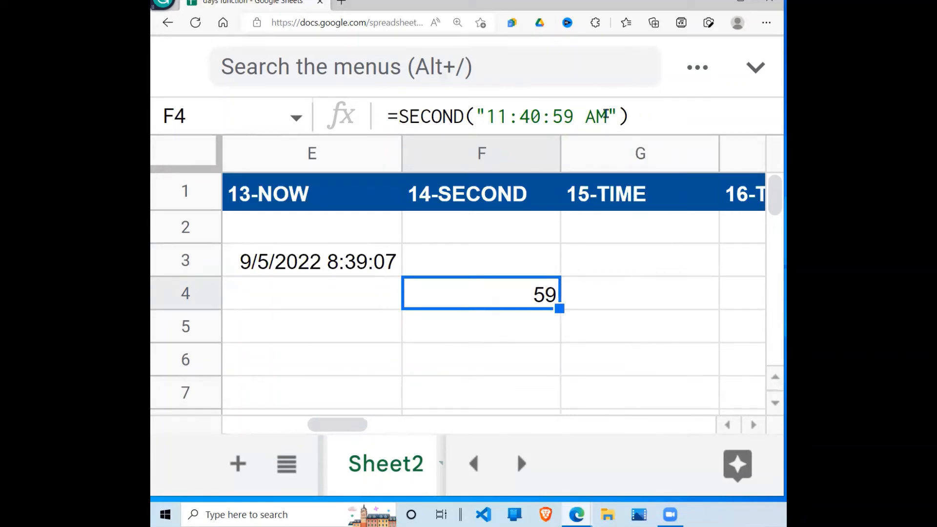
left_click(367, 271)
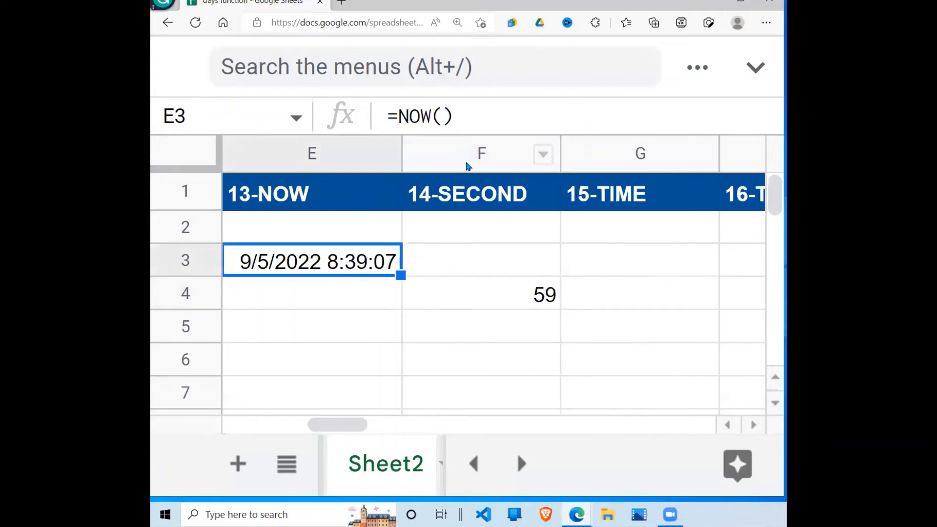
- Enter the formula =SECOND(NOW()) in F3 under the 14-SECOND heading
left_click(438, 270)
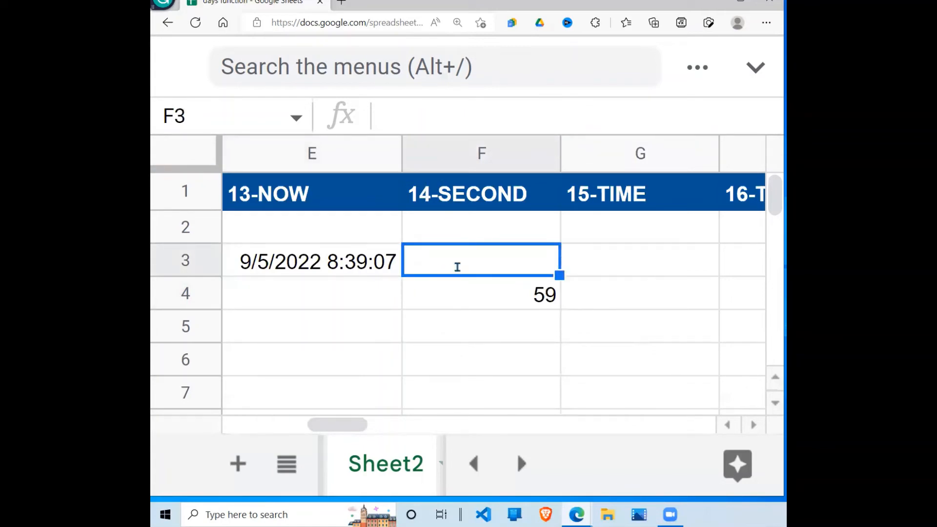
type("=SECOND(")
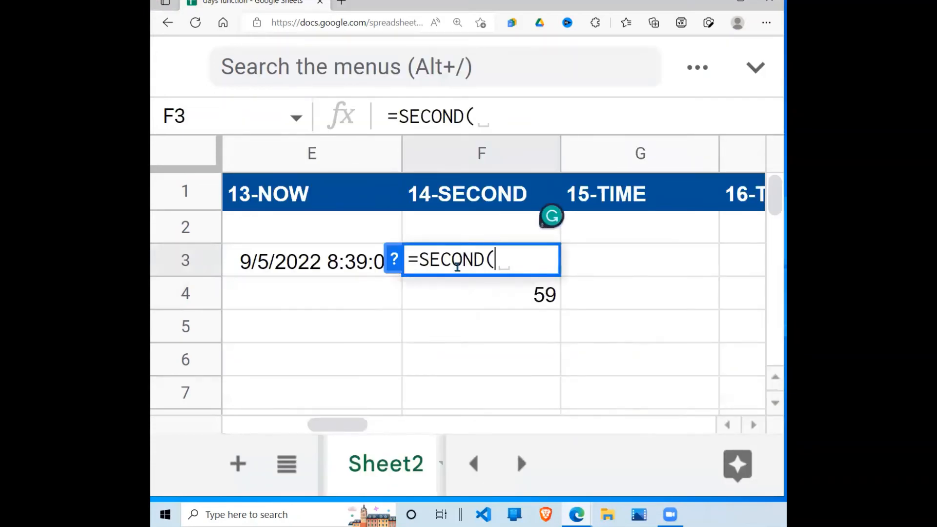
type("NO")
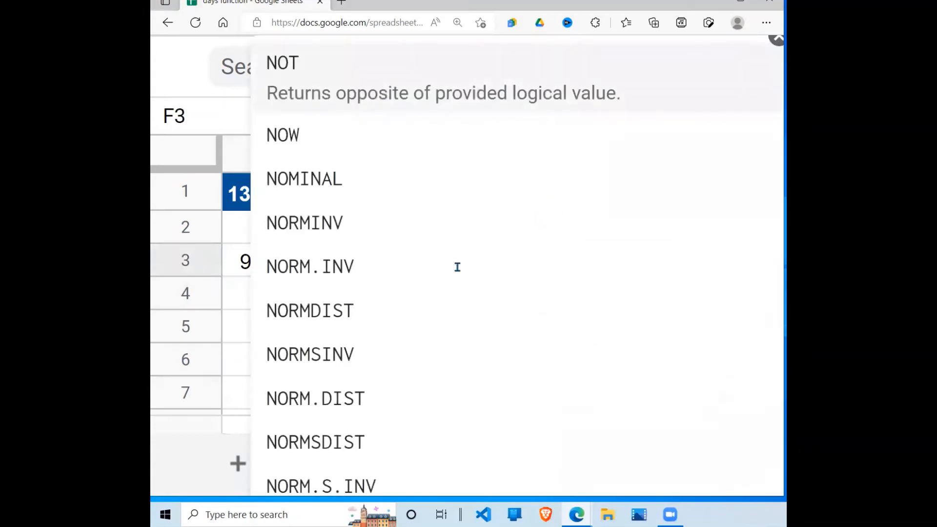
type("W(")
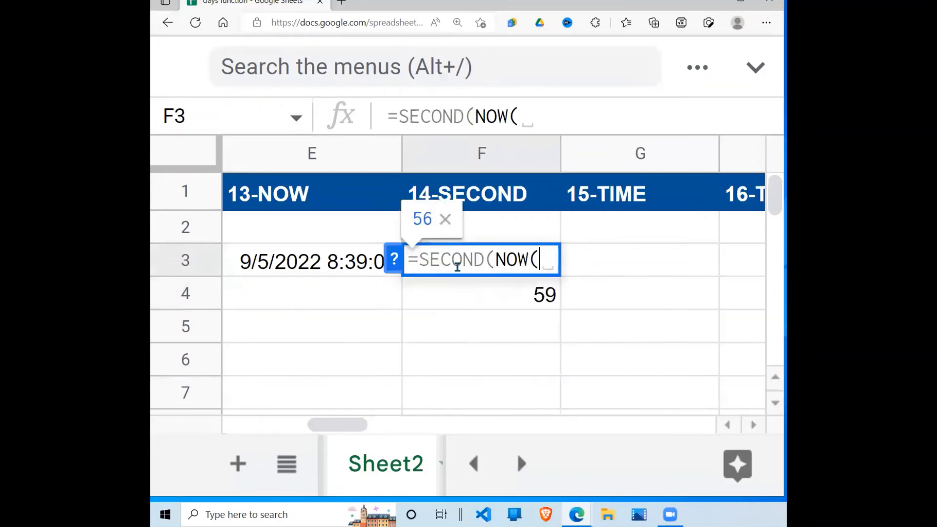
type("))")
key("Return")
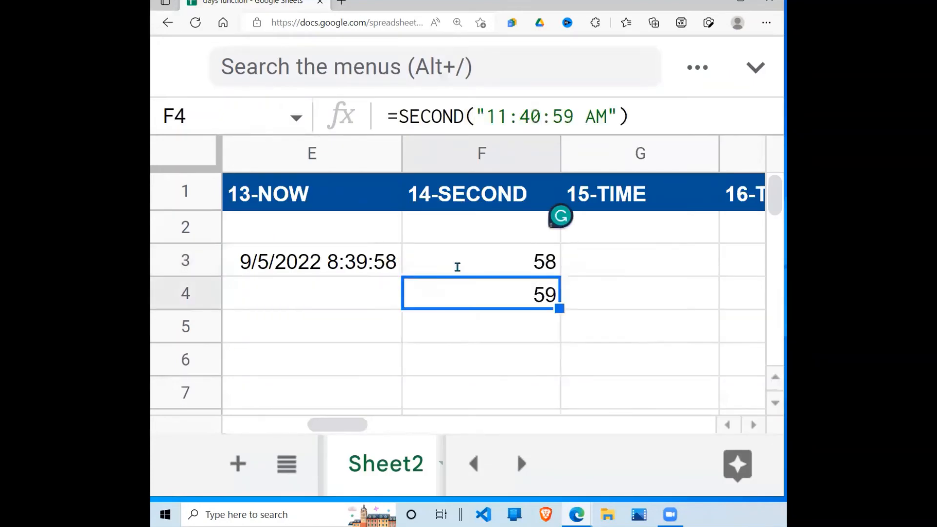
- Compare the seconds extracted in F3 with the current date and time in E3
left_click(532, 268)
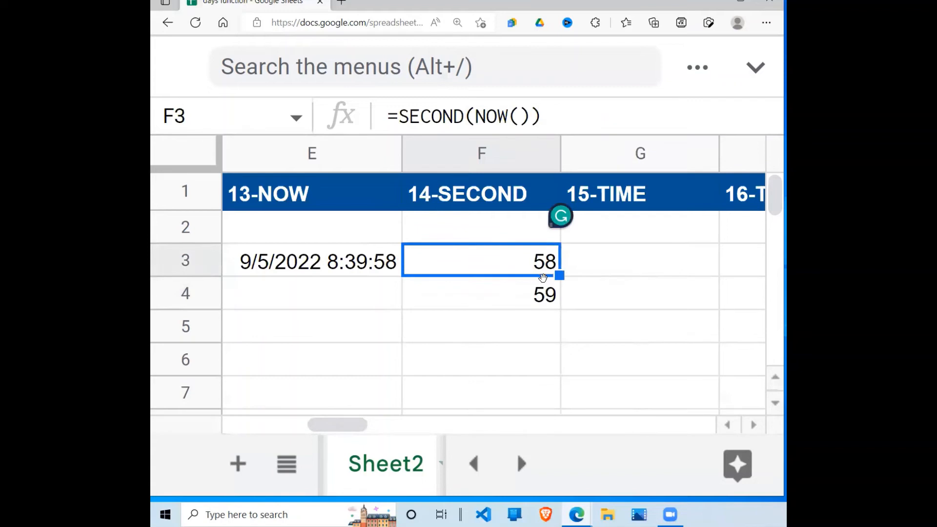
left_click(386, 267)
left_click(490, 267)
left_click(315, 266)
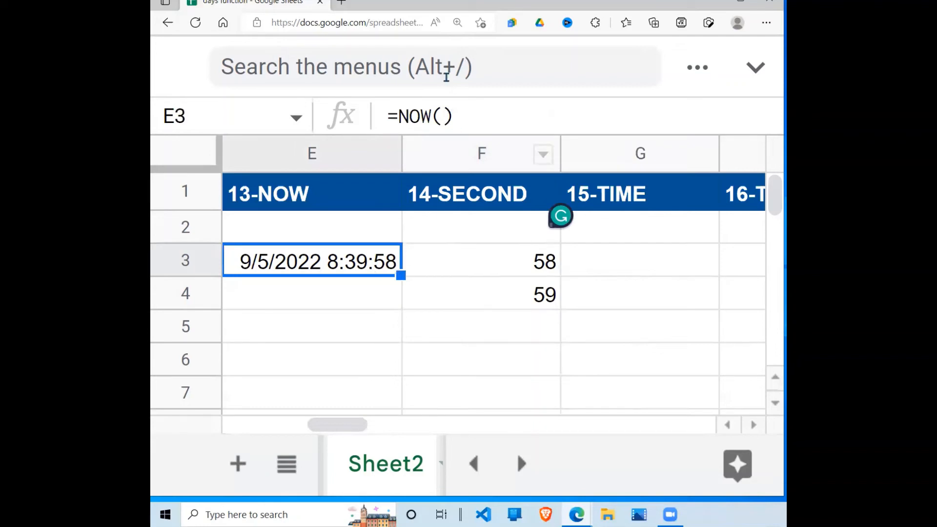
left_click(465, 252)
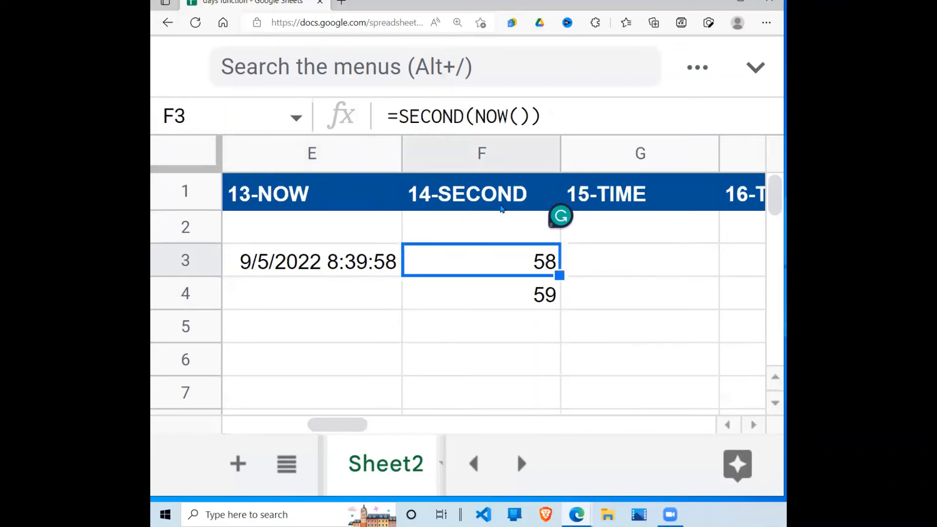
- Try replacing SECOND with MINUTE in the F3 formula, and discard the edit
left_click(463, 119)
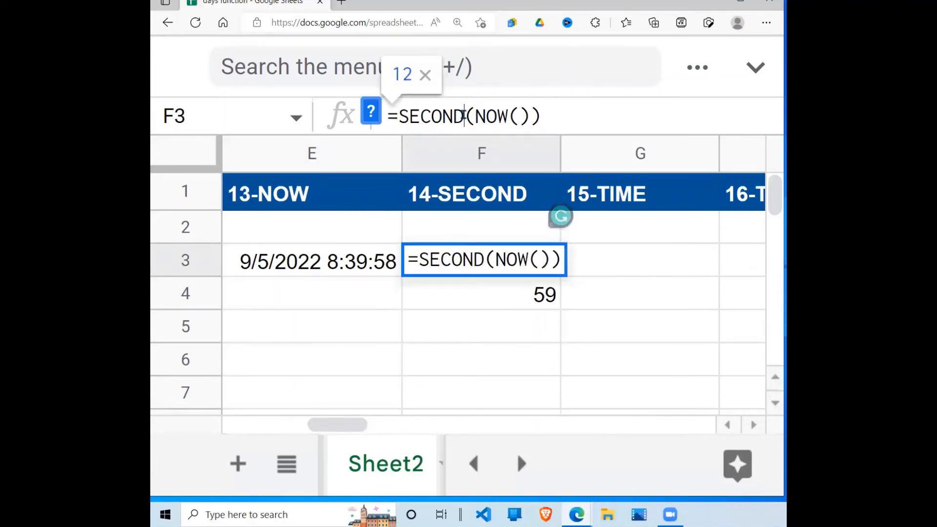
key("BackSpace")
key("BackSpace")
key("BackSpace")
key("BackSpace")
key("BackSpace")
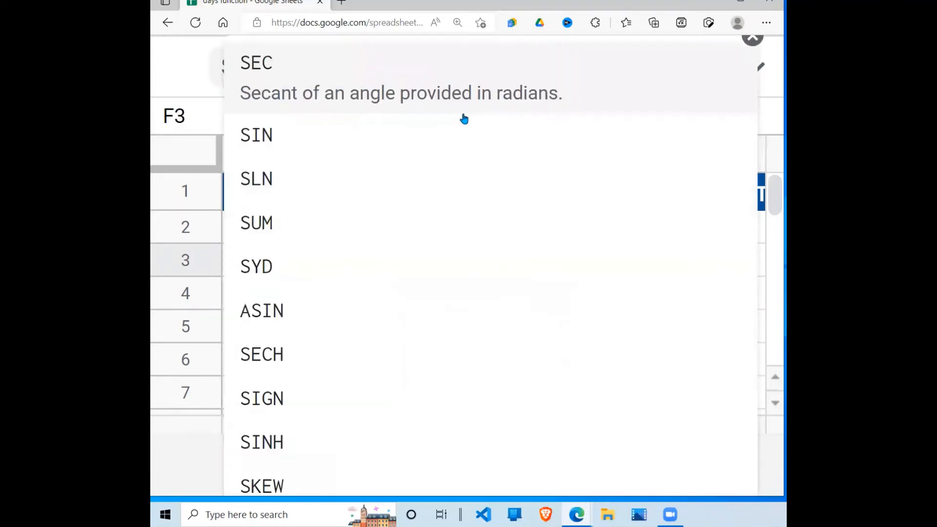
key("BackSpace")
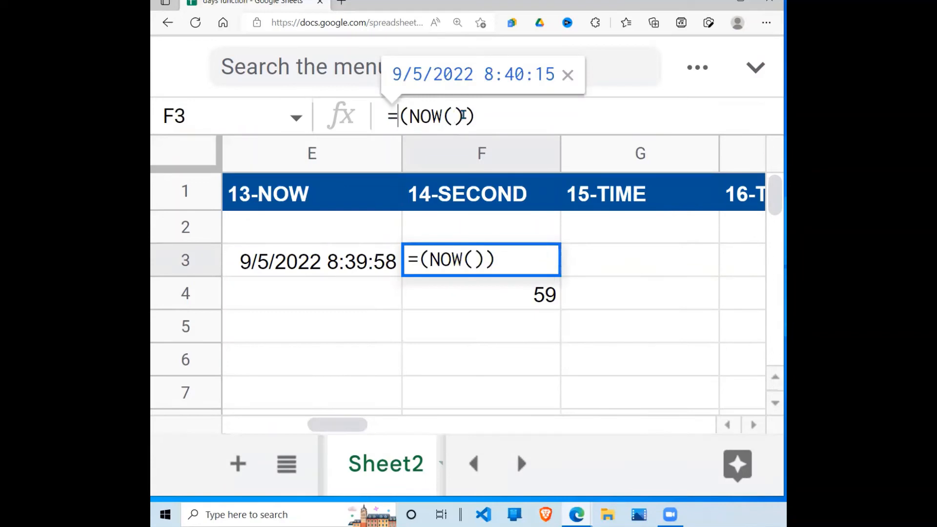
type("MINU")
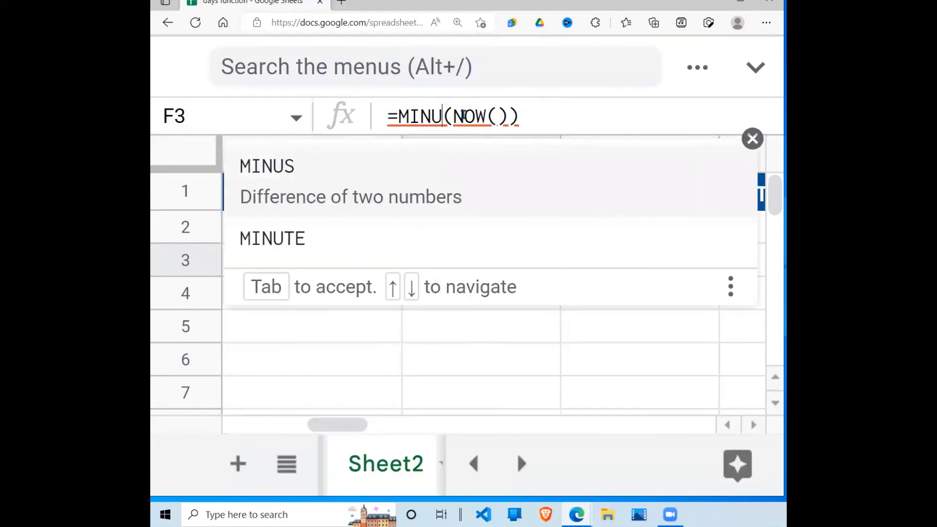
type("TE")
key("Right")
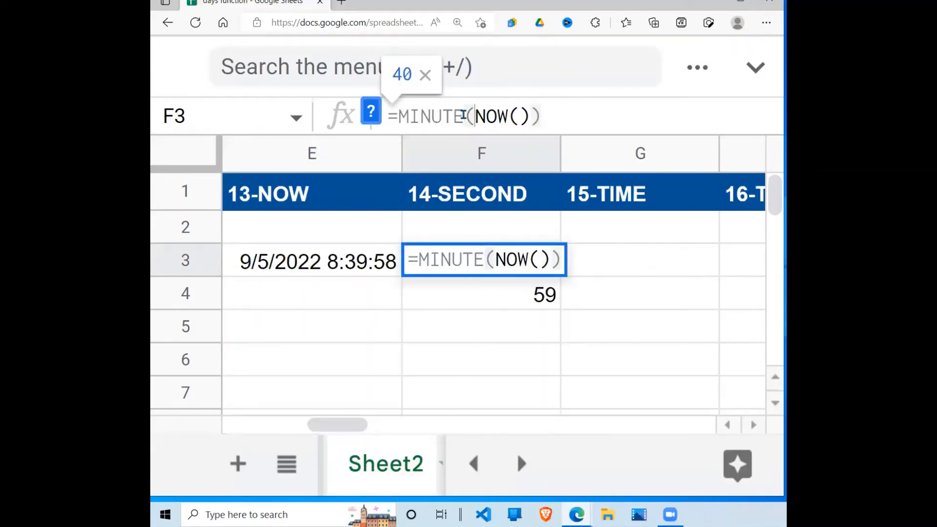
left_click(555, 306)
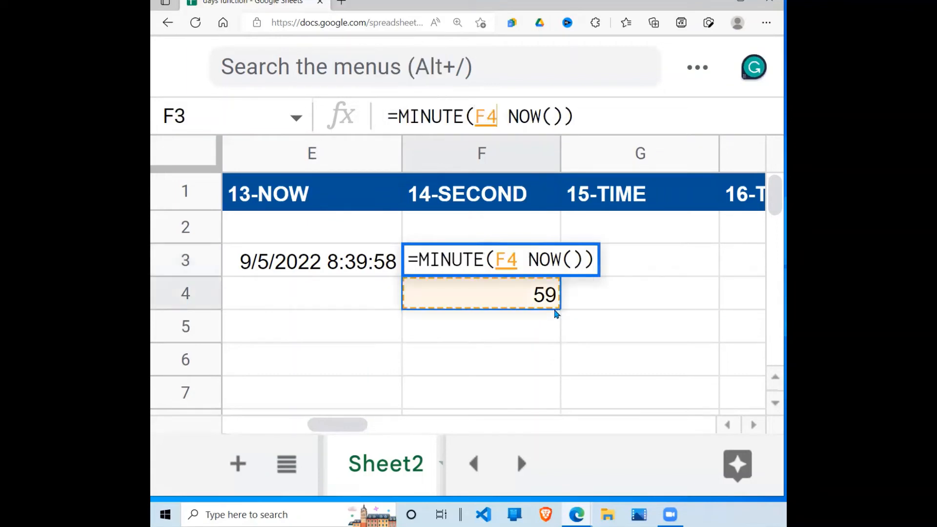
key("Escape")
- Review the two SECOND formulas in F3 and F4, including the live preview of F3
left_click(515, 295)
left_click(540, 266)
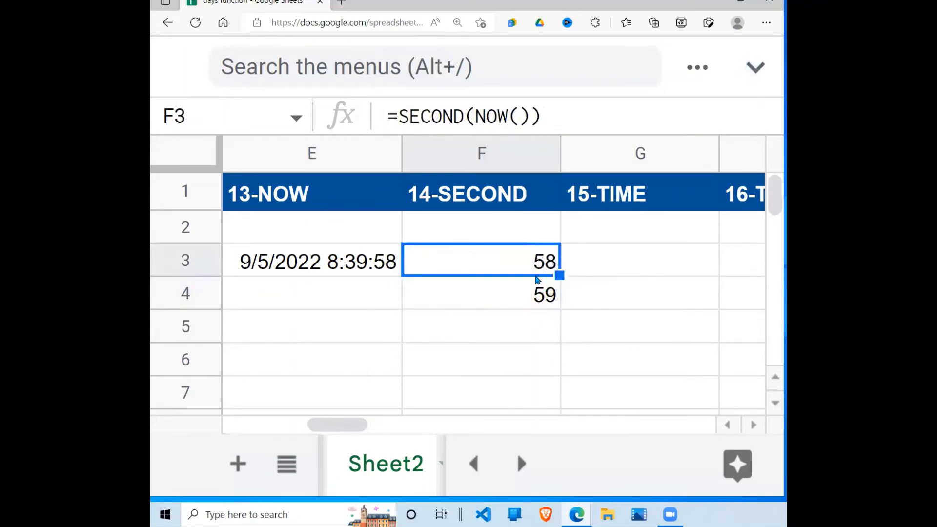
left_click(457, 304)
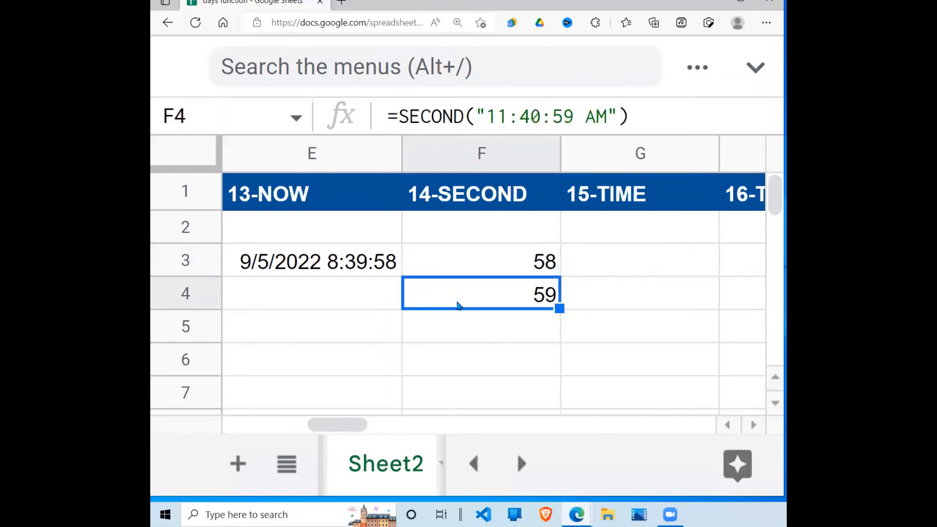
left_click(593, 266)
left_click(531, 265)
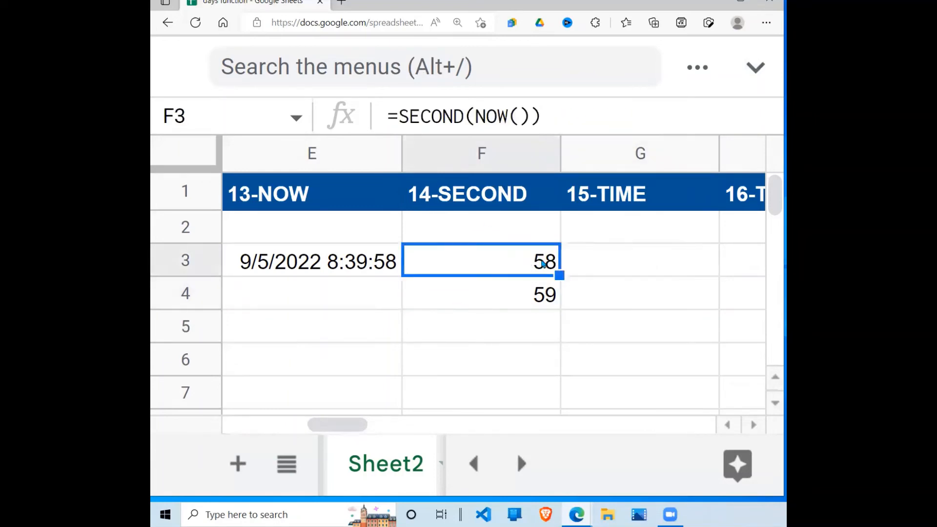
key("Return")
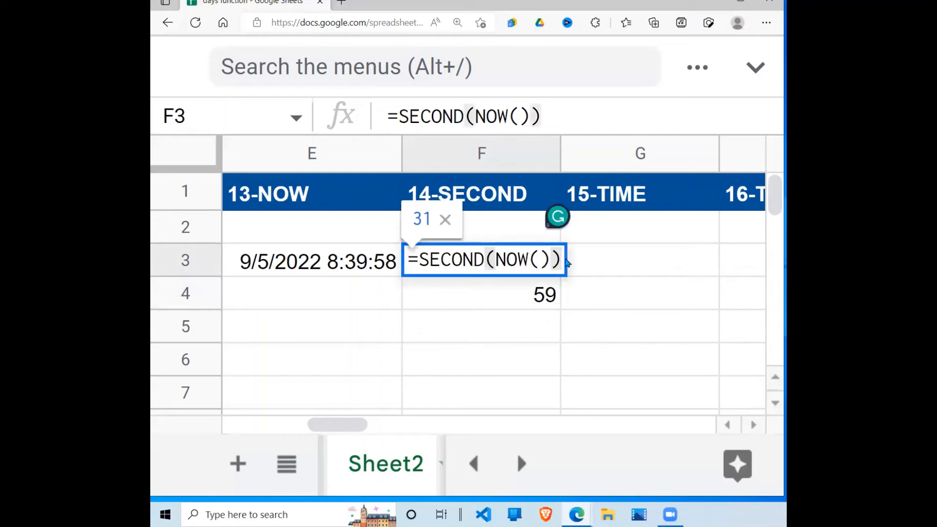
key("Return")
left_click(556, 262)
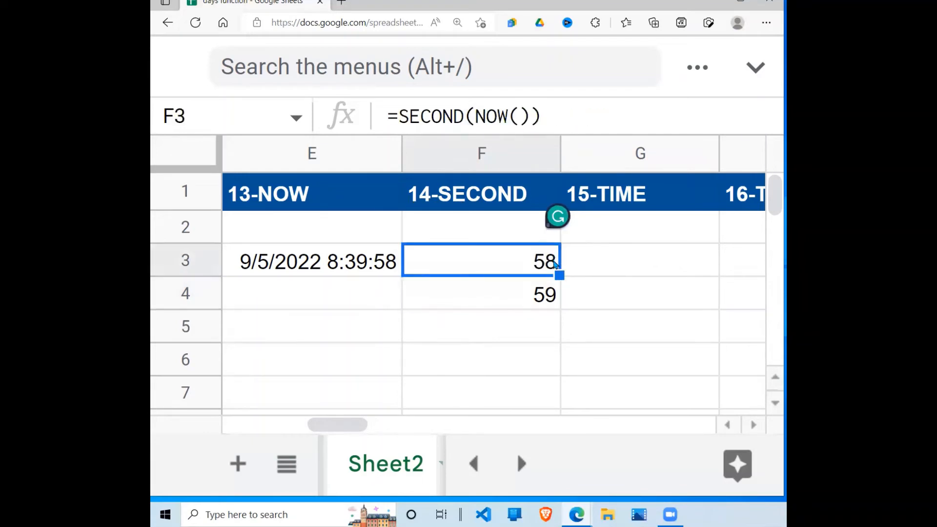
- Change the F3 formula to =MINUTE(NOW()) and compare its result with the date and time in E3
left_click(460, 117)
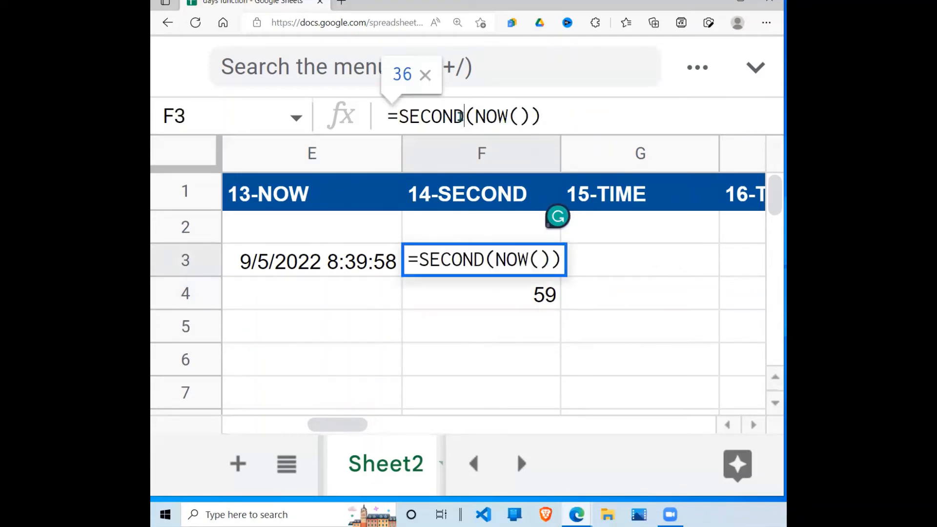
key("BackSpace")
key("BackSpace")
key("BackSpace")
key("BackSpace")
key("BackSpace")
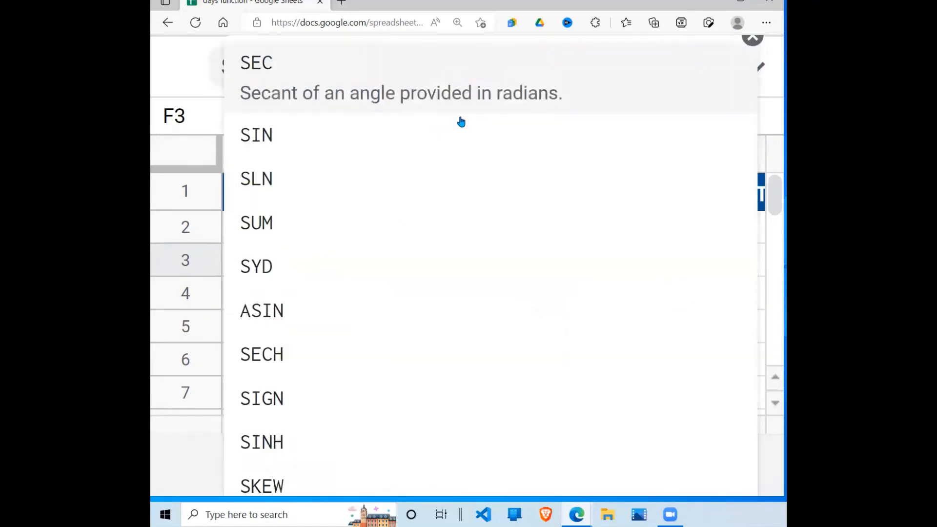
key("BackSpace")
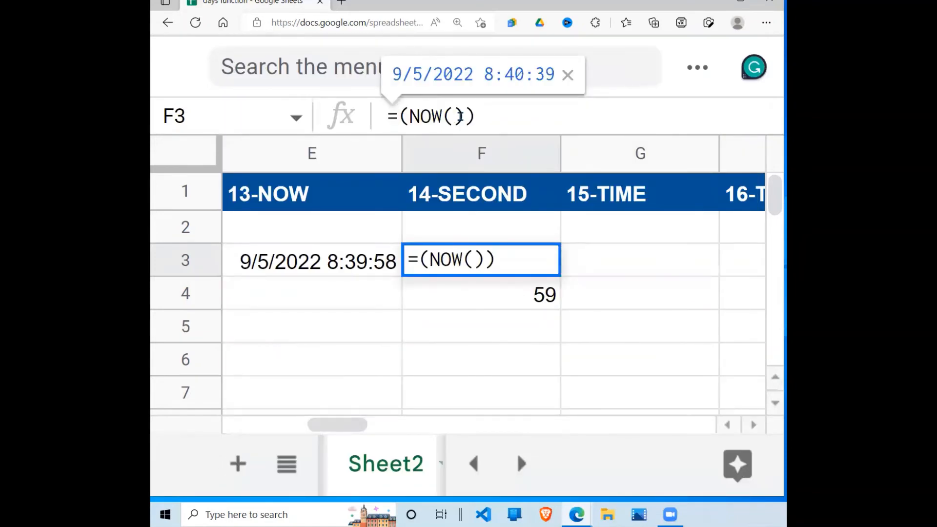
type("MINUTE")
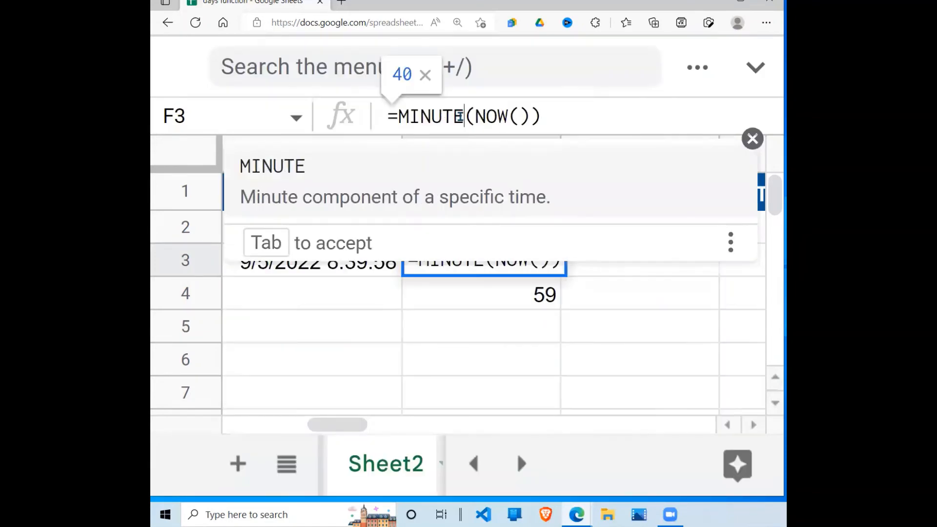
key("Right")
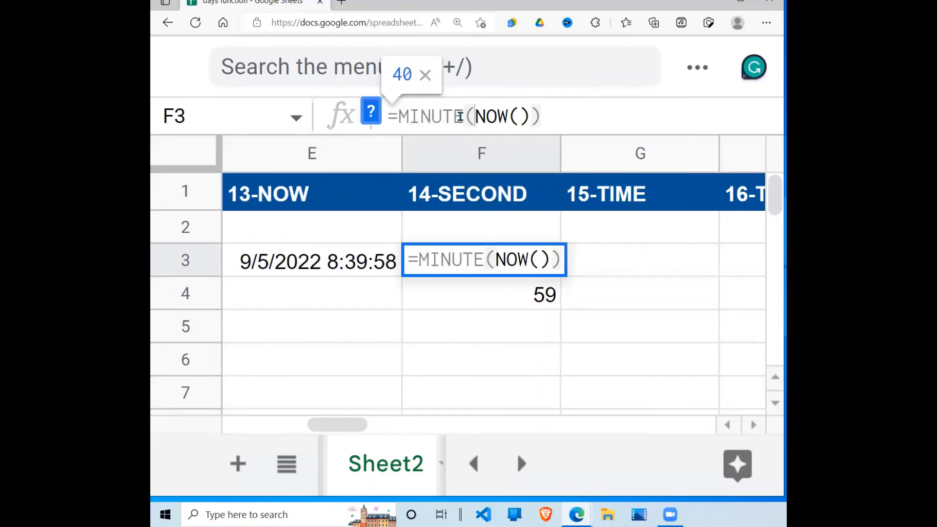
key("Return")
left_click(531, 268)
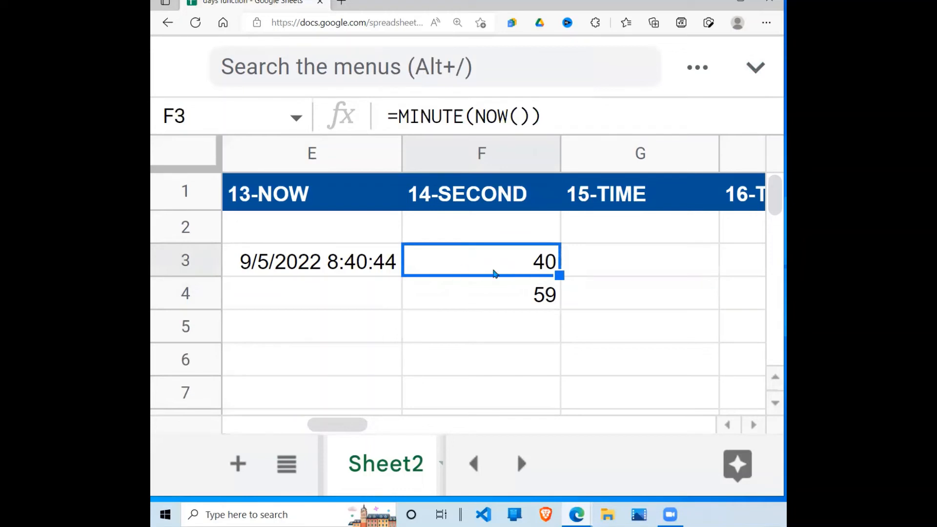
left_click(380, 273)
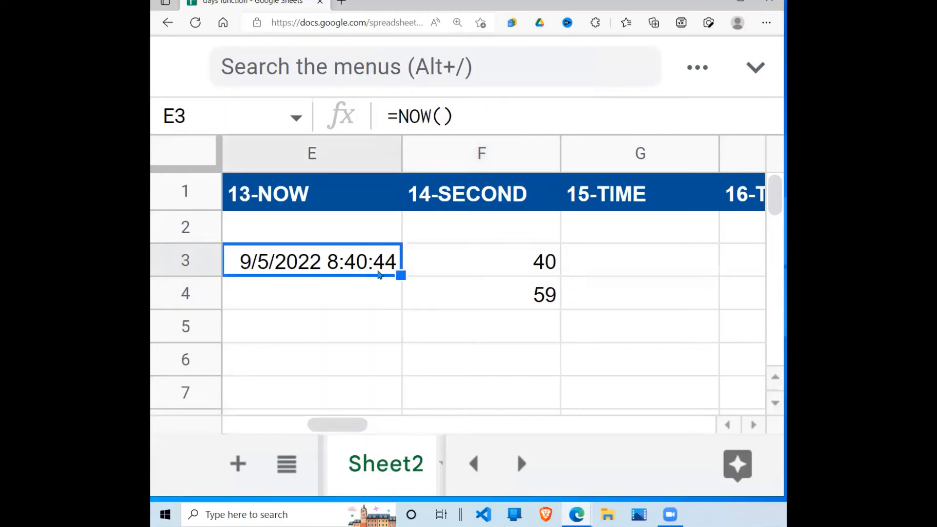
- Replace MINUTE with HOUR in F3 so the formula reads =HOUR(NOW())
left_click(527, 264)
left_click(462, 113)
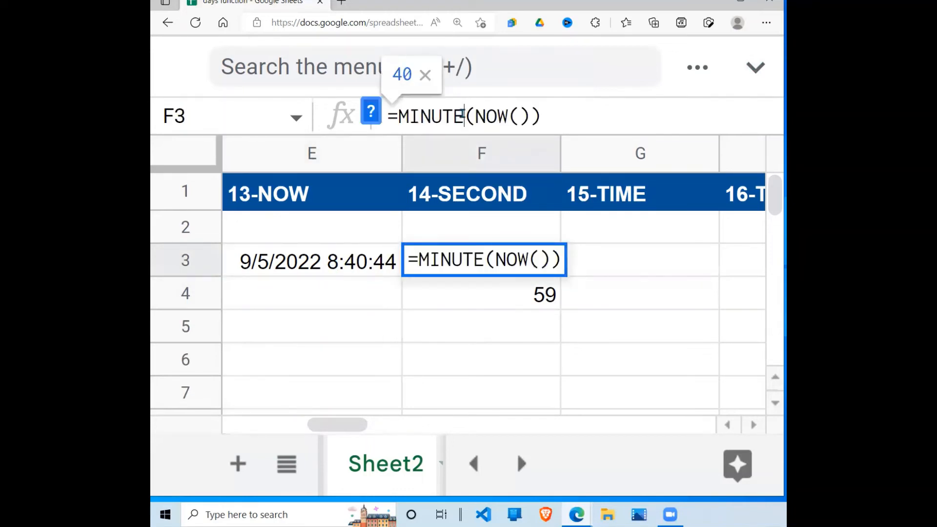
key("BackSpace")
key("BackSpace")
key("BackSpace")
key("BackSpace")
key("BackSpace")
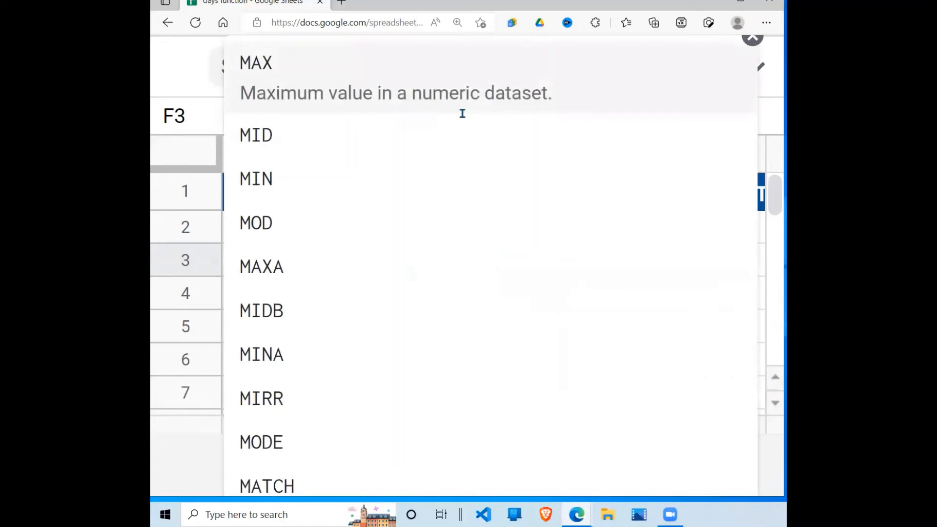
key("BackSpace")
type("HOU")
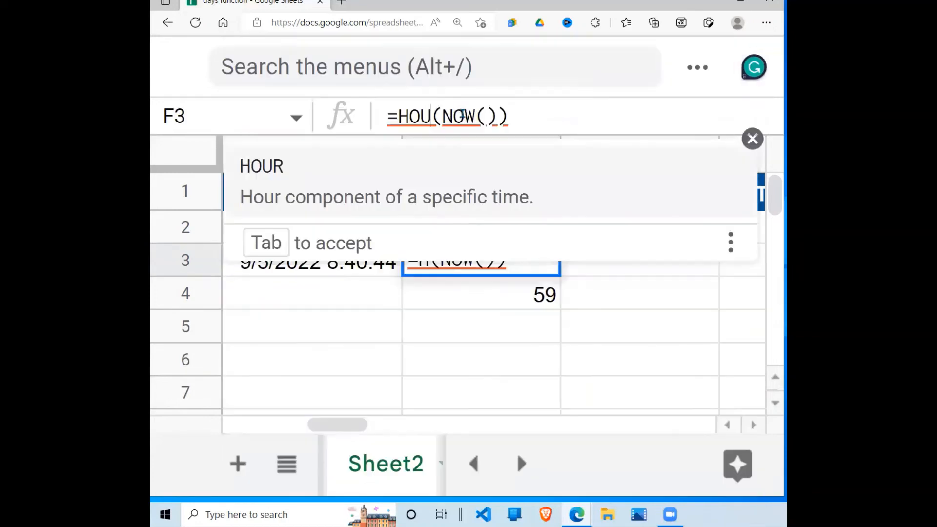
type("R")
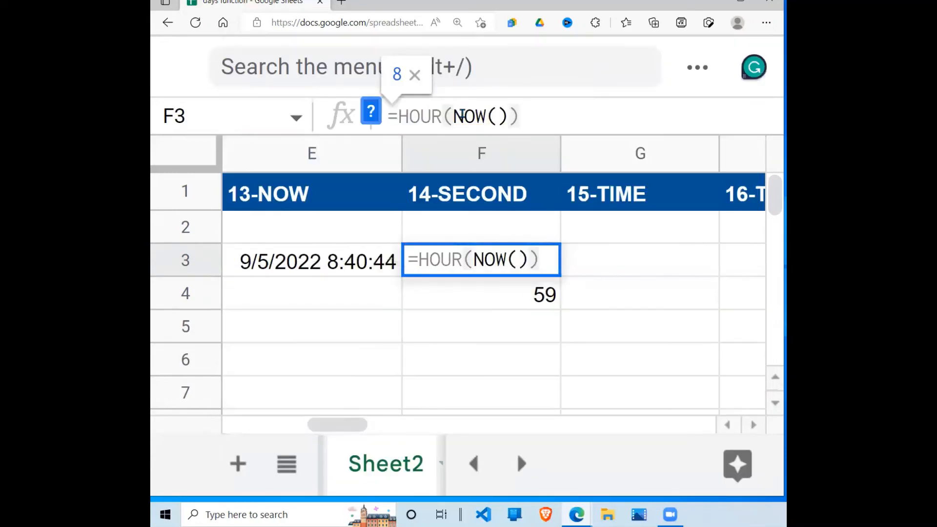
key("Return")
left_click(521, 262)
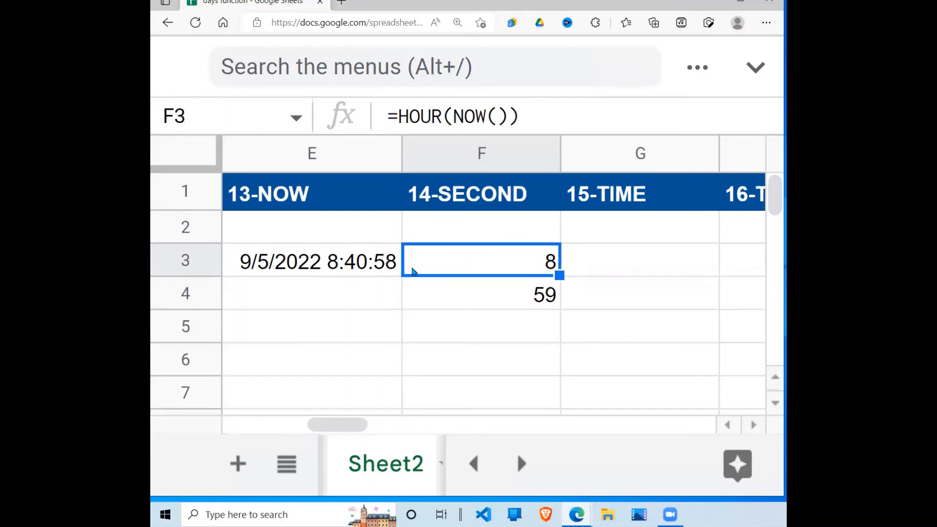
- Enter the formula =TIME(6,30,45) in G3 under the 15-TIME heading
left_click(637, 267)
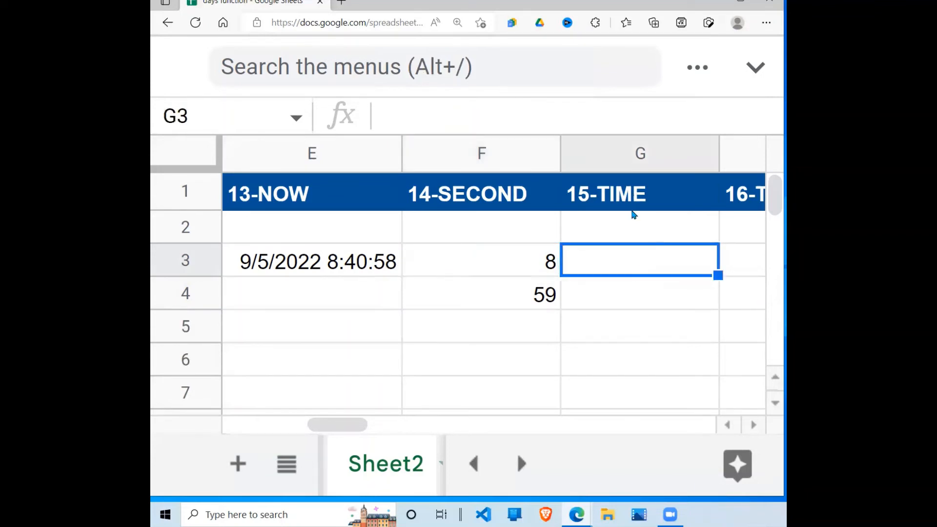
type("=TIME")
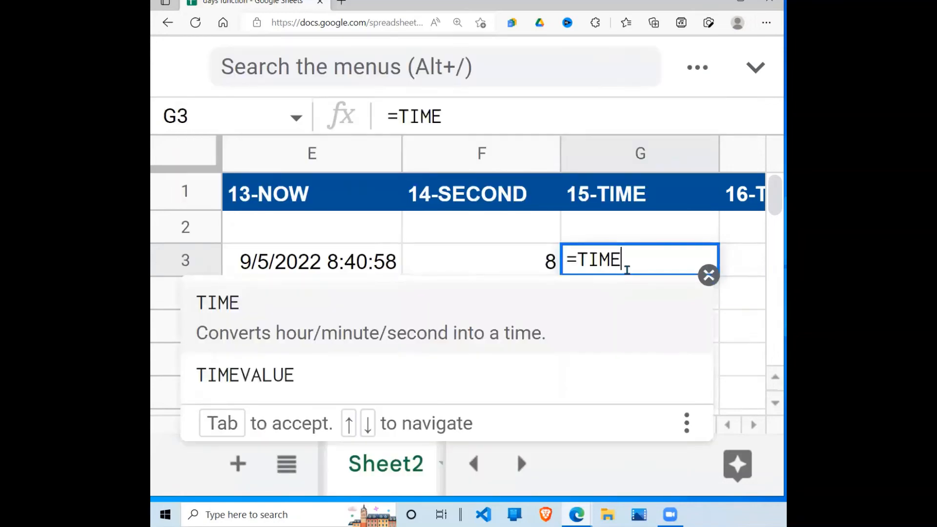
type("(6")
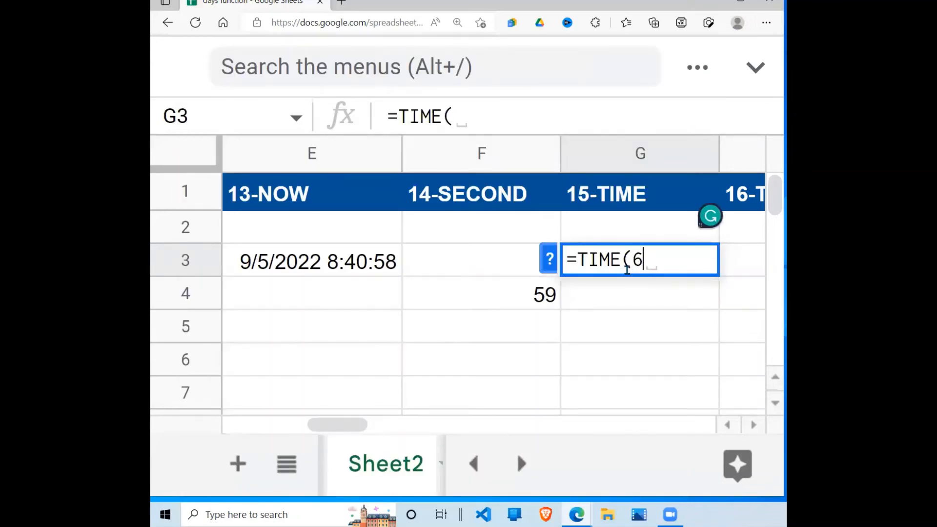
type(",30,")
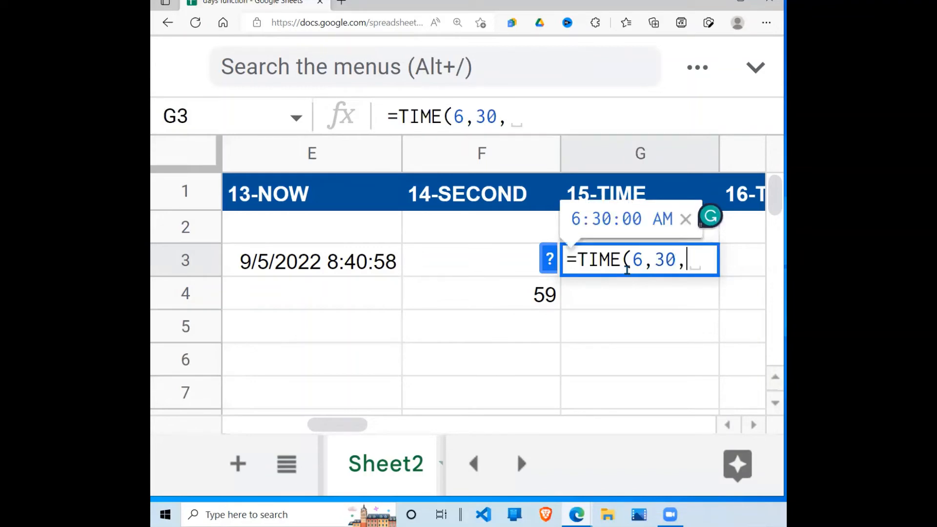
type("45)")
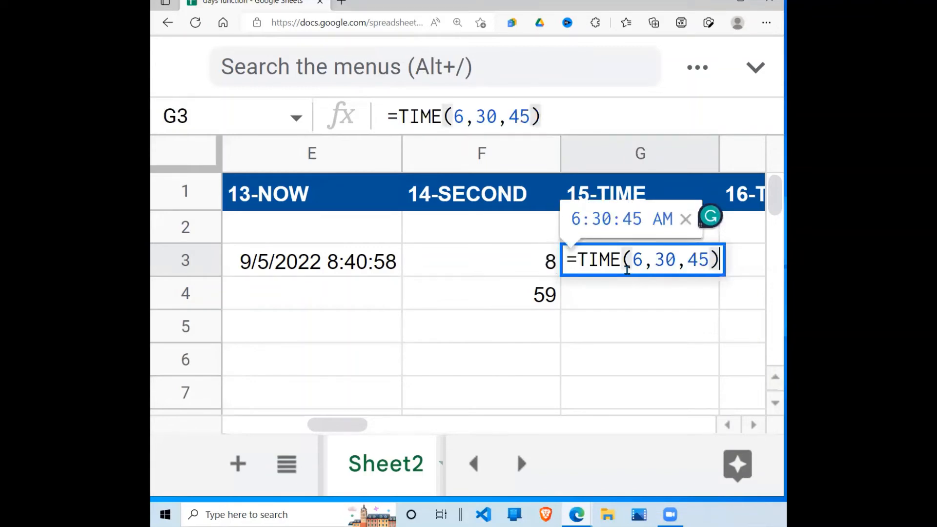
key("Return")
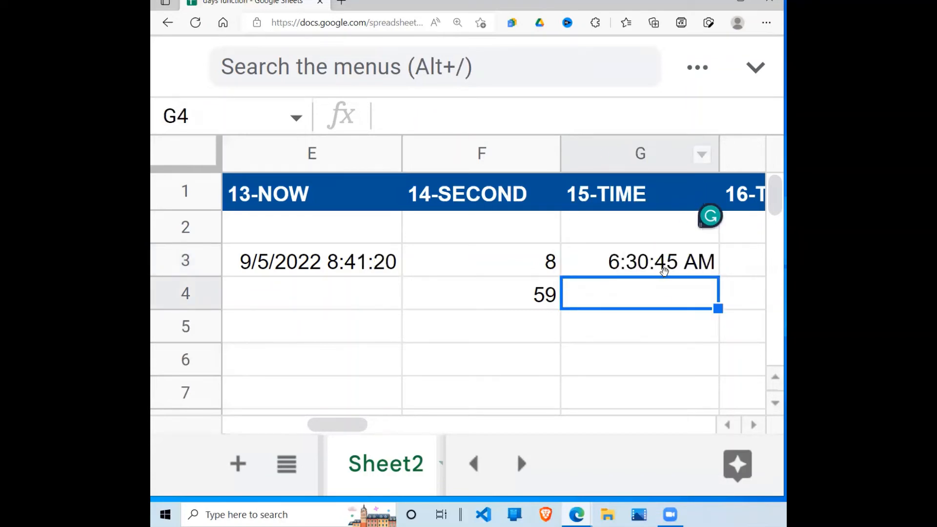
left_click(676, 270)
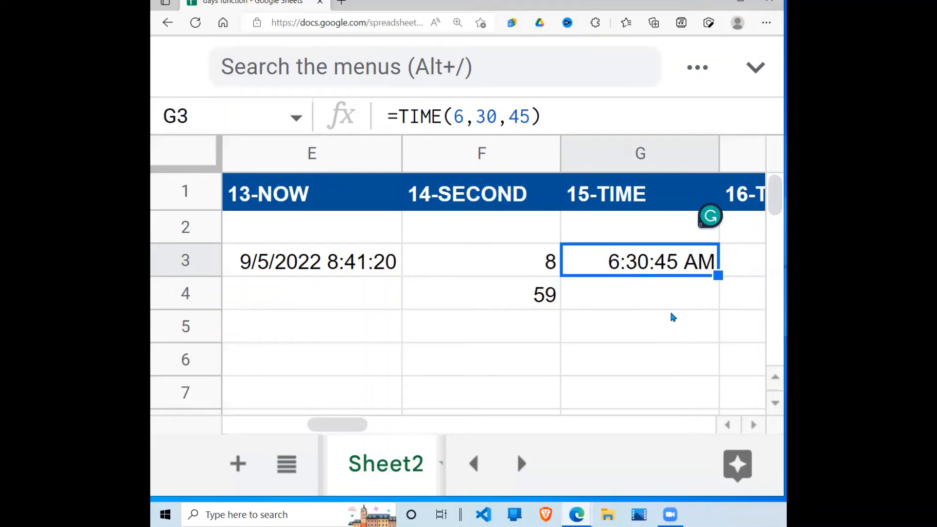
- Begin a TIMEVALUE formula in H3 and copy the example TIMEVALUE("8:20:00 PM") from the function's help
key("Right")
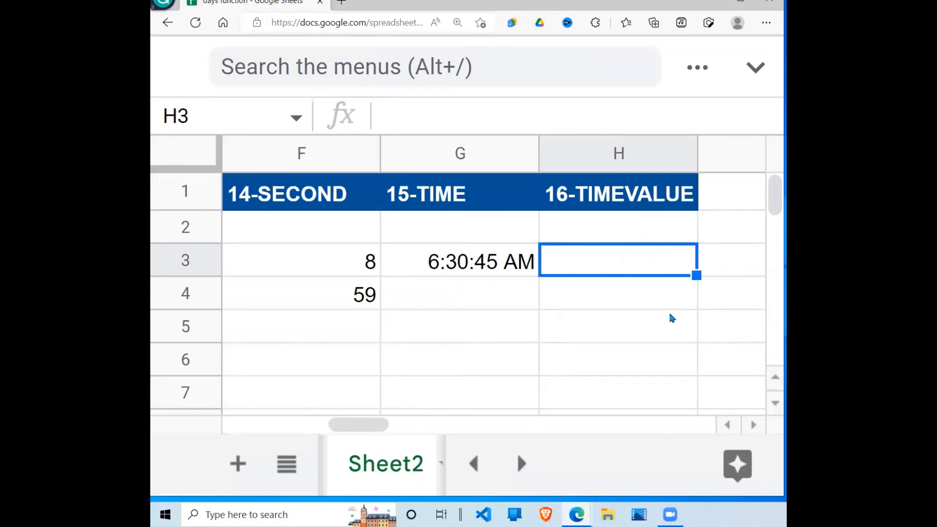
type("=TIME")
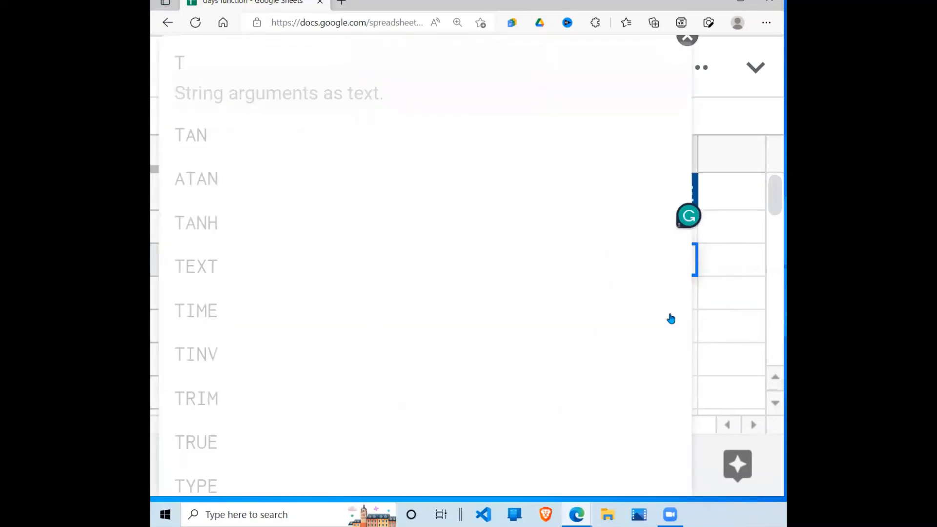
type("VA")
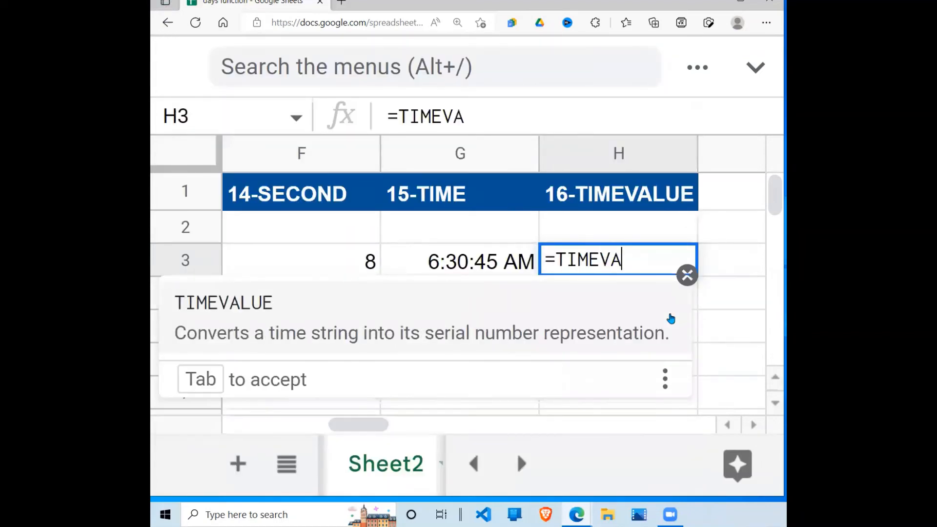
type("LUE(")
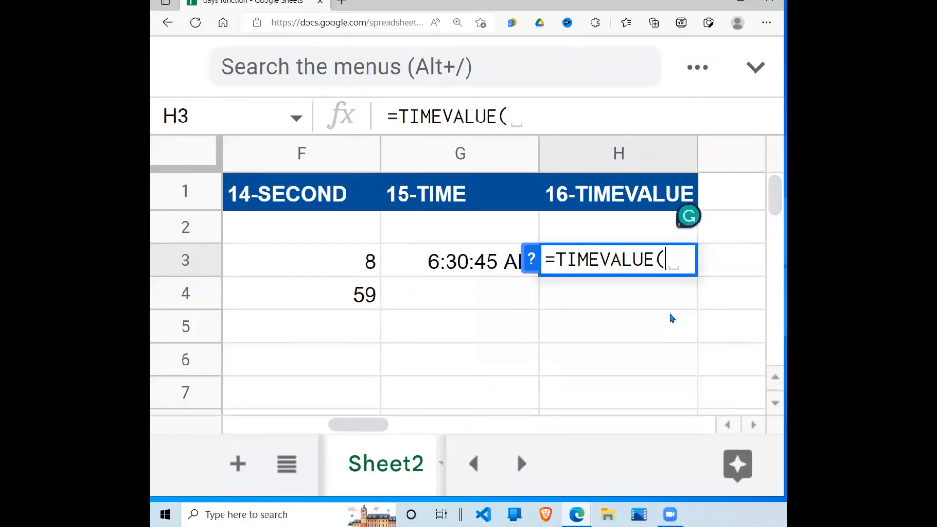
left_click(535, 271)
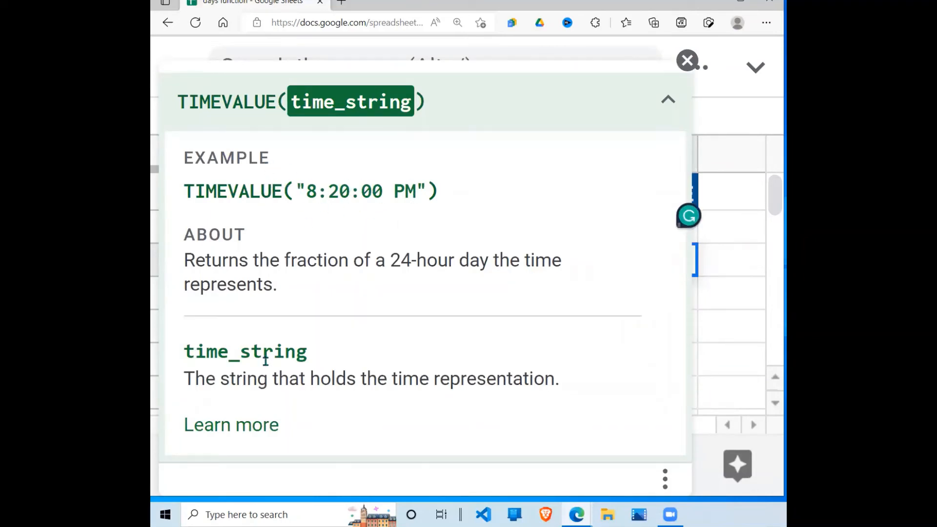
left_click_drag(452, 191, 172, 210)
key("ctrl+c")
left_click(171, 209)
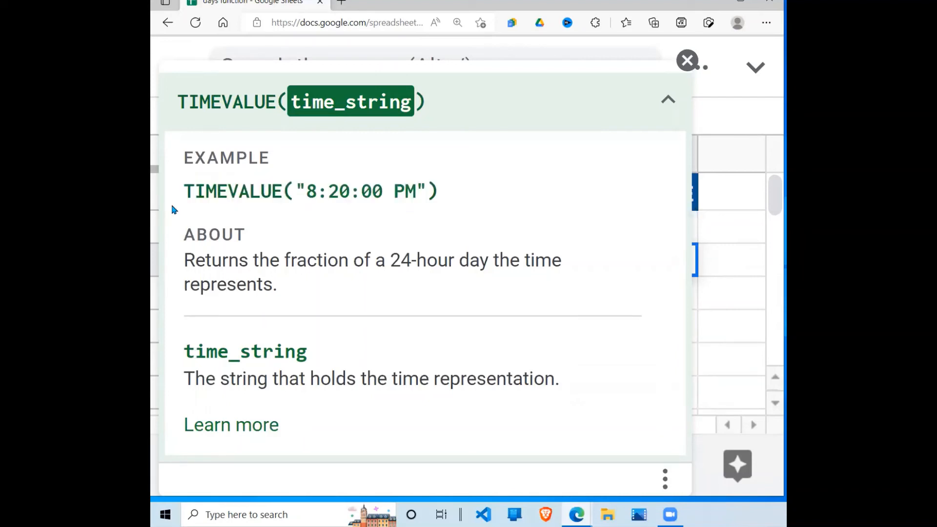
left_click(687, 61)
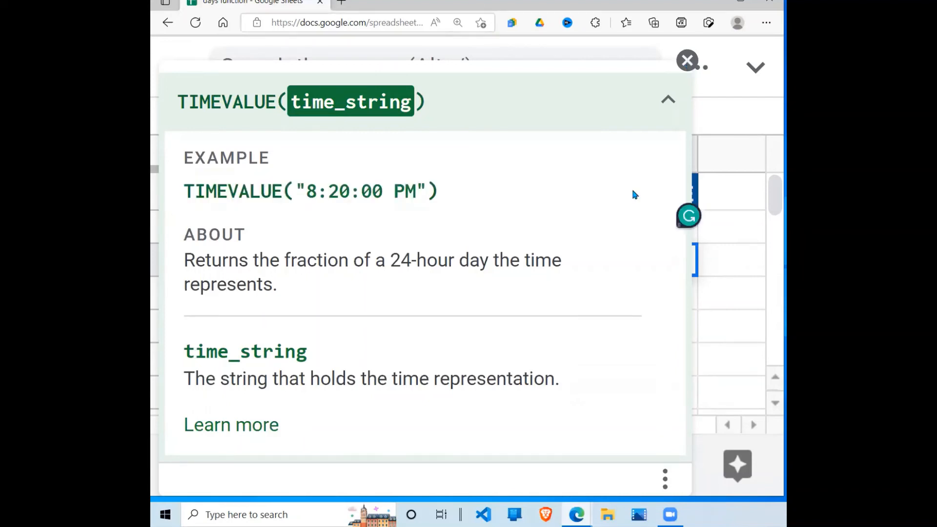
- Replace the partial entry in H3 with the copied example as =TIMEVALUE("8:20:00 PM") and review the formula
key("BackSpace")
key("BackSpace")
key("BackSpace")
key("BackSpace")
key("BackSpace")
key("BackSpace")
key("BackSpace")
key("BackSpace")
key("BackSpace")
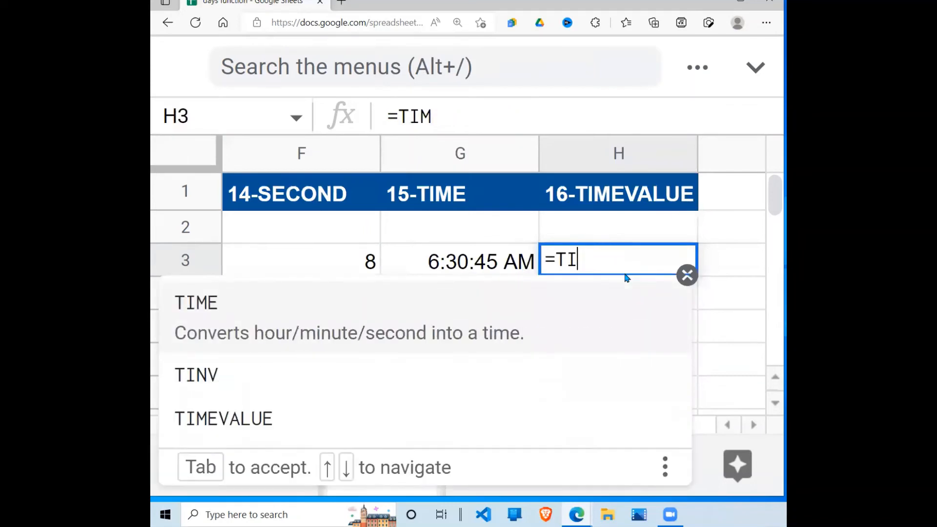
key("BackSpace")
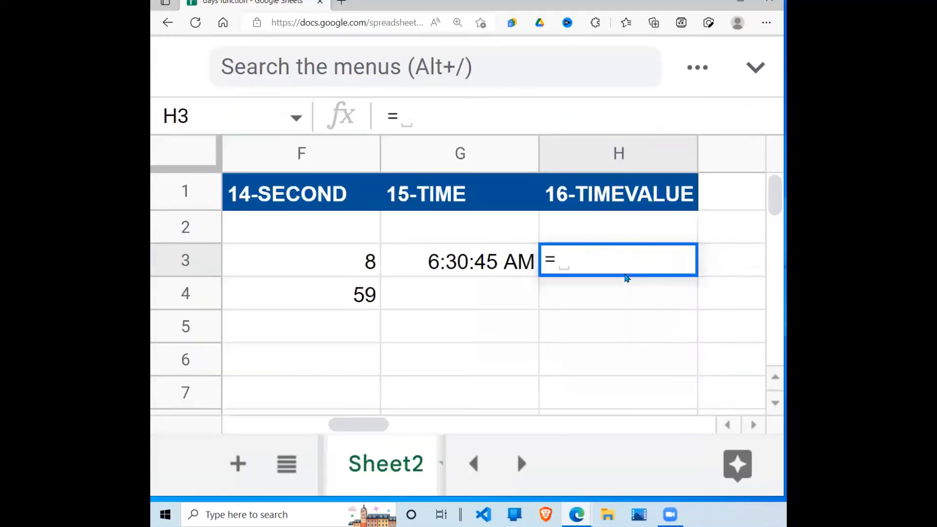
key("ctrl+v")
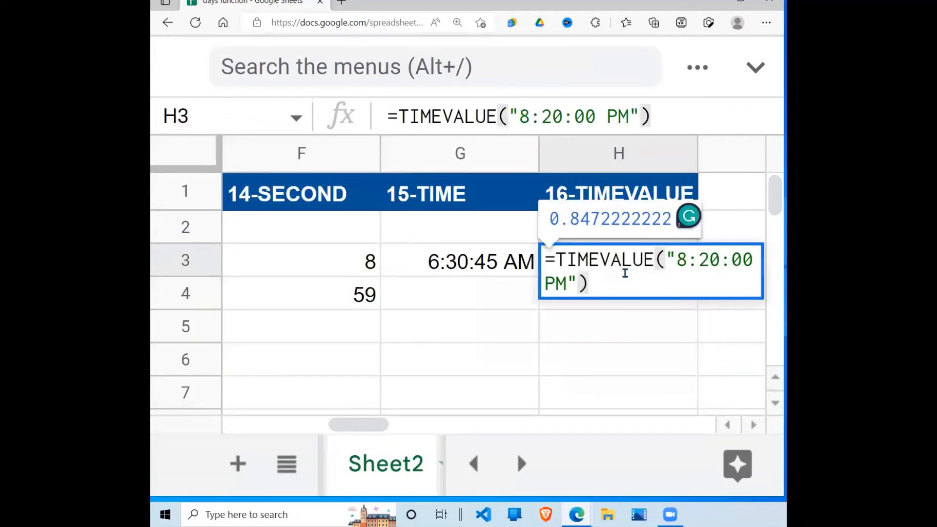
key("Return")
left_click(665, 266)
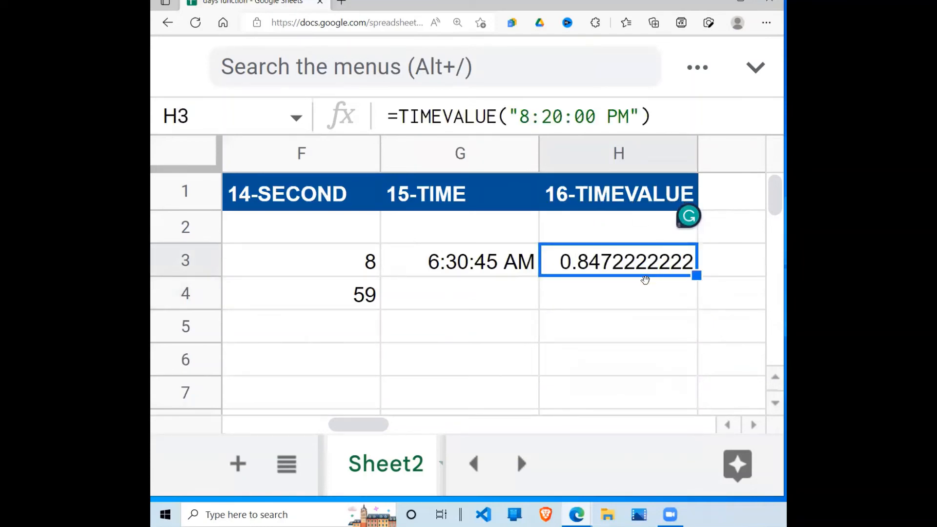
left_click(657, 116)
left_click_drag(658, 116, 396, 117)
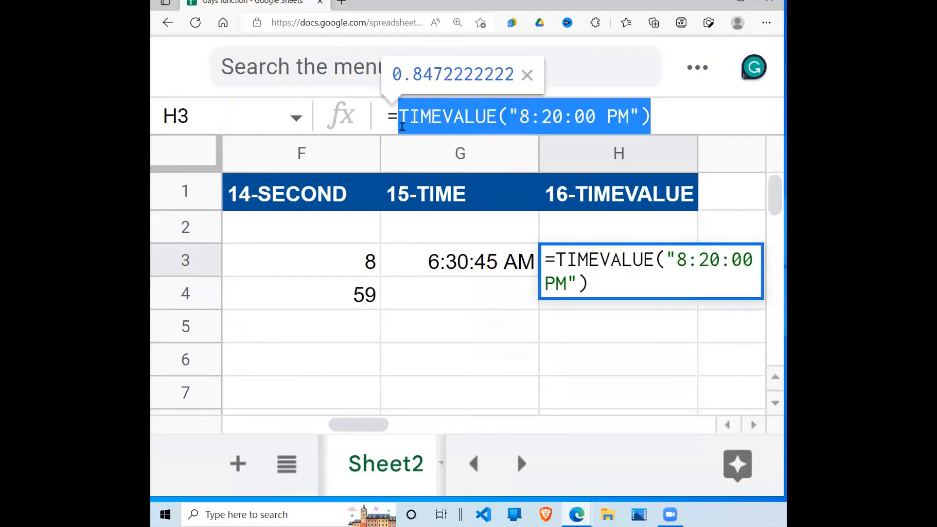
left_click(583, 327)
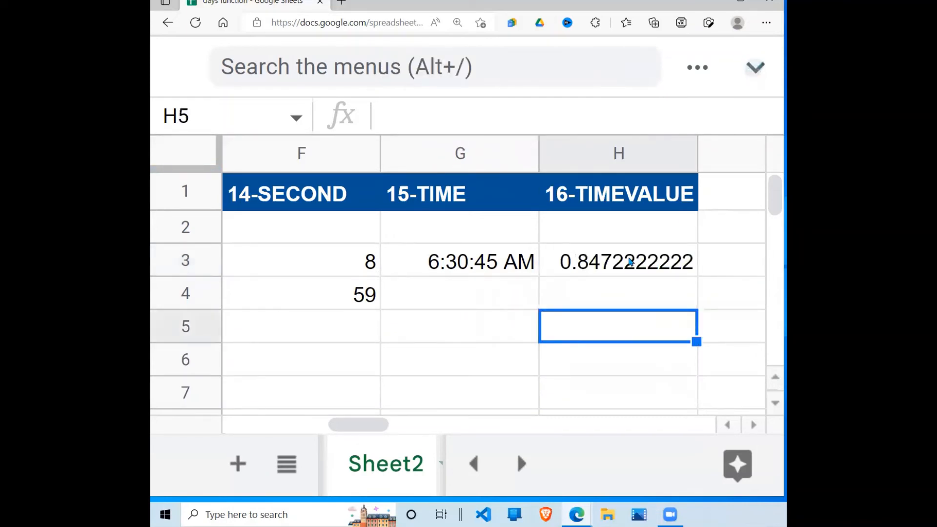
key("Up")
key("Up")
- Open Sheet3 and select cell A2 under the 17-TODAY heading
left_click(476, 468)
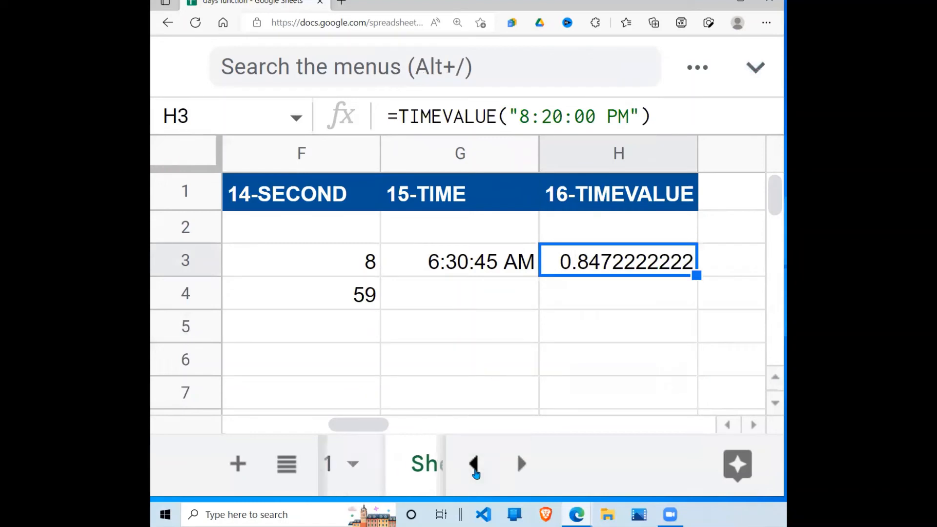
left_click(518, 464)
left_click(518, 464)
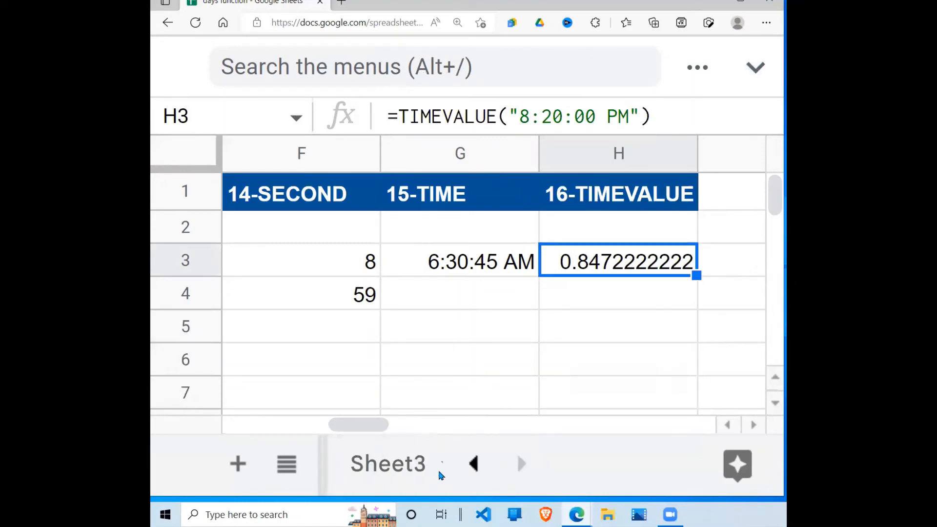
left_click(387, 473)
left_click(481, 326)
left_click(317, 240)
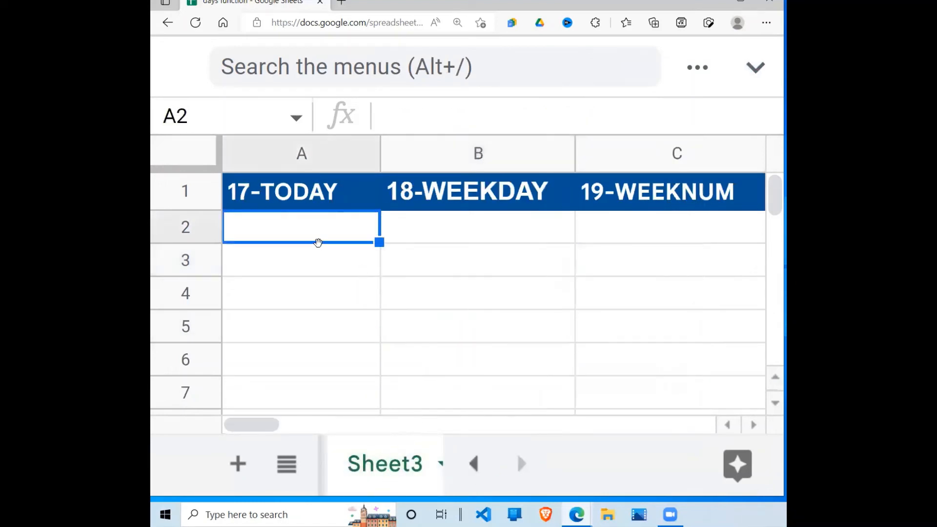
- Enter the formula =TODAY() in A3, consulting the function's help along the way, and review the cell
left_click(299, 276)
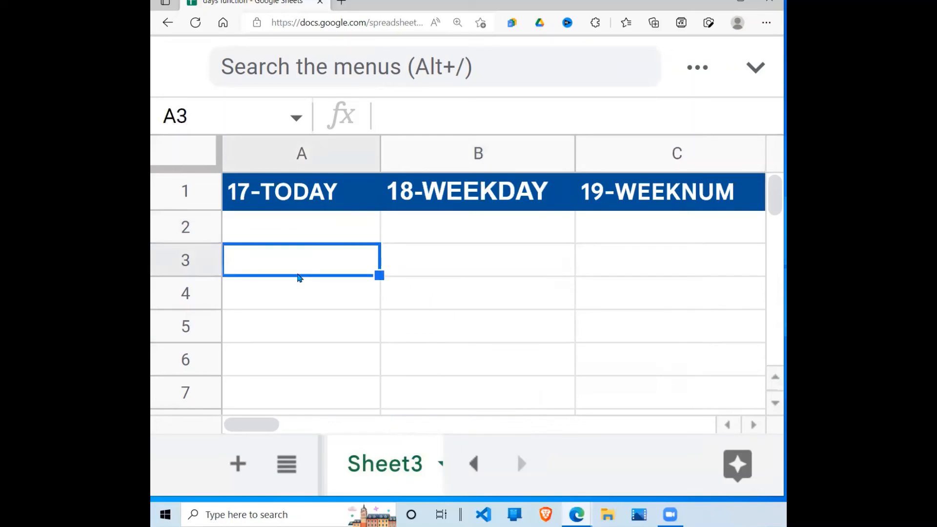
type("=TO")
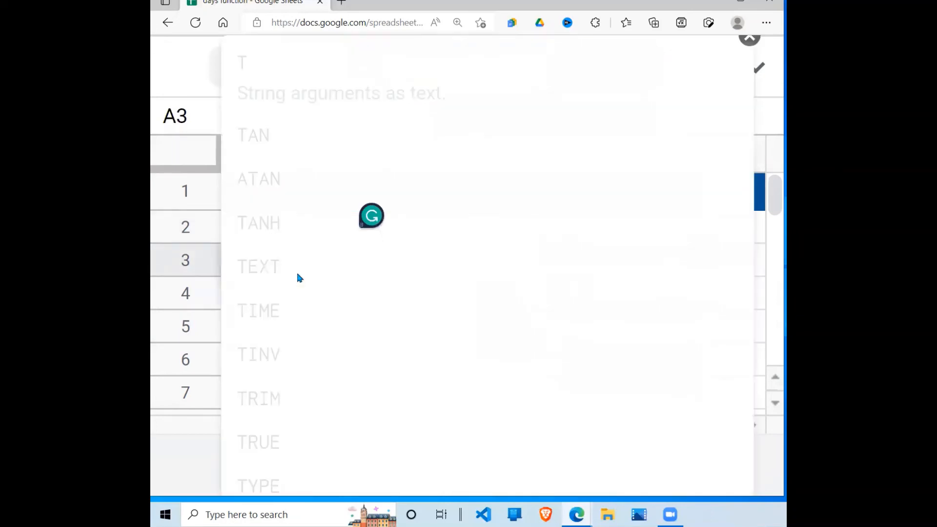
type("DAY(")
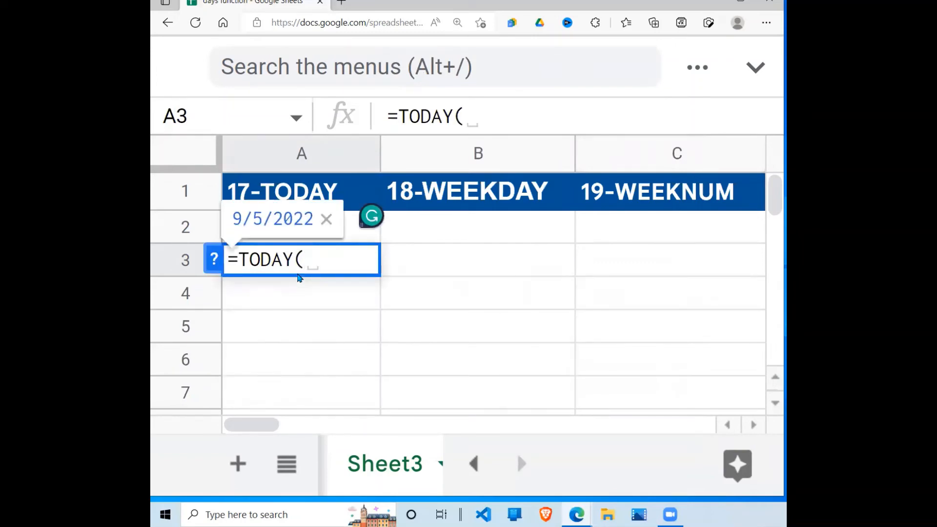
left_click(214, 259)
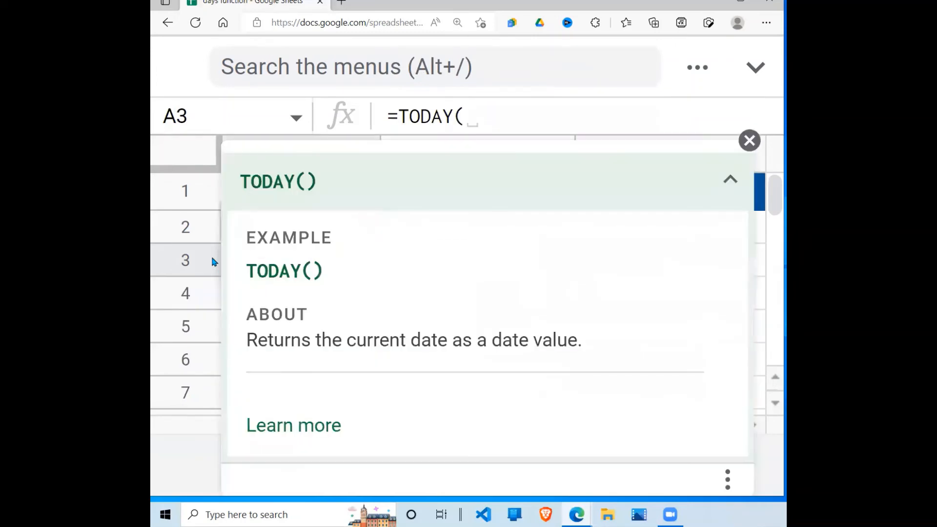
left_click(481, 112)
type(")")
key("Return")
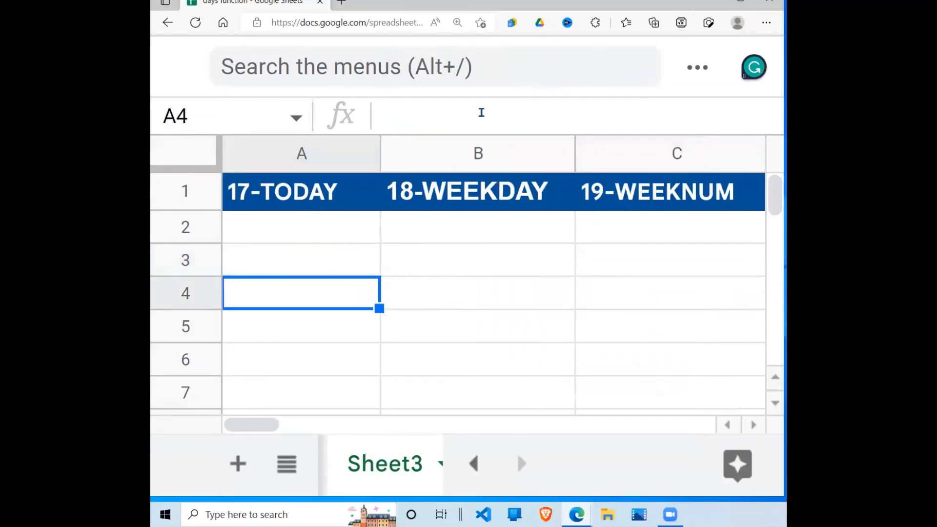
left_click(350, 262)
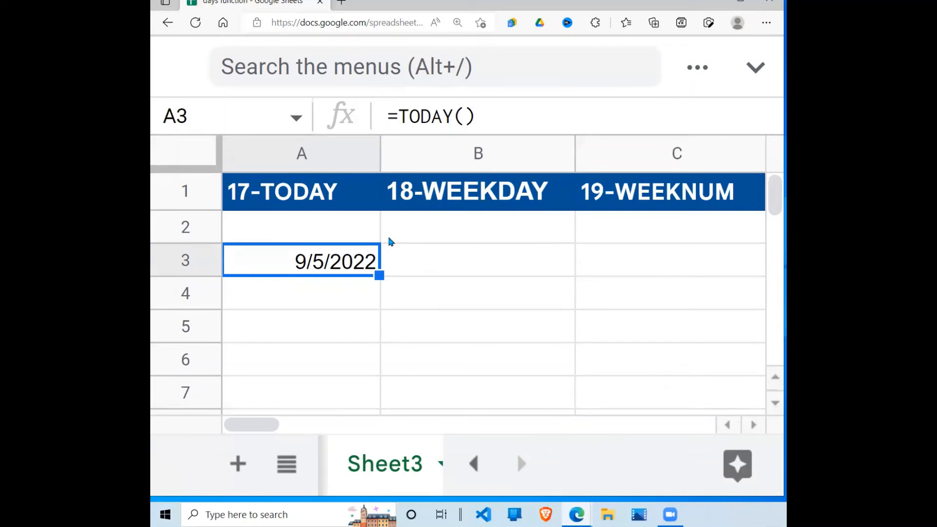
- Enter the formula =NOW() in A6 for comparison with TODAY and select the cell
left_click(313, 356)
type("=")
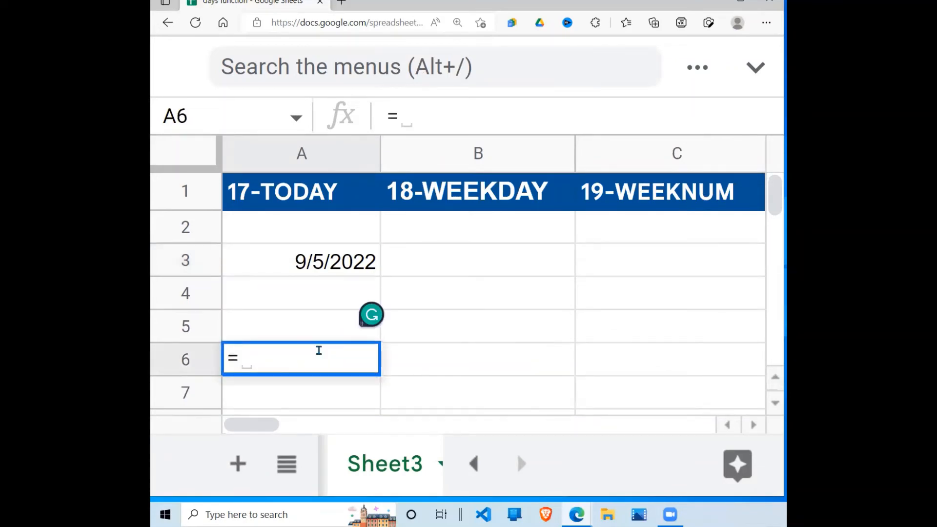
type("NOW(")
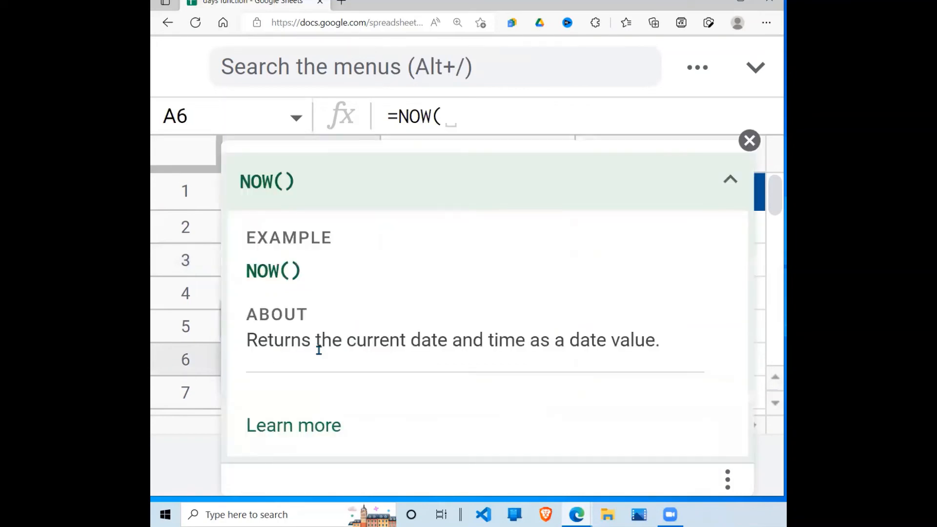
type(")")
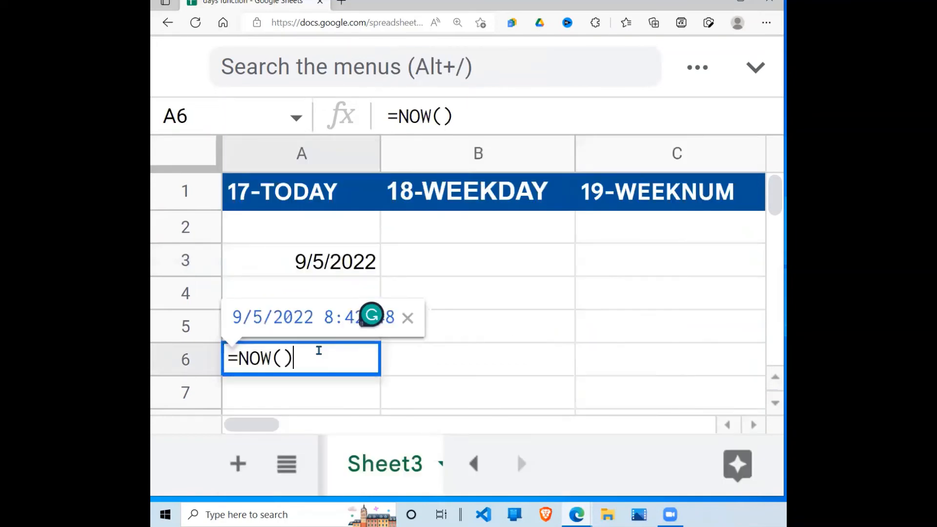
key("Return")
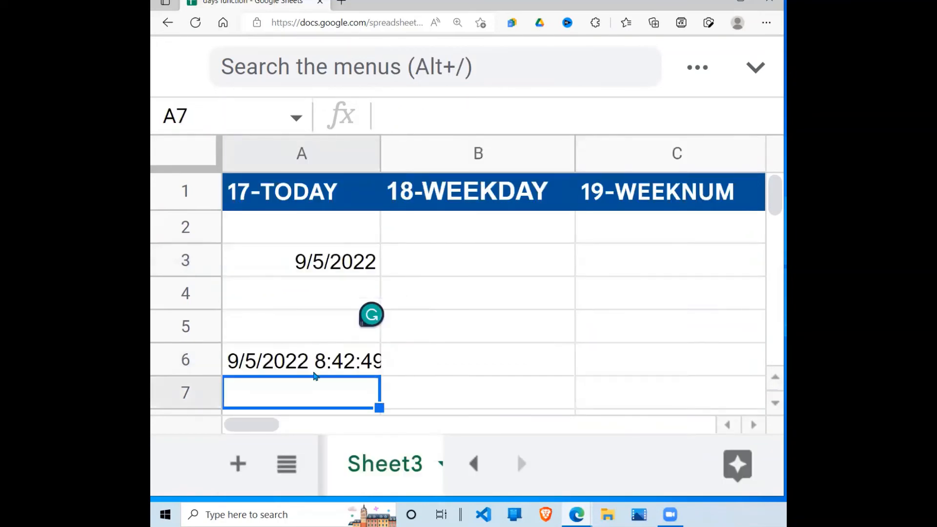
left_click(337, 371)
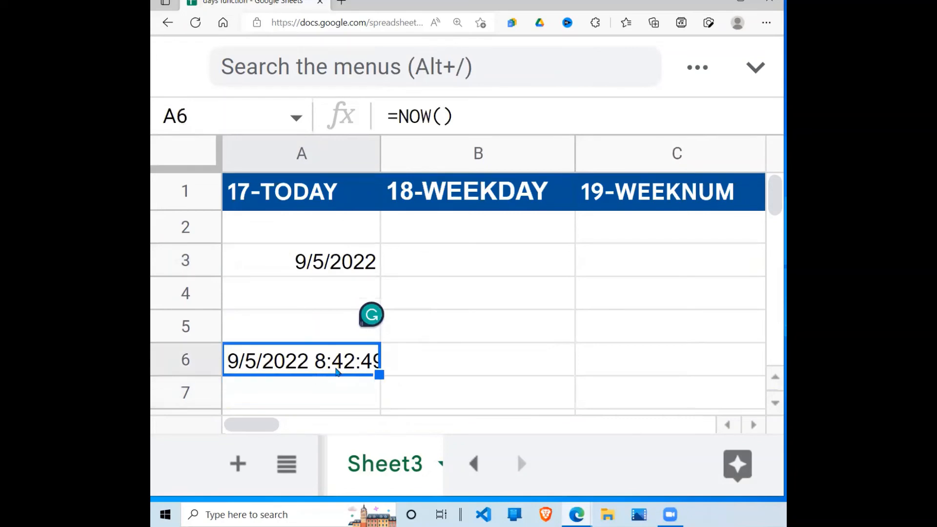
- Review the TODAY formula in A3 against the NOW entry below it without changing it
left_click(345, 263)
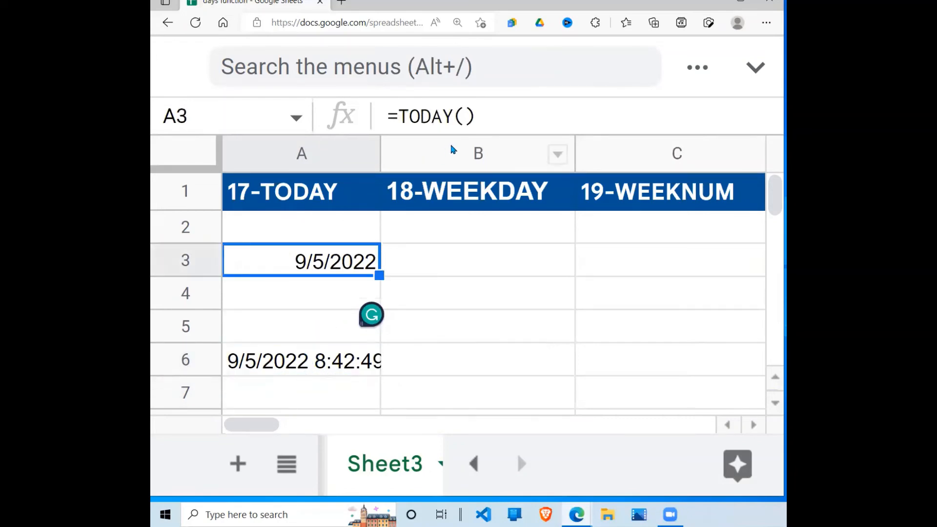
left_click(510, 115)
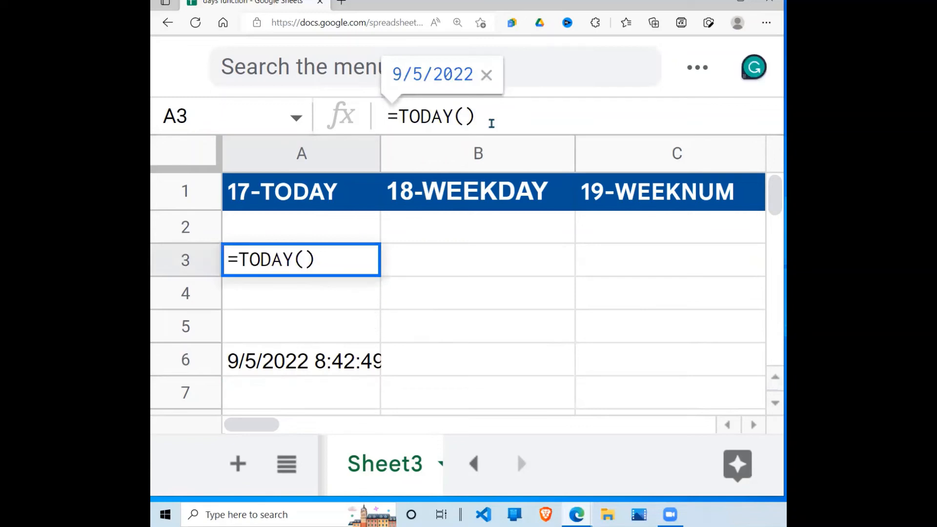
key("Return")
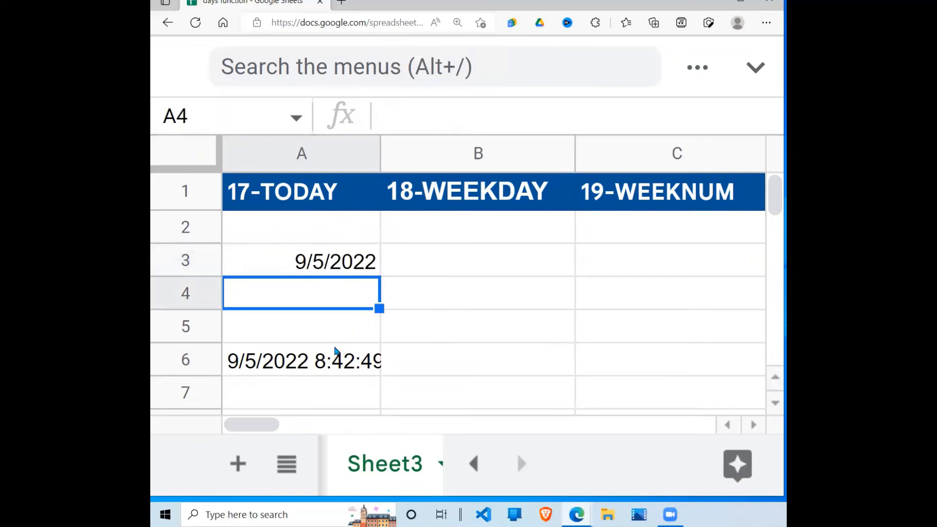
left_click(338, 335)
left_click(352, 275)
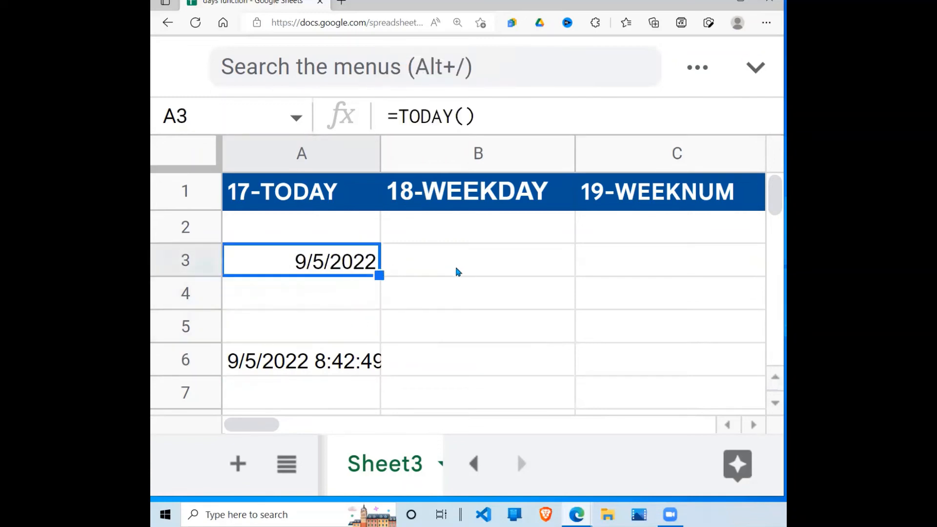
- Begin a WEEKDAY formula in B3 and copy the example WEEKDAY("7/20/1969", 1) from the function's help
left_click(455, 266)
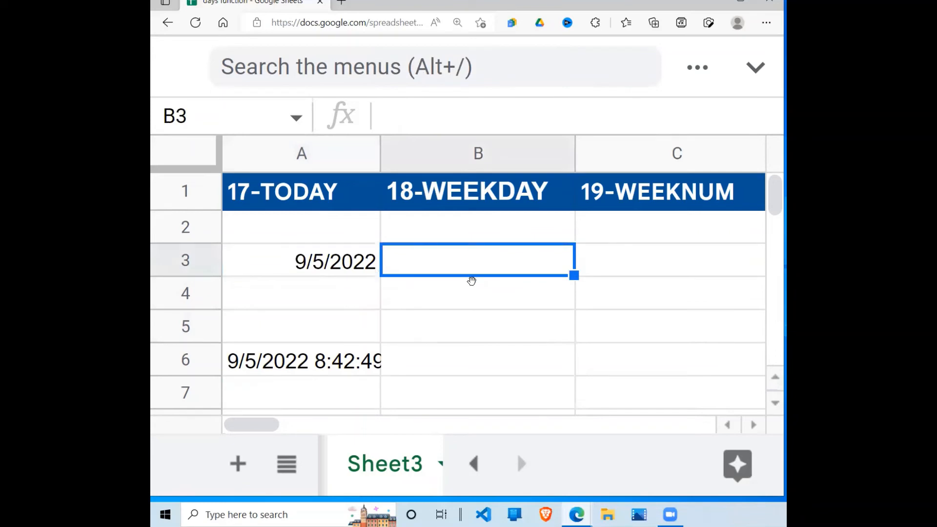
type("=WE")
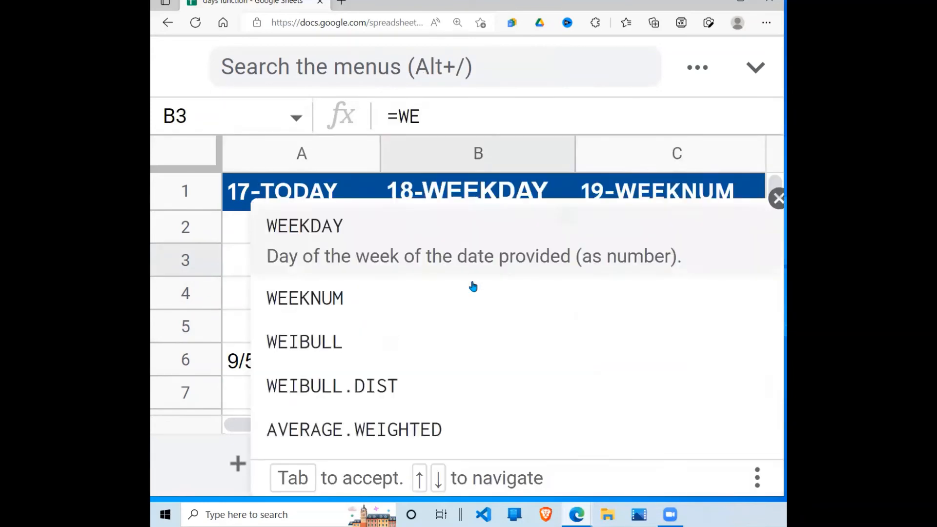
type("EKDAY")
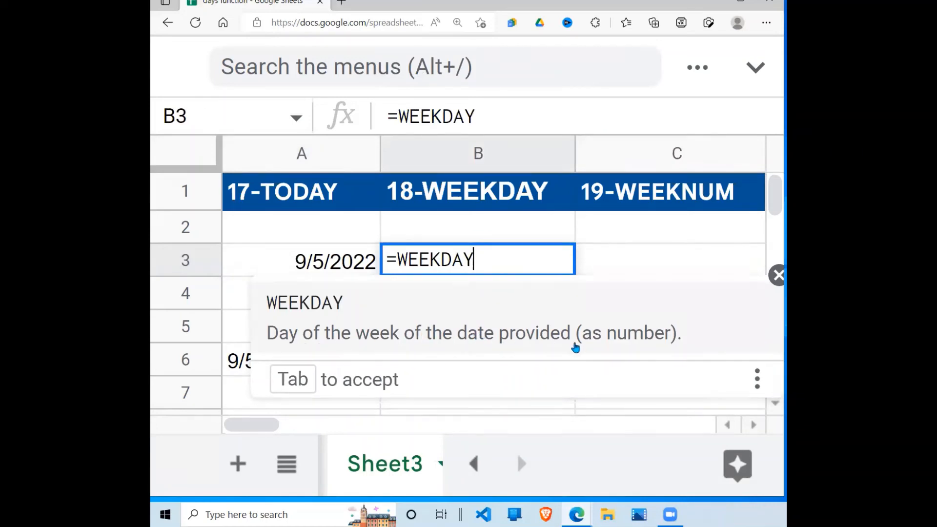
left_click(511, 316)
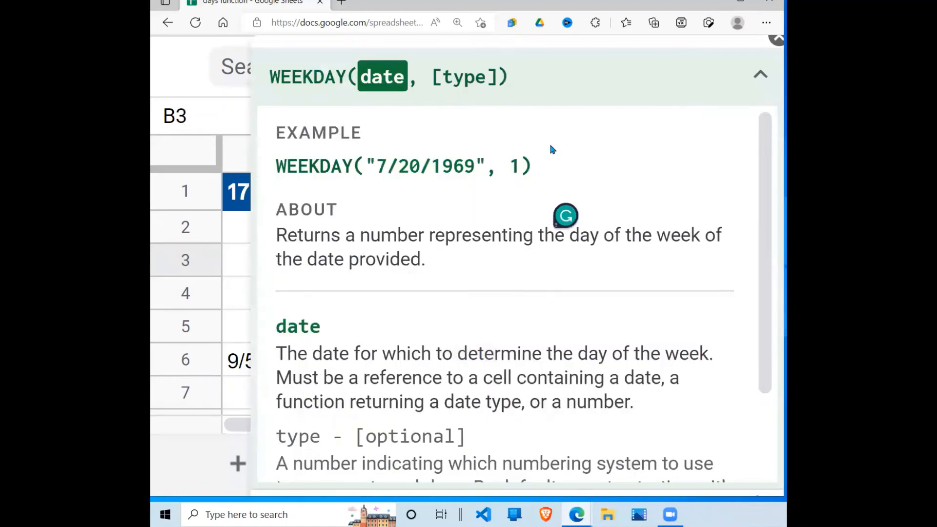
left_click_drag(540, 169, 279, 166)
key("ctrl+c")
left_click(279, 168)
- Replace the partial entry in B3 with the copied example as =WEEKDAY("7/20/1969", 1) and review the formula
left_click(771, 40)
key("BackSpace")
key("BackSpace")
key("BackSpace")
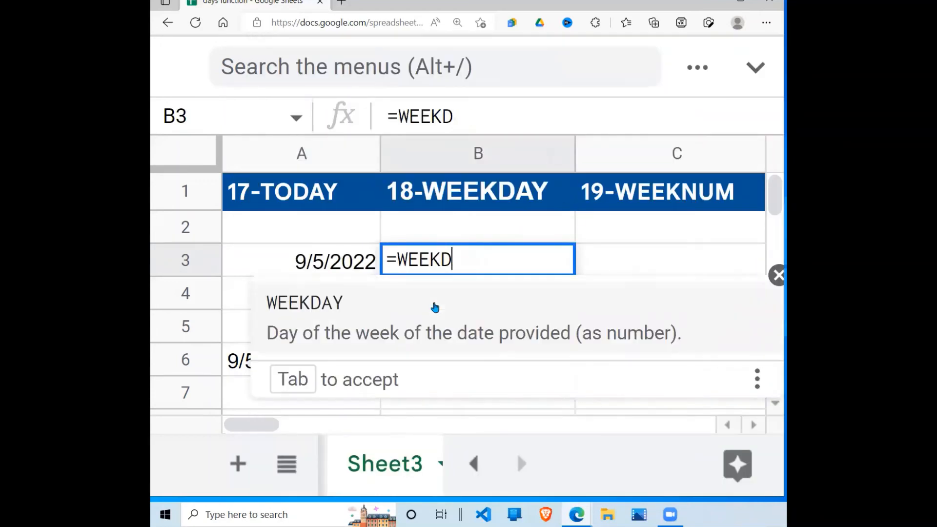
key("BackSpace")
key("BackSpace")
key("BackSpace")
key("BackSpace")
key("BackSpace")
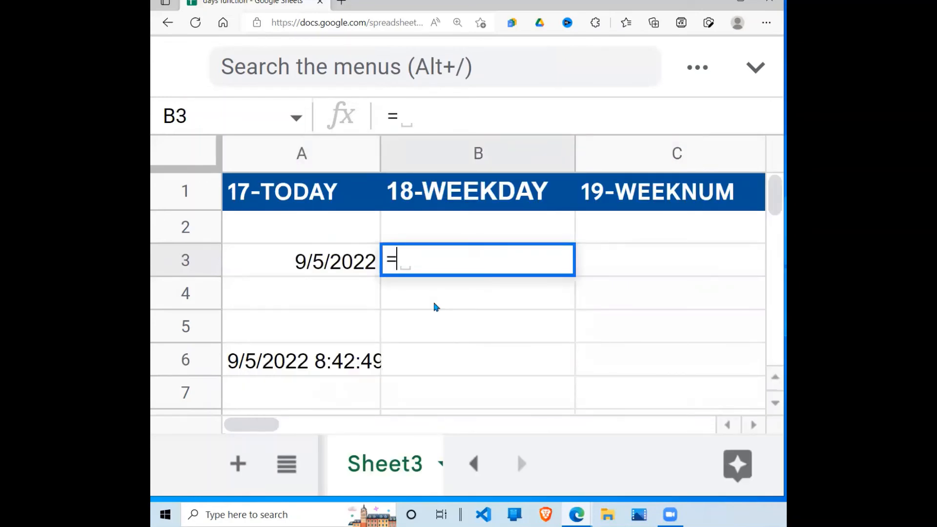
key("ctrl+v")
key("Return")
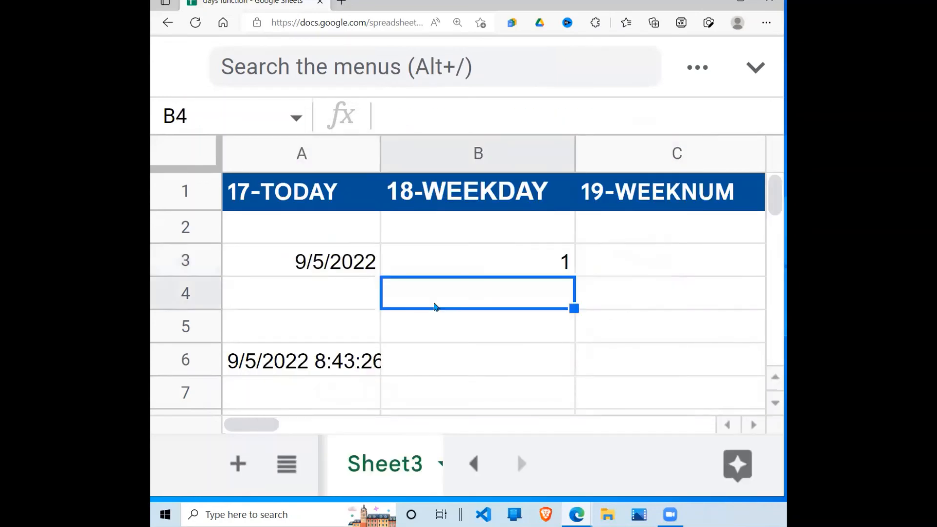
left_click(556, 267)
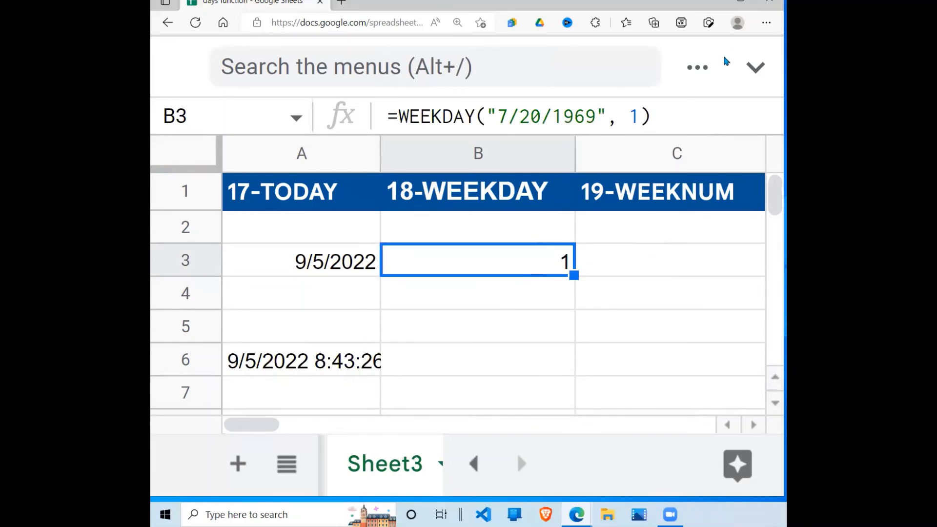
- Try the type argument 9 in the WEEKDAY formula in B3 and inspect the cell
left_click(637, 117)
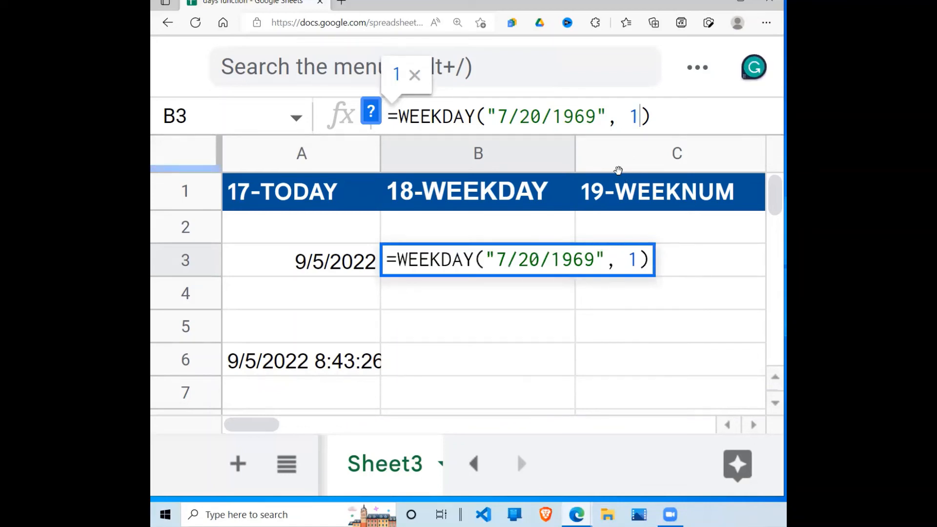
key("BackSpace")
type("9")
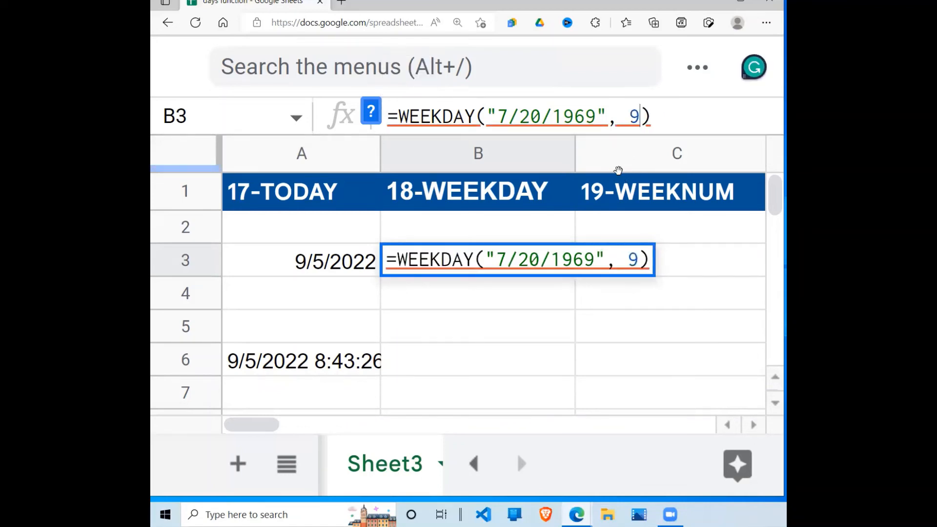
key("Return")
left_click(534, 268)
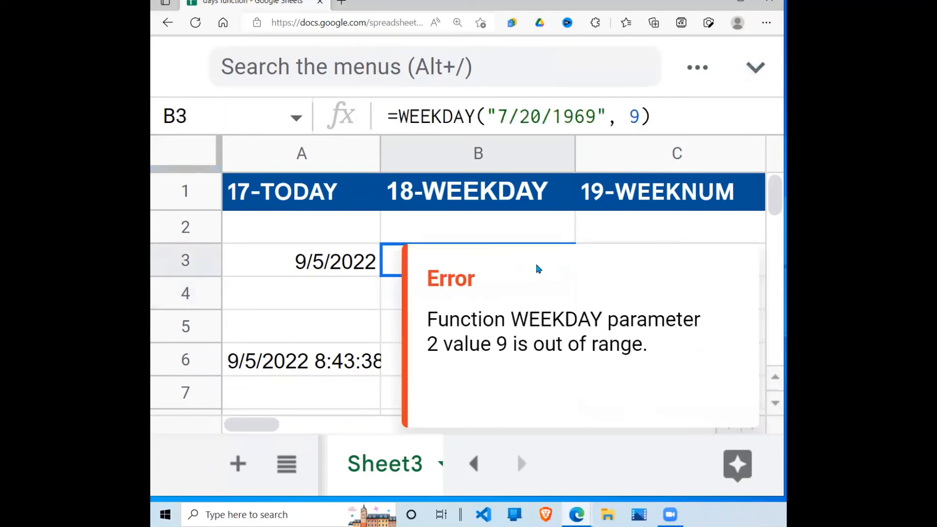
- Try the type argument 8 in the WEEKDAY formula in B3 and check the cell
left_click(637, 116)
key("BackSpace")
type("8")
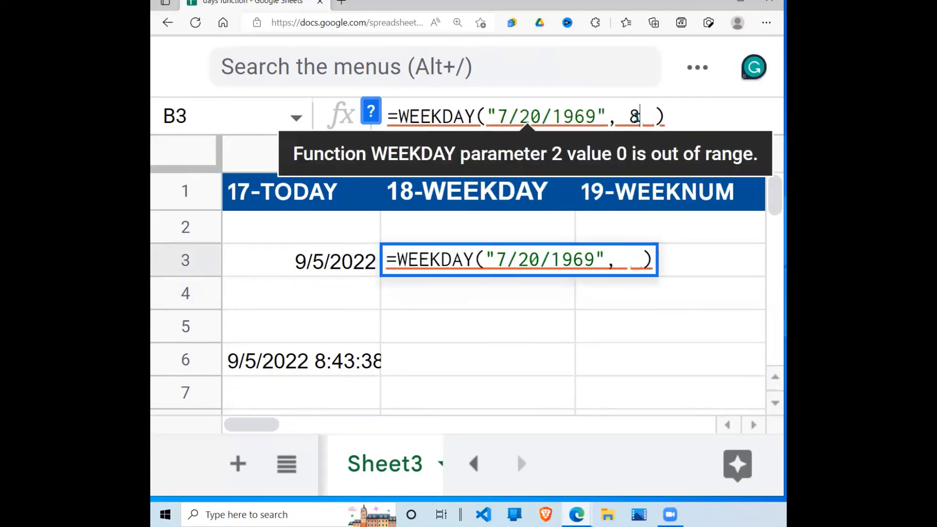
key("Return")
left_click(537, 250)
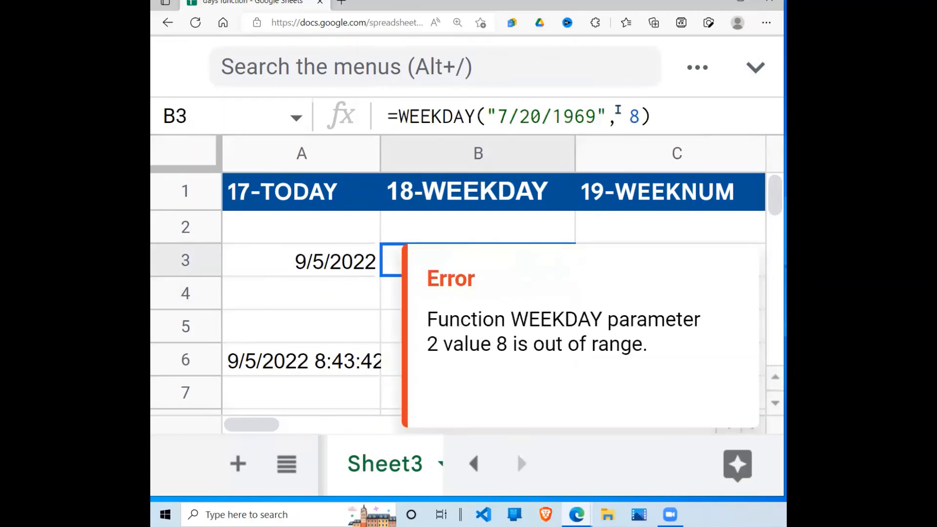
- Try the type argument 7 in the WEEKDAY formula in B3
left_click(637, 117)
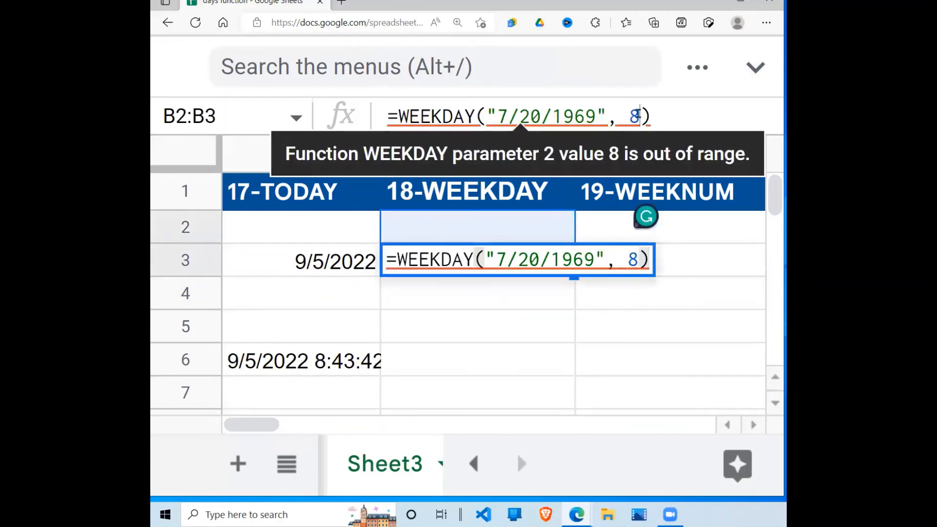
key("BackSpace")
type("7")
key("Return")
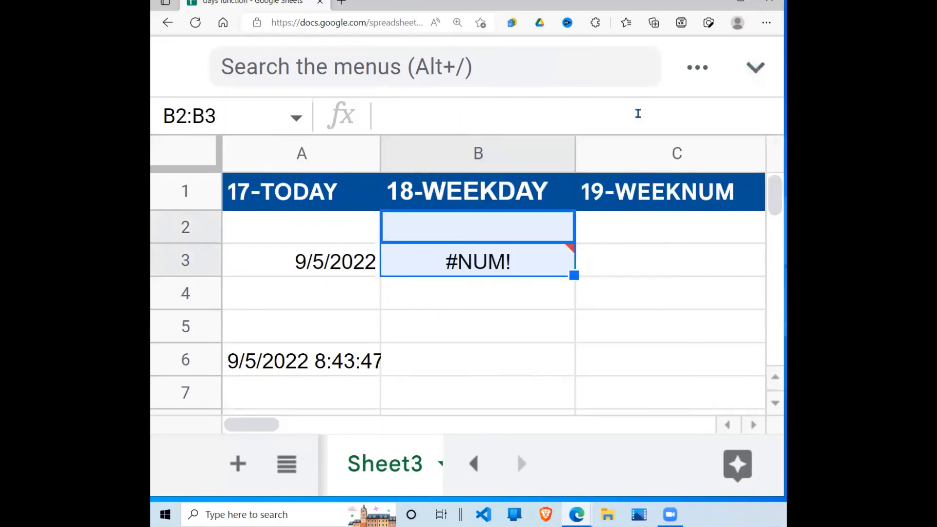
- Try the type argument 6 in the WEEKDAY formula in B3
left_click(532, 250)
left_click_drag(551, 235, 593, 183)
left_click(640, 113)
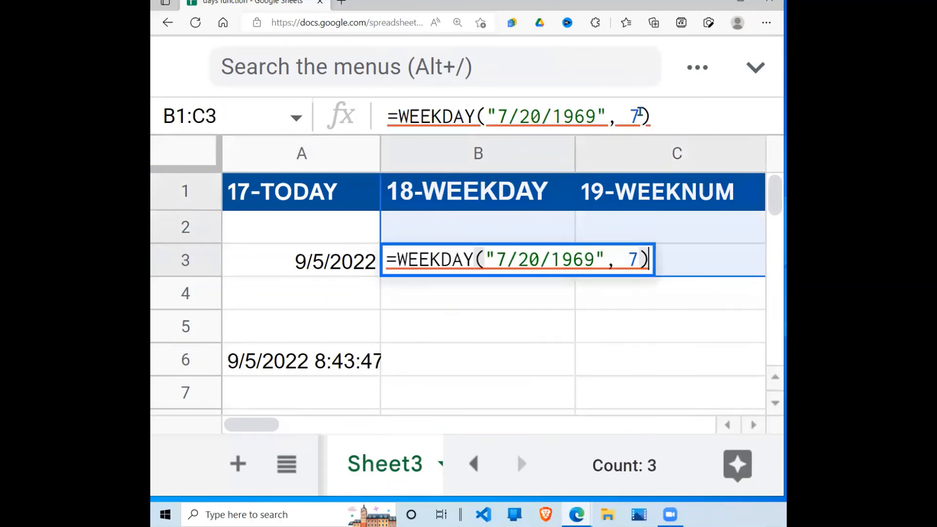
key("BackSpace")
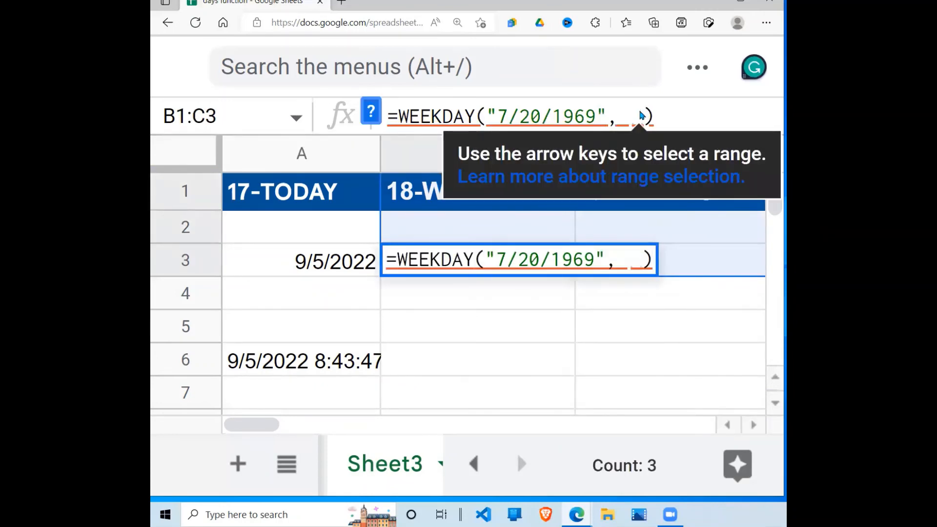
type("6")
key("Return")
left_click(504, 322)
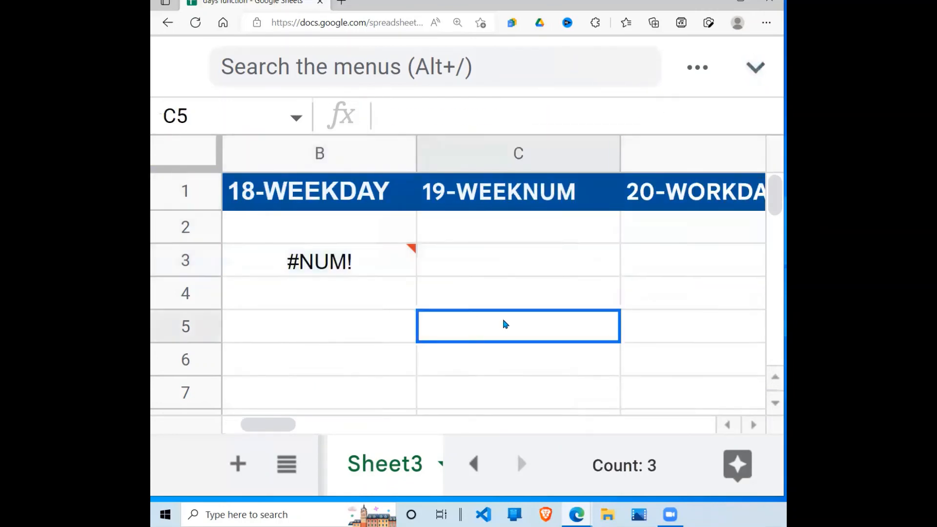
- Remove the 6 from the type argument of the WEEKDAY formula in B3 and commit the edit
left_click(388, 272)
left_click(626, 119)
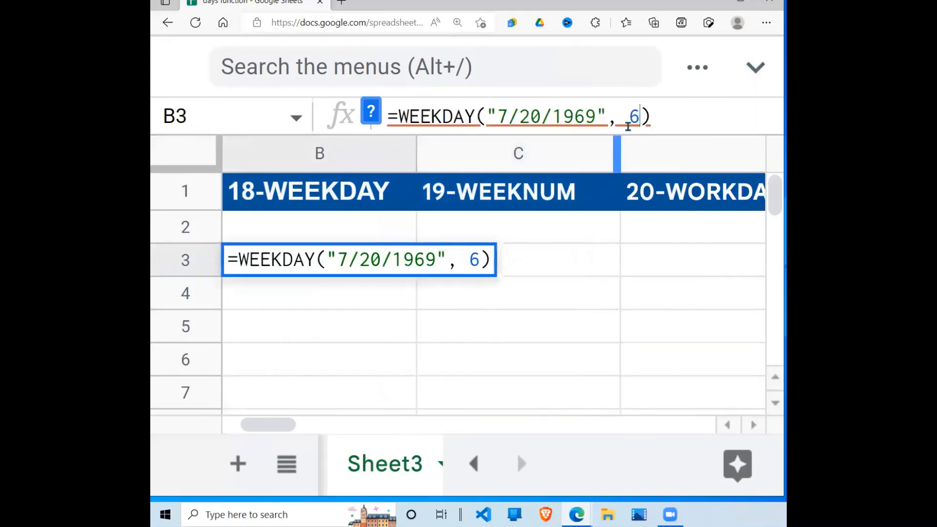
key("BackSpace")
key("Return")
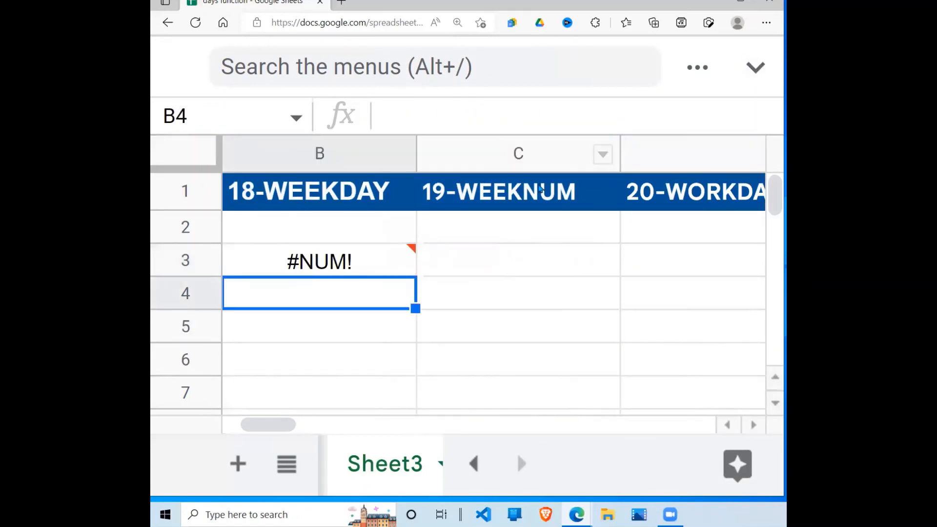
- Set the type argument of the WEEKDAY formula in B3 to 1
key("Up")
left_click(641, 116)
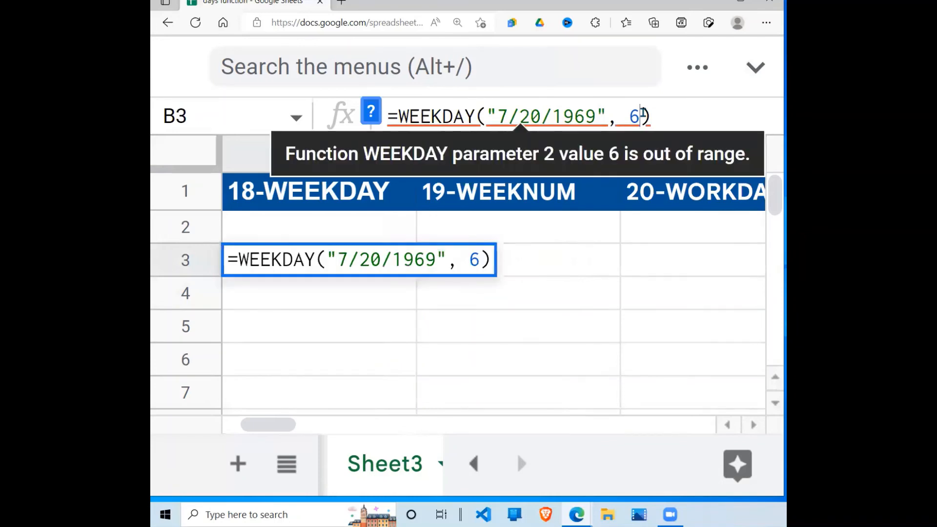
key("BackSpace")
type("1")
key("Return")
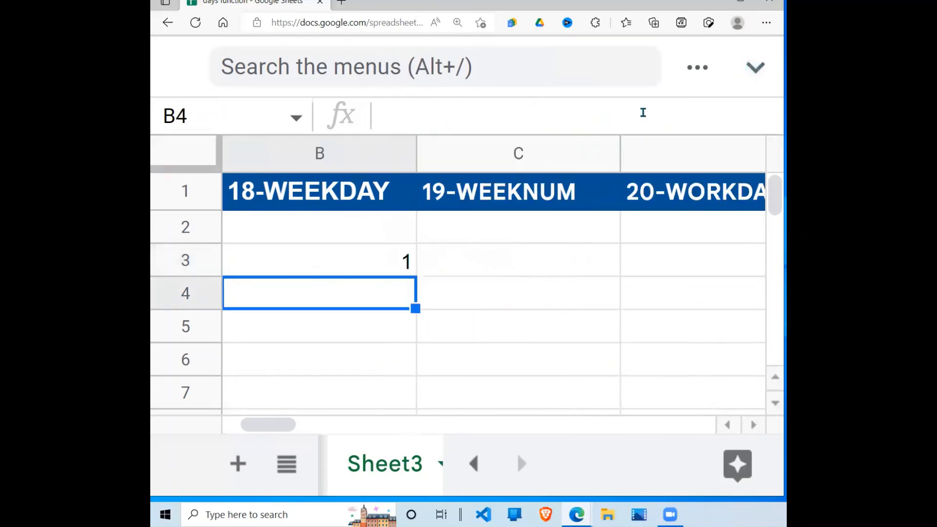
- Change the type argument of the WEEKDAY formula in B3 to 2 and check the cell
left_click(399, 259)
left_click(639, 116)
key("BackSpace")
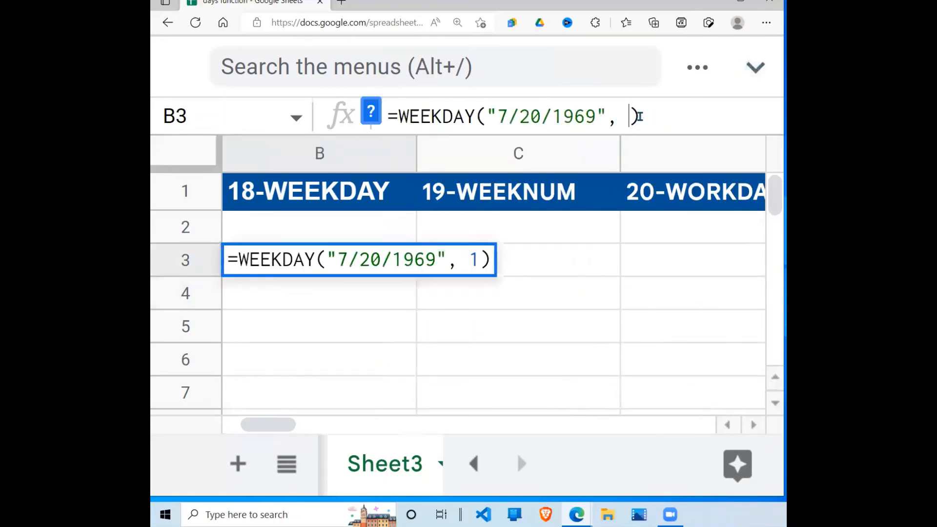
type("2")
key("Return")
left_click(399, 269)
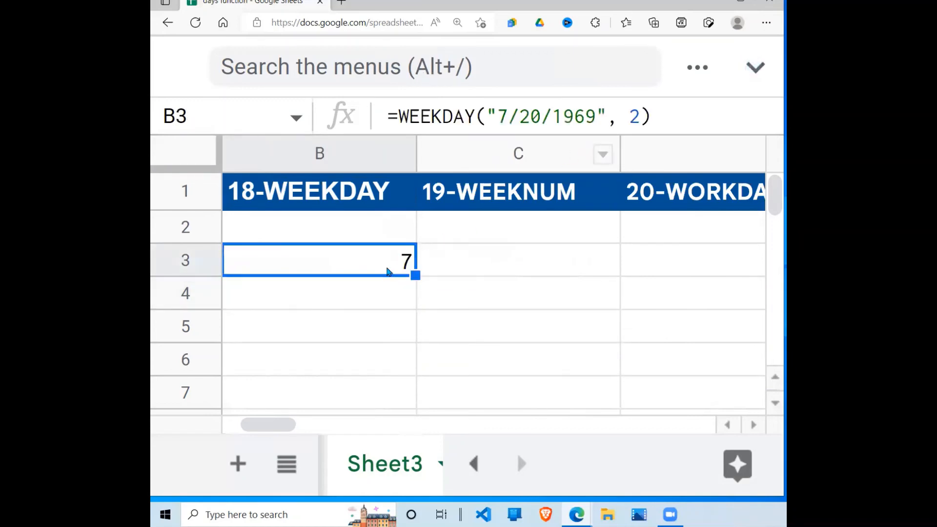
key("Left")
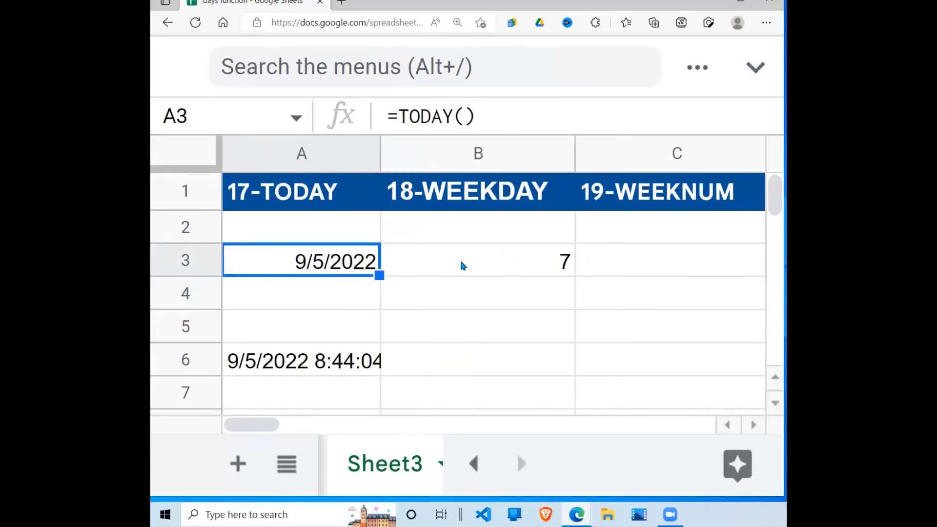
- Start a new formula in B3 with =WEEKD to bring up the WEEKDAY function's description
left_click(487, 268)
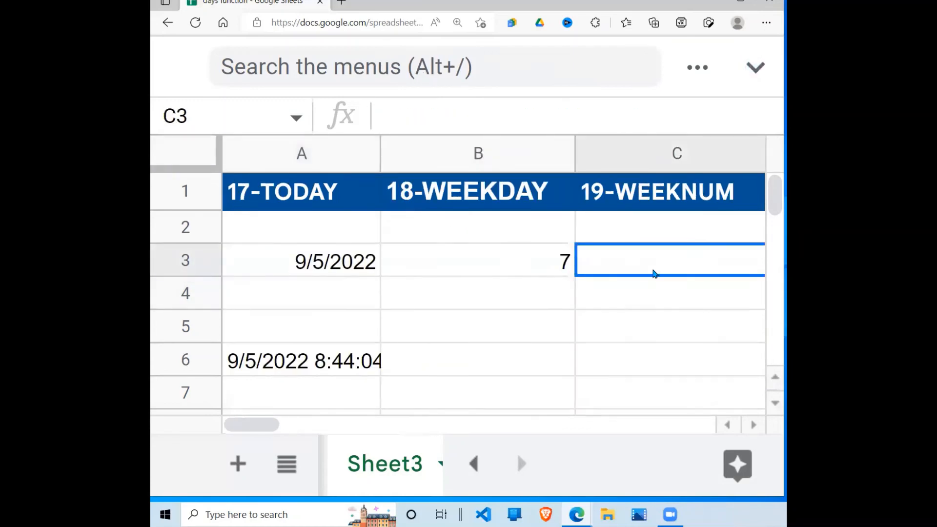
left_click(629, 265)
left_click(539, 272)
type("=")
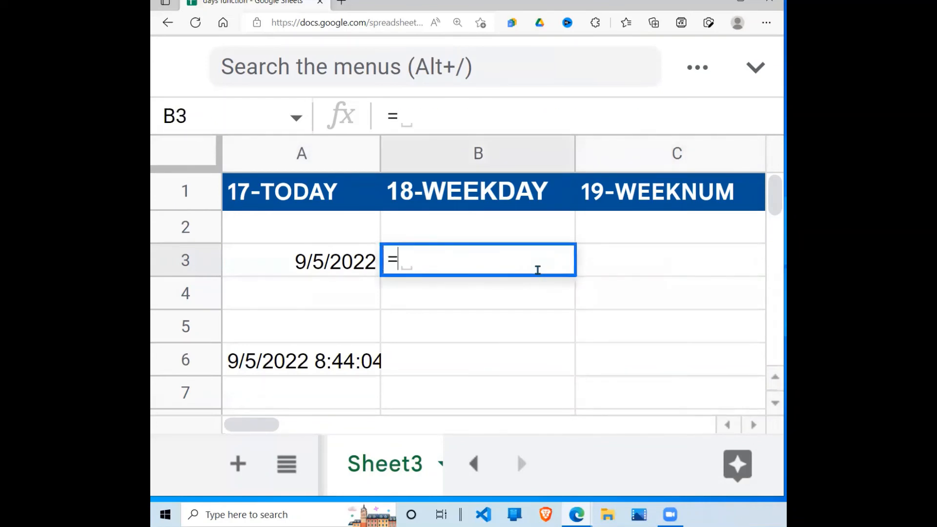
type("WEK")
key("BackSpace")
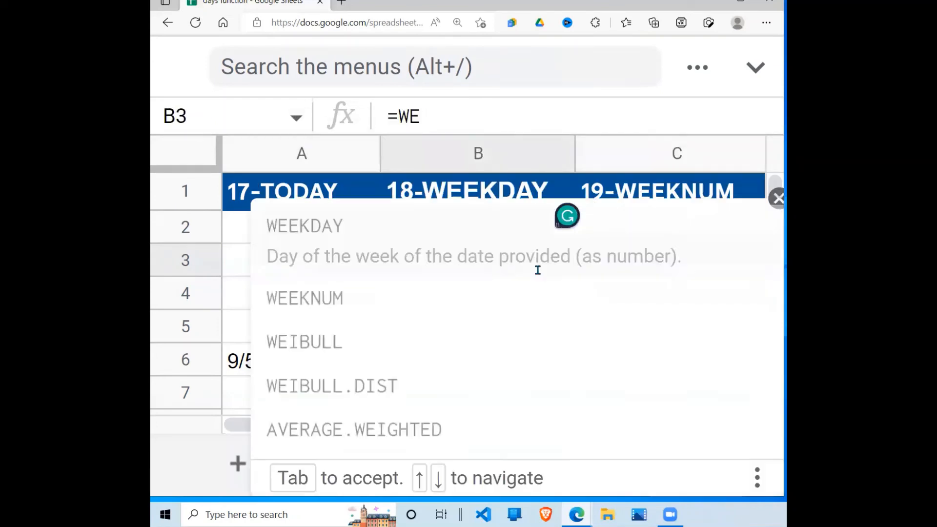
type("EKD")
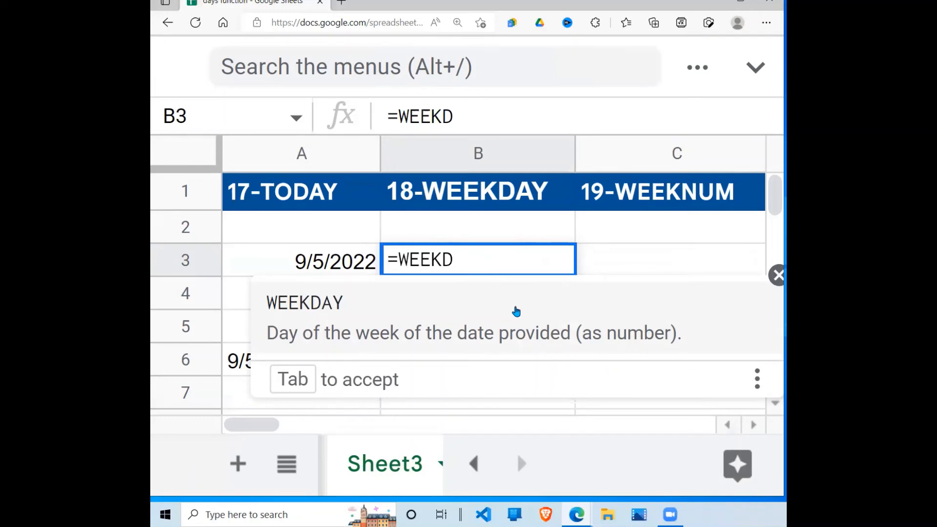
- Erase the partial WEEKDAY entry so that B3 is empty
key("BackSpace")
key("BackSpace")
key("BackSpace")
key("BackSpace")
key("BackSpace")
key("BackSpace")
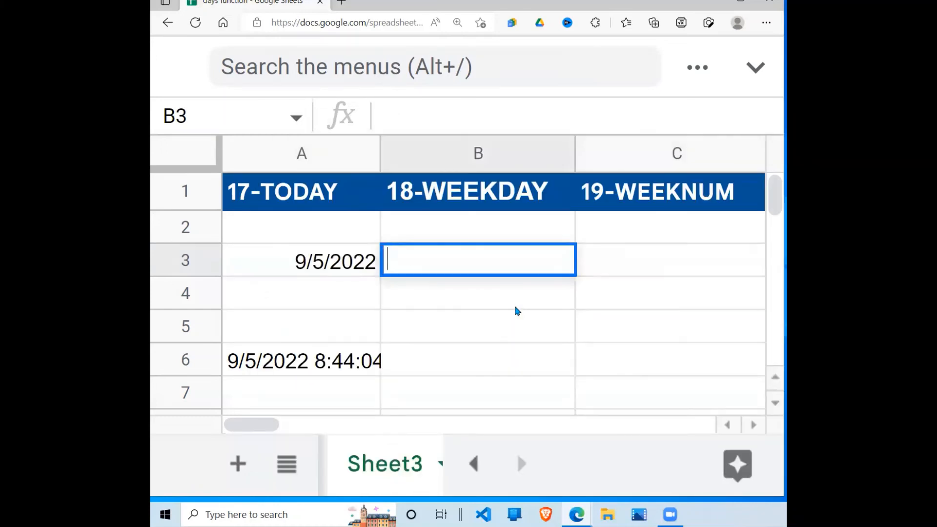
- Enter the formula =WEEKNUM("2022-07-22") in C3 under the 19-WEEKNUM heading
left_click(637, 272)
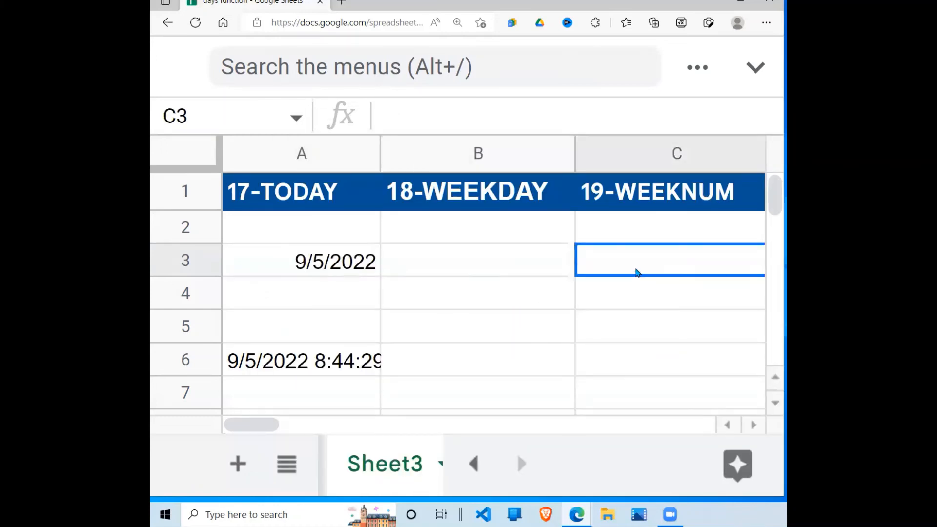
type("=WE")
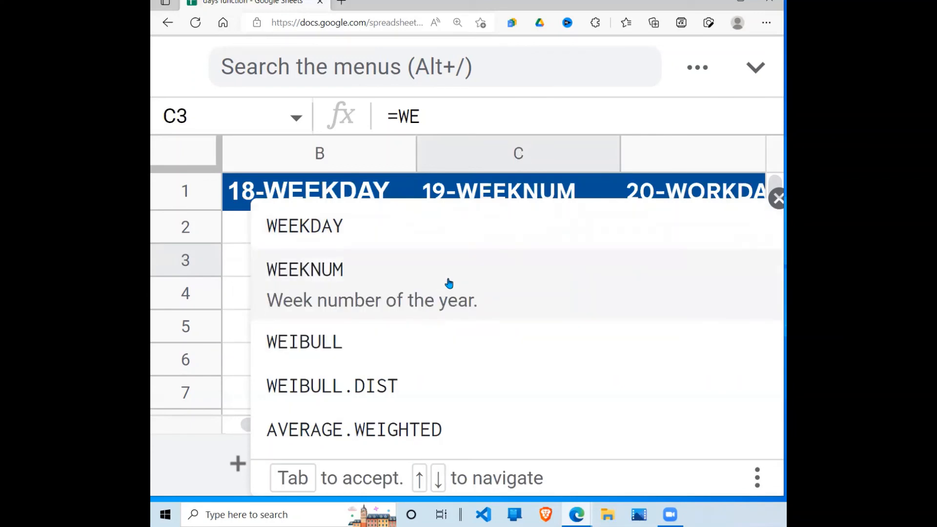
left_click(448, 283)
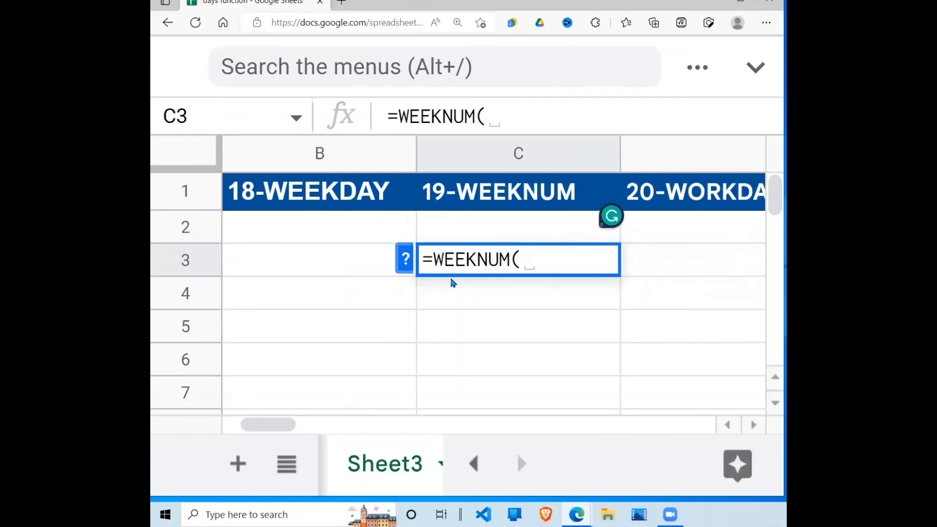
type("\"2")
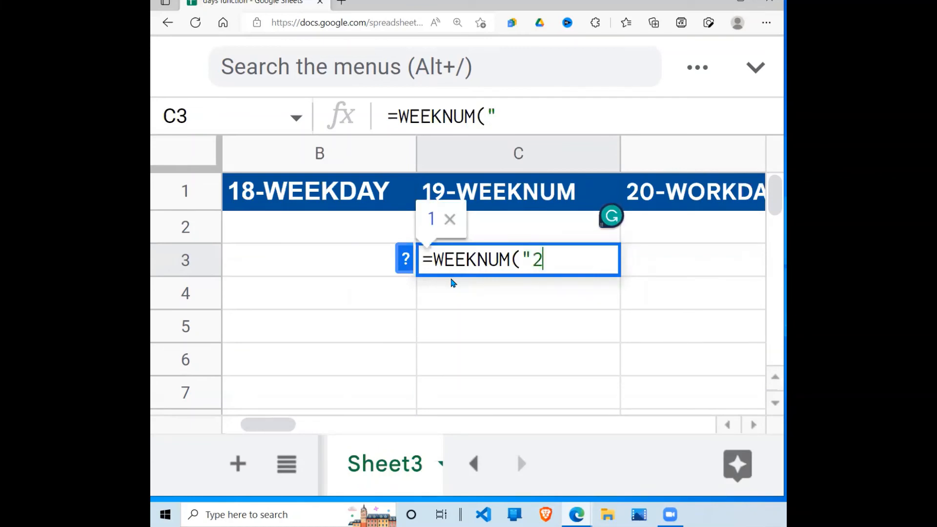
type("022-0")
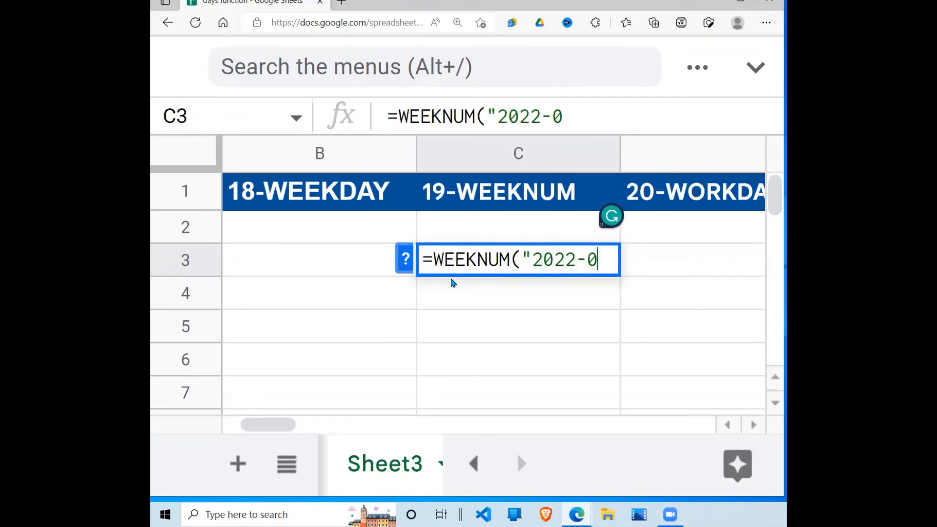
type("7-")
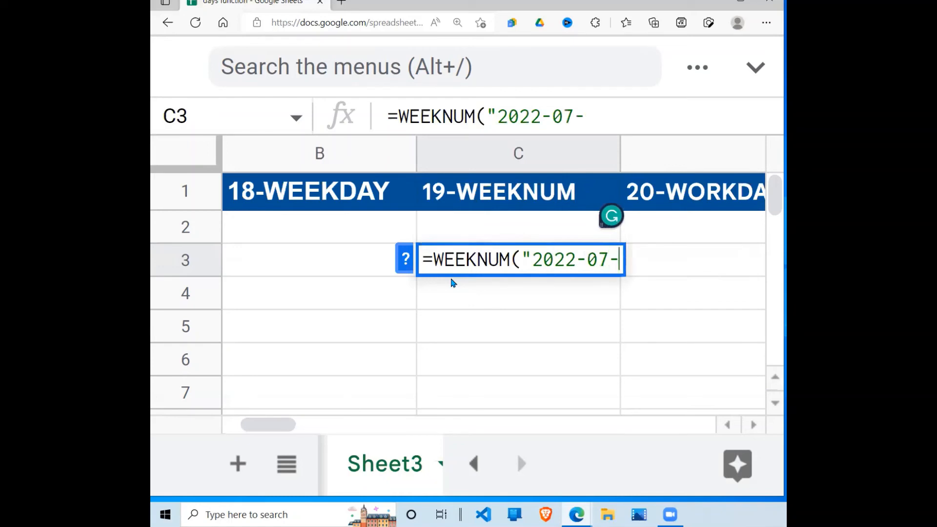
type("22")
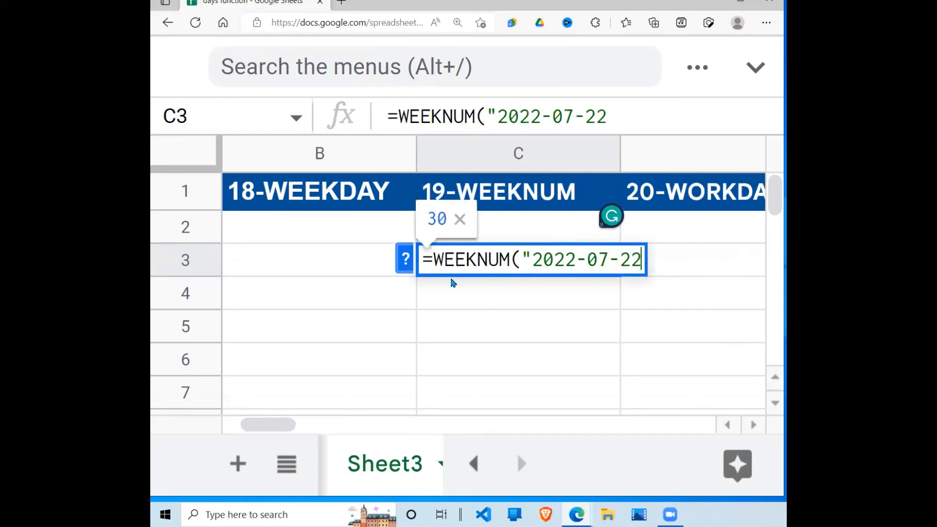
type("\")")
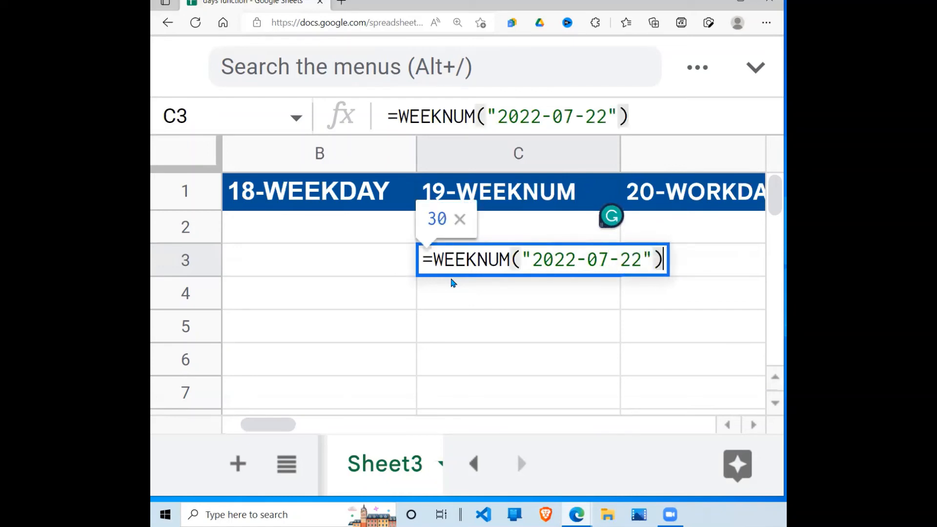
key("Return")
left_click(573, 242)
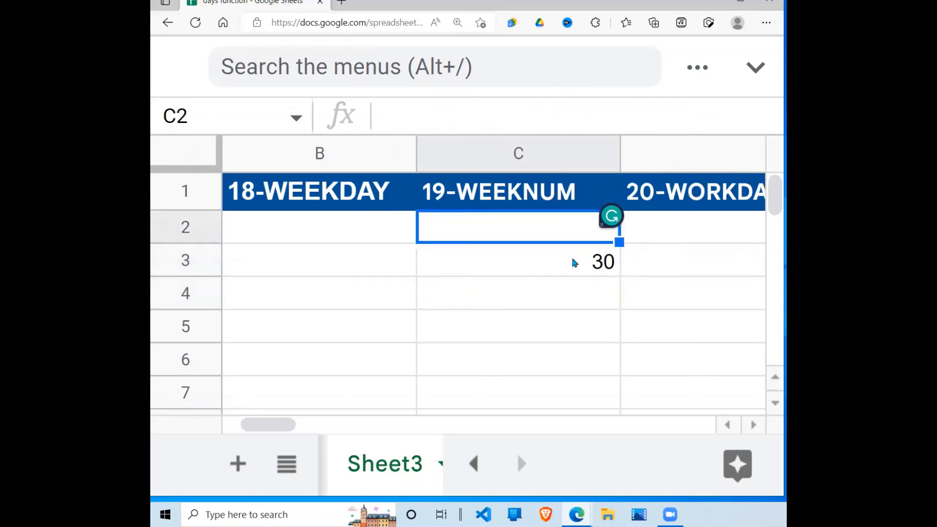
- Change the date in the WEEKNUM formula in C3 to 2022-12-31
left_click(574, 261)
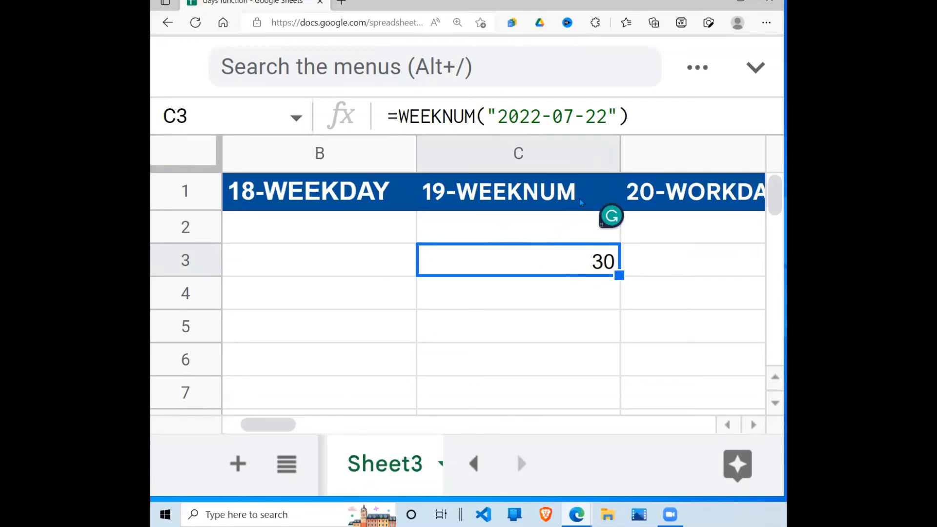
left_click(604, 116)
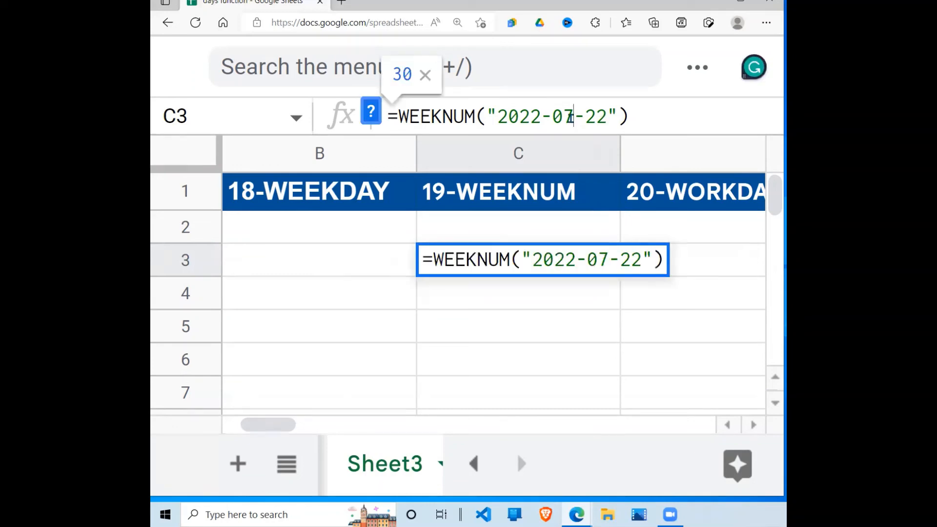
key("BackSpace")
key("BackSpace")
type("31")
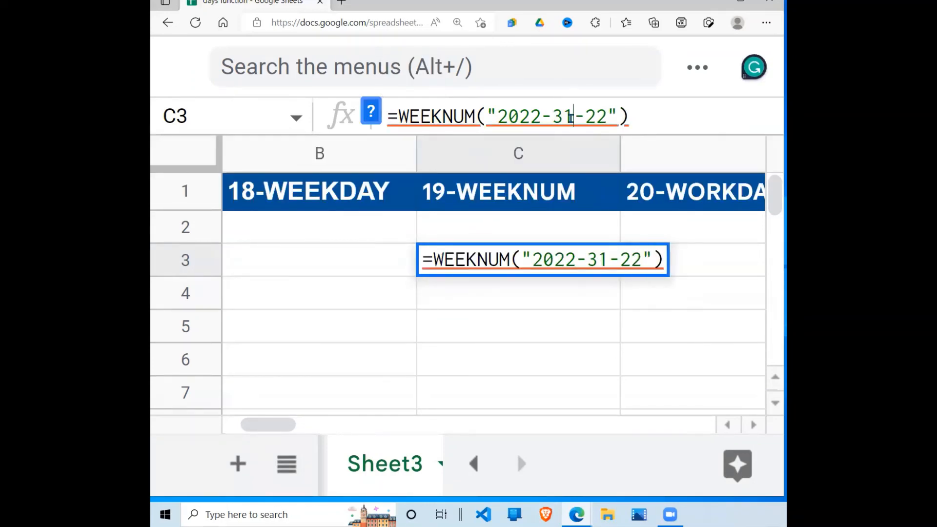
key("BackSpace")
key("BackSpace")
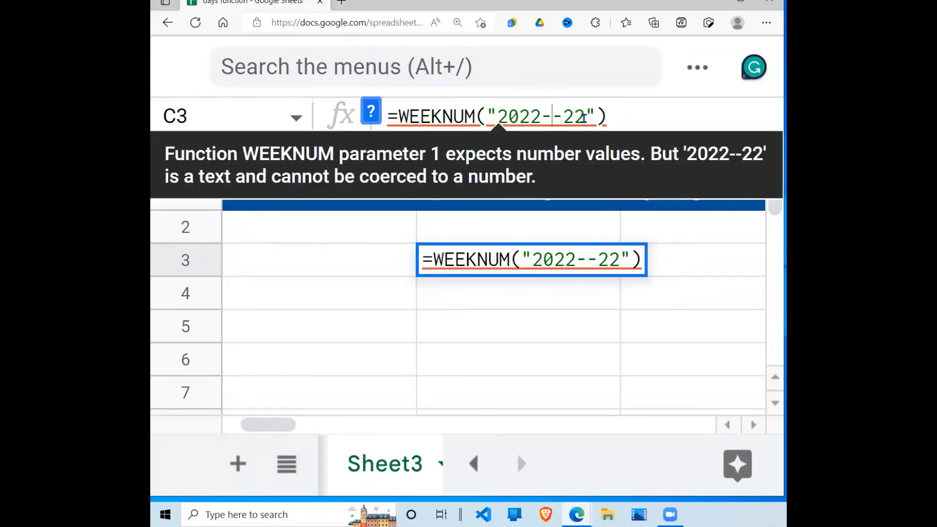
type("12")
left_click(607, 115)
key("BackSpace")
key("BackSpace")
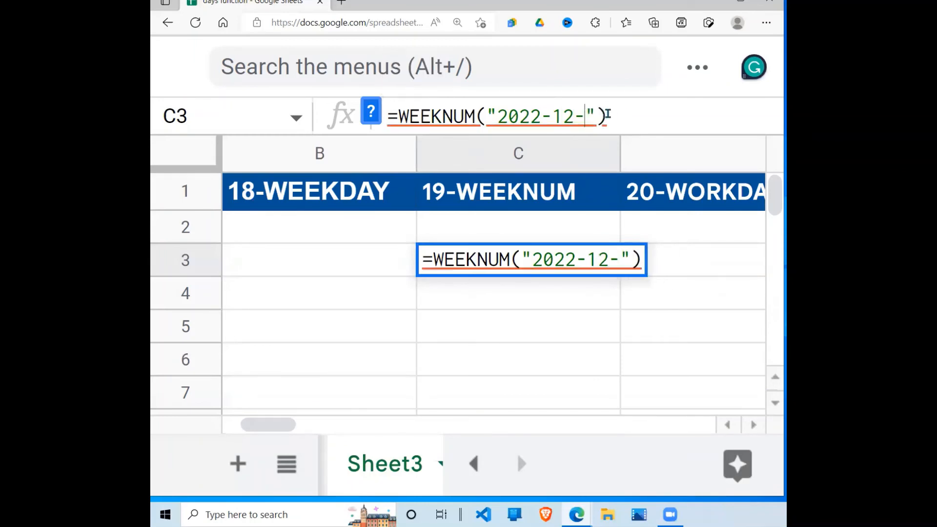
type("31")
key("Return")
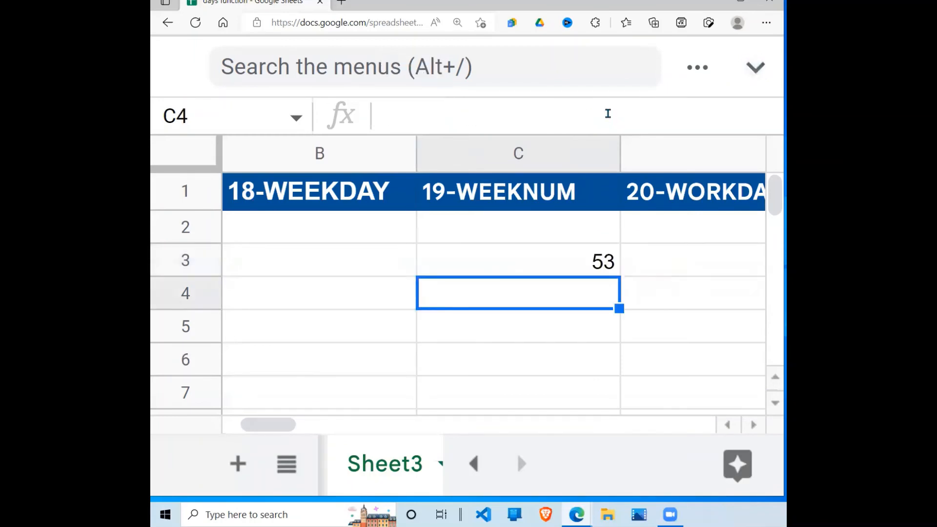
- Change the date in the WEEKNUM formula in C3 to 2022-01-01
left_click(603, 263)
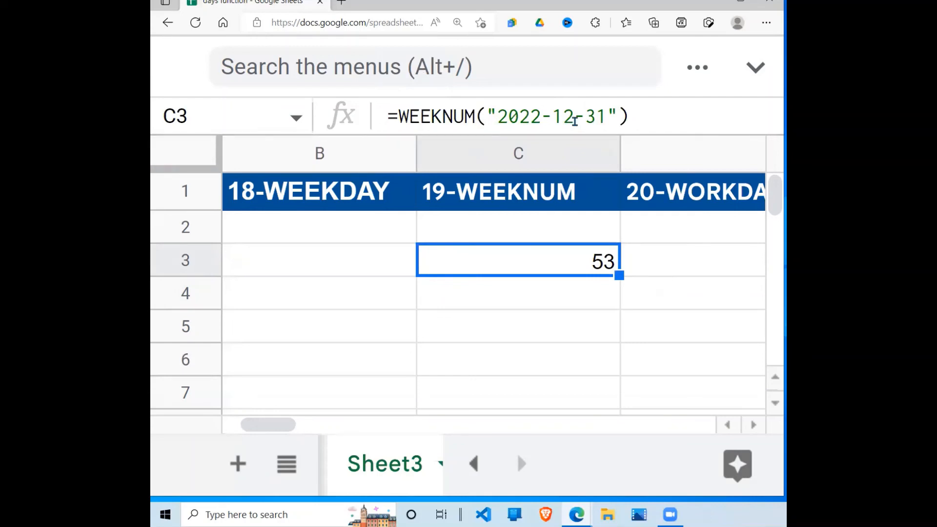
left_click(571, 119)
key("BackSpace")
key("BackSpace")
type("01")
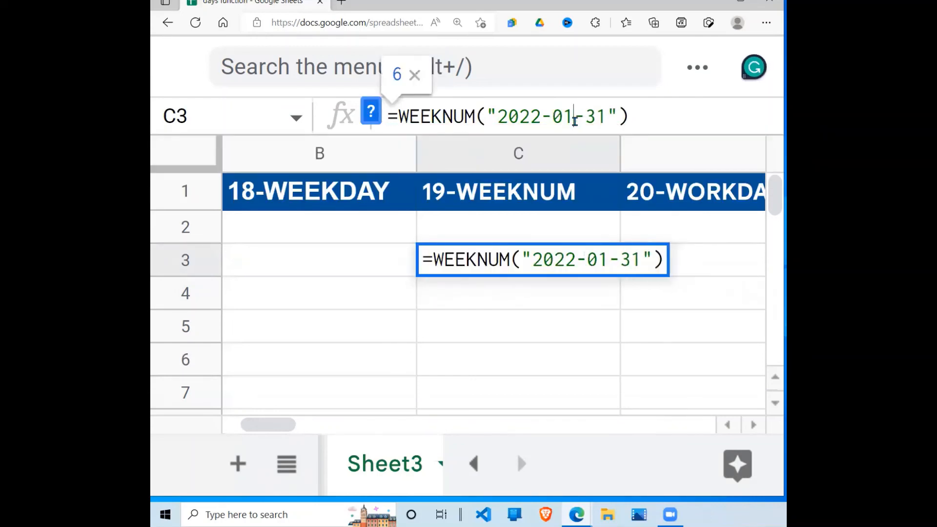
left_click(597, 117)
key("BackSpace")
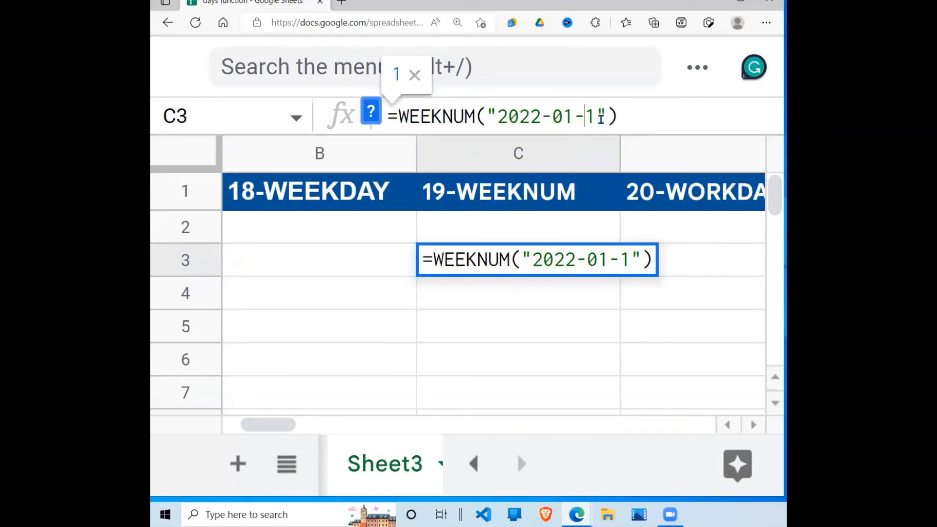
type("0")
key("Return")
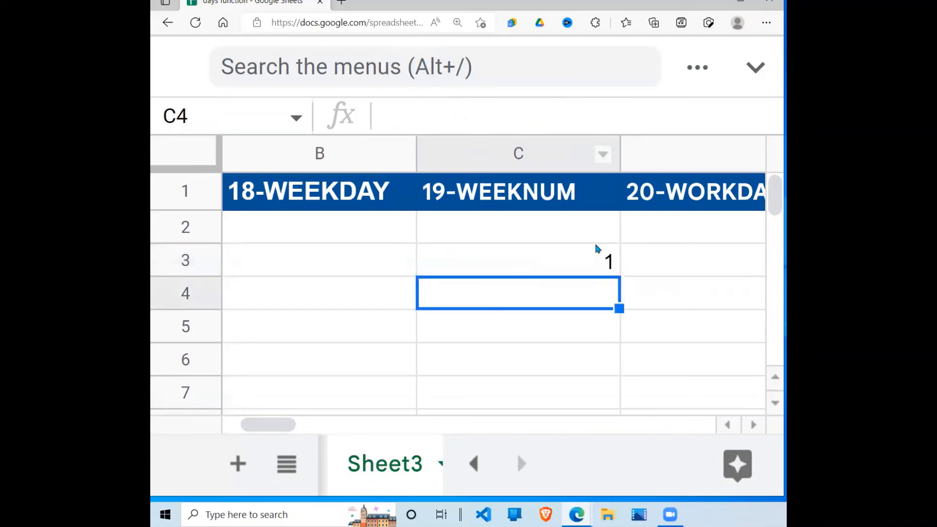
- Change the date in the WEEKNUM formula in C3 to 2022-09-05 and check the cell
left_click(603, 264)
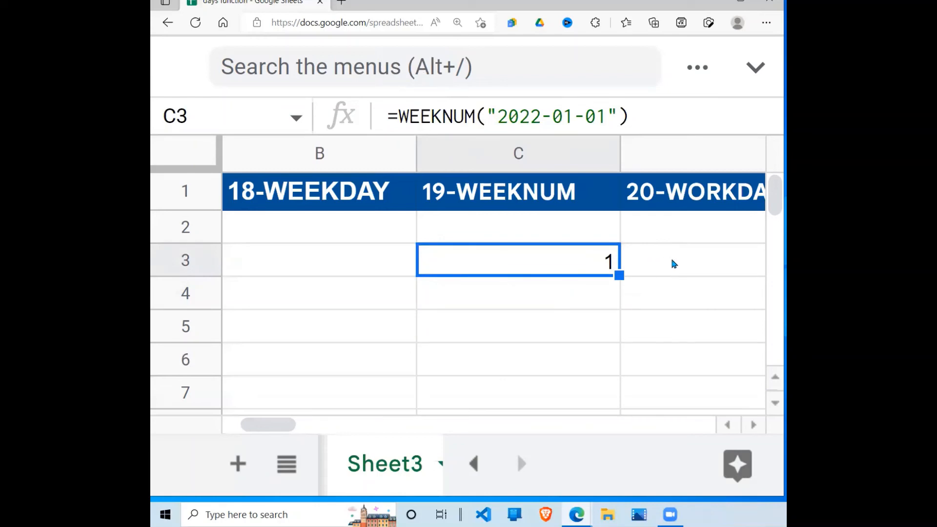
left_click(574, 119)
key("BackSpace")
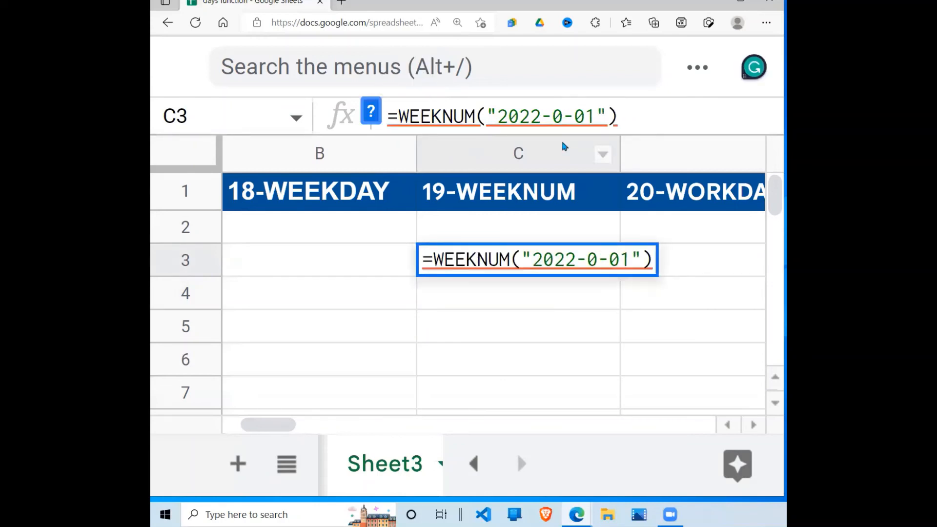
type("9")
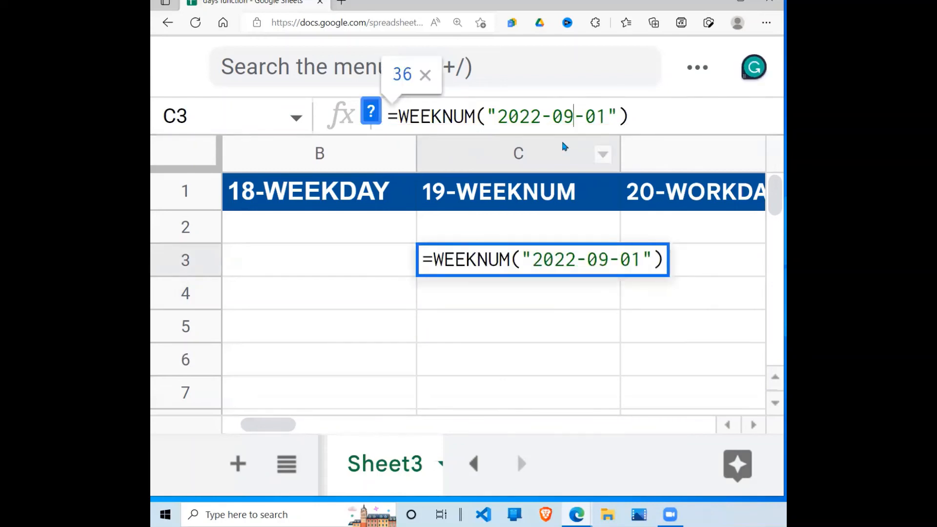
left_click(602, 116)
key("BackSpace")
type("5")
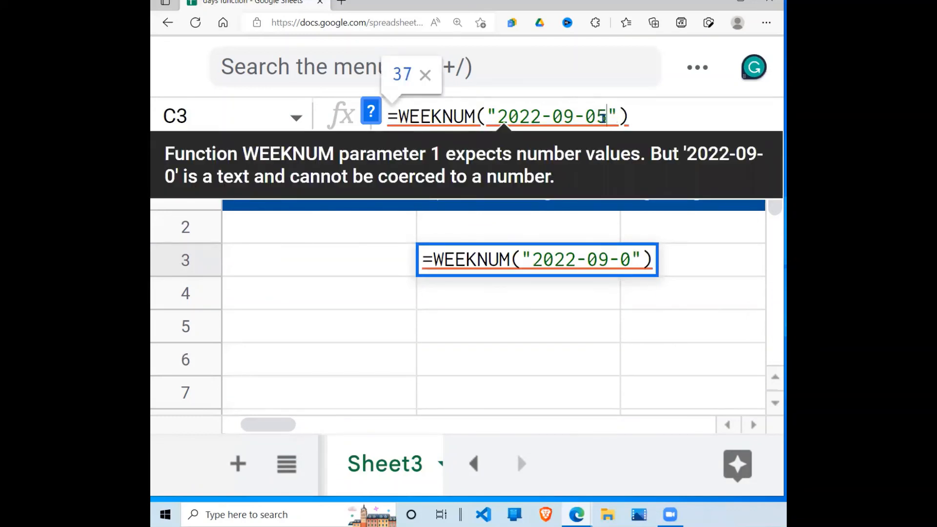
key("Return")
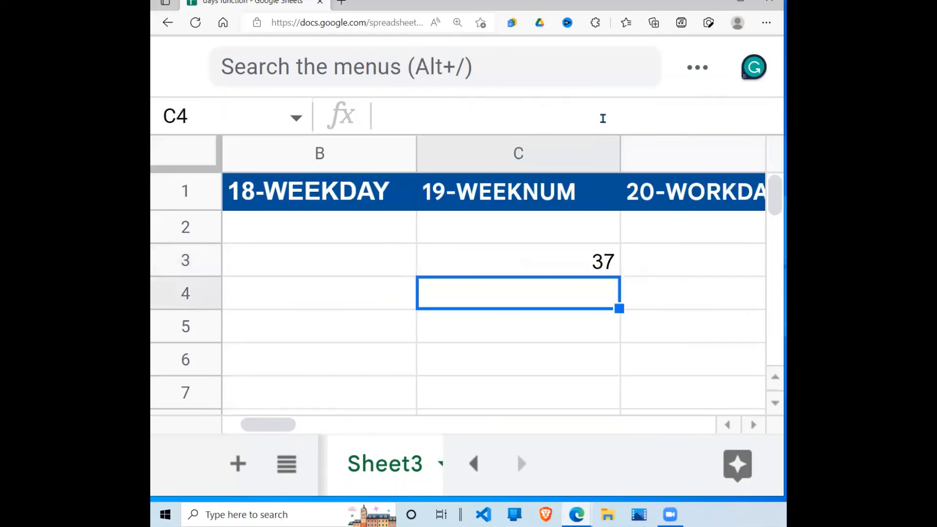
left_click(581, 268)
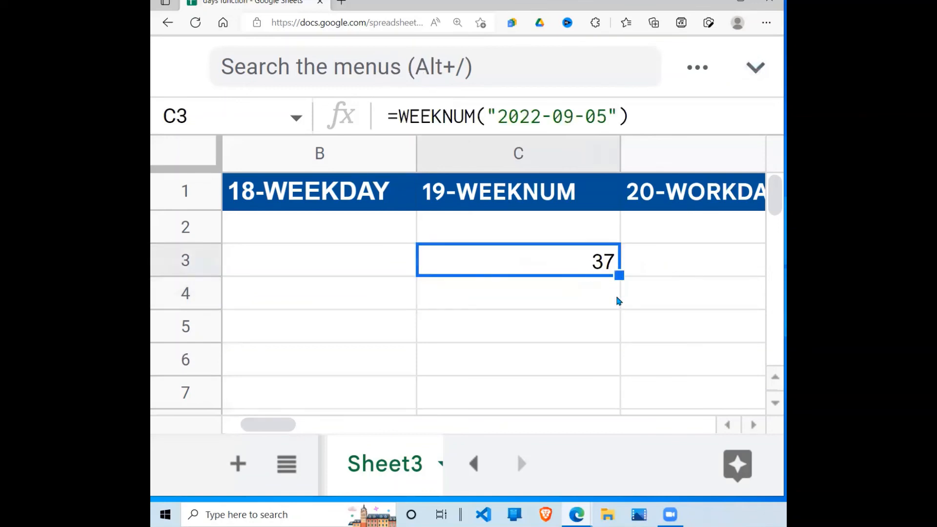
- Begin a WORKDAY formula in D3 under the 20-WORKDAY heading, up to its opening parenthesis
key("Right")
key("Left")
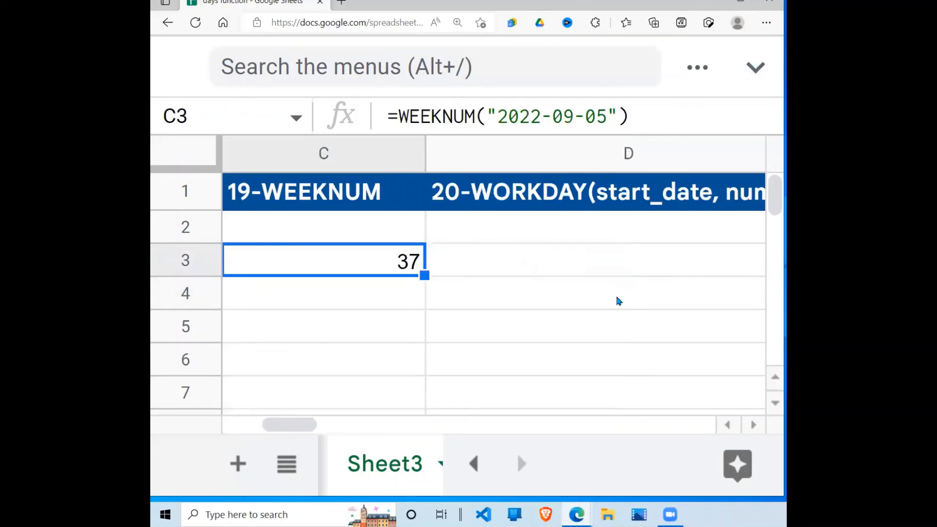
left_click(604, 272)
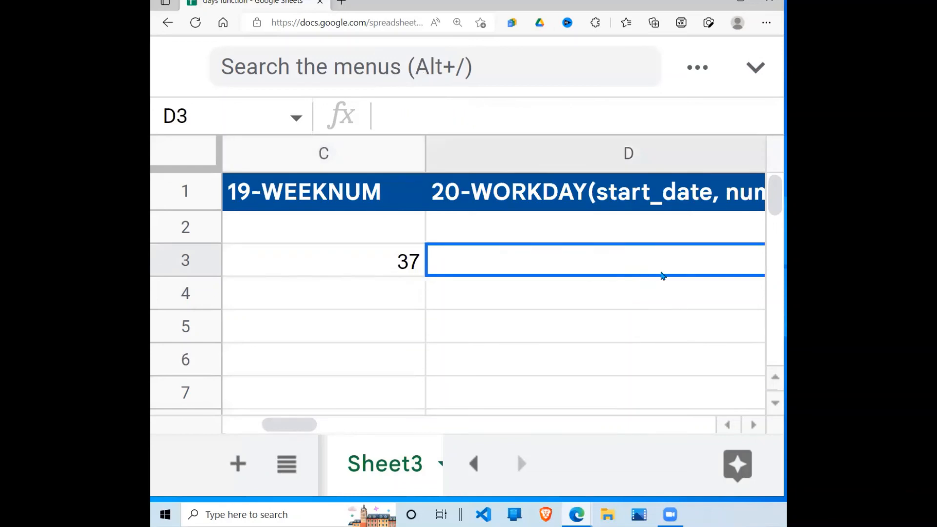
type("=WORK")
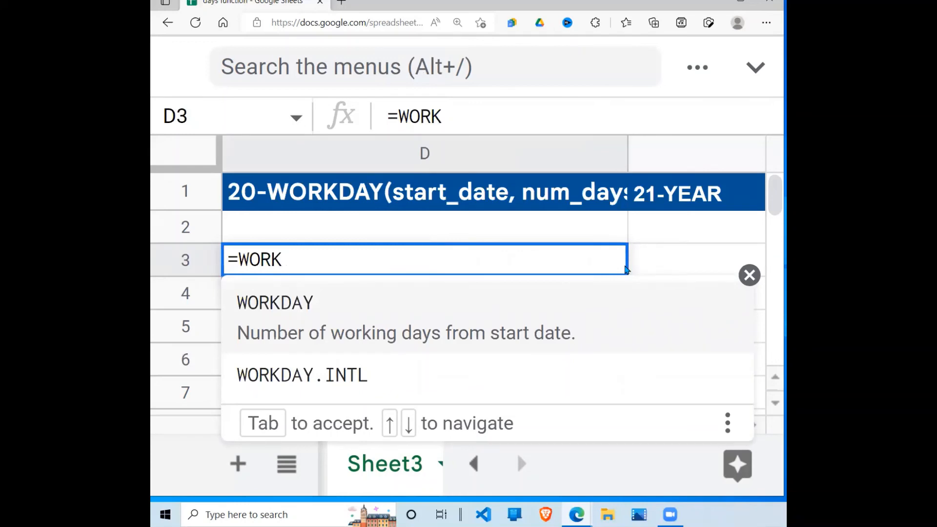
type("DAY(")
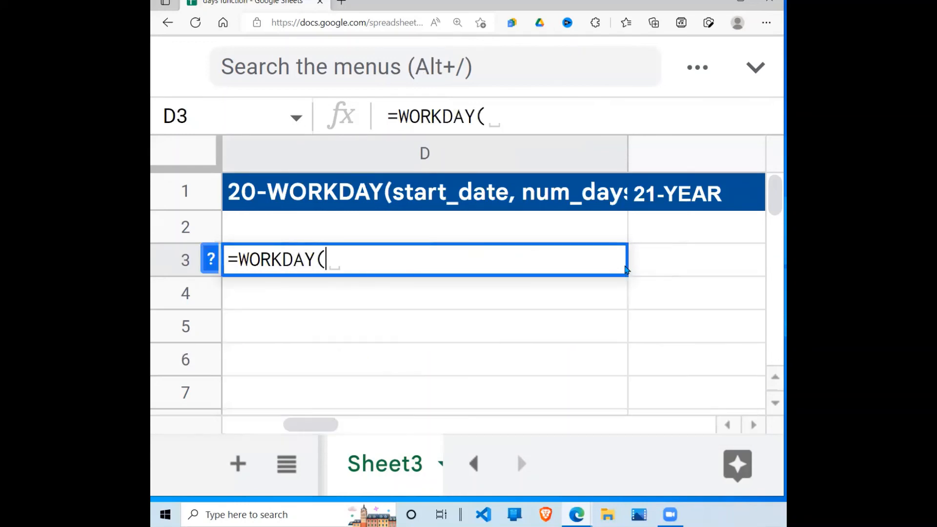
- Read the WORKDAY function help on start_date, num_days and holidays, and close it
left_click(211, 263)
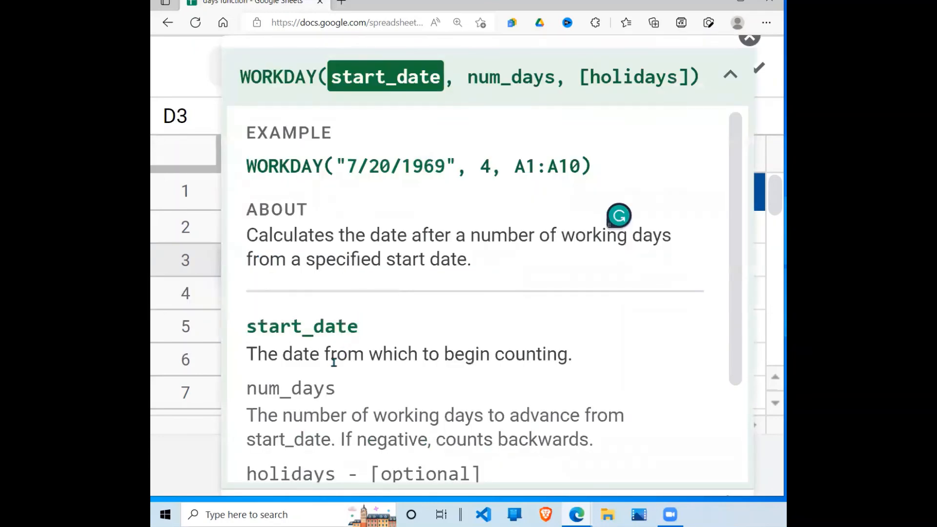
scroll(735, 308, "down", 1)
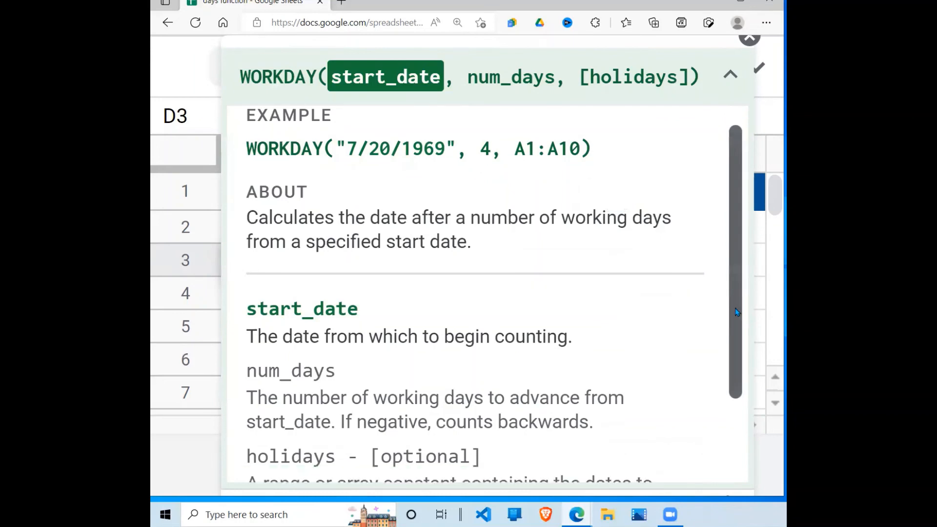
scroll(735, 313, "up", 1)
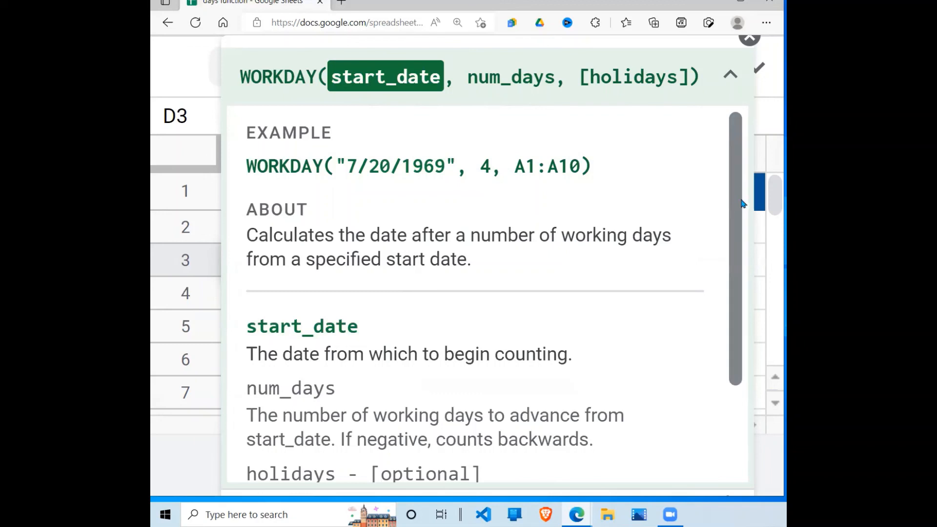
left_click(750, 39)
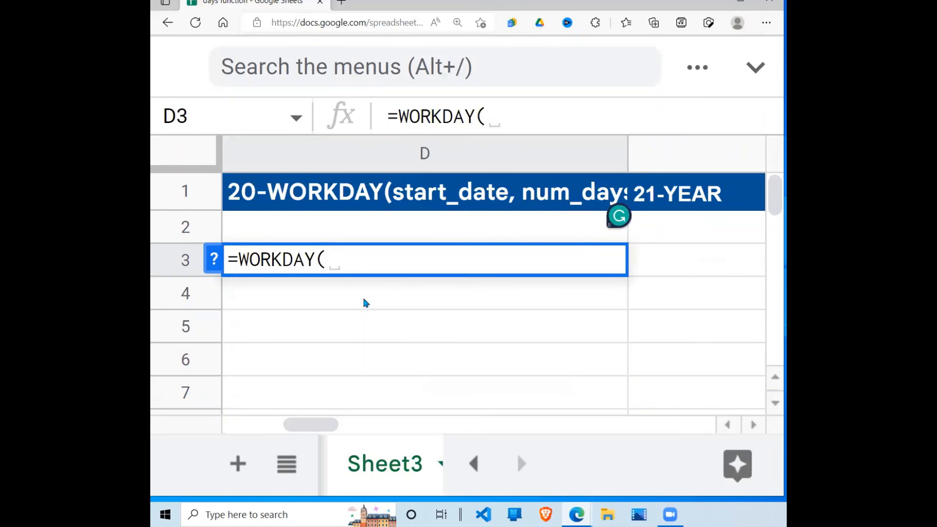
- Complete the D3 formula as =WORKDAY("2022-09-09",4) and check the cell
type("\"20")
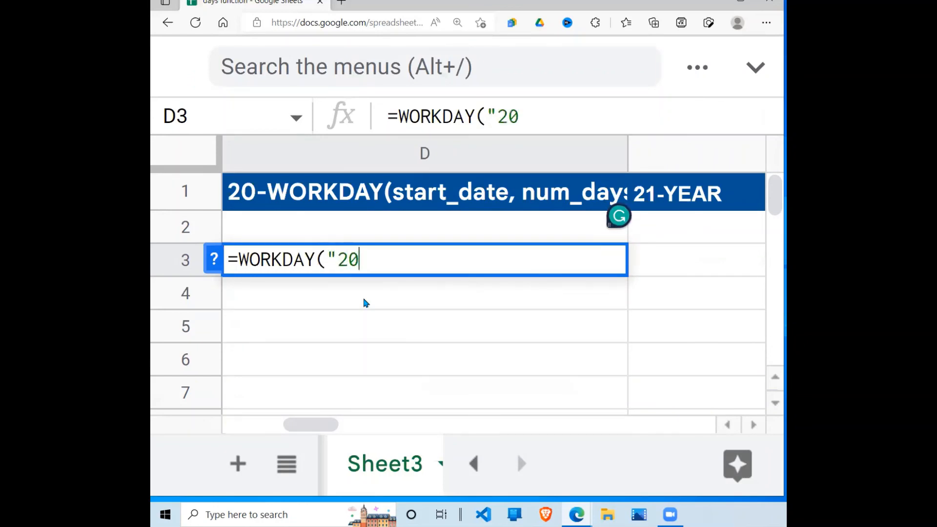
type("22-")
type("09-09")
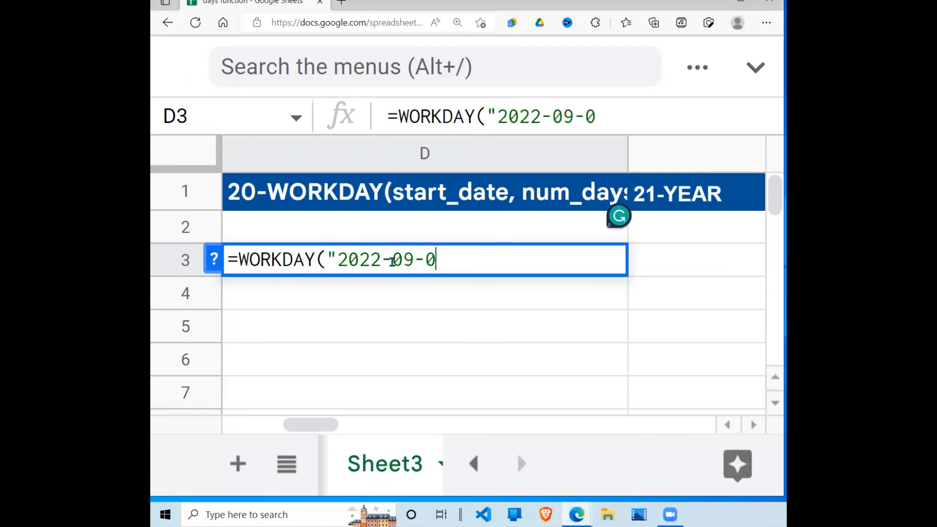
type("\",")
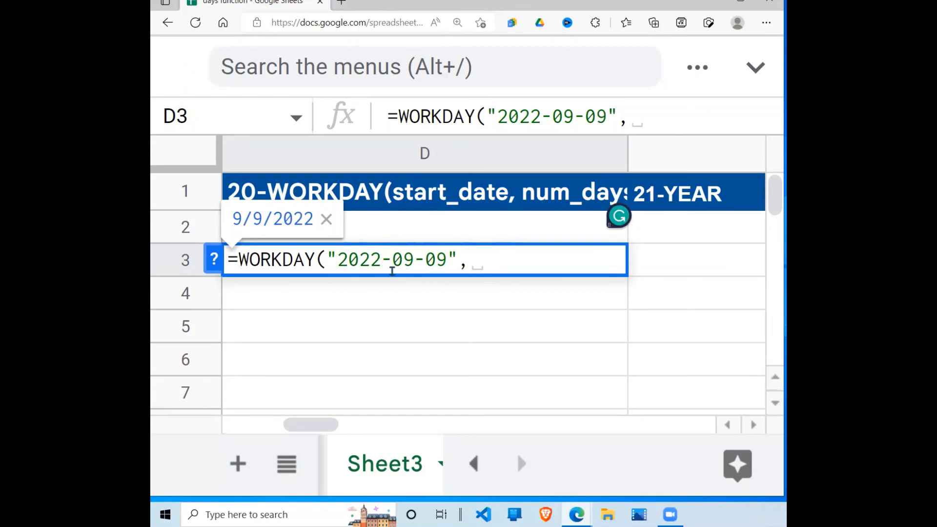
type("4")
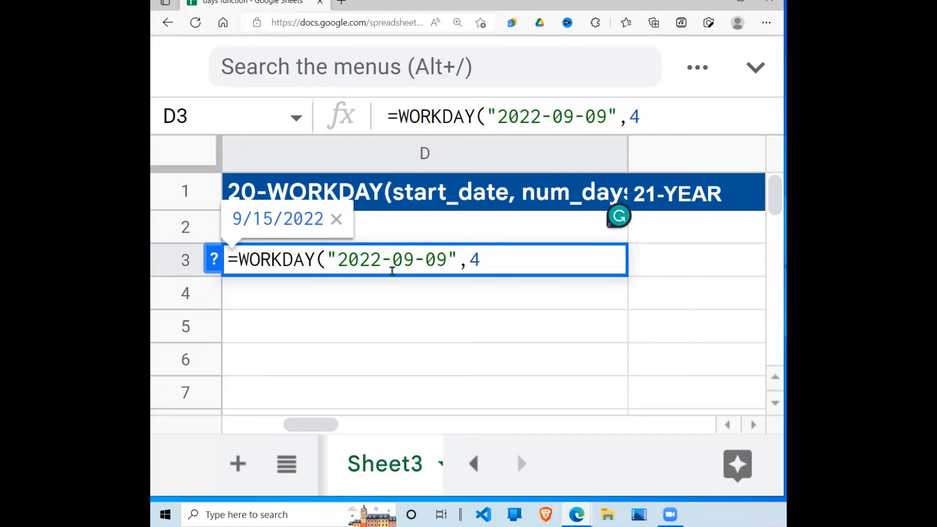
type(")")
key("Return")
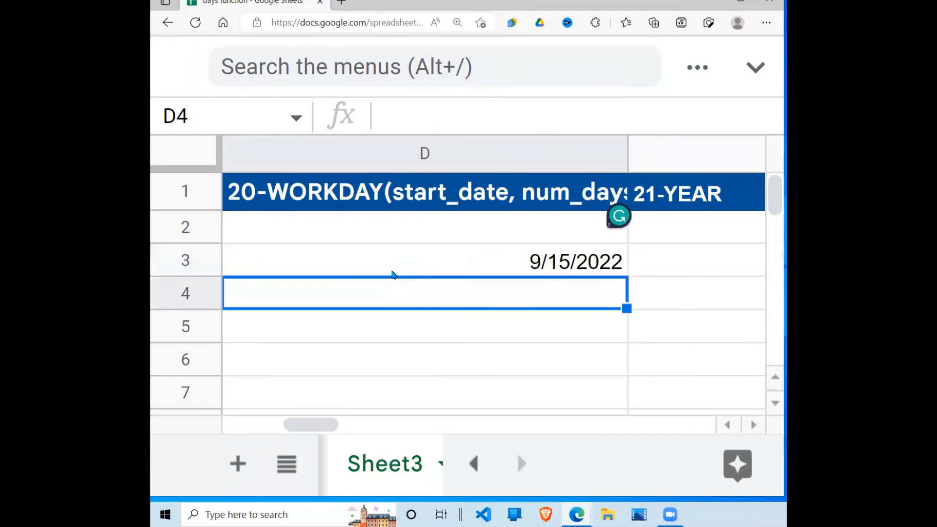
key("Up")
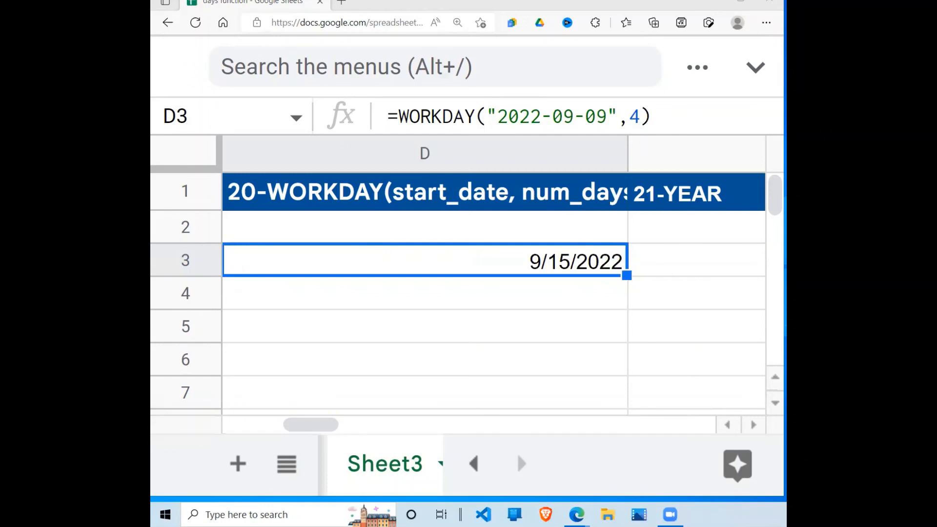
left_click(535, 283)
left_click(589, 253)
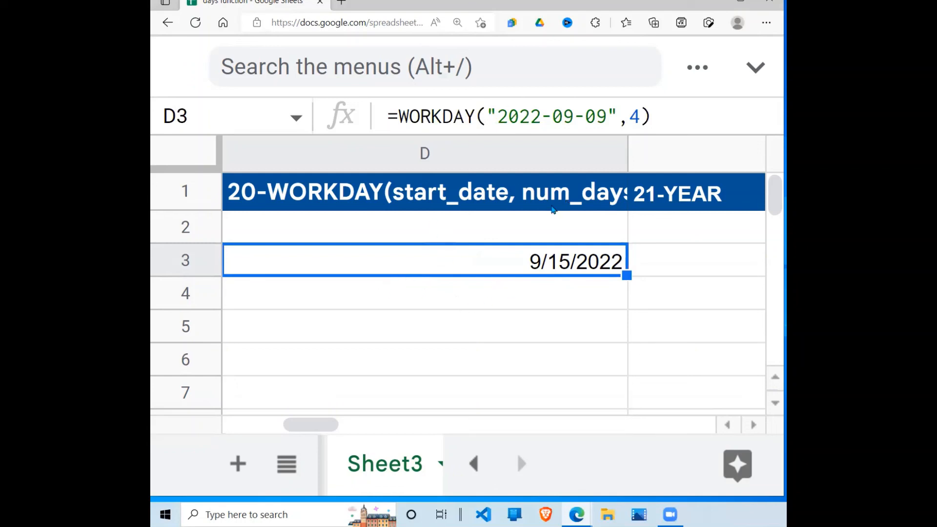
- Enter the formula =NOW() in E3 under the 21-YEAR heading
left_click(659, 274)
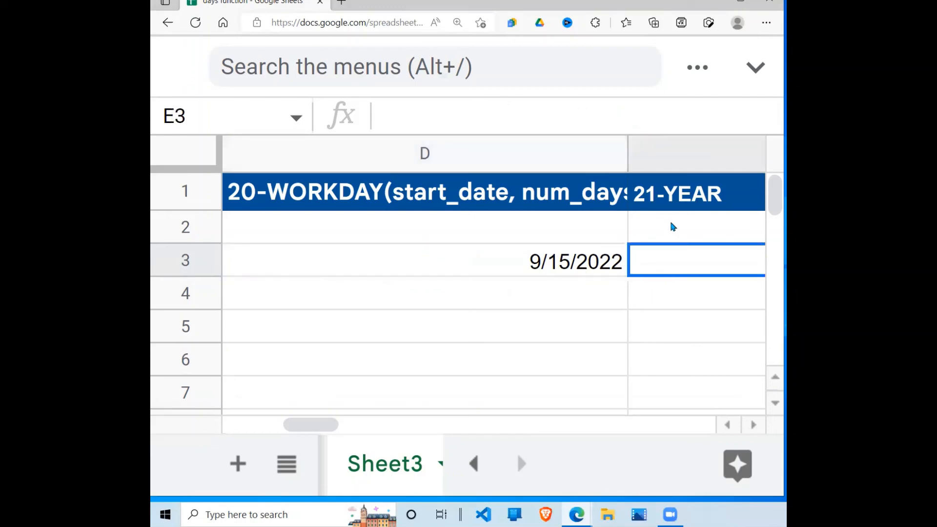
left_click(683, 204)
left_click(668, 263)
key("Right")
left_click(414, 246)
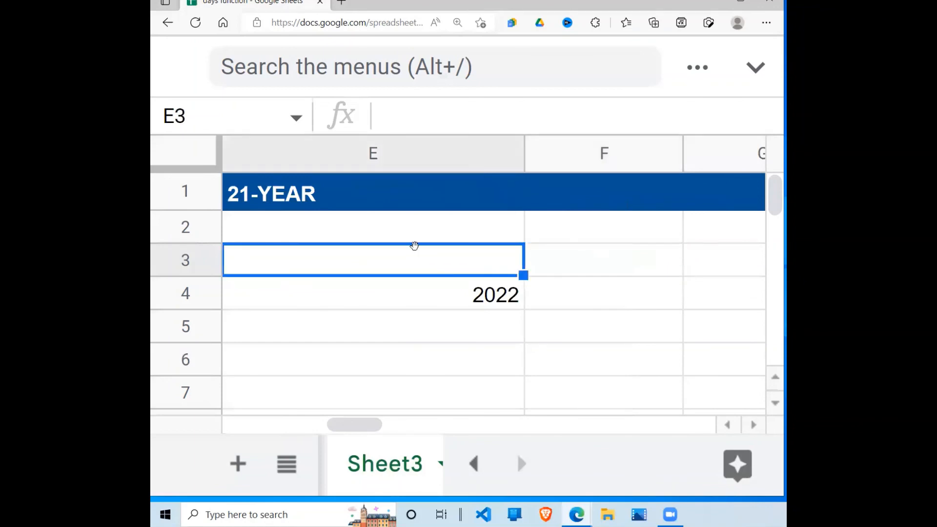
key("Left")
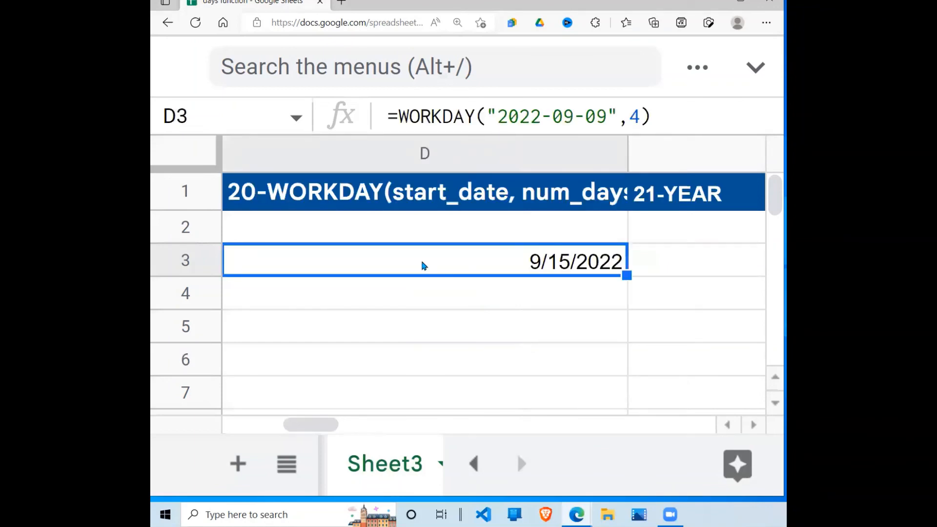
left_click(700, 270)
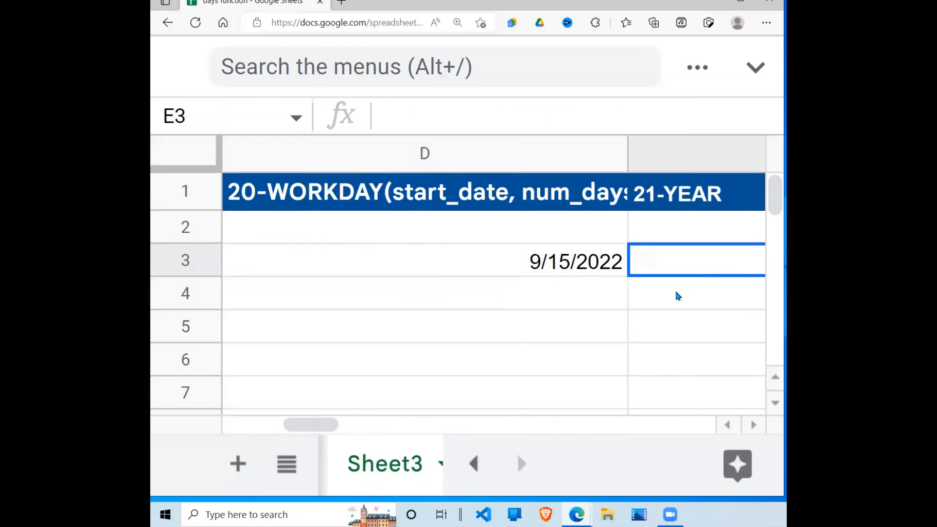
type("=")
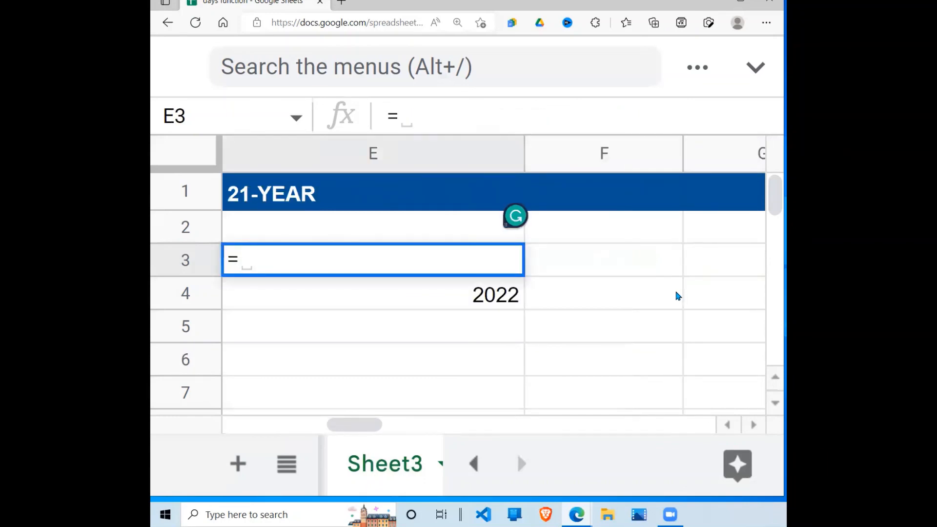
type("NOW")
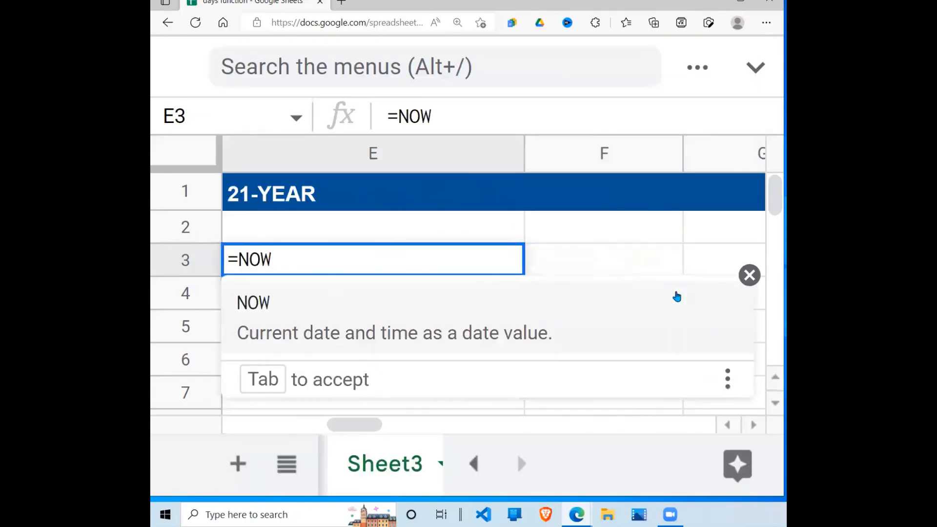
type("()")
key("Return")
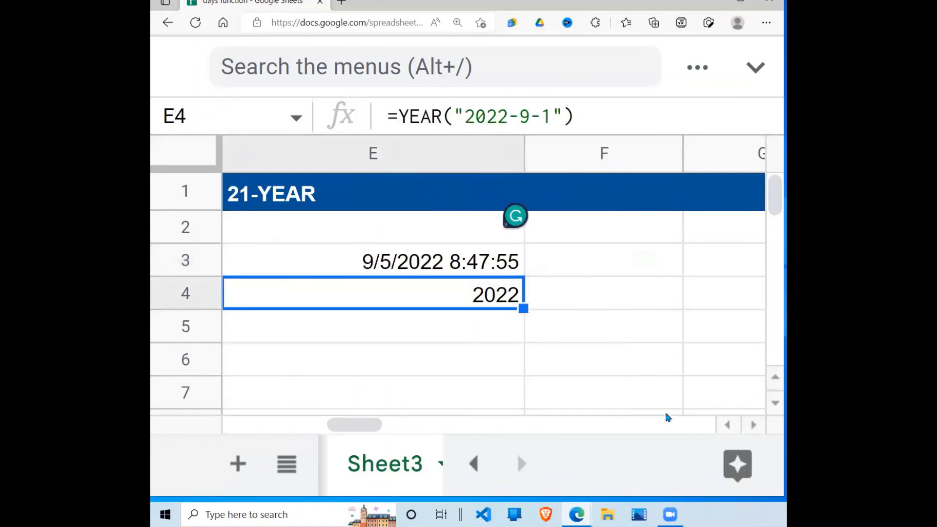
- Delete the existing YEAR formula from E4 and check the formula in E3
key("Delete")
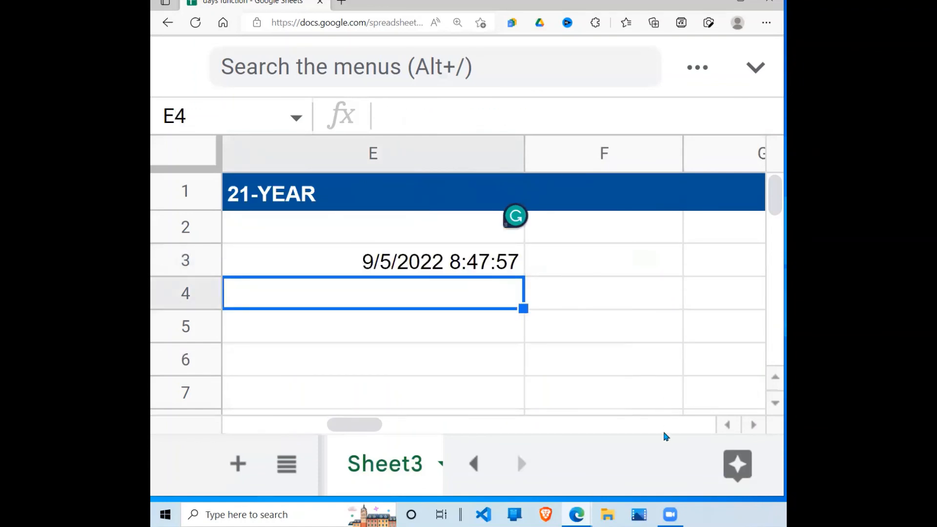
left_click(479, 358)
left_click(447, 271)
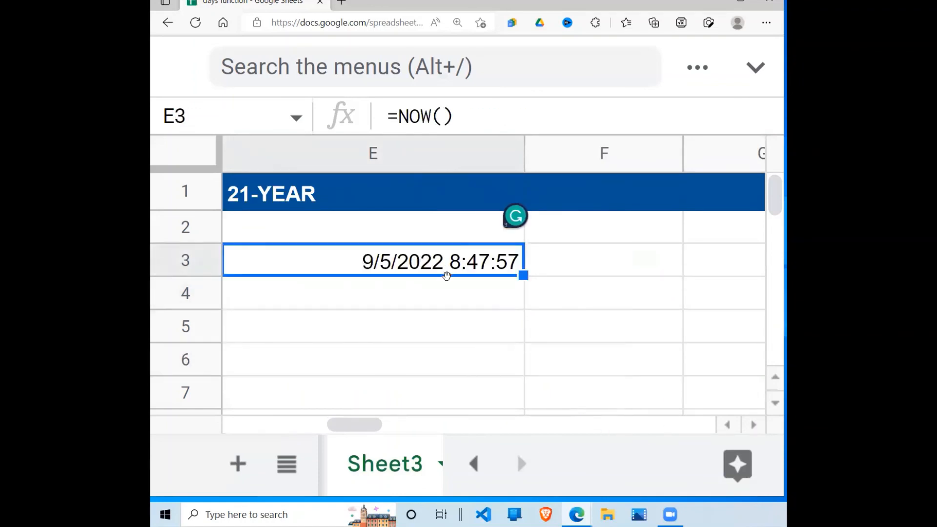
- Enter the formula =YEAR(E3) in E4, referencing the date and time cell above, and check it
left_click(441, 301)
type("=")
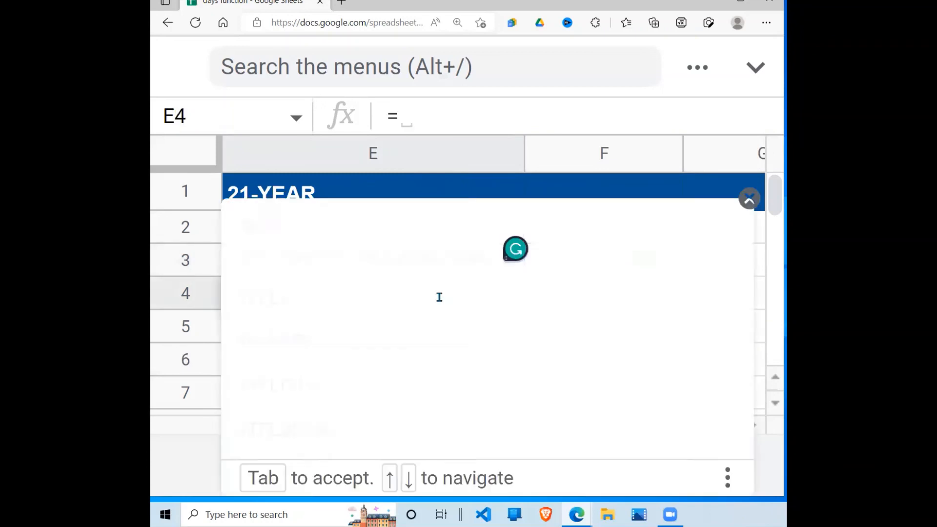
type("YEAR(NOW")
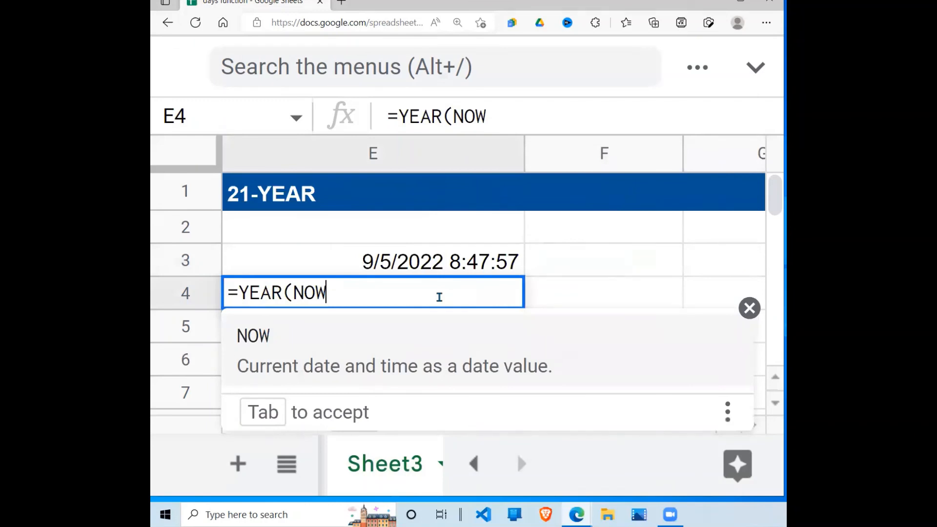
key("BackSpace")
key("BackSpace")
key("BackSpace")
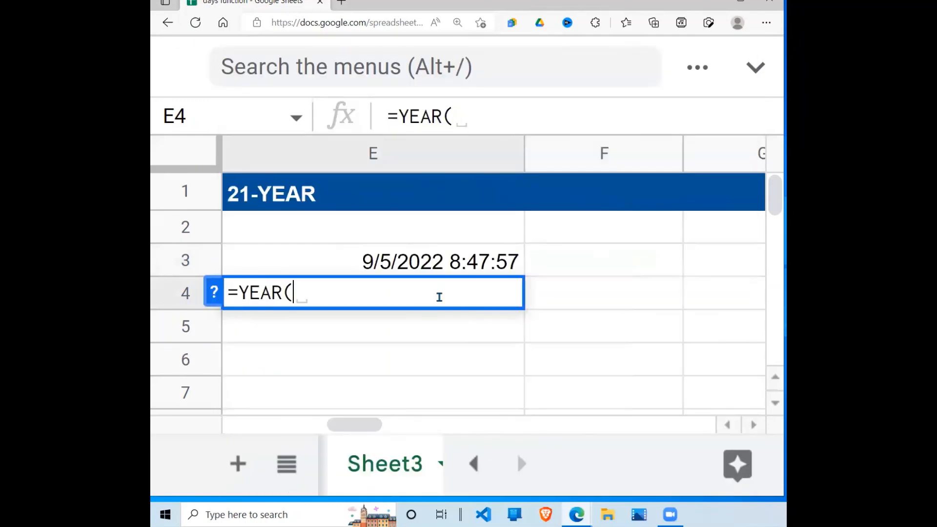
left_click(454, 271)
type(")")
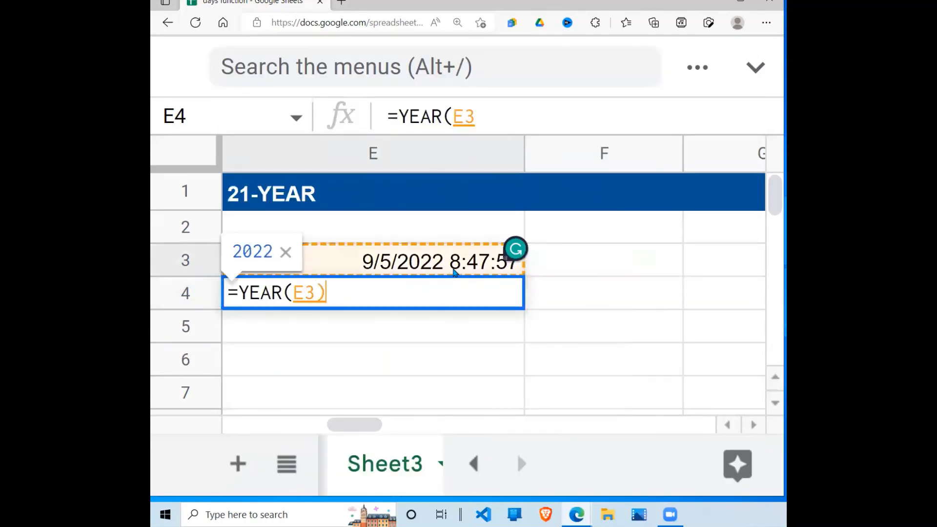
key("Return")
left_click(510, 305)
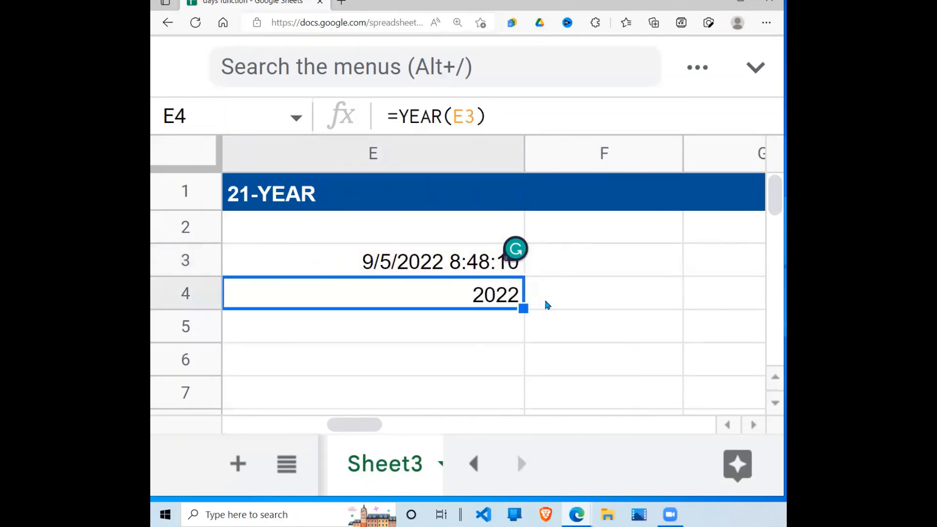